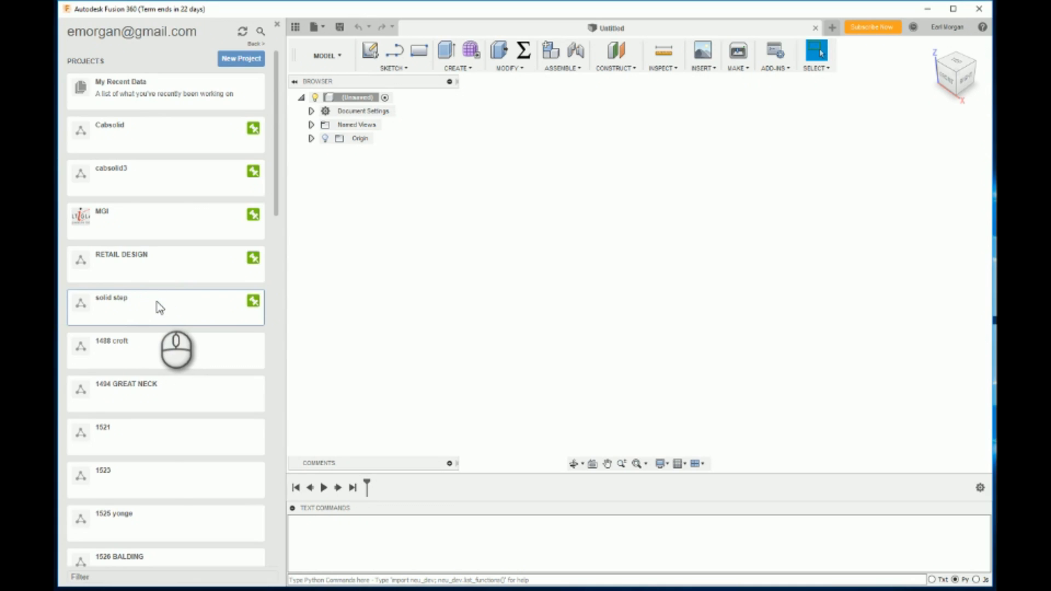
Look through the stair models in the solid step project and return to the project list.
scroll(200, 244, "down", 4)
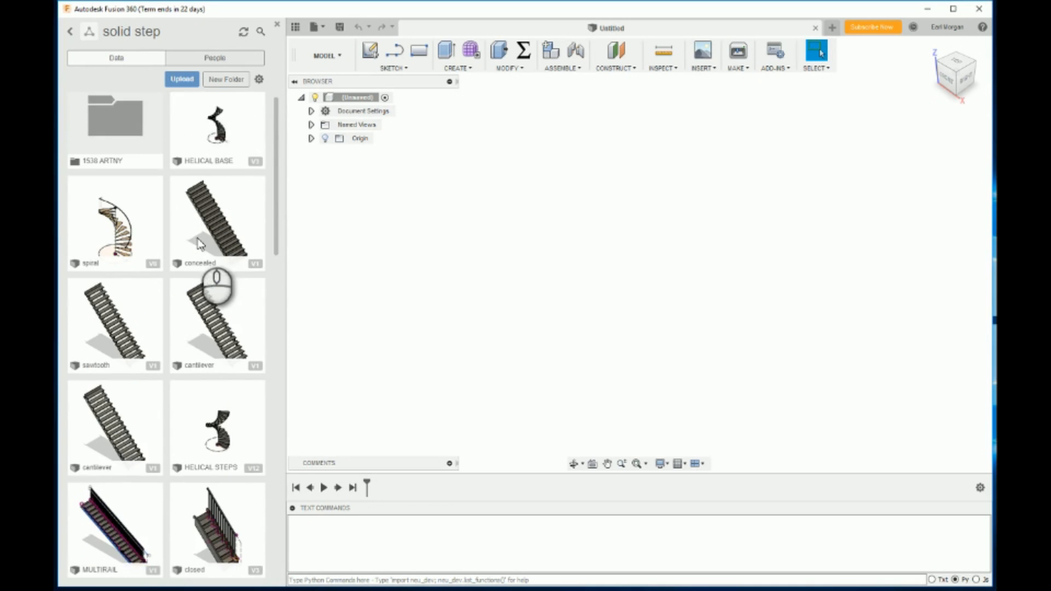
scroll(200, 243, "down", 5)
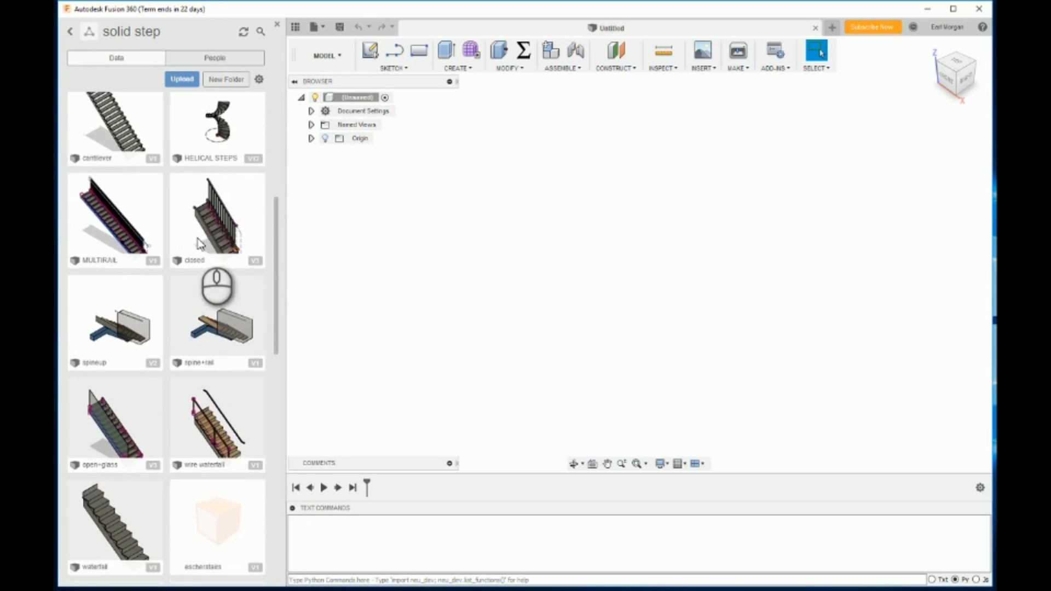
scroll(191, 246, "down", 6)
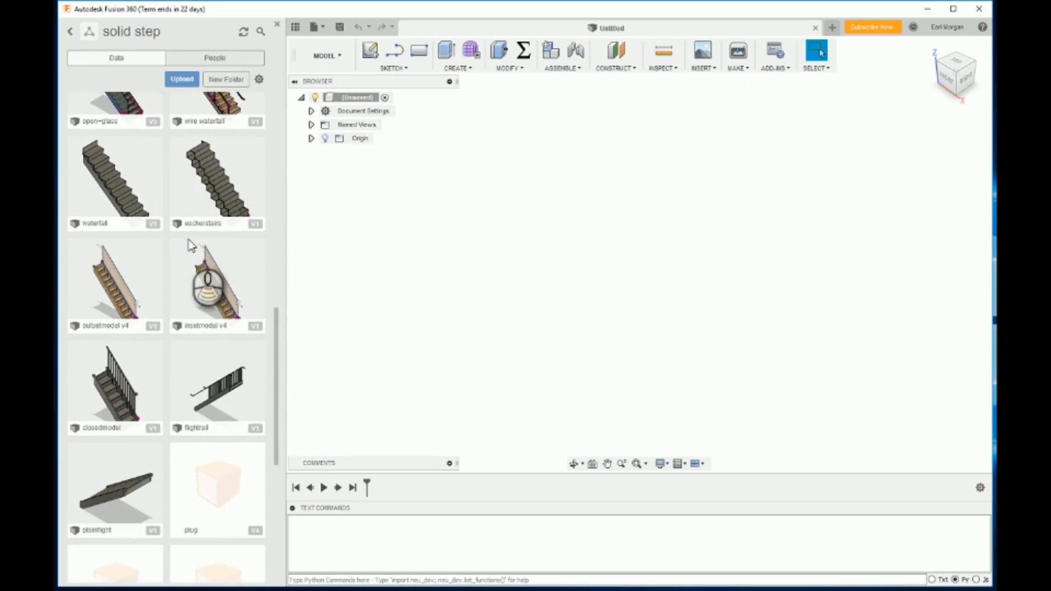
scroll(191, 246, "down", 2)
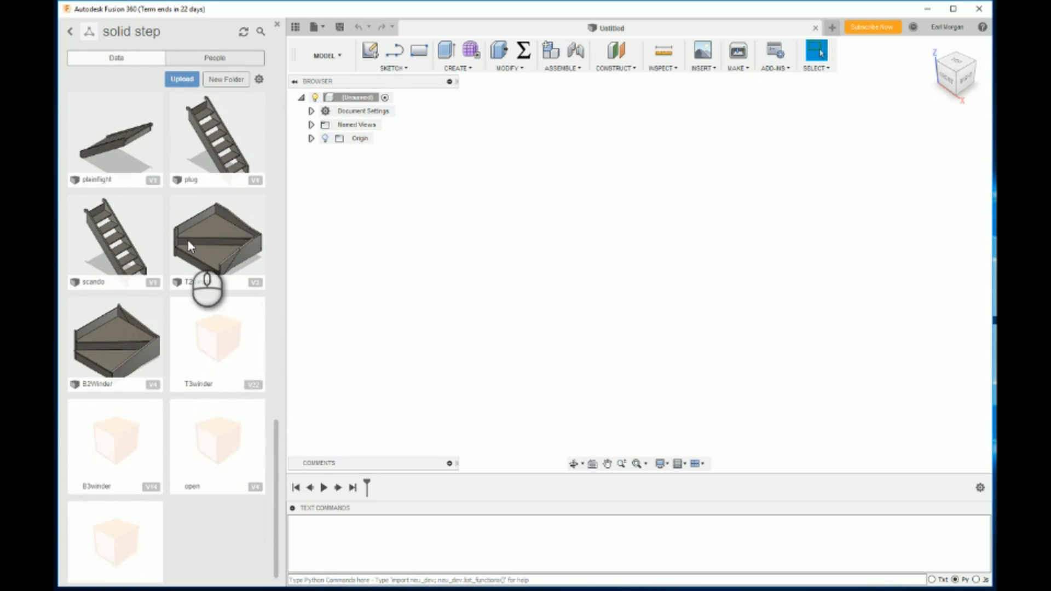
scroll(182, 249, "up", 9)
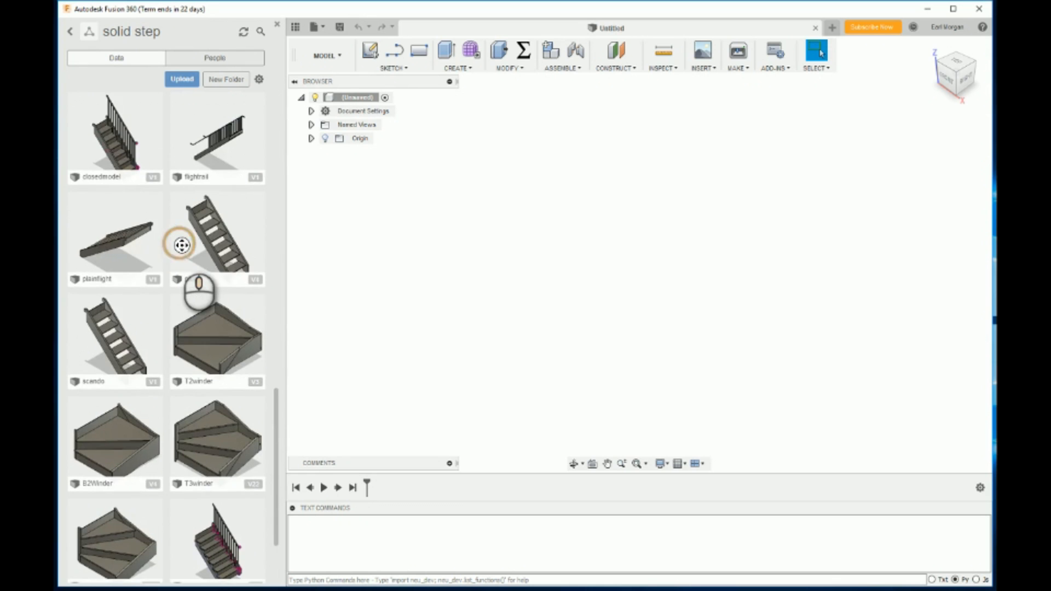
scroll(182, 245, "up", 6)
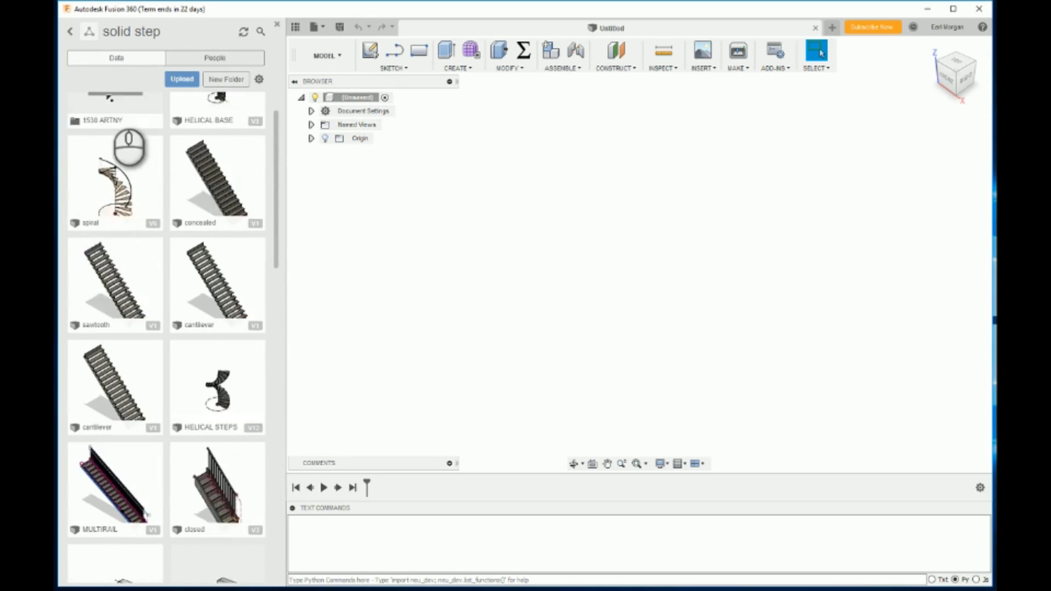
left_click(70, 35)
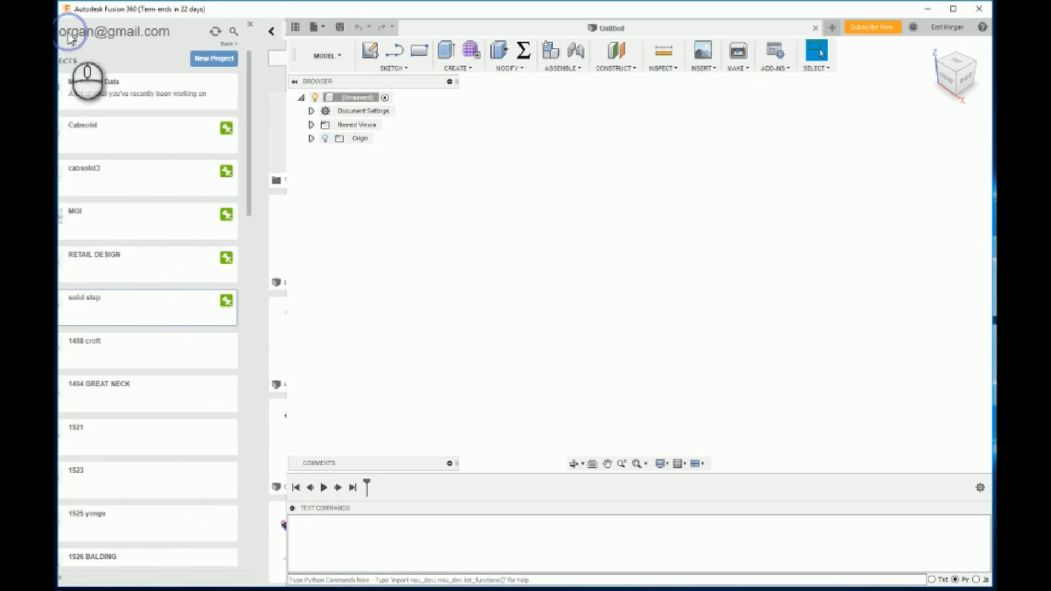
Open the Straight staircase design from the StairFusion project and view its model.
scroll(164, 277, "down", 15)
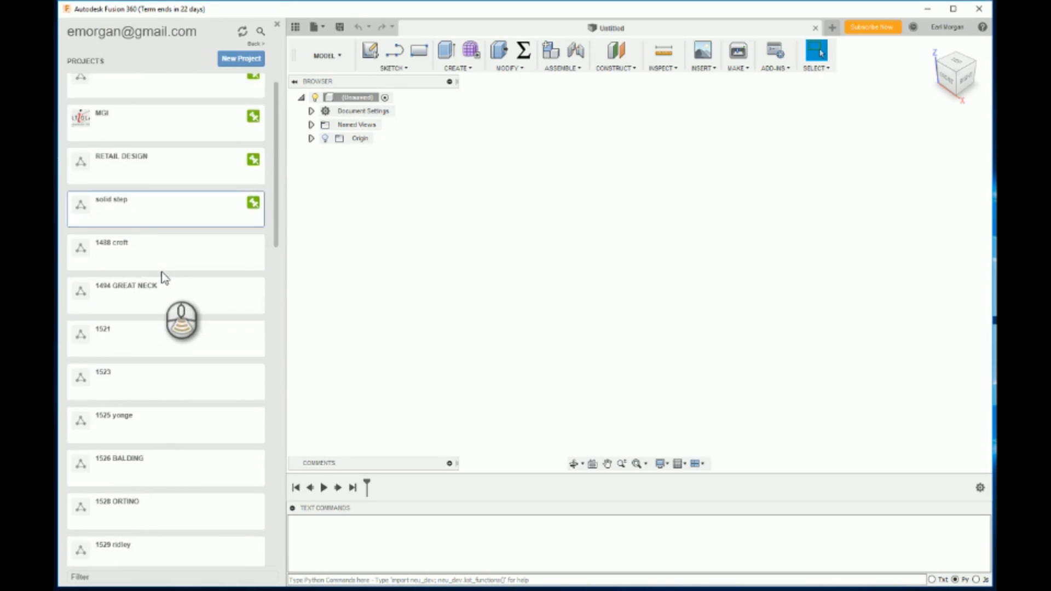
scroll(164, 284, "down", 5)
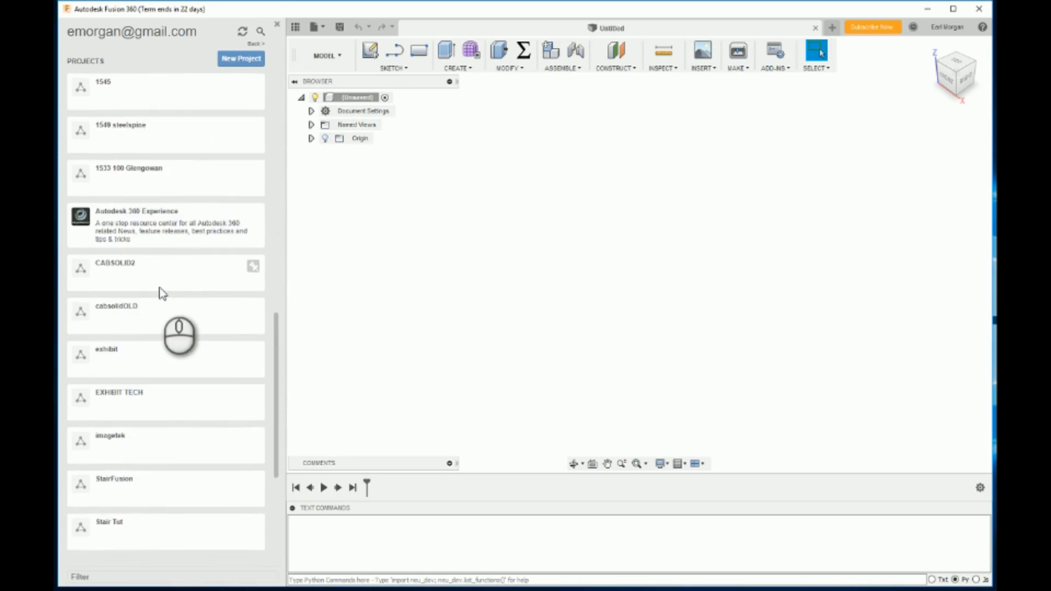
left_click(147, 452)
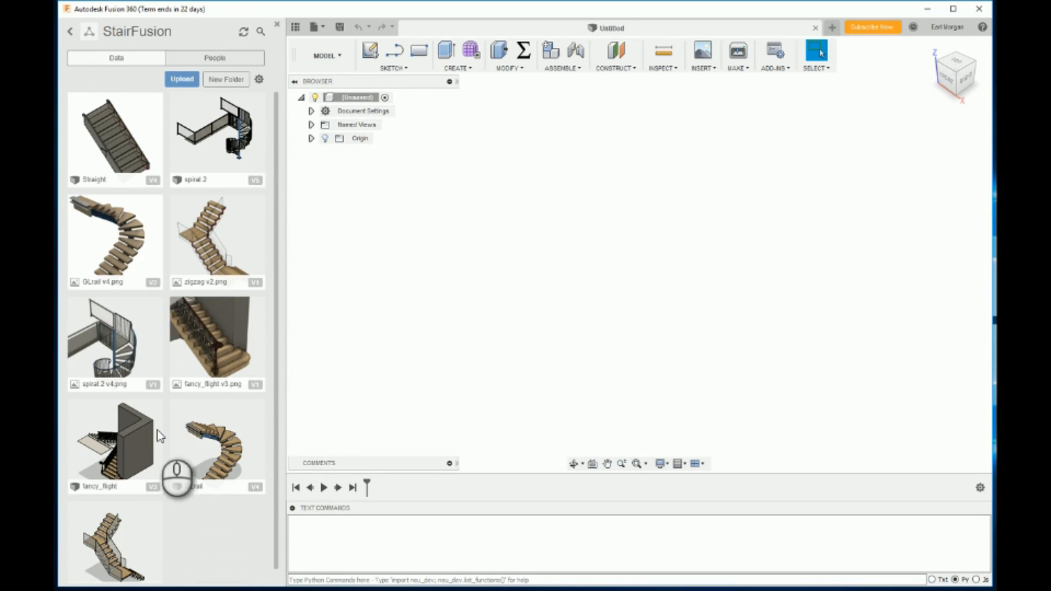
scroll(225, 209, "down", 1)
scroll(215, 379, "up", 1)
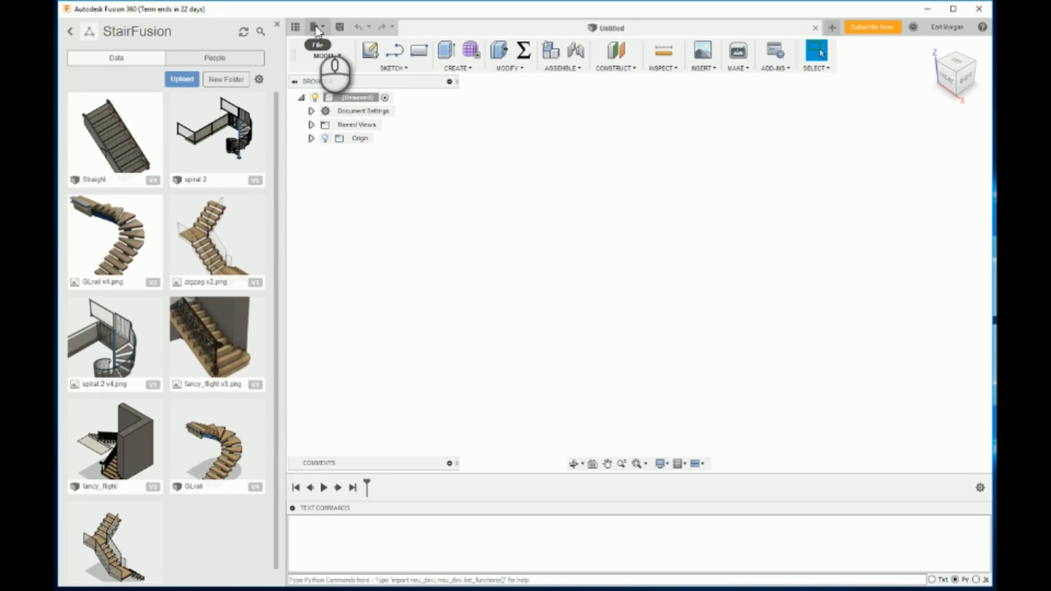
double_click(101, 128)
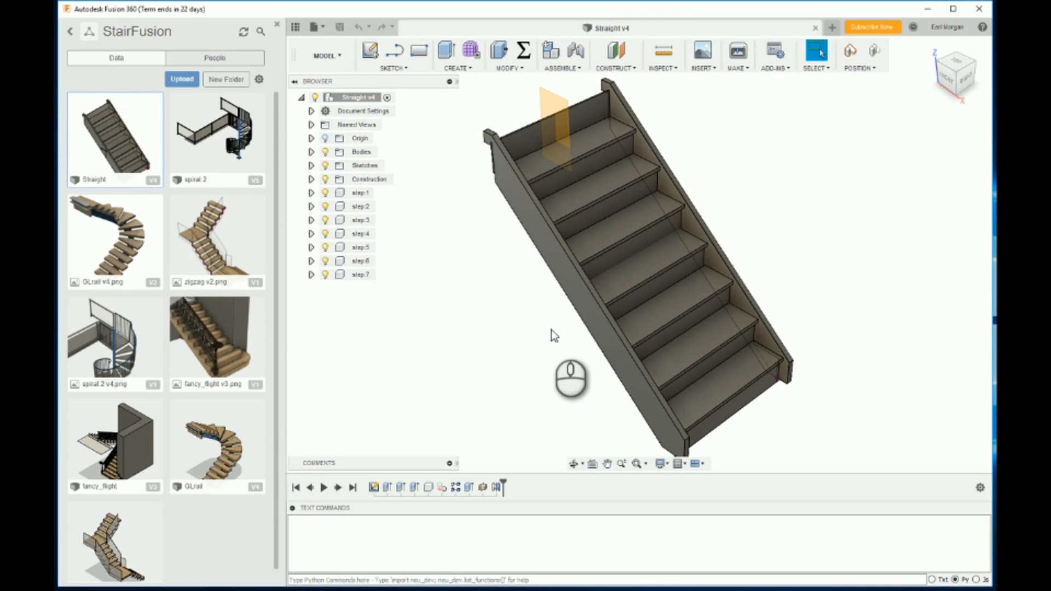
mouse_move(551, 330)
middle_mouse_down("shift")
mouse_move(413, 301)
mouse_move(434, 317)
mouse_move(615, 290)
mouse_move(481, 329)
mouse_move(545, 323)
middle_mouse_up("shift")
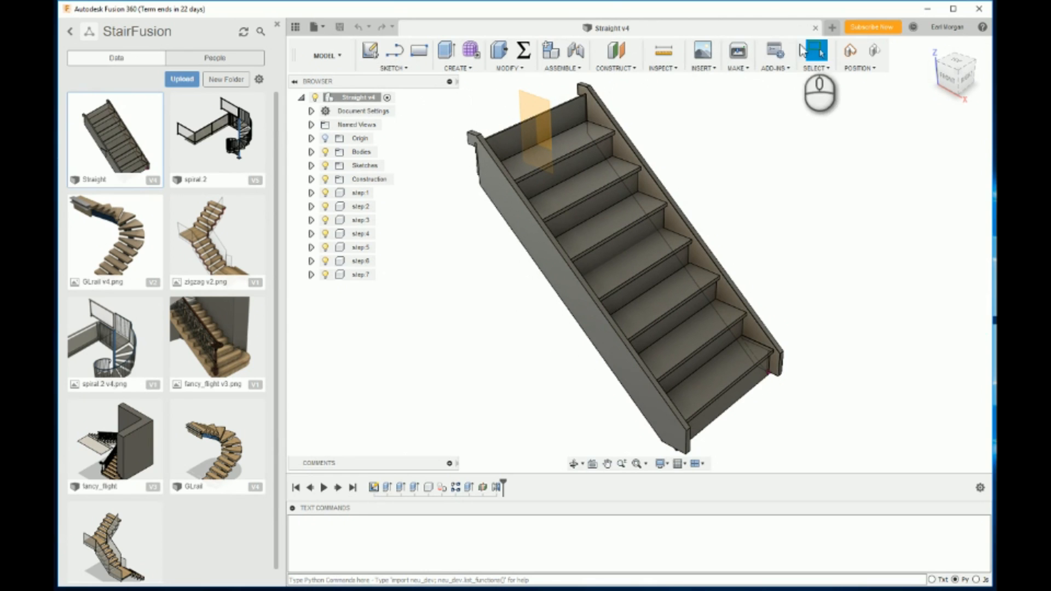
Start a new design and add a user parameter named rise with the expression 7.25 in.
left_click(831, 27)
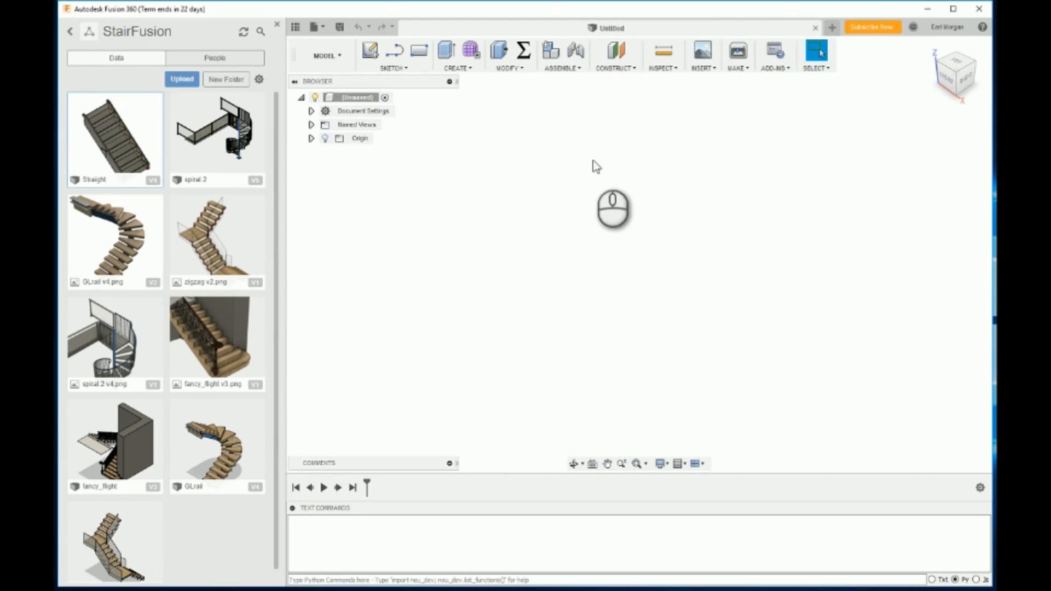
left_click(523, 58)
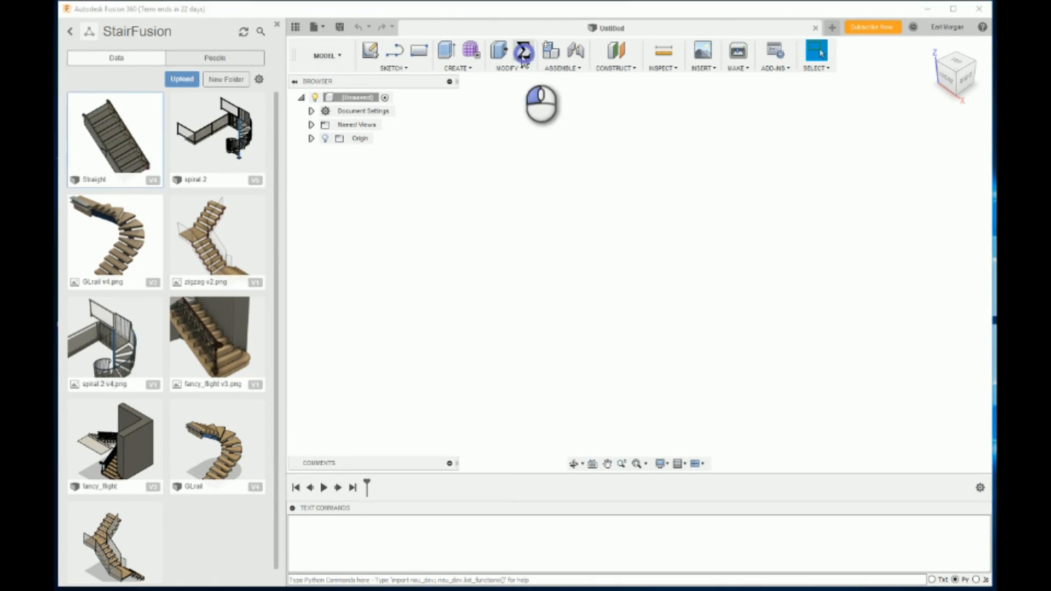
left_click(285, 152)
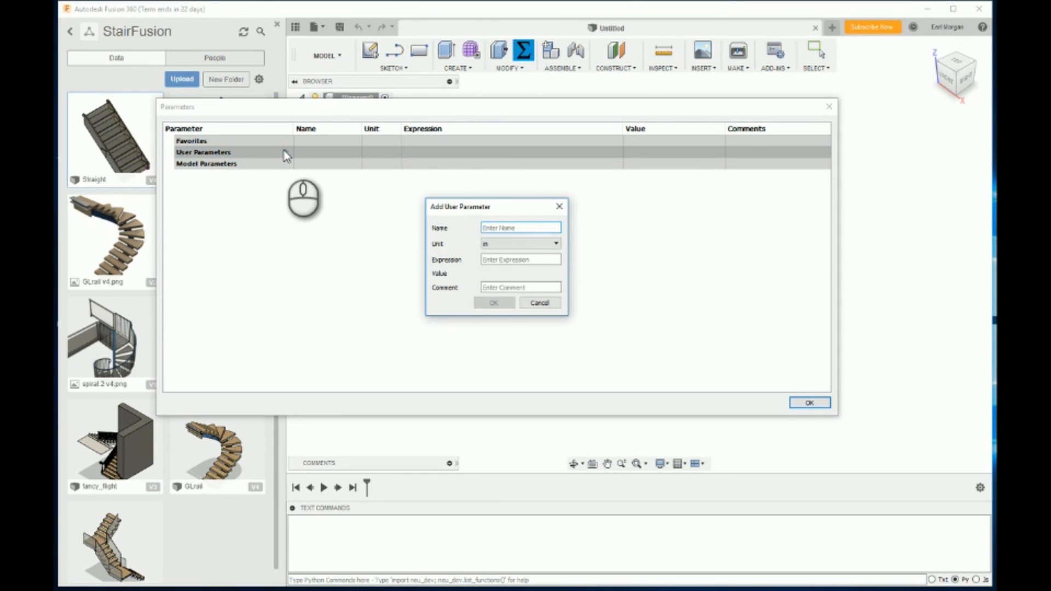
left_click(537, 227)
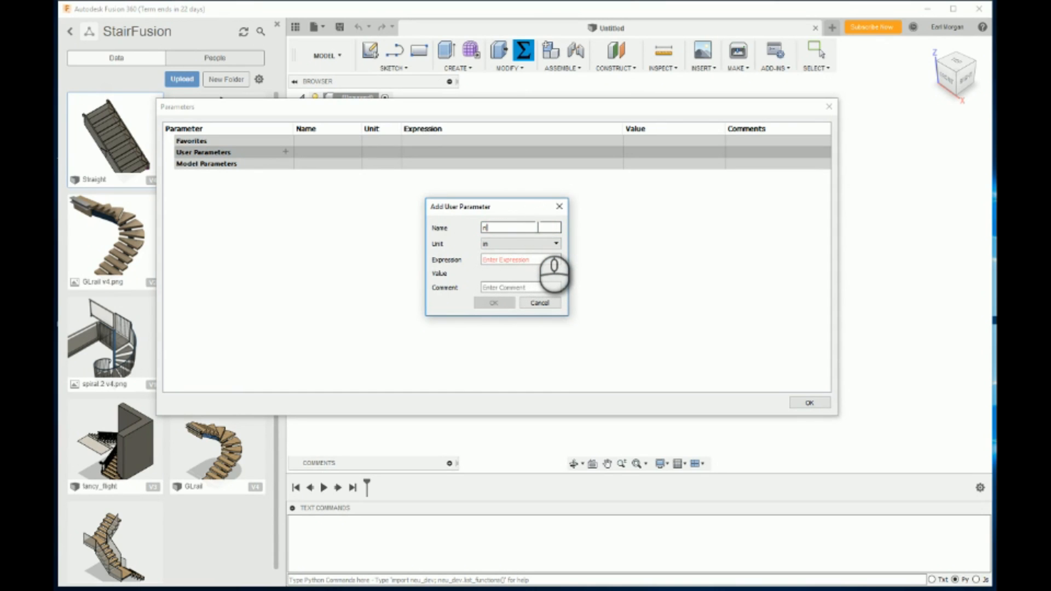
left_click(537, 260)
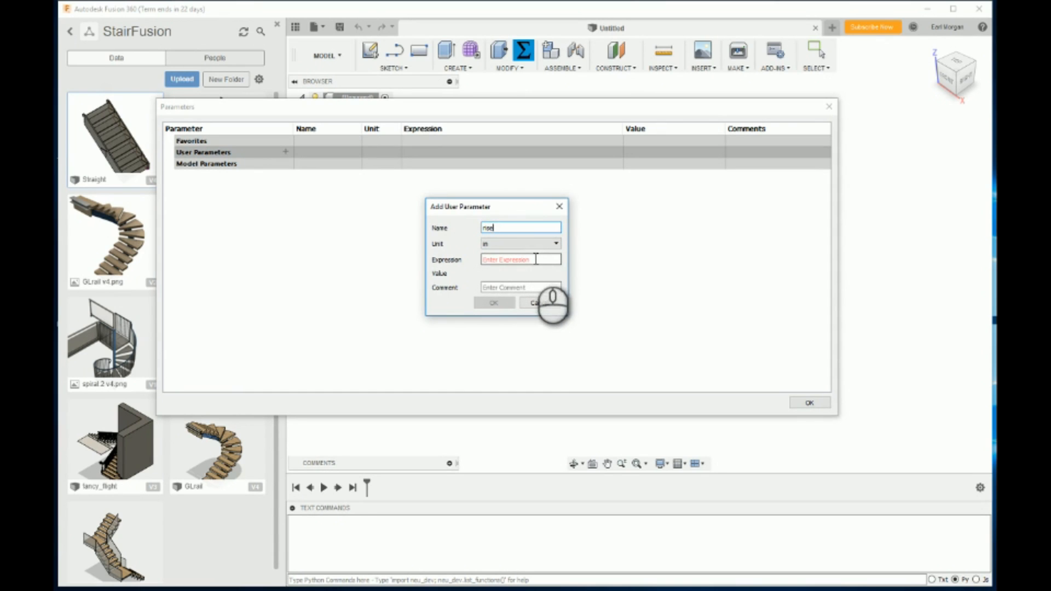
type("7.25")
key("Return")
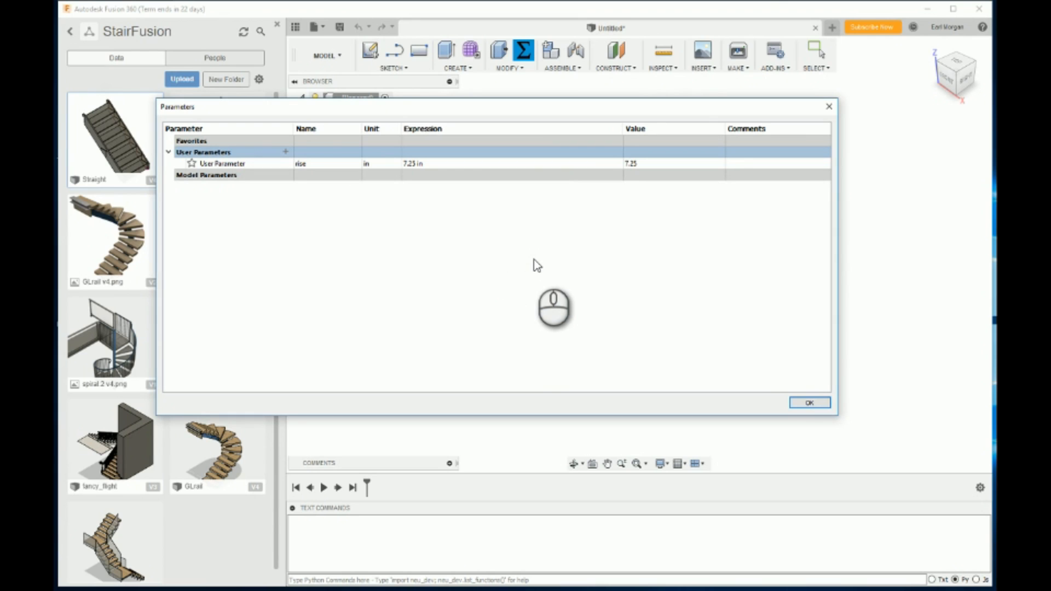
Add a user parameter named run, in lowercase, with a value of 9 in.
left_click(285, 151)
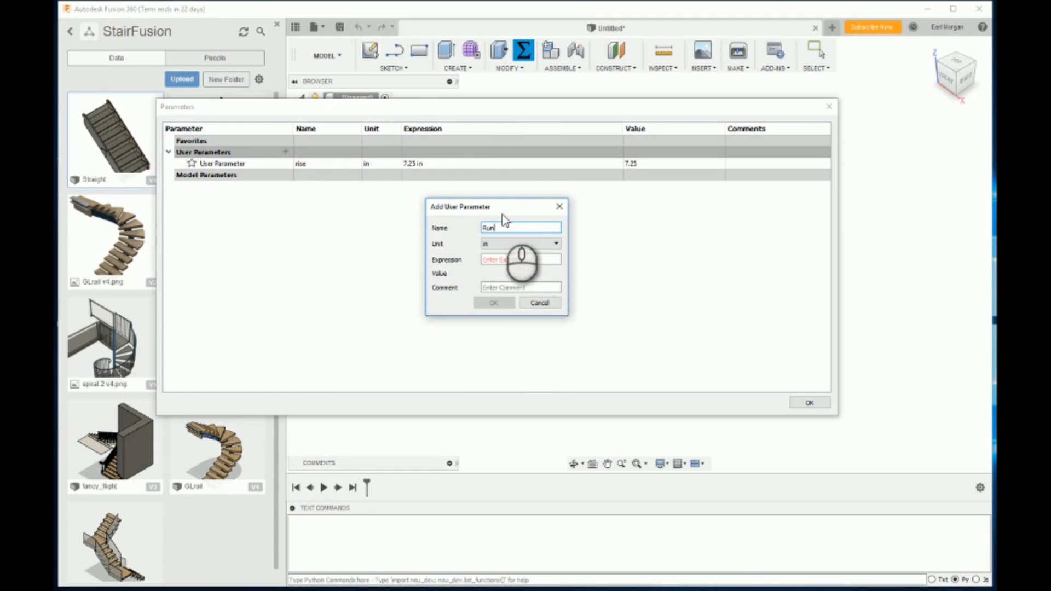
left_click_drag(496, 227, 425, 231)
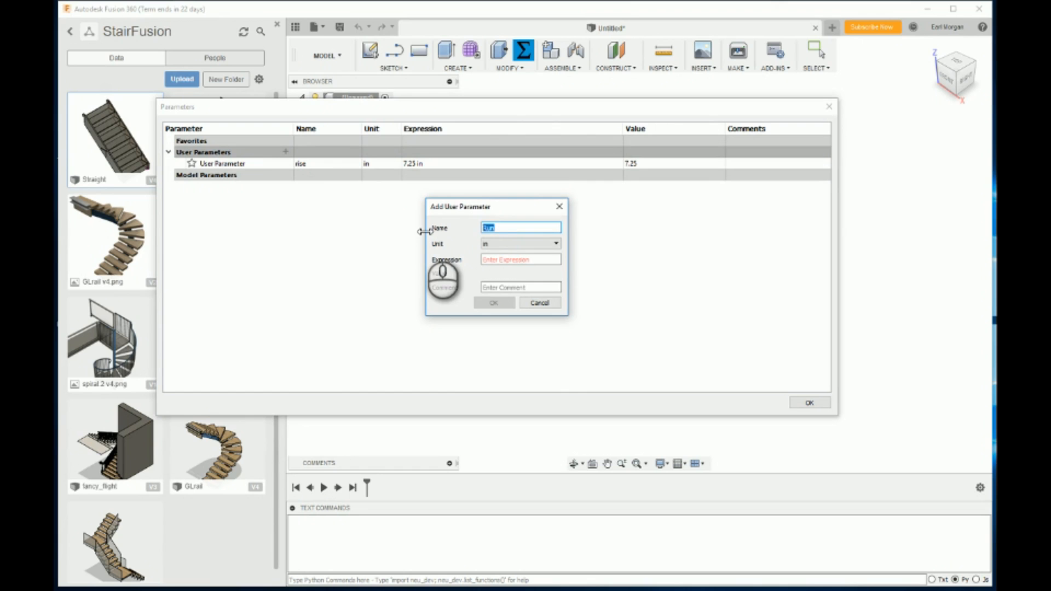
left_click(524, 260)
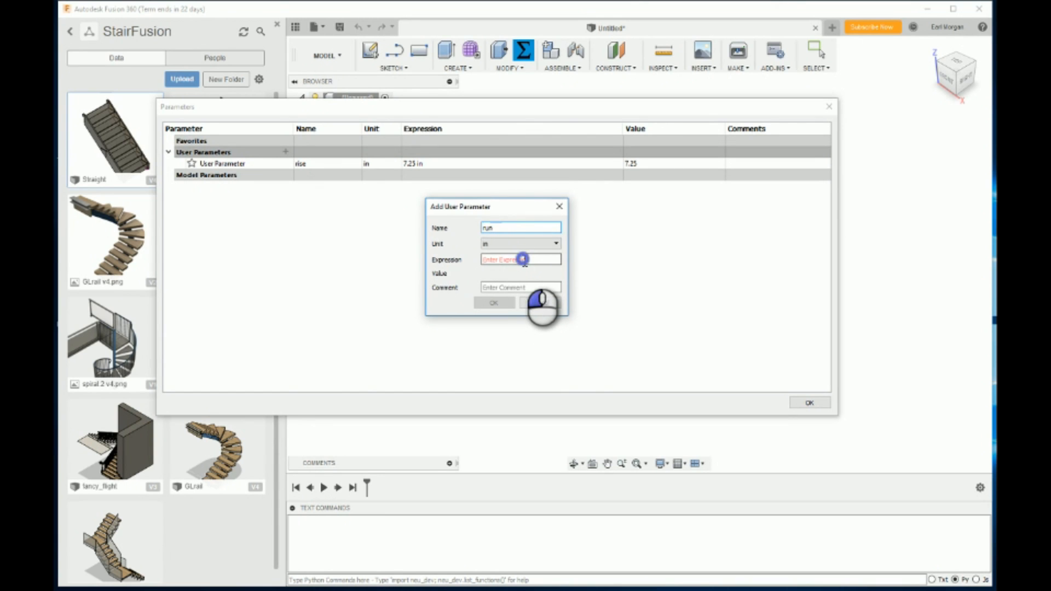
type("9")
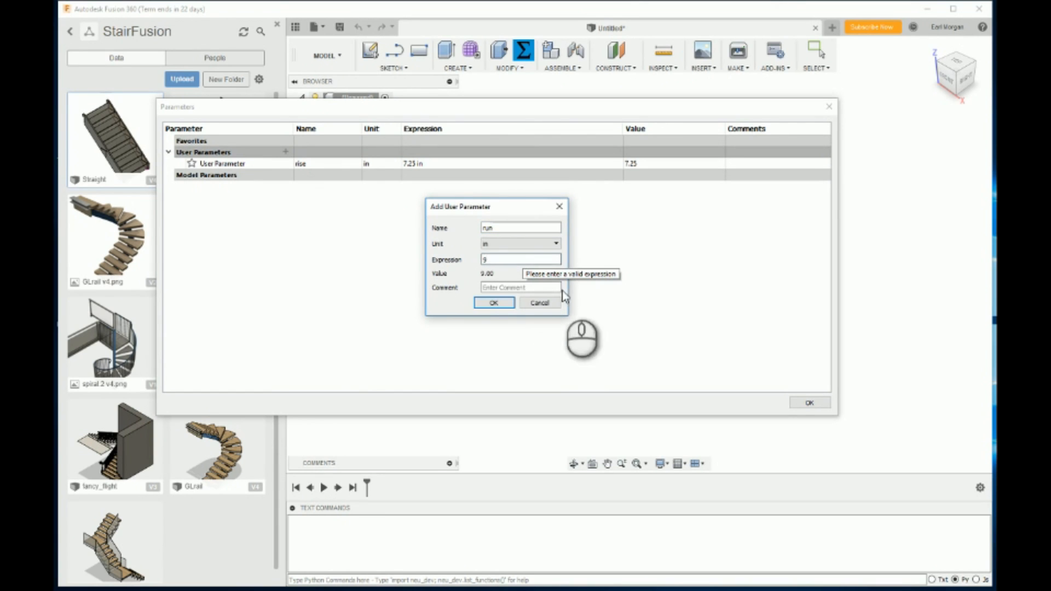
left_click(494, 304)
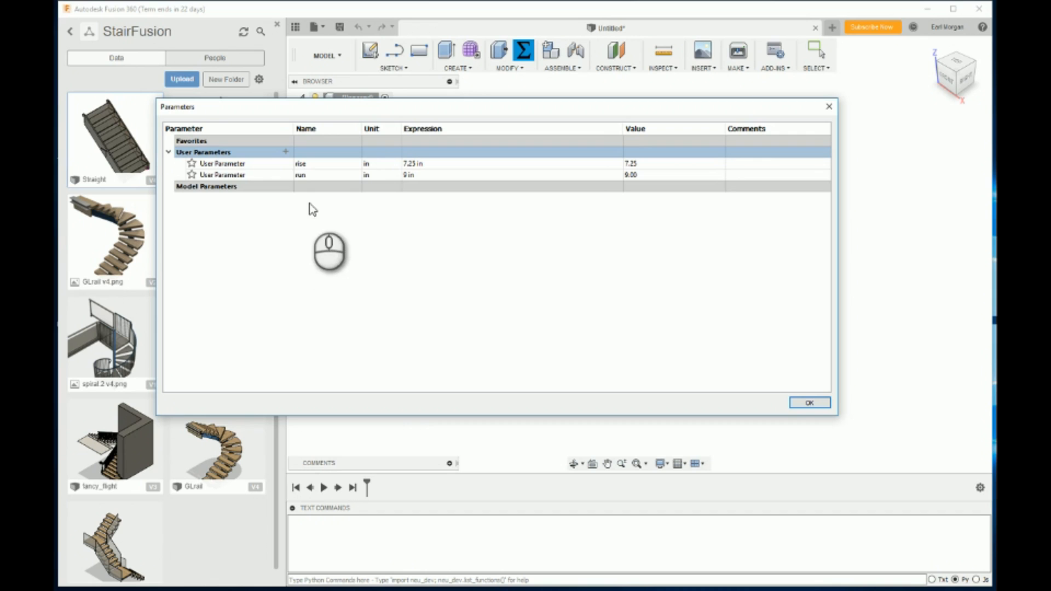
Add a user parameter named tread with a value of 1 in.
left_click(286, 153)
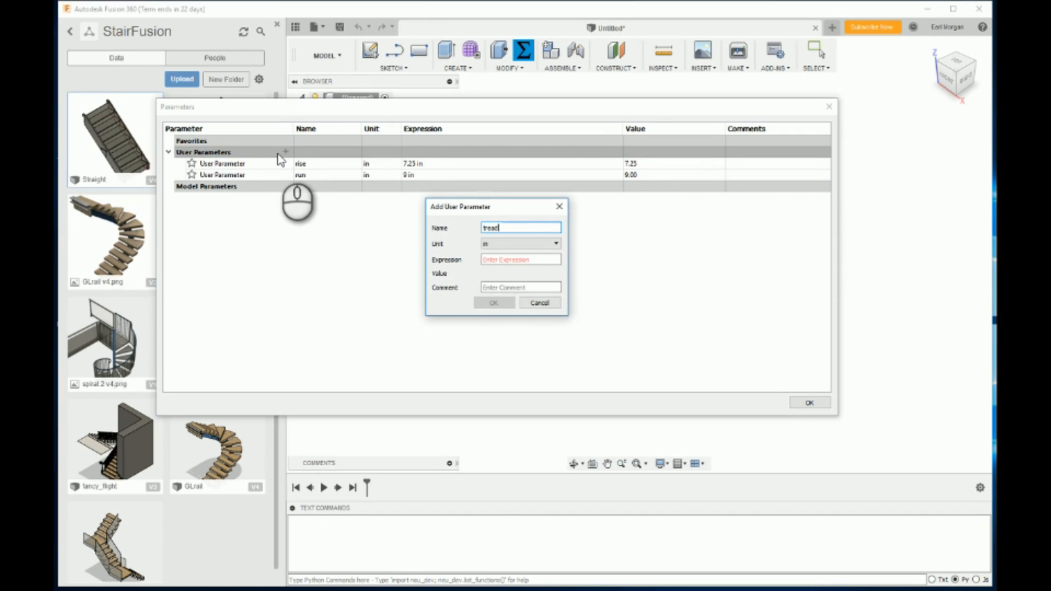
left_click(495, 259)
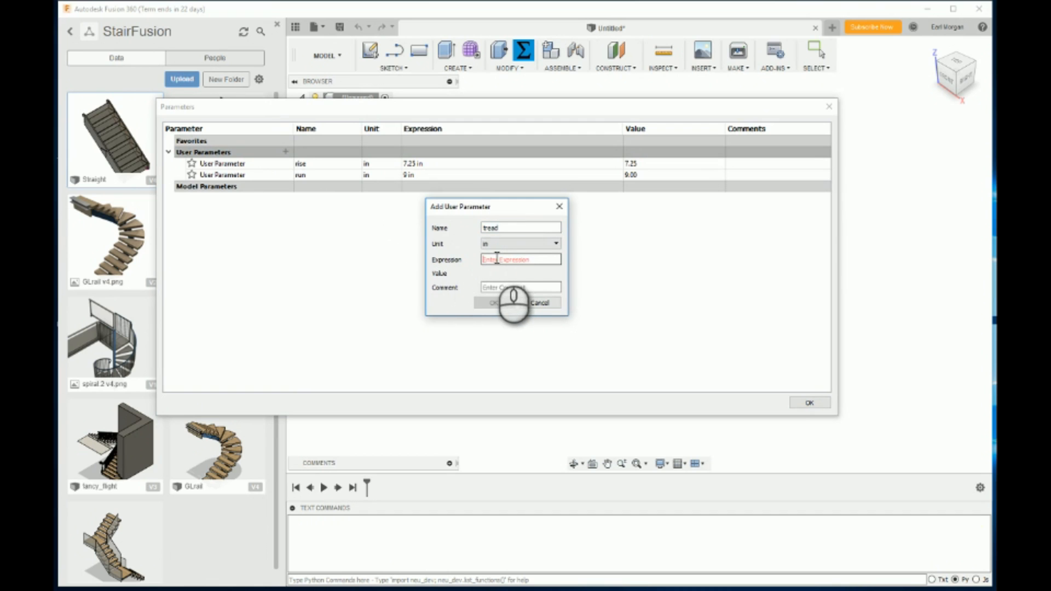
type("1")
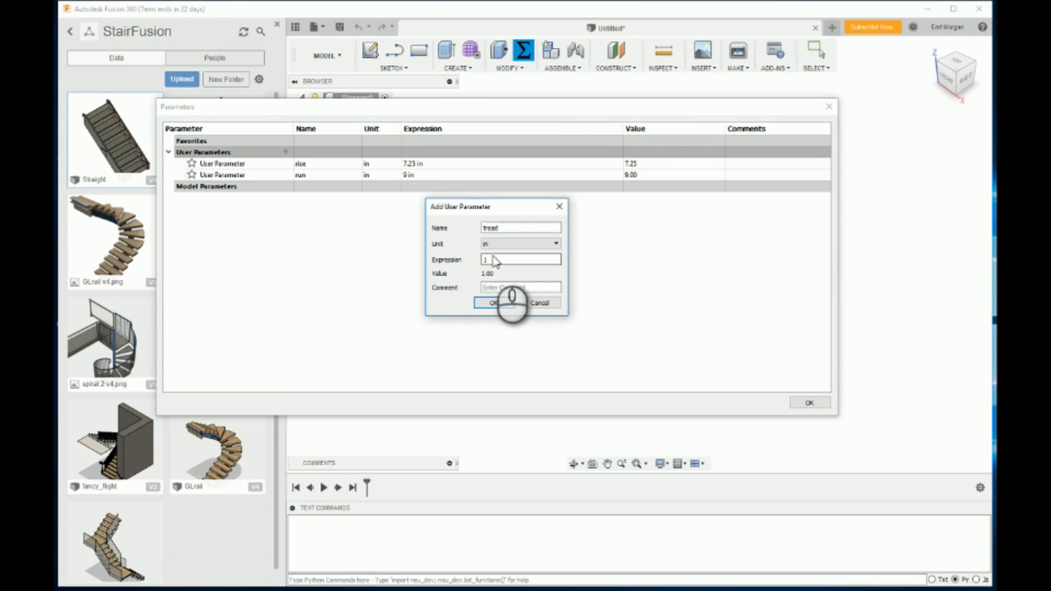
key("Return")
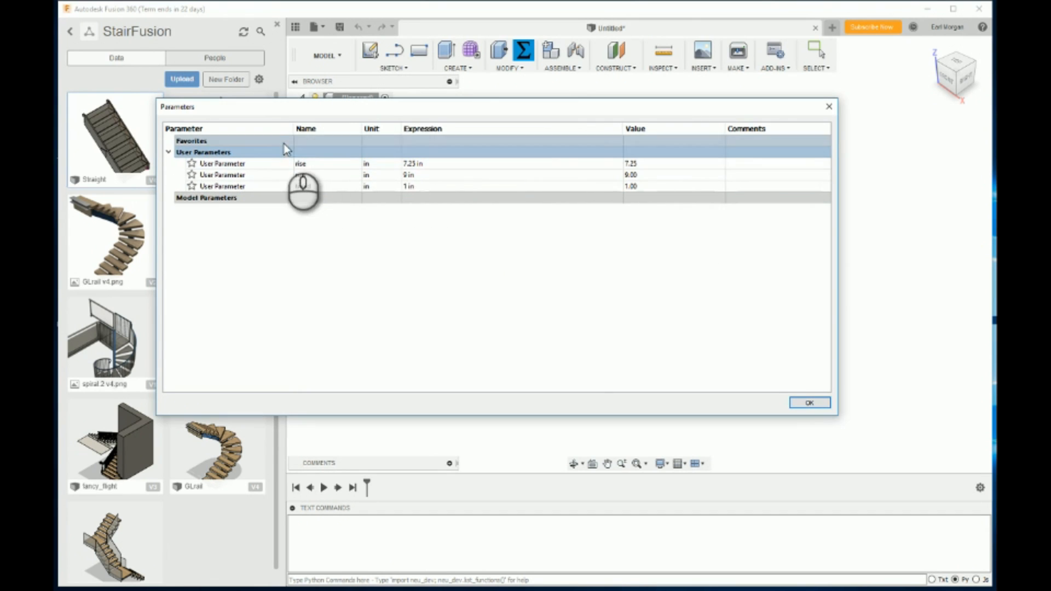
Add a user parameter named stringerthk with a value of 1.5 in.
left_click(285, 150)
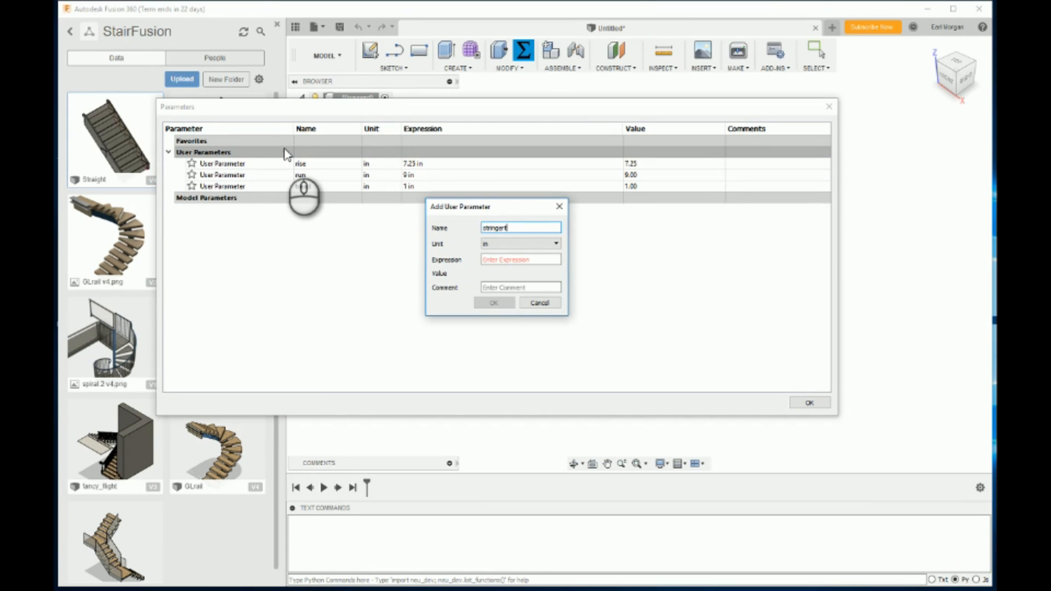
left_click(523, 259)
type("1.5")
key("Return")
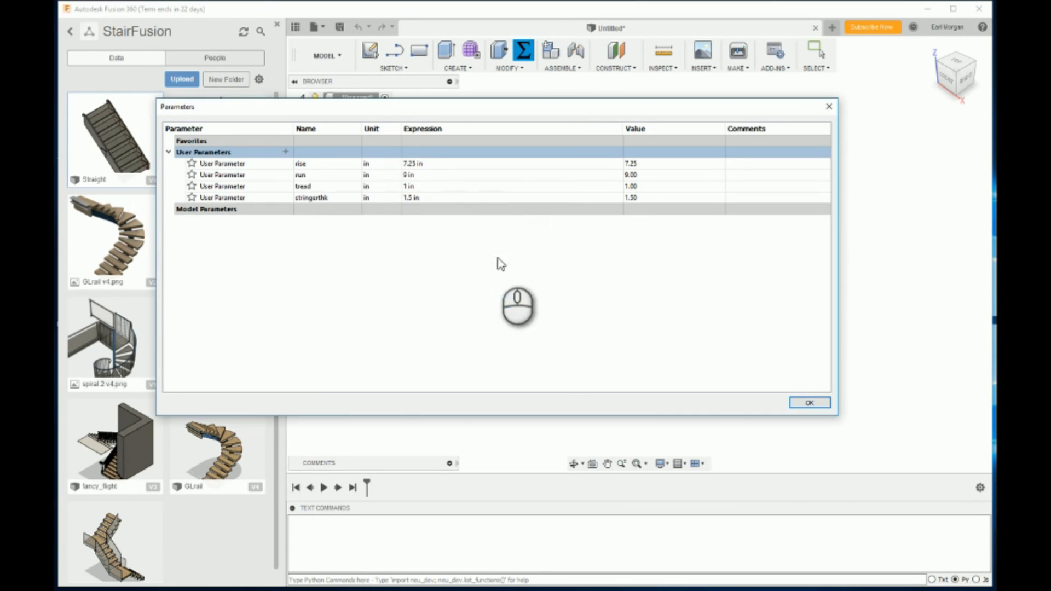
Add a user parameter named overhang with a value of 1 in.
left_click(285, 153)
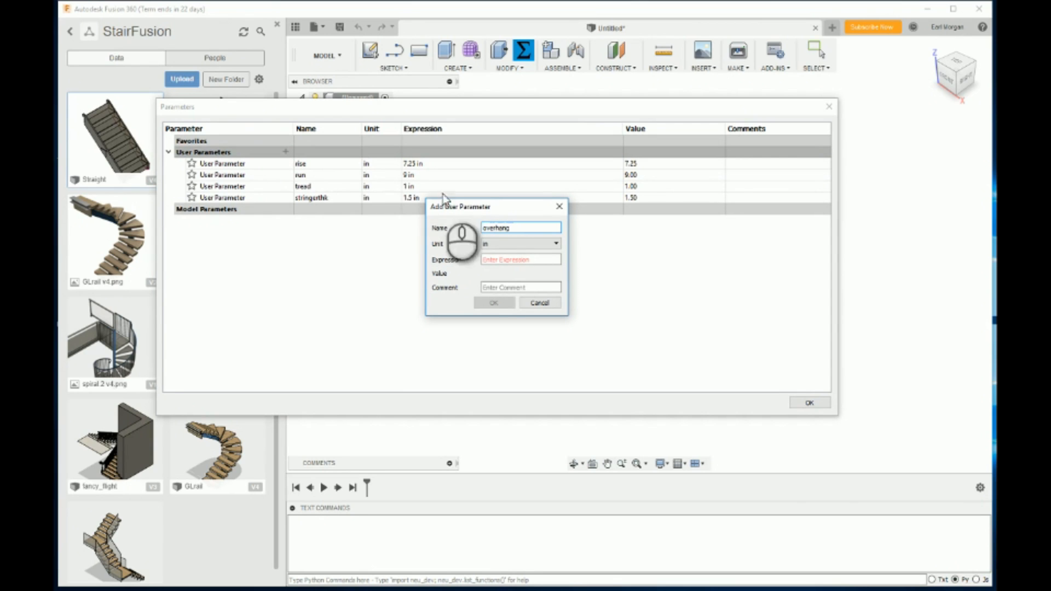
left_click(508, 262)
type("1")
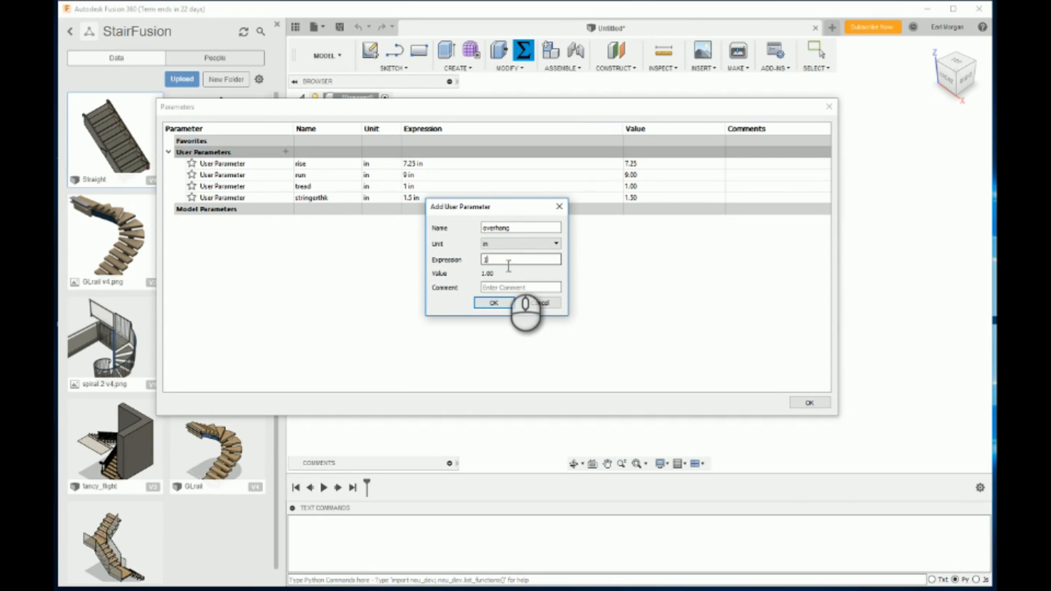
key("Return")
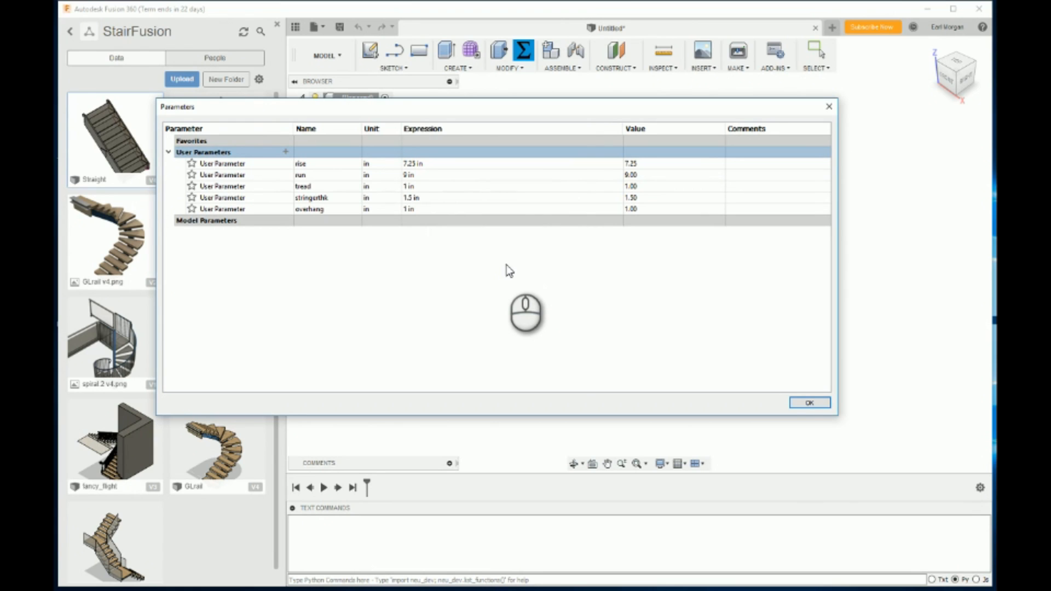
Add a user parameter stringerD of 10 in with the comment Stringer Depth, and comment stringerthk as Stringer Thickness.
left_click(279, 153)
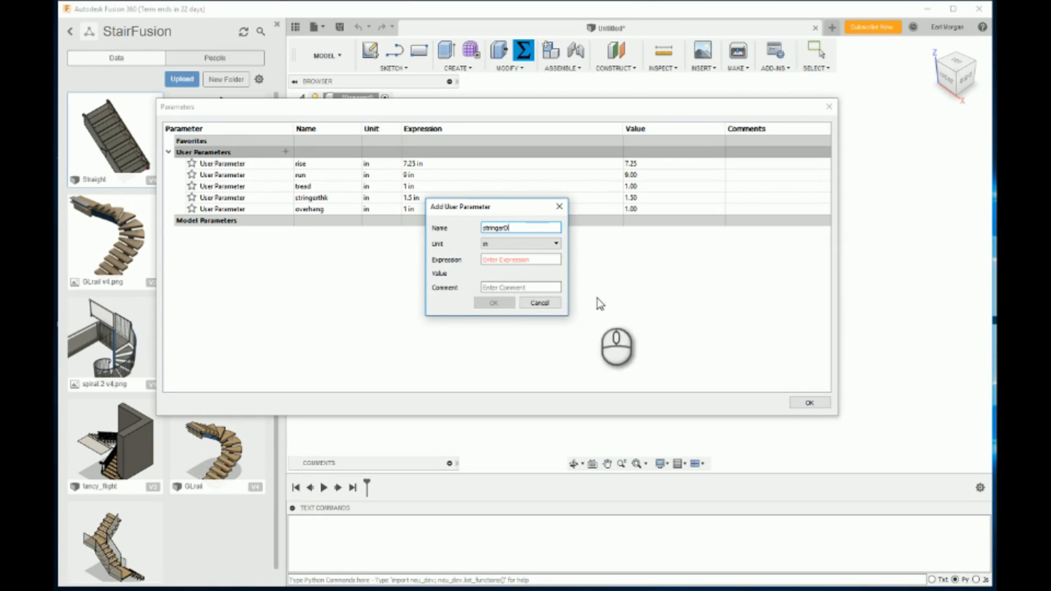
left_click(503, 261)
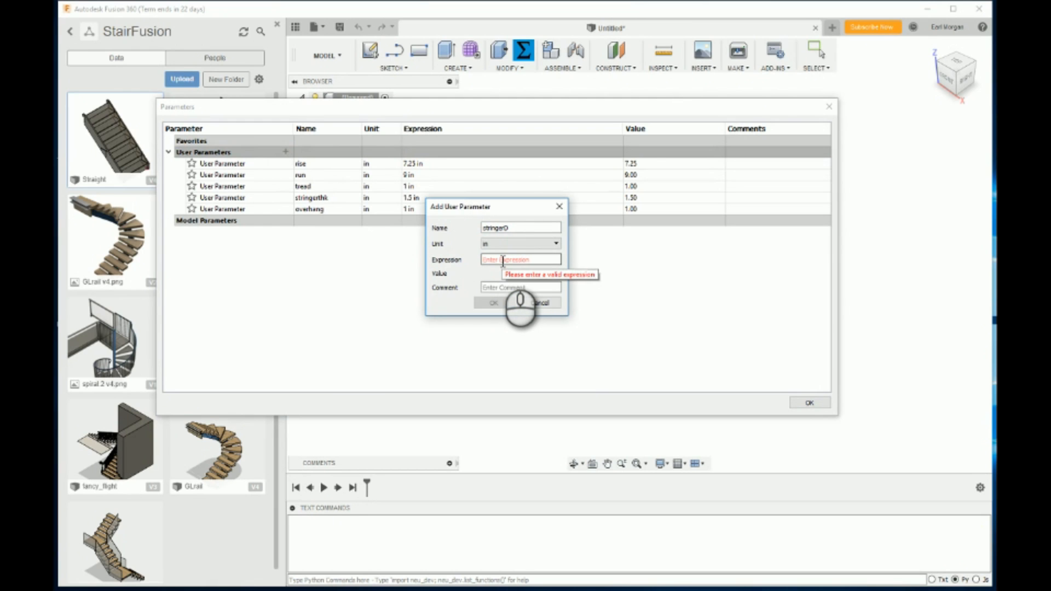
type("10")
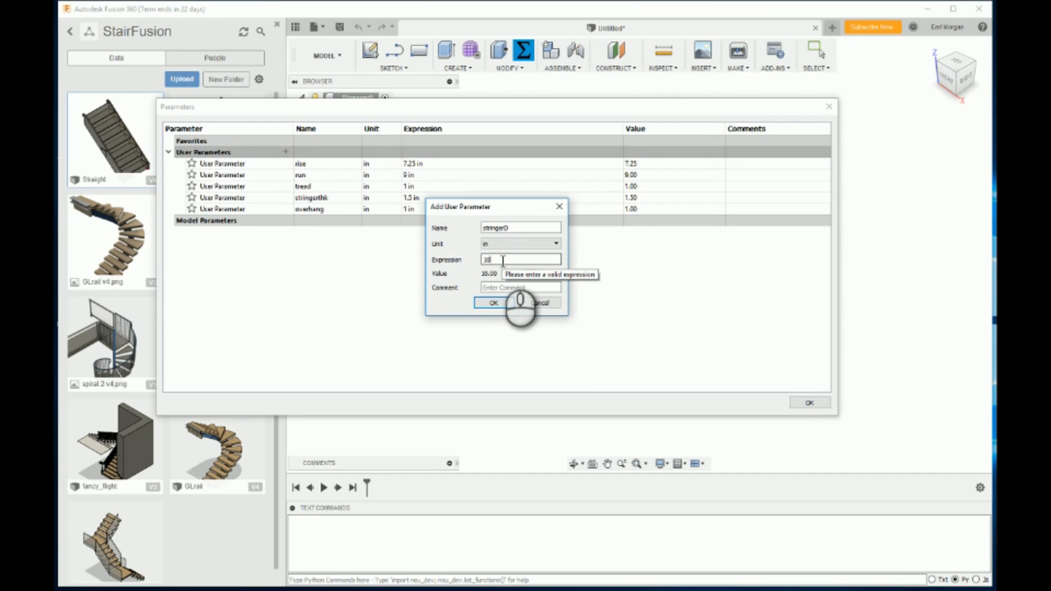
left_click(497, 287)
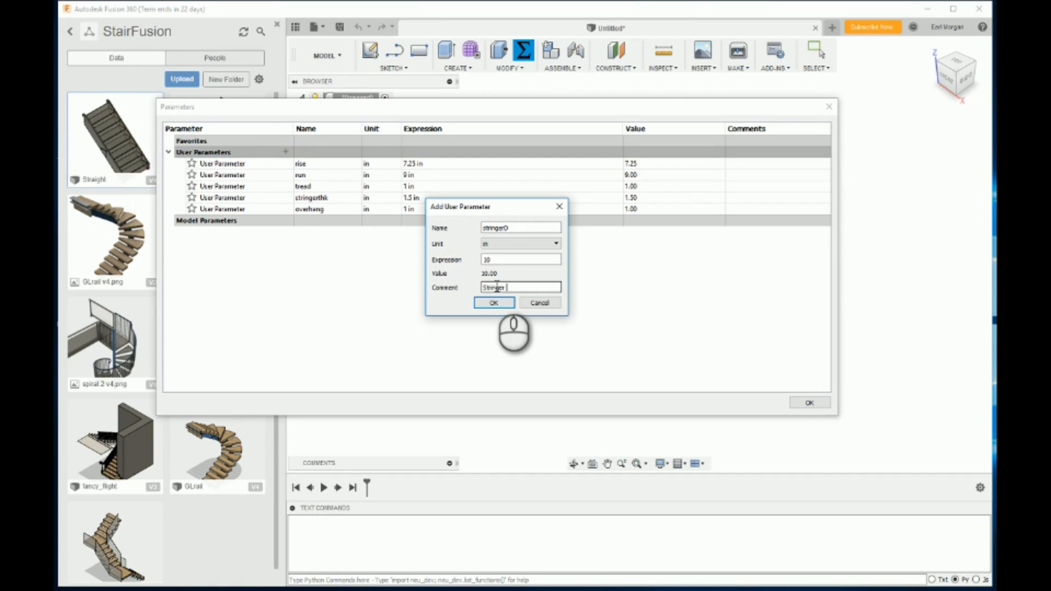
left_click(492, 303)
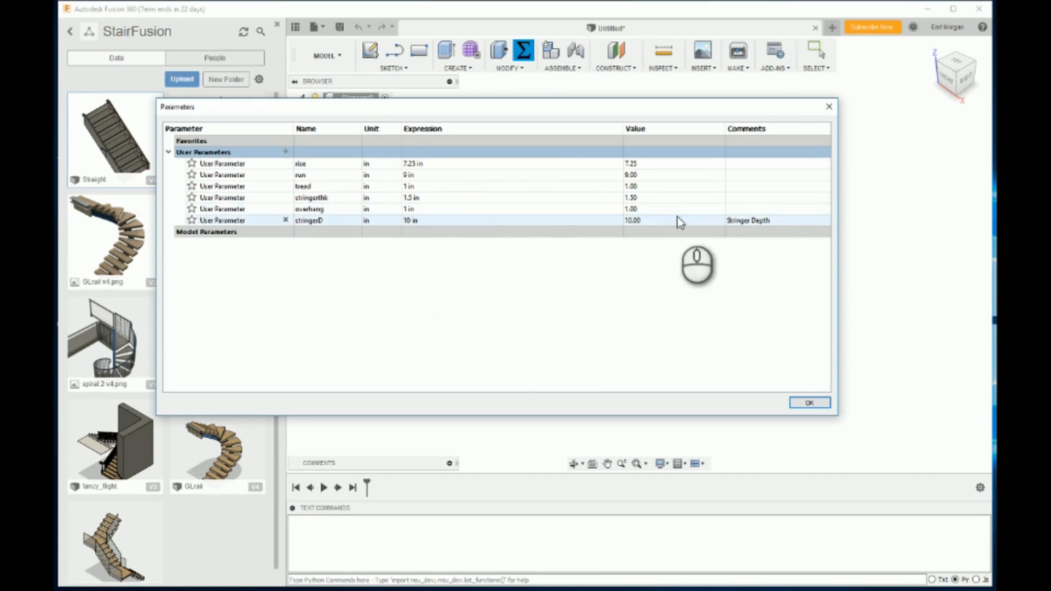
left_click(749, 197)
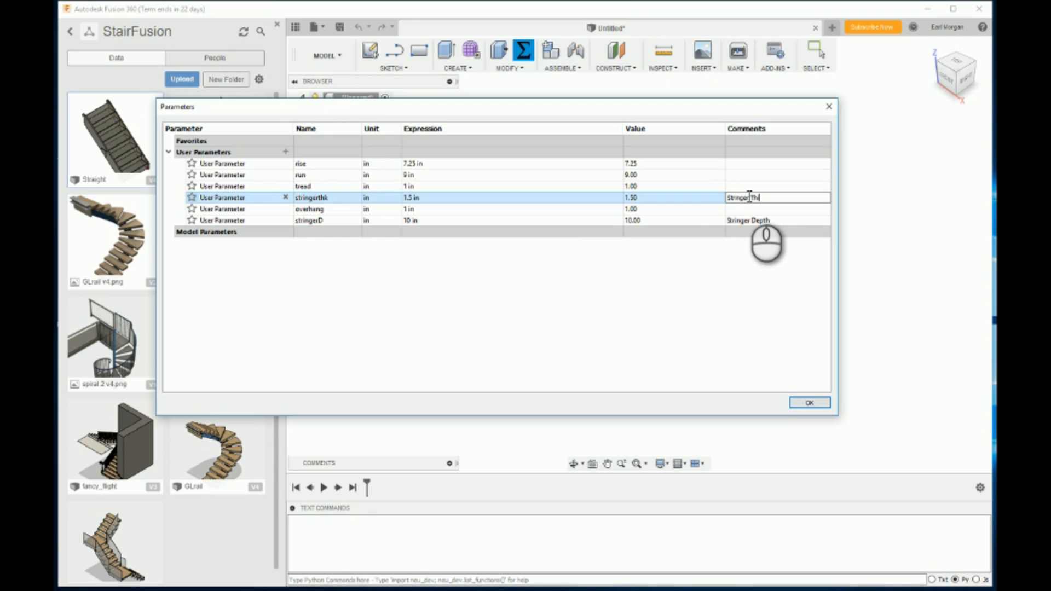
key("Return")
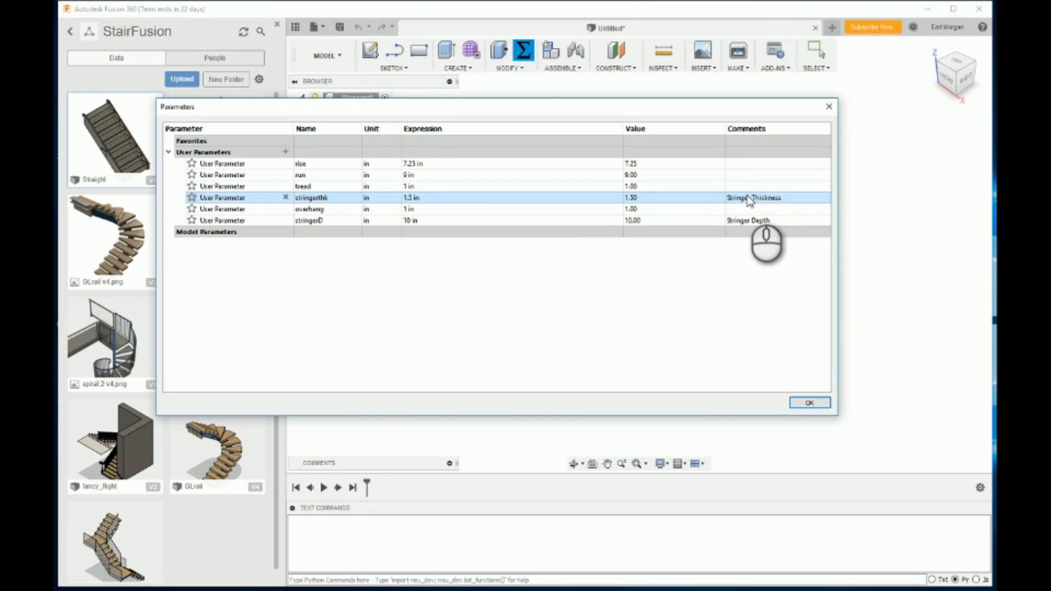
Add a unitless user parameter named Count with a value of 6 and the comment Number of Riser.
left_click(285, 152)
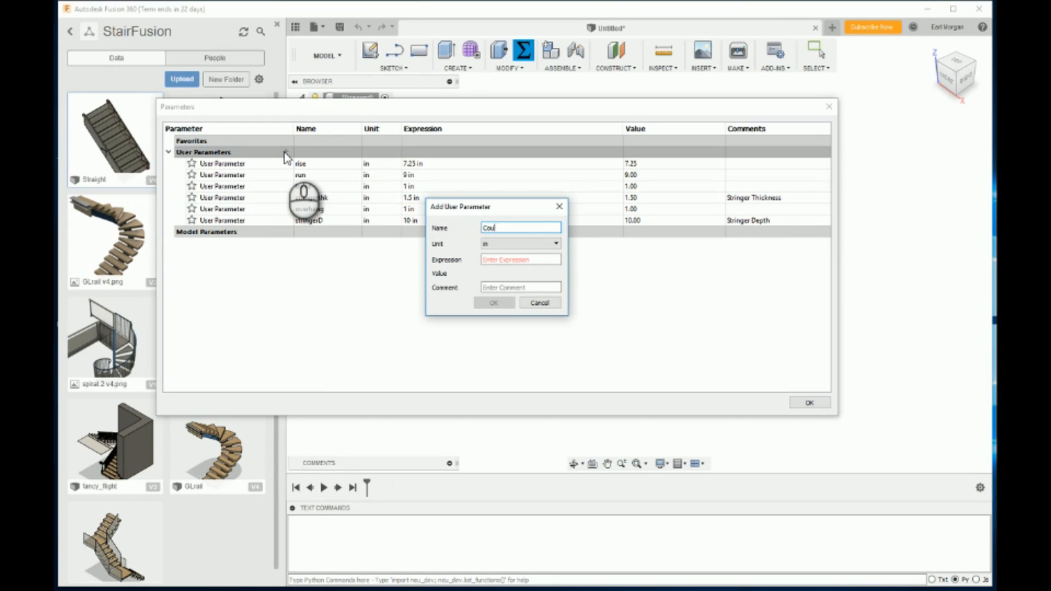
left_click(540, 247)
left_click(512, 253)
left_click(500, 261)
left_click(501, 259)
type("6")
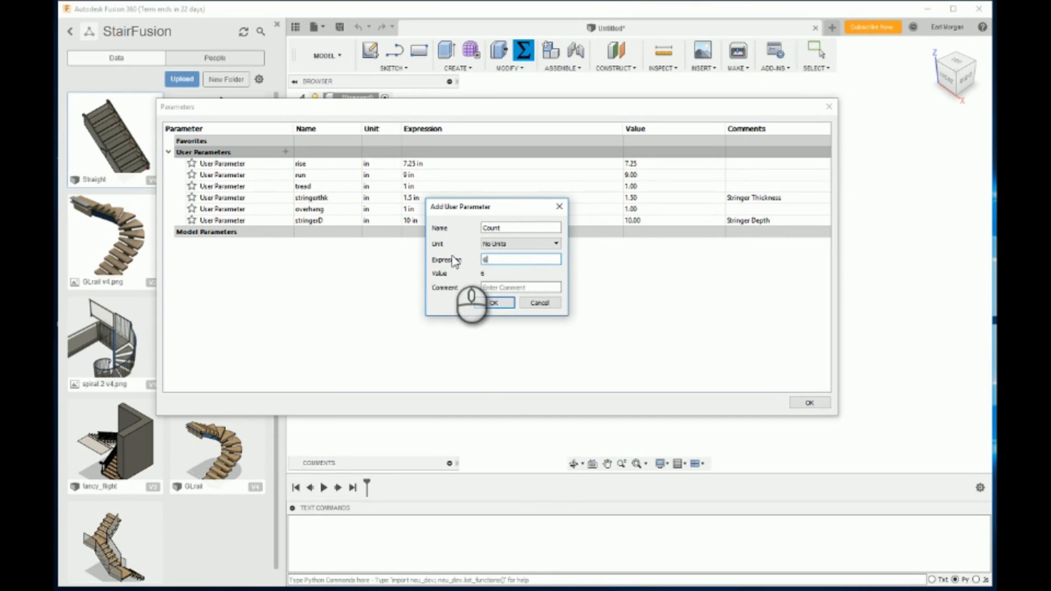
left_click(497, 287)
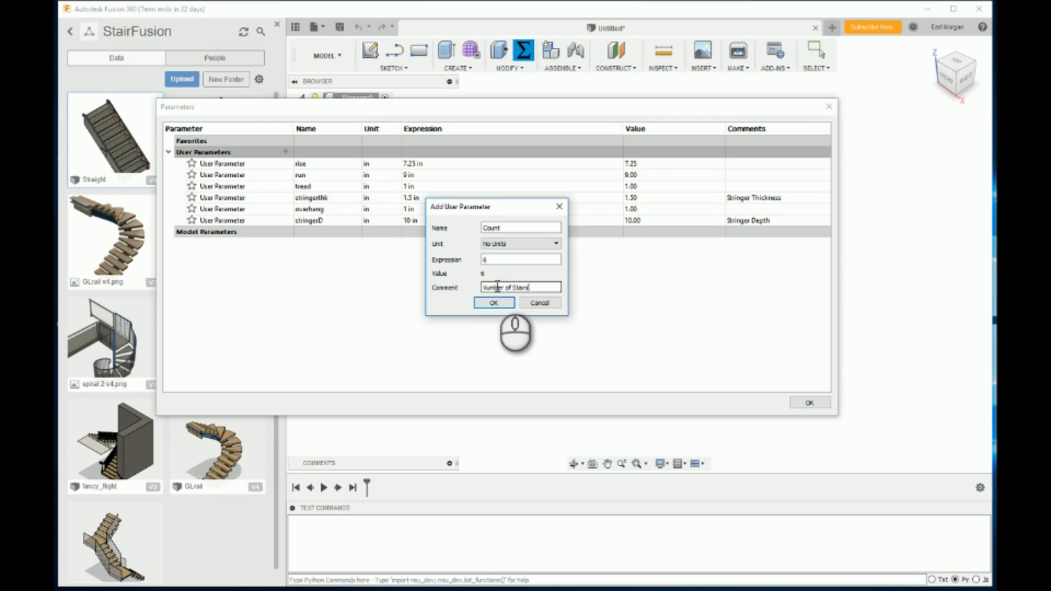
left_click(520, 286)
double_click(521, 287)
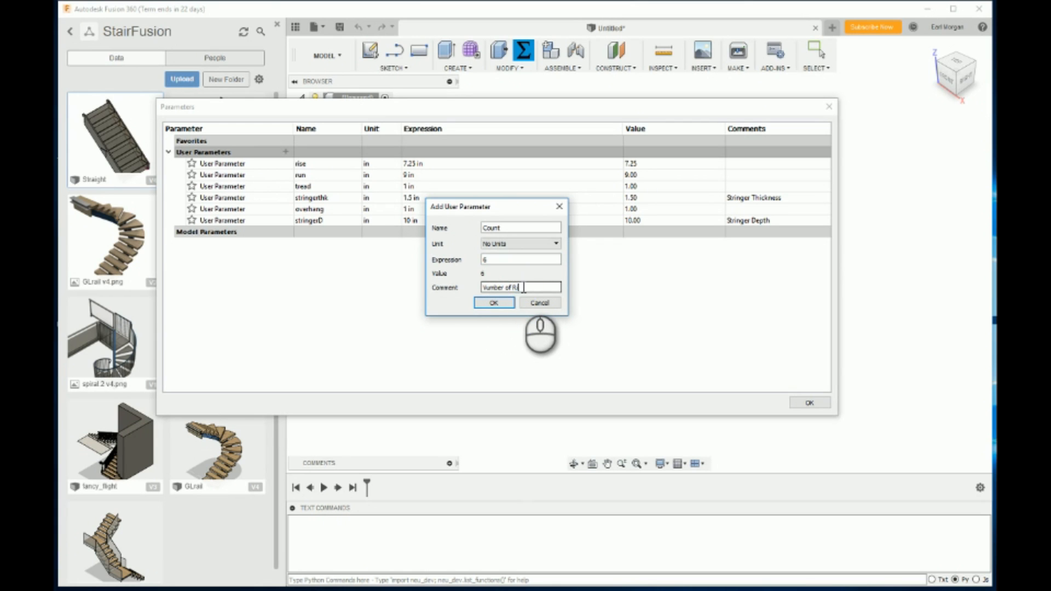
type("Riser")
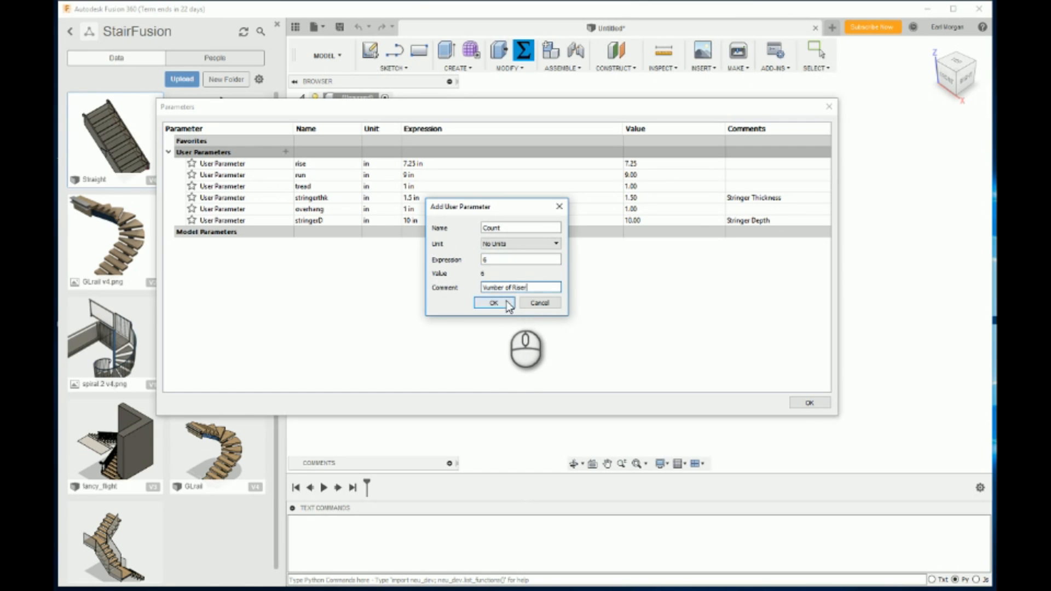
left_click_drag(486, 288, 459, 291)
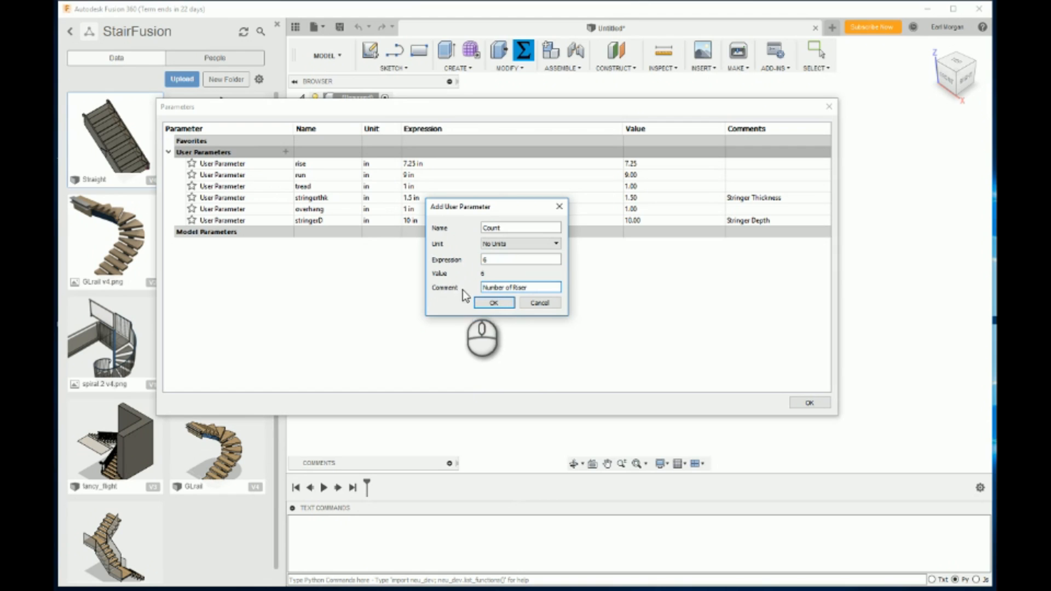
left_click(492, 304)
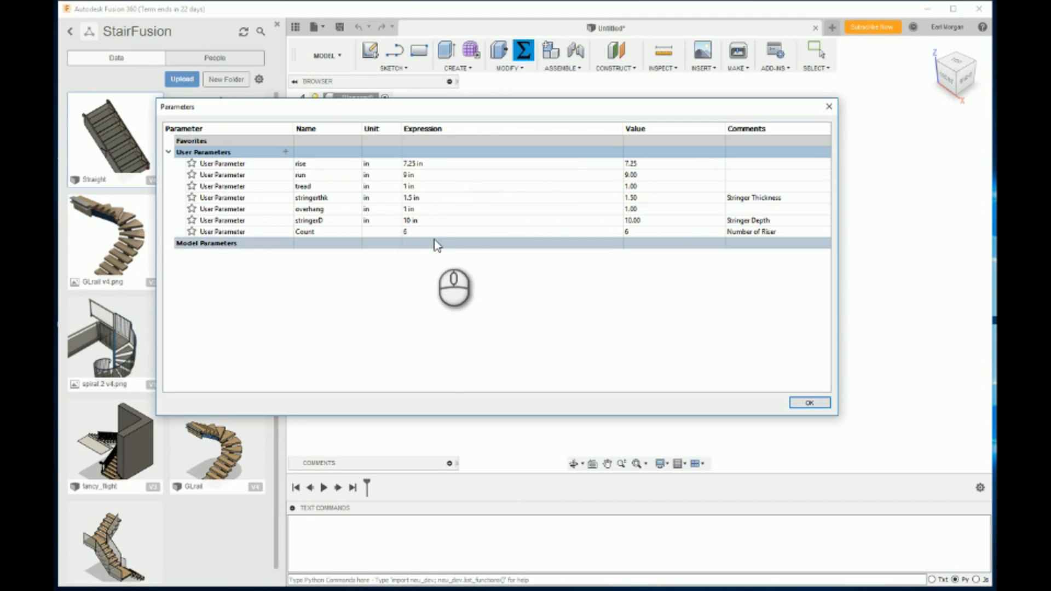
Add a user parameter named Width with a value of 40 in and accept the parameter list.
left_click(286, 151)
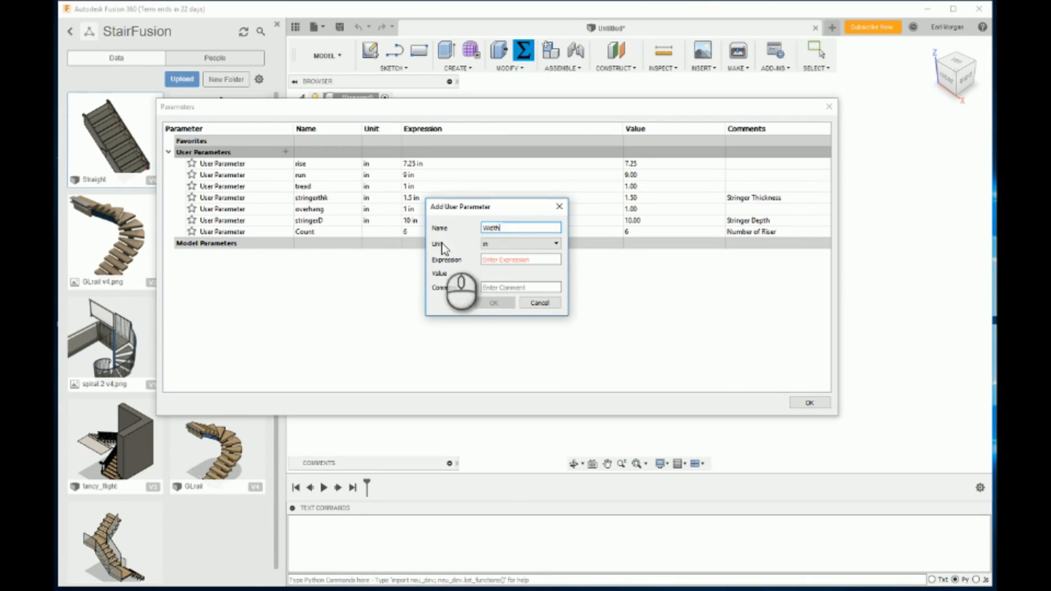
left_click(494, 258)
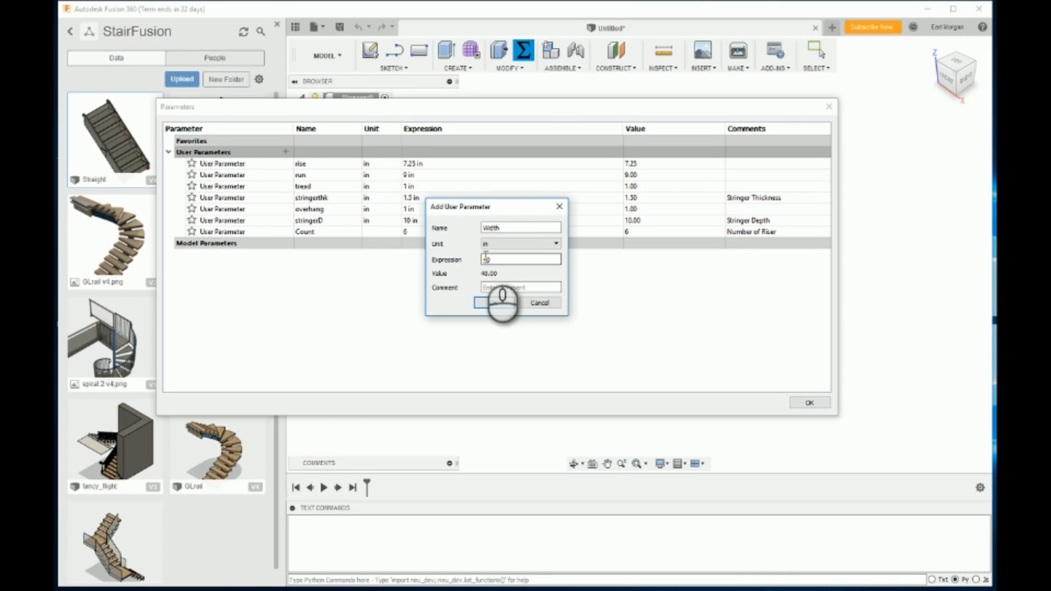
left_click(493, 302)
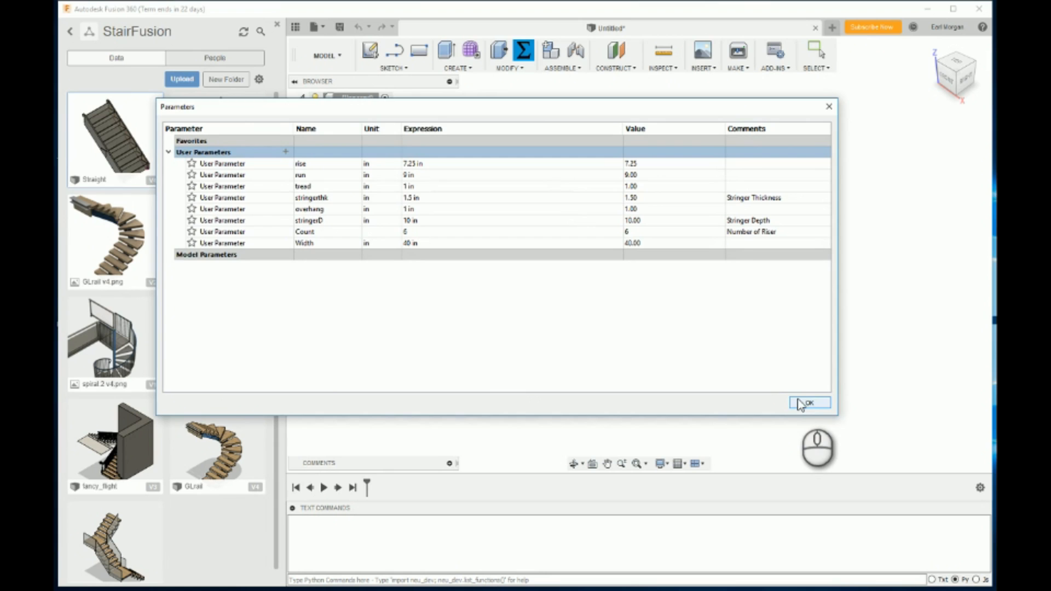
left_click(799, 404)
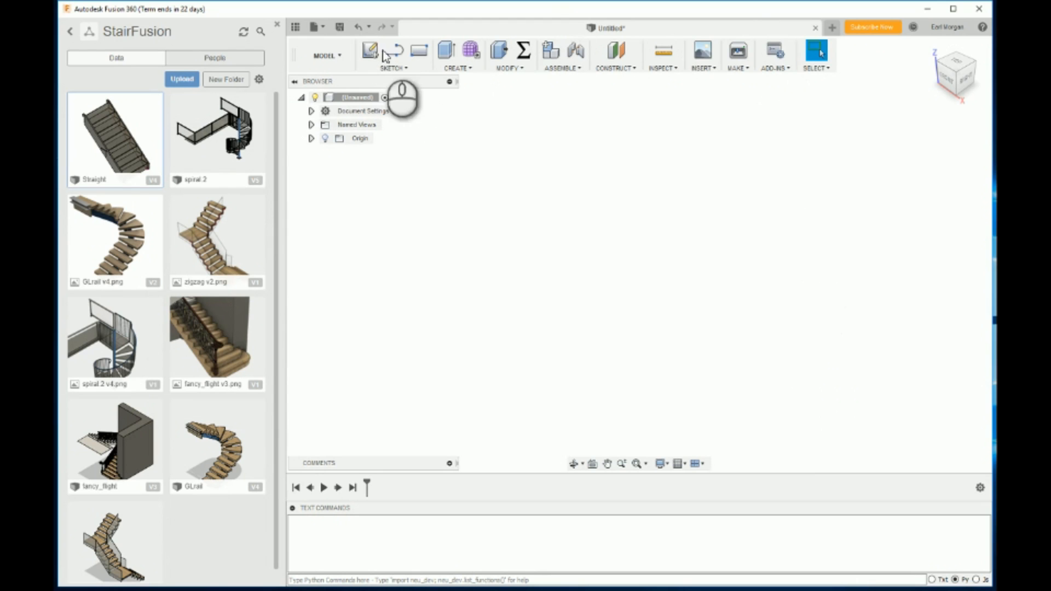
Save the design as Straight_closed in the StairFusion project.
left_click(316, 27)
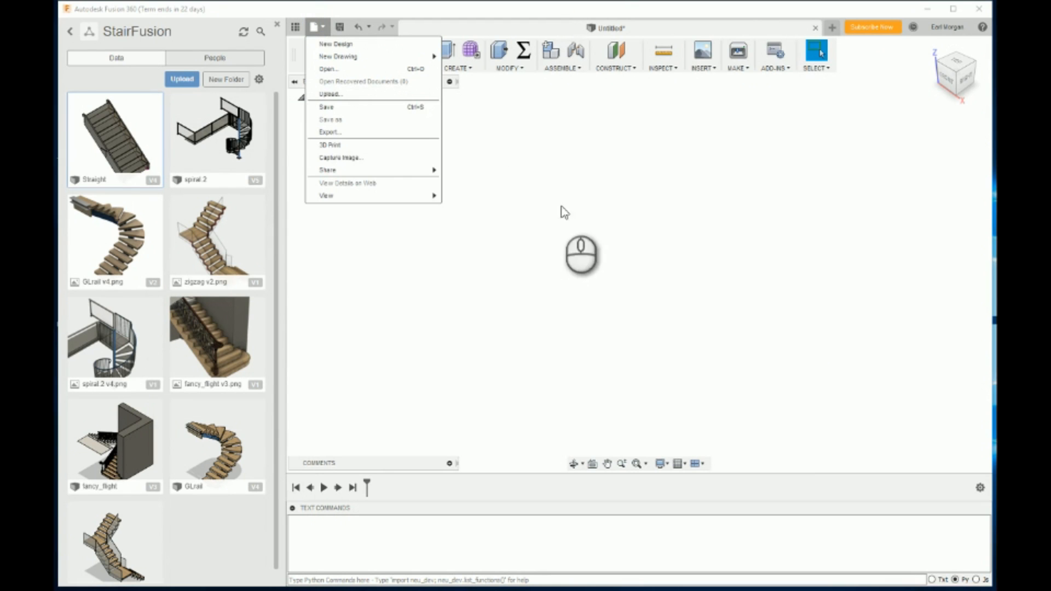
left_click(387, 106)
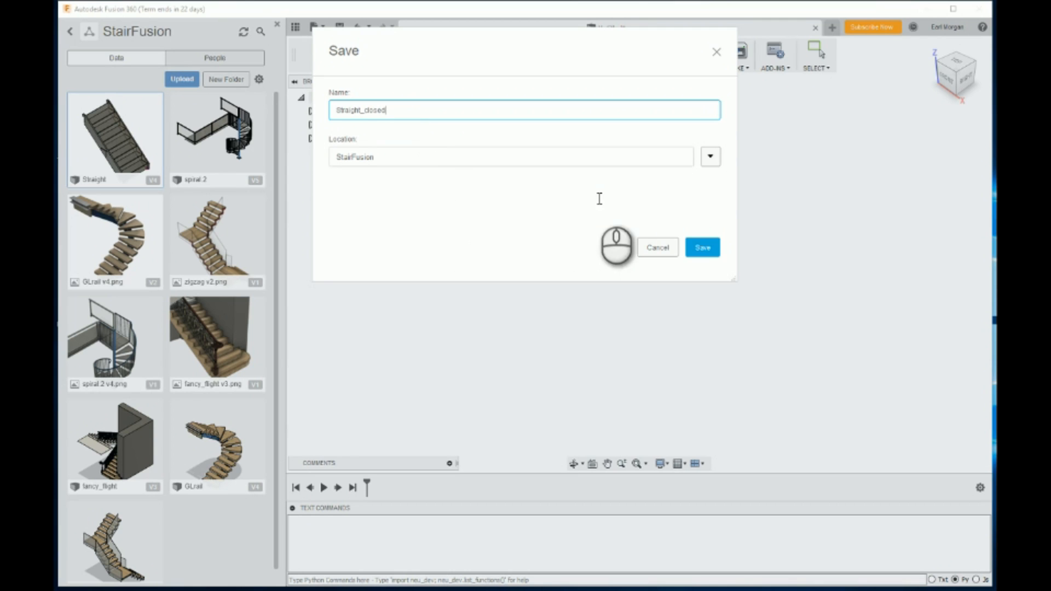
left_click(703, 248)
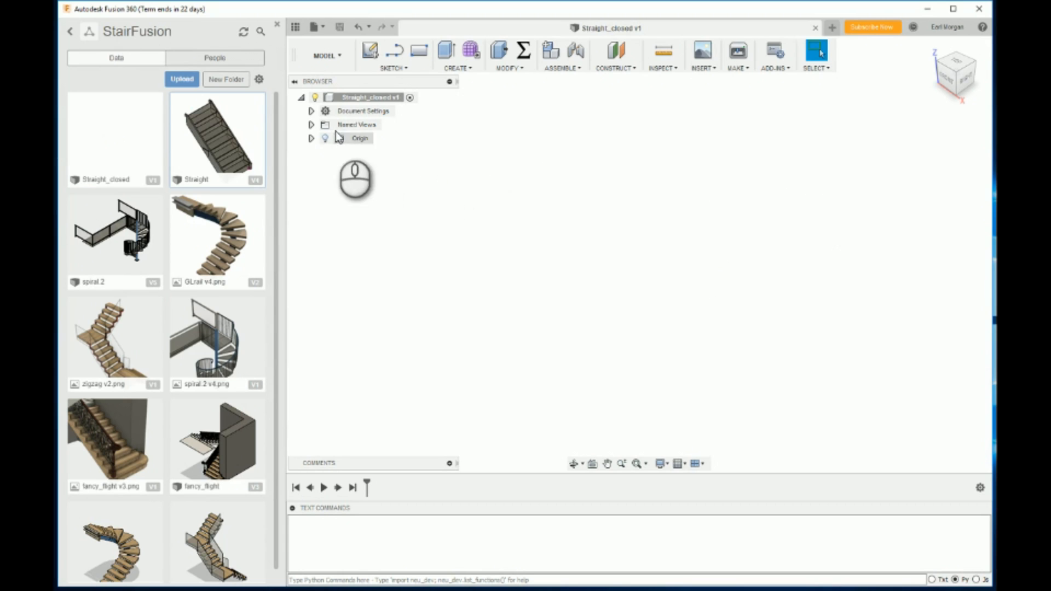
Create a new sketch on the XZ origin plane.
left_click(312, 111)
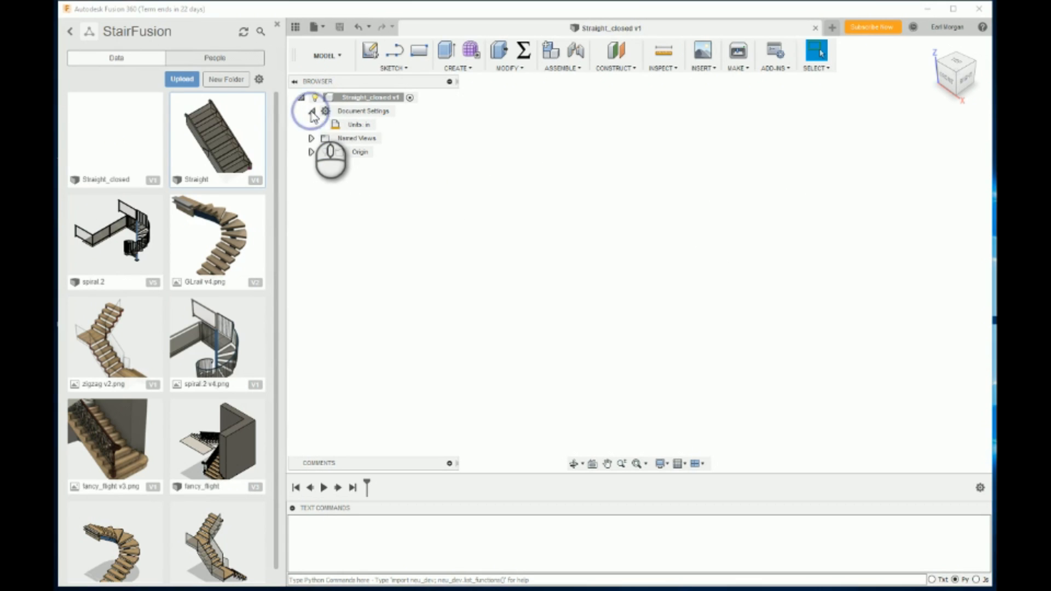
left_click(312, 152)
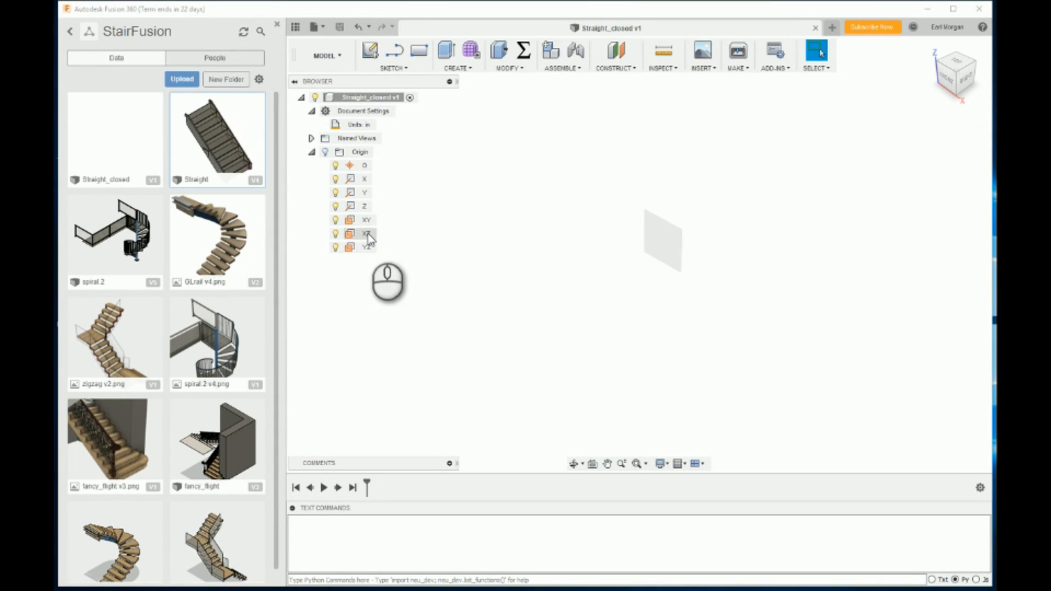
right_click(368, 234)
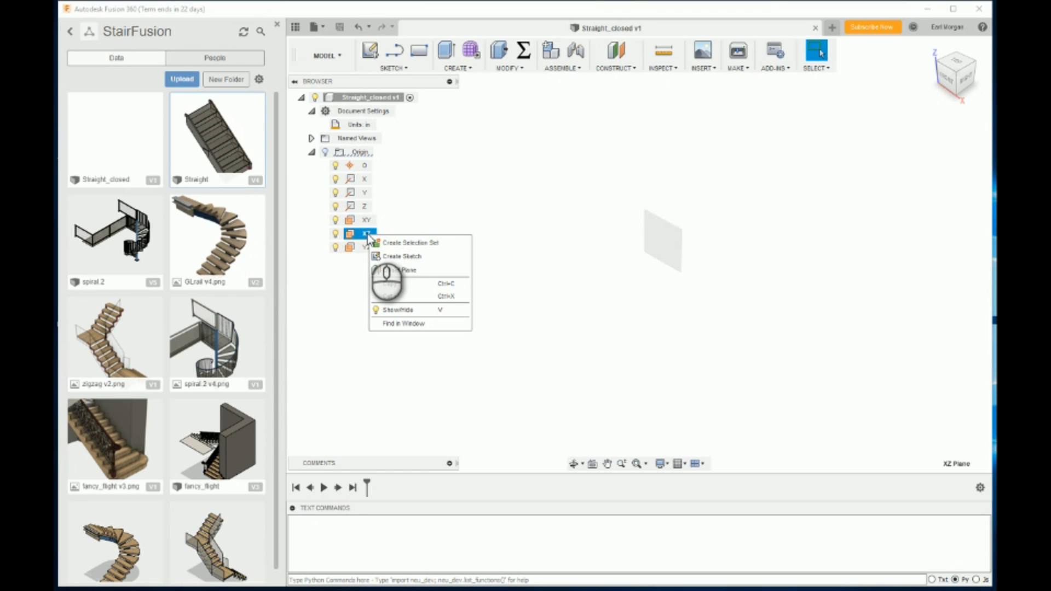
left_click(403, 260)
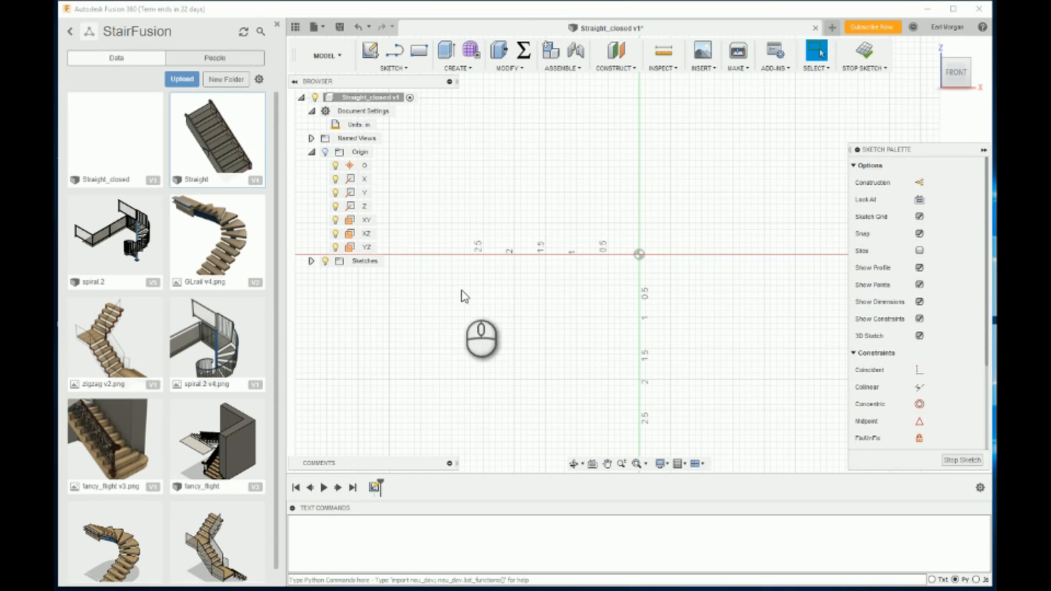
Draw a rectangle from the vertical axis just below the origin, with its height set to rise and a width of about 0.6 in.
key("r")
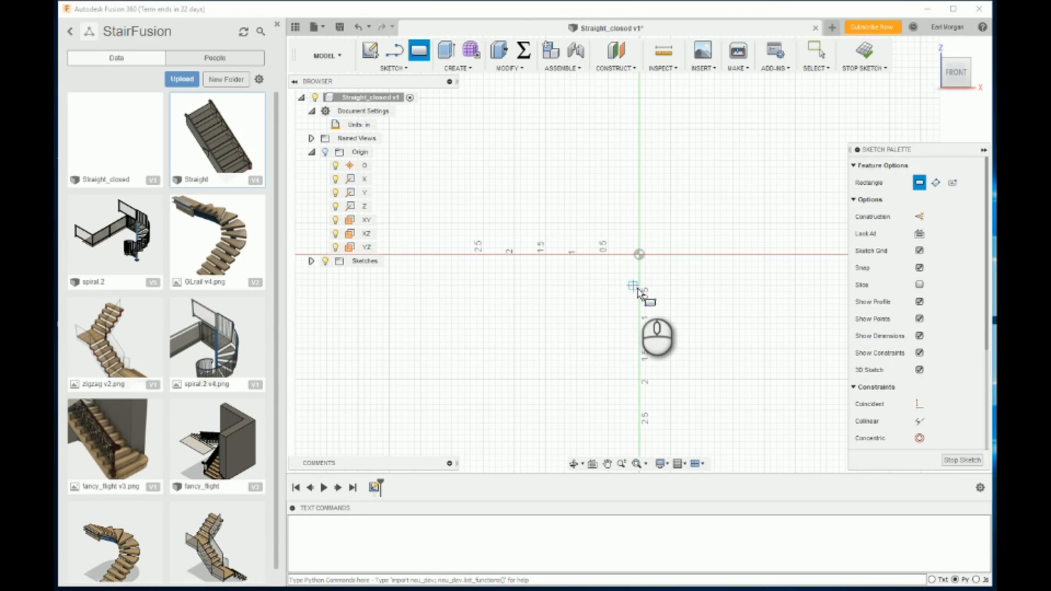
left_click(639, 285)
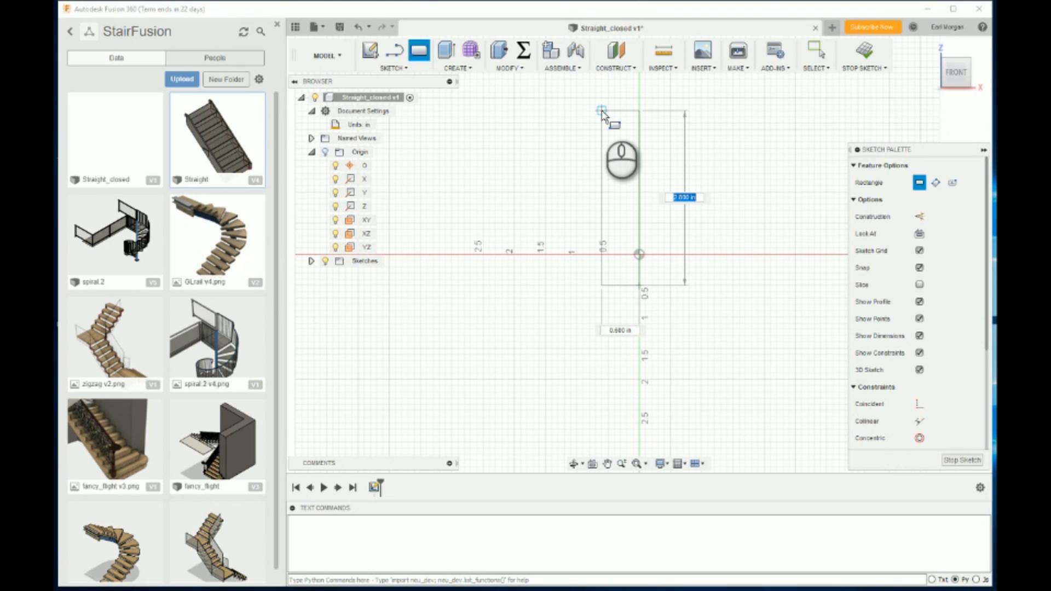
type("rise")
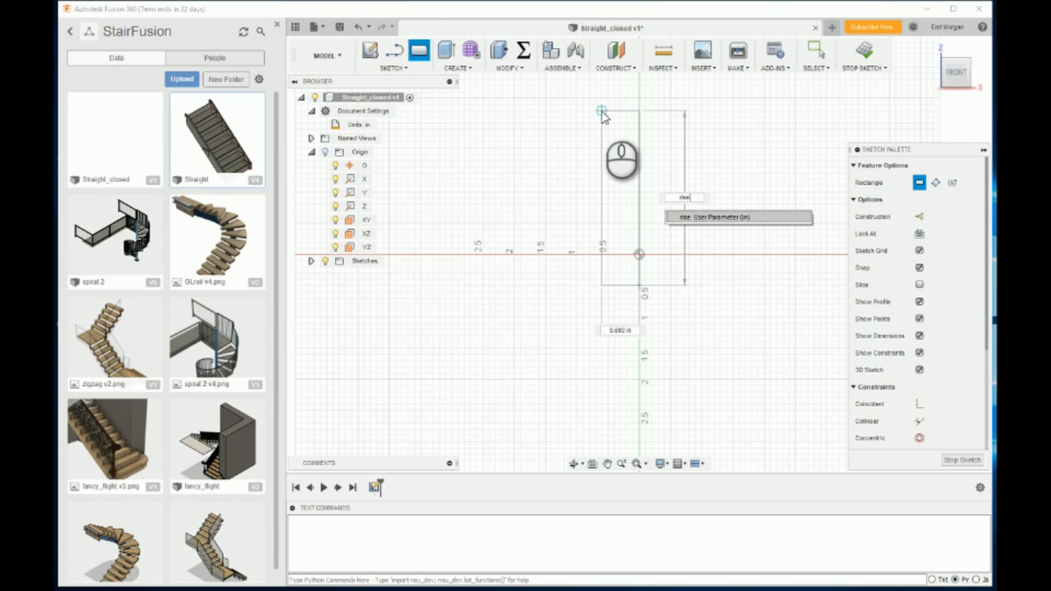
key("Tab")
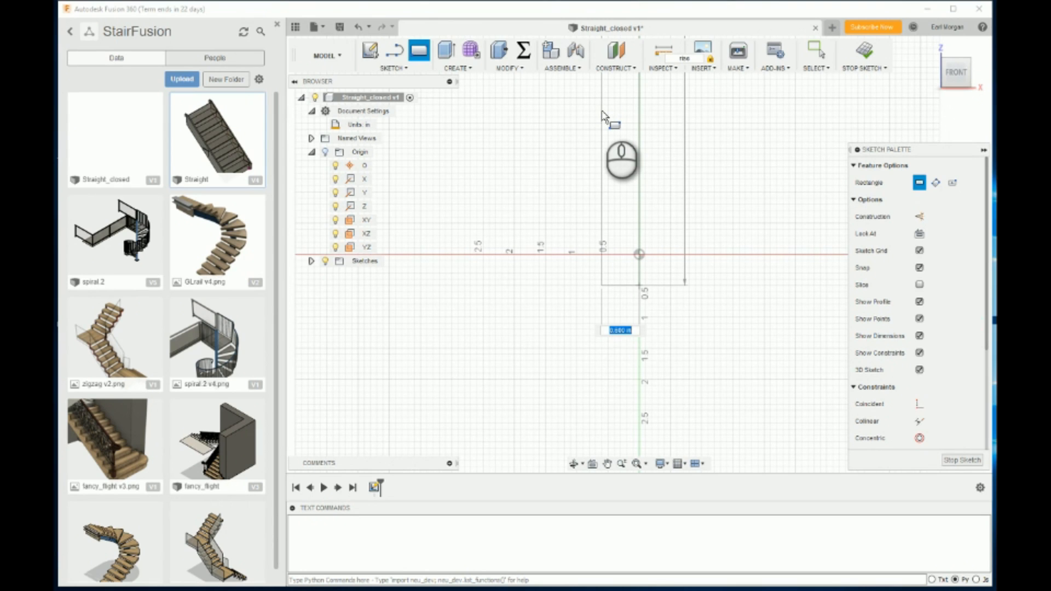
type("riser")
key("Return")
key("Escape")
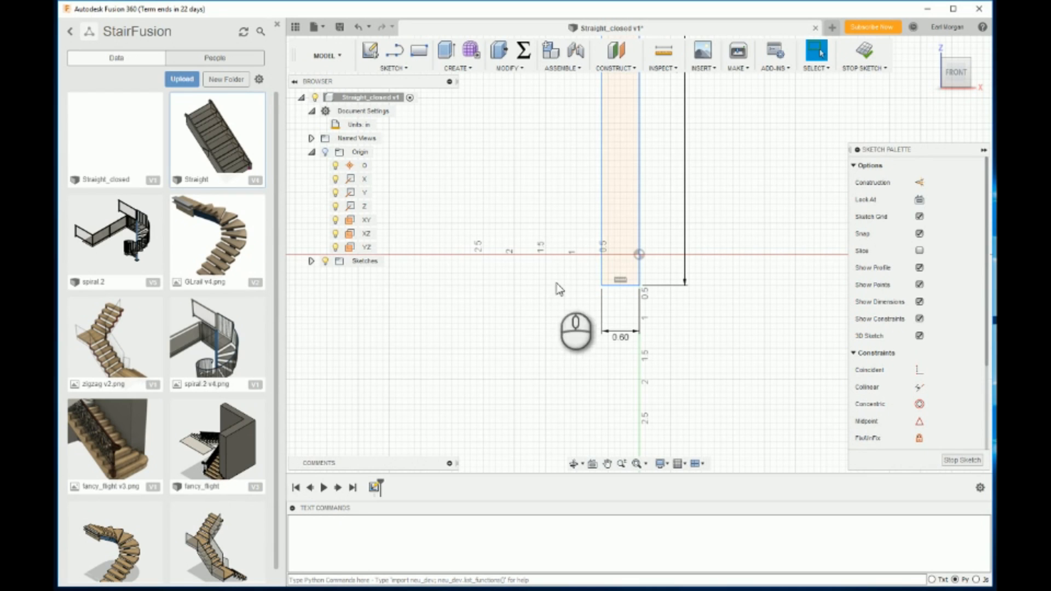
Add a user parameter named riser with a value of 0.5 in and accept the parameter list.
left_click(524, 51)
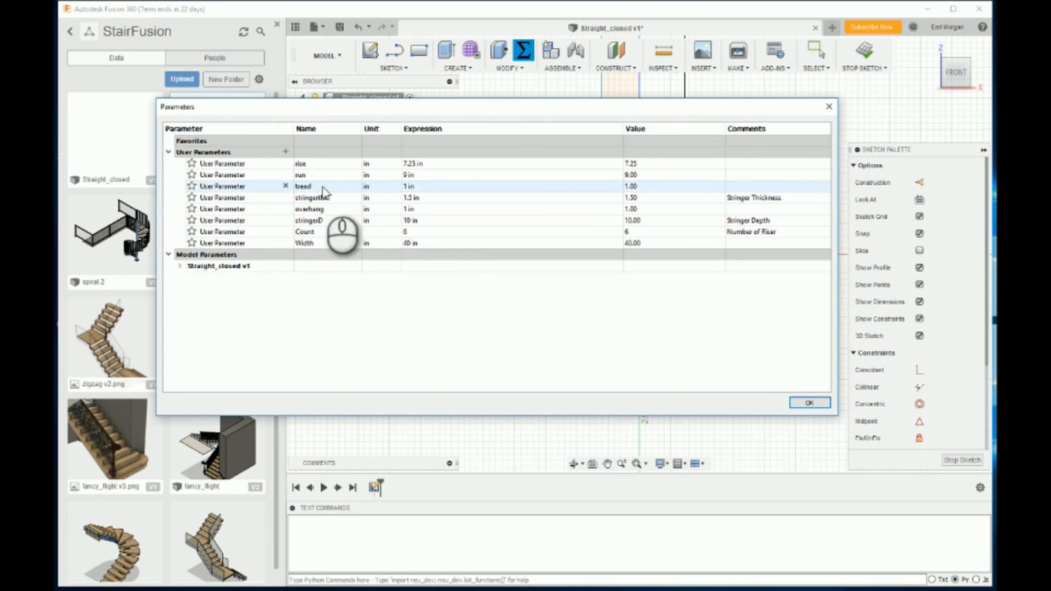
left_click(285, 152)
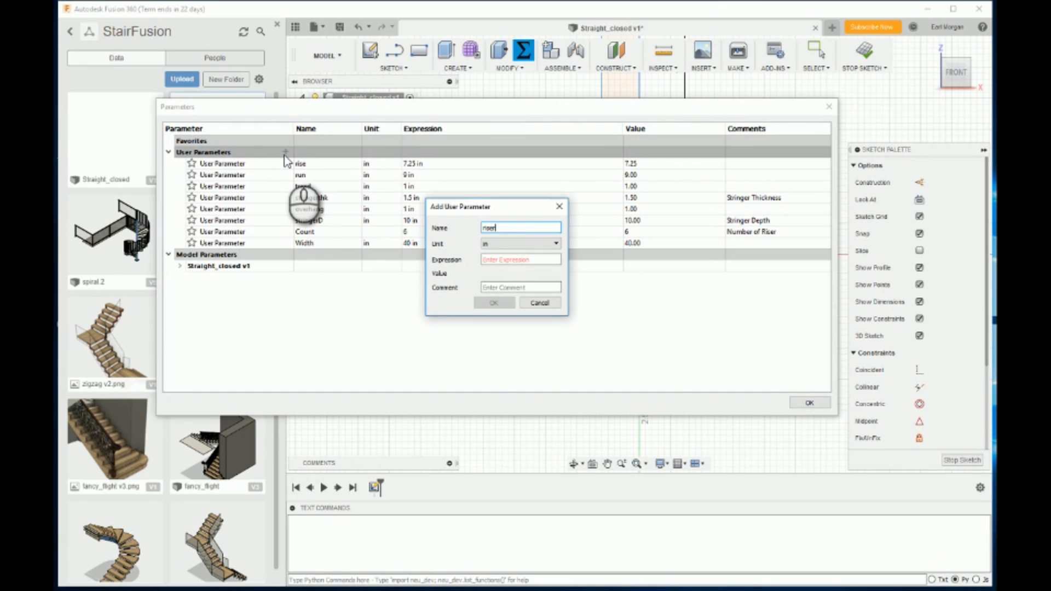
left_click(497, 261)
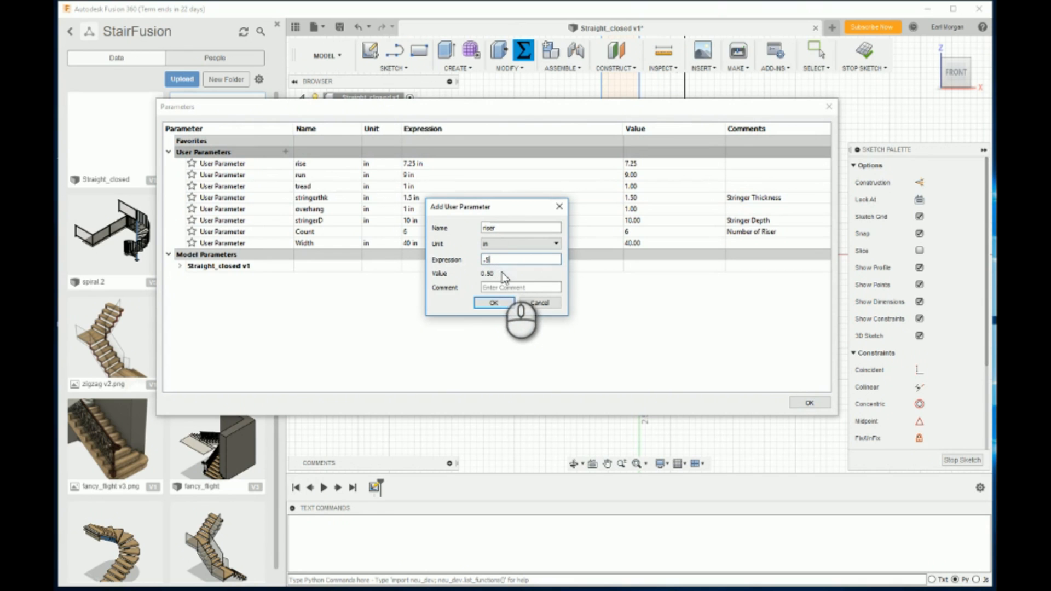
left_click(494, 304)
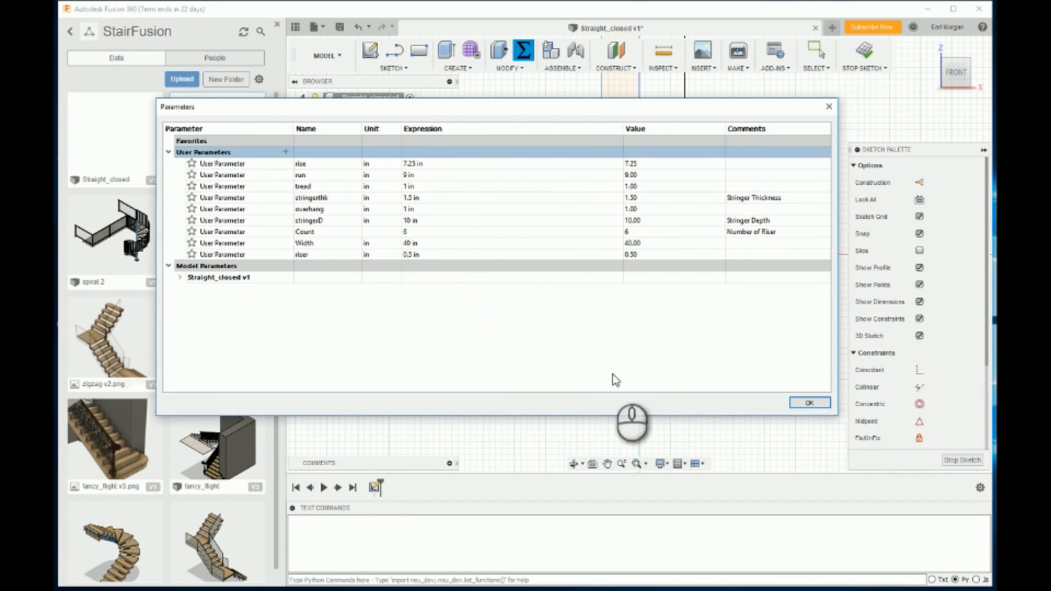
left_click(812, 405)
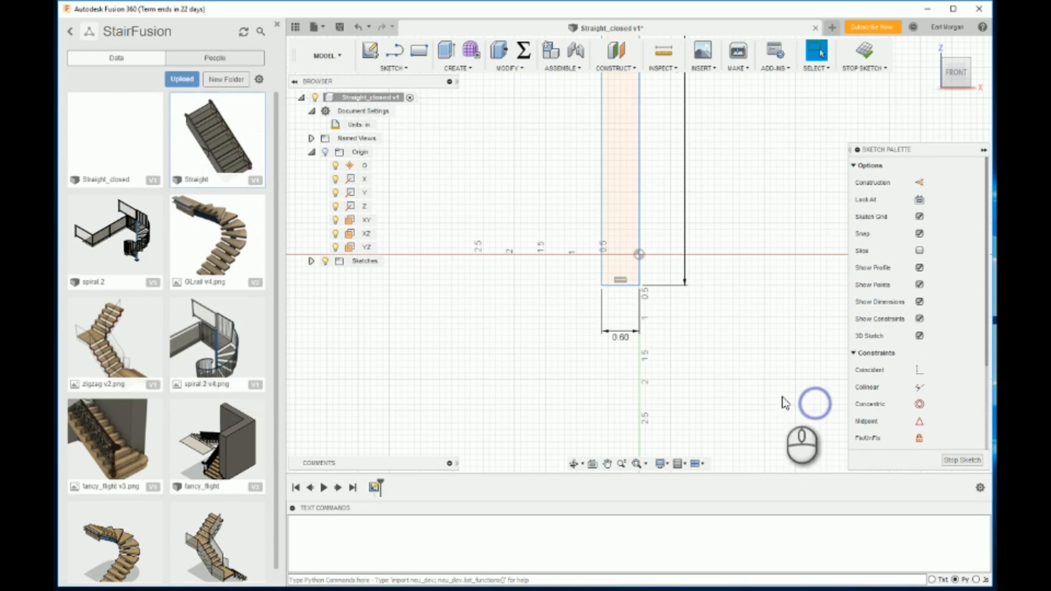
Set the width of the riser rectangle to the riser parameter.
double_click(621, 338)
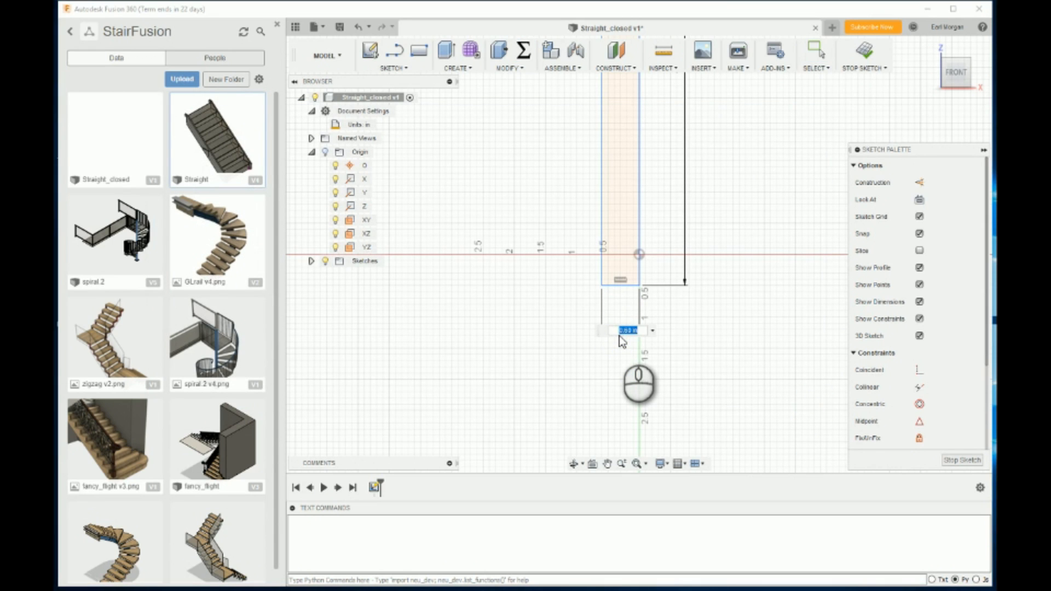
type("rise")
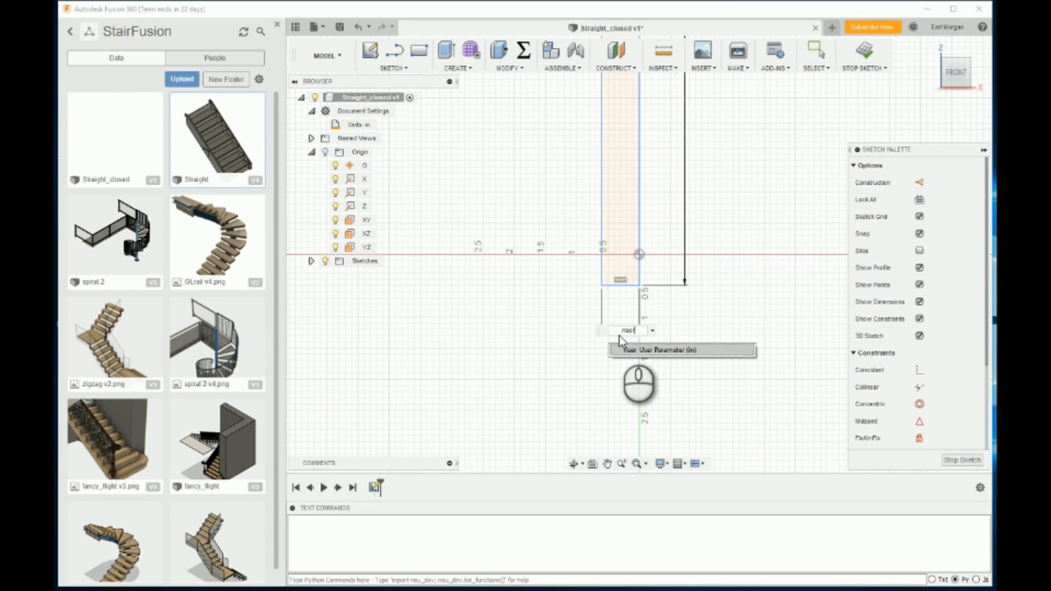
key("Return")
key("Return")
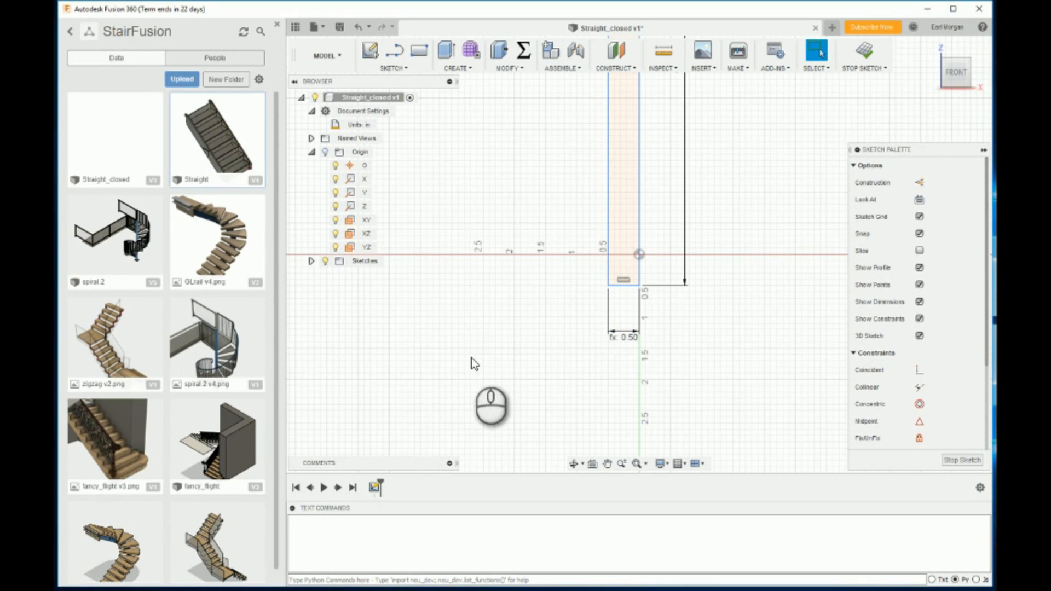
Draw a horizontal tread rectangle about 1.25 in high resting on the riser's top edge and extending past both sides of it.
scroll(471, 358, "down", 5)
scroll(521, 376, "up", 4)
scroll(521, 218, "down", 7)
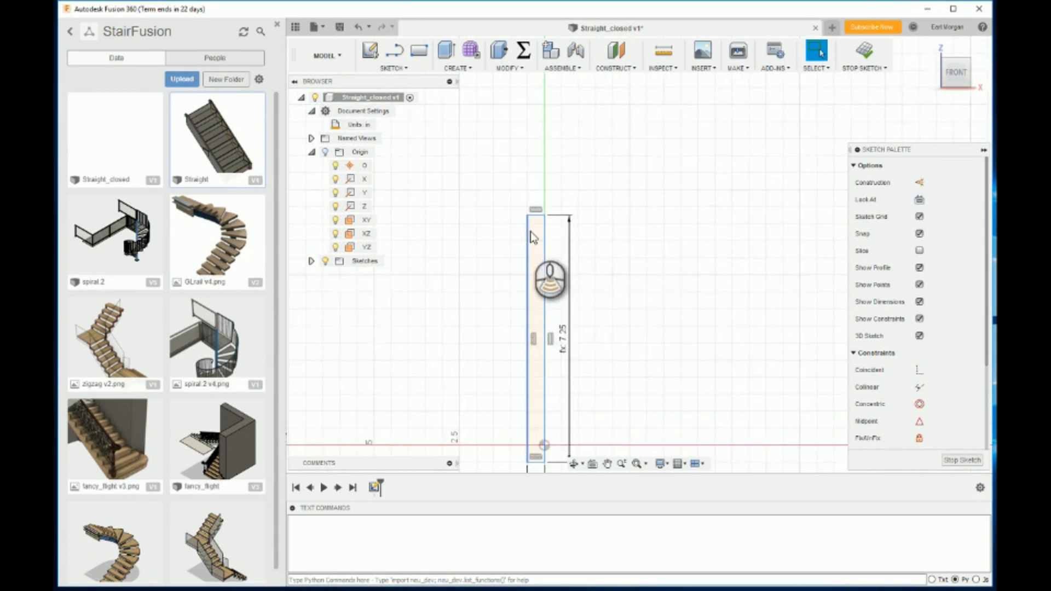
key("r")
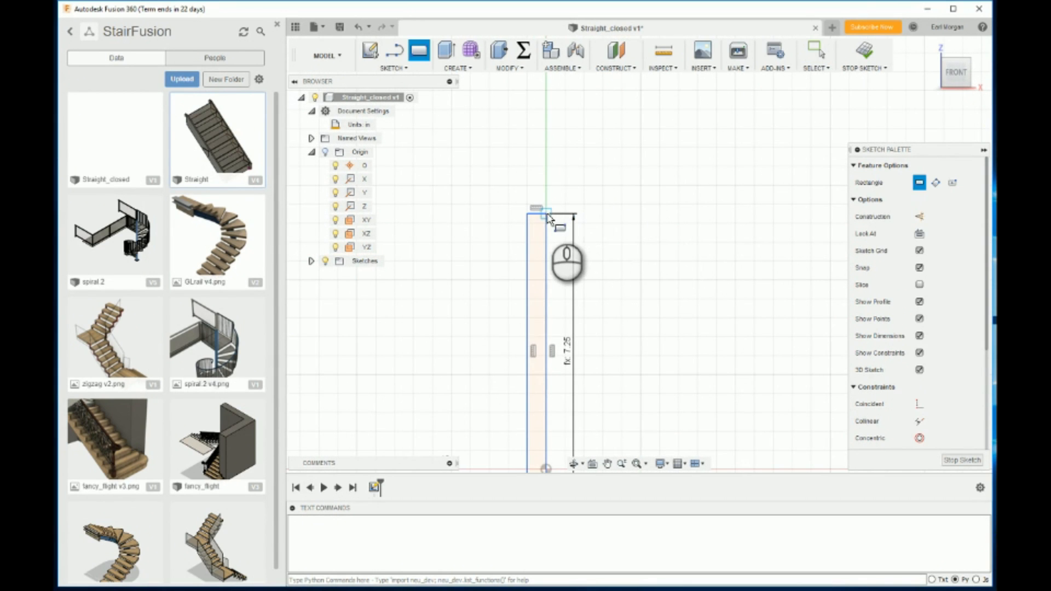
left_click(586, 214)
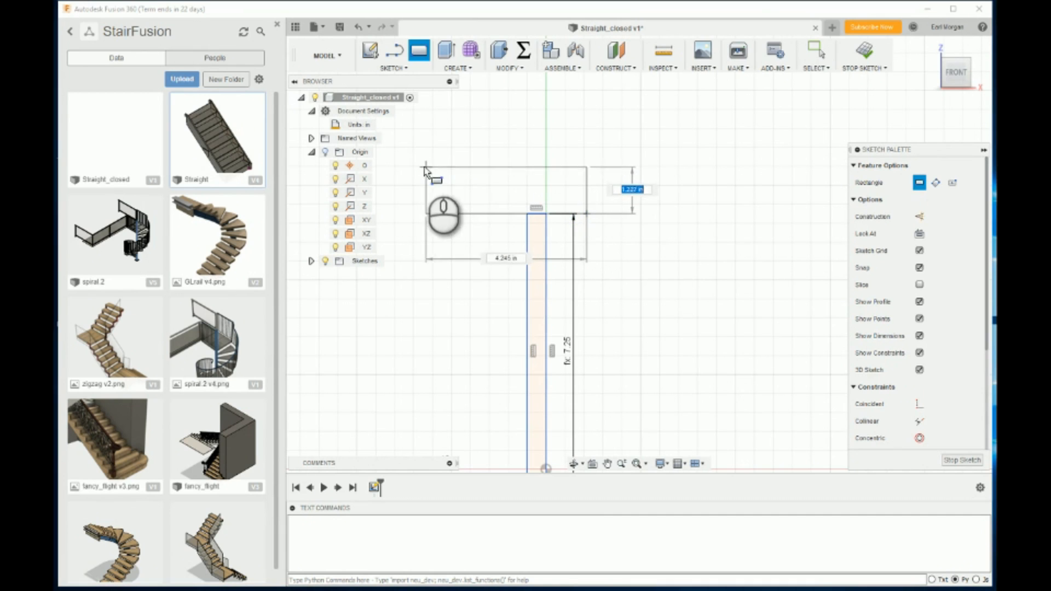
left_click(395, 167)
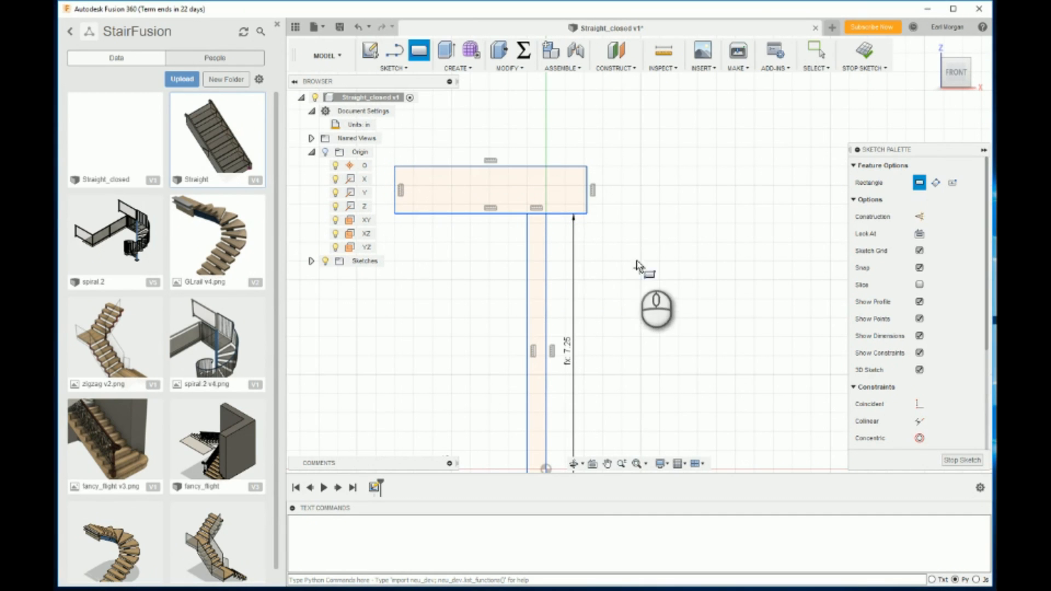
Dimension the height of the tread rectangle with the tread parameter.
key("d")
left_click(595, 179)
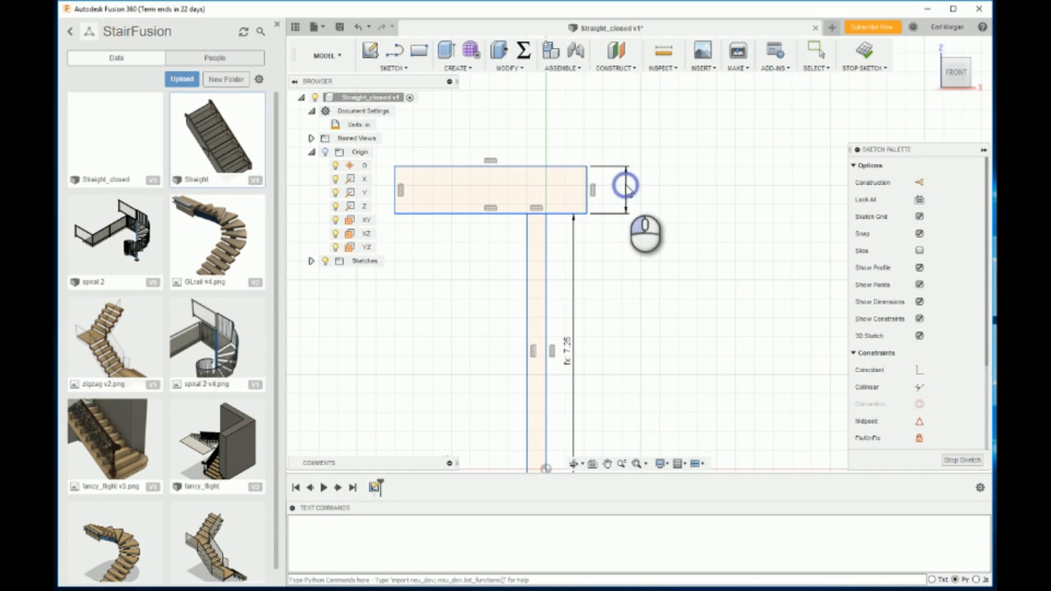
left_click(625, 185)
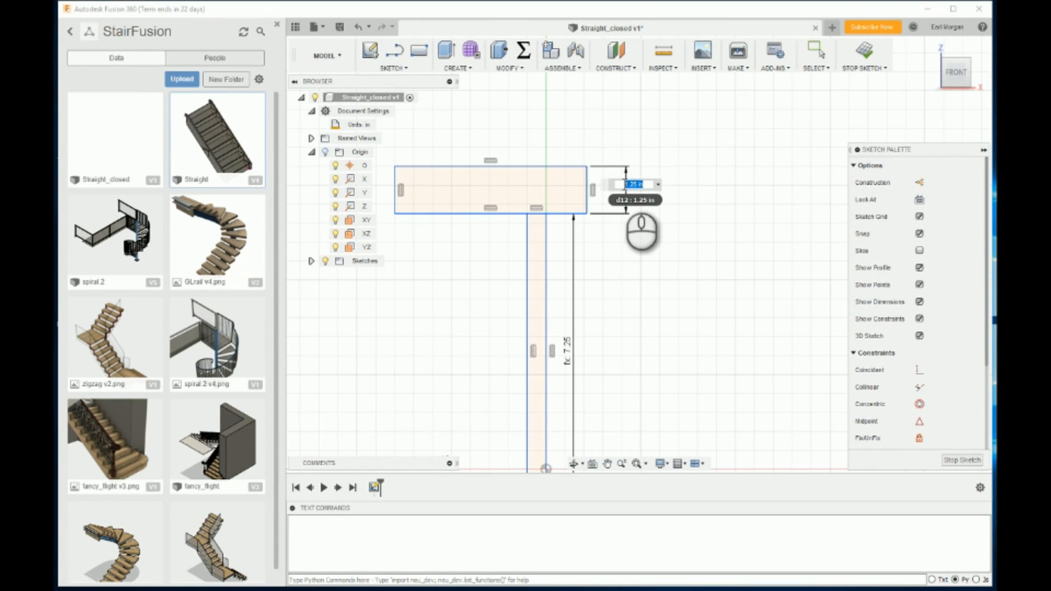
type("t")
key("Return")
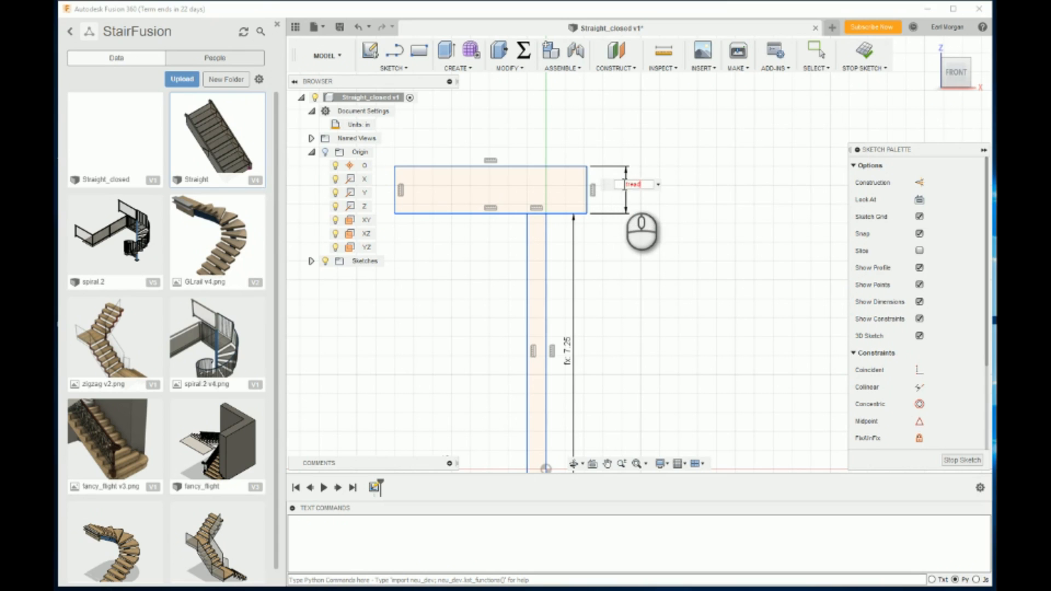
key("Return")
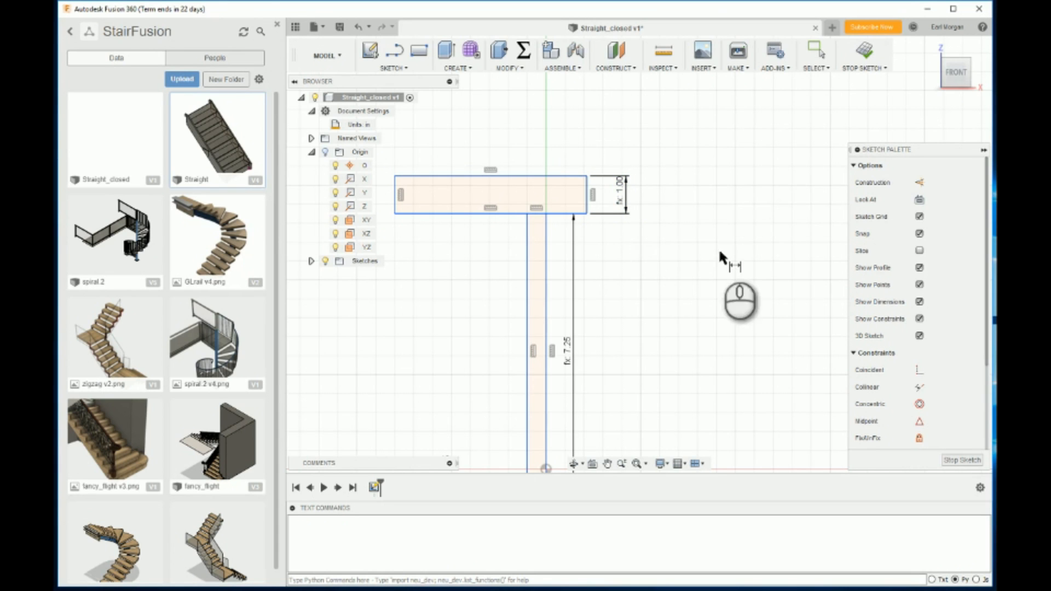
Make the riser's top edge collinear with the tread's bottom edge.
left_click(920, 387)
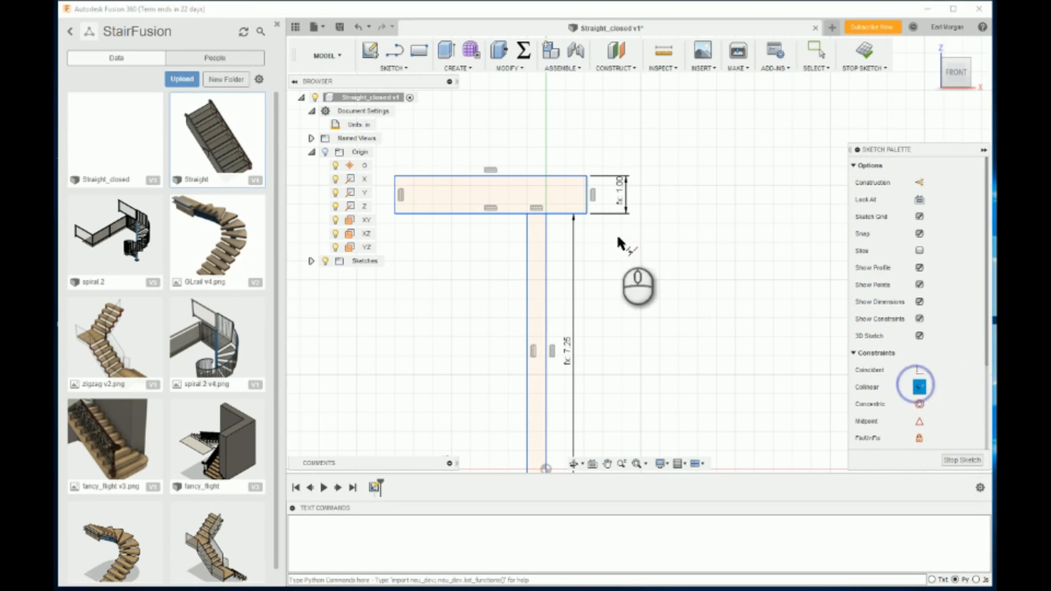
left_click(534, 214)
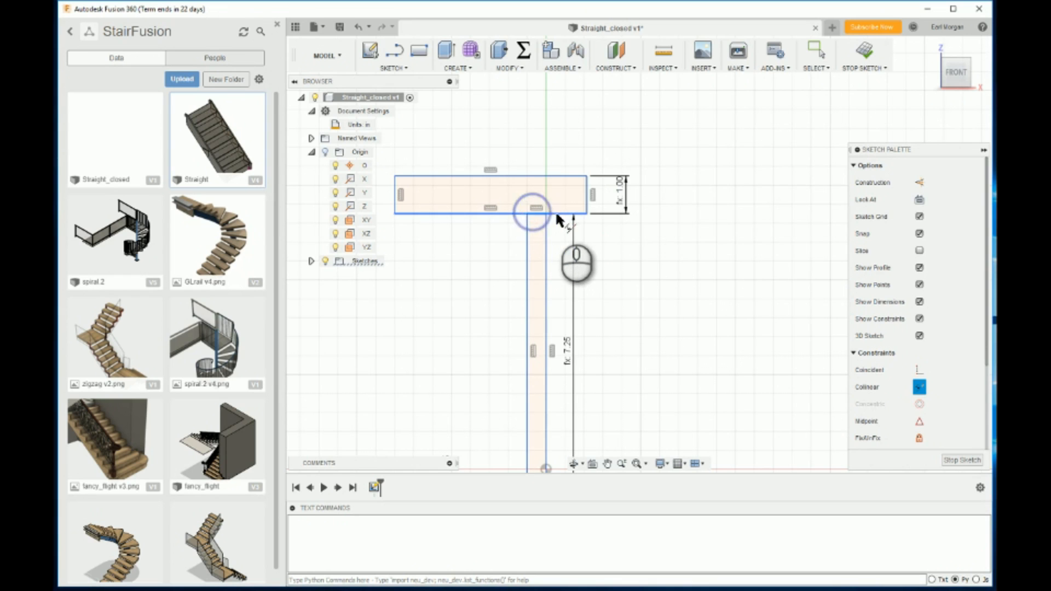
left_click(558, 214)
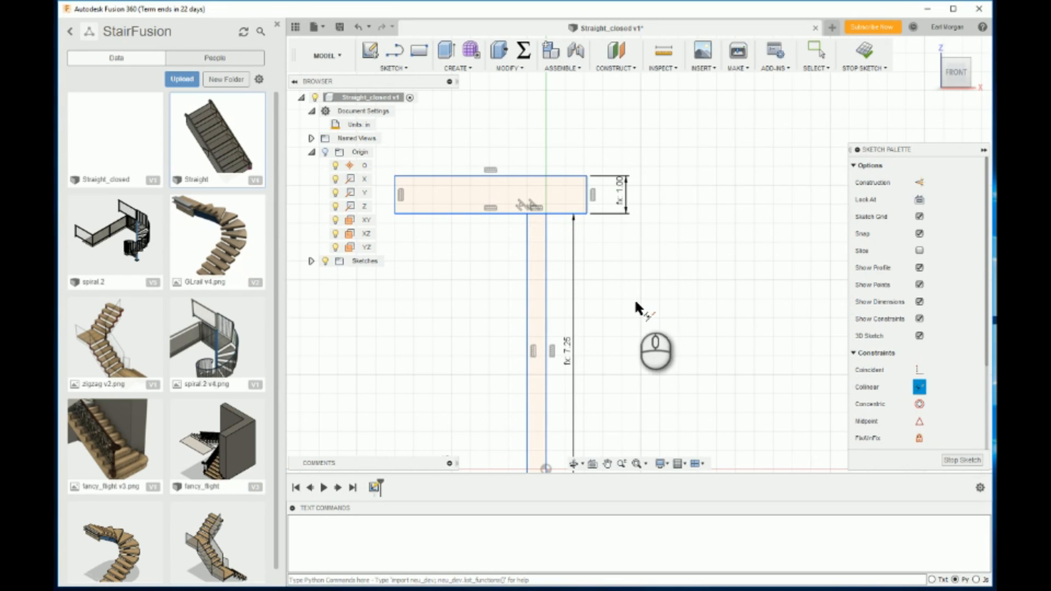
Dimension the distance from the riser's front edge to the tread's front edge with the overhang parameter.
key("d")
left_click(585, 195)
left_click(546, 252)
left_click(576, 266)
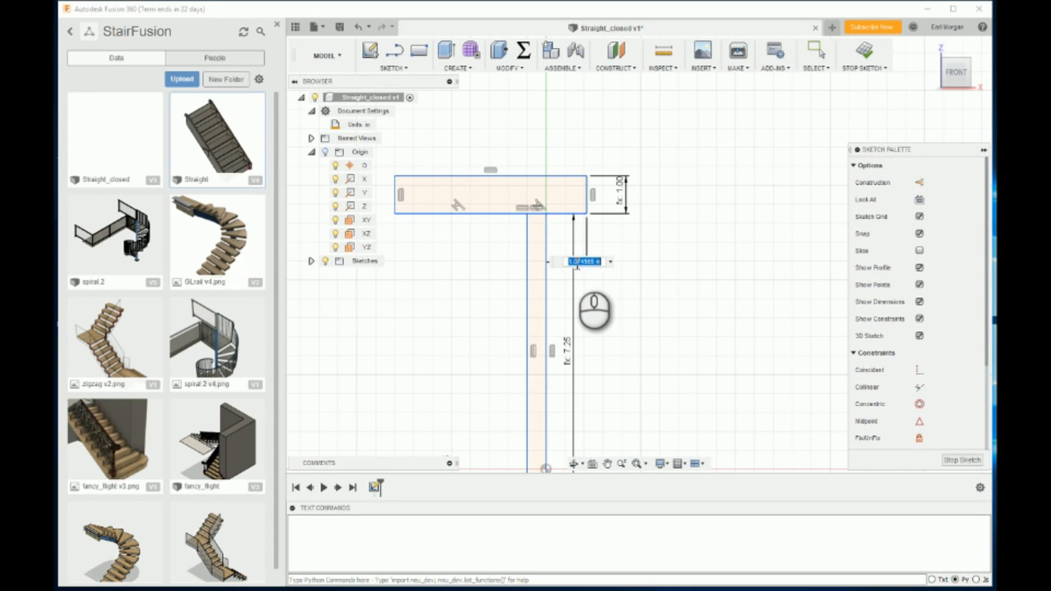
type("overh")
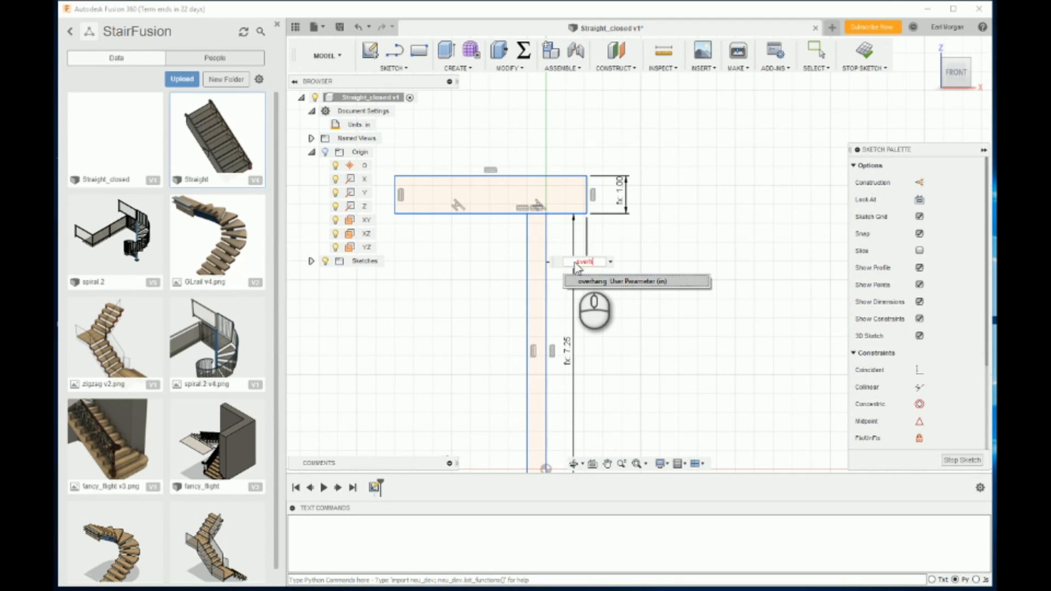
key("Return")
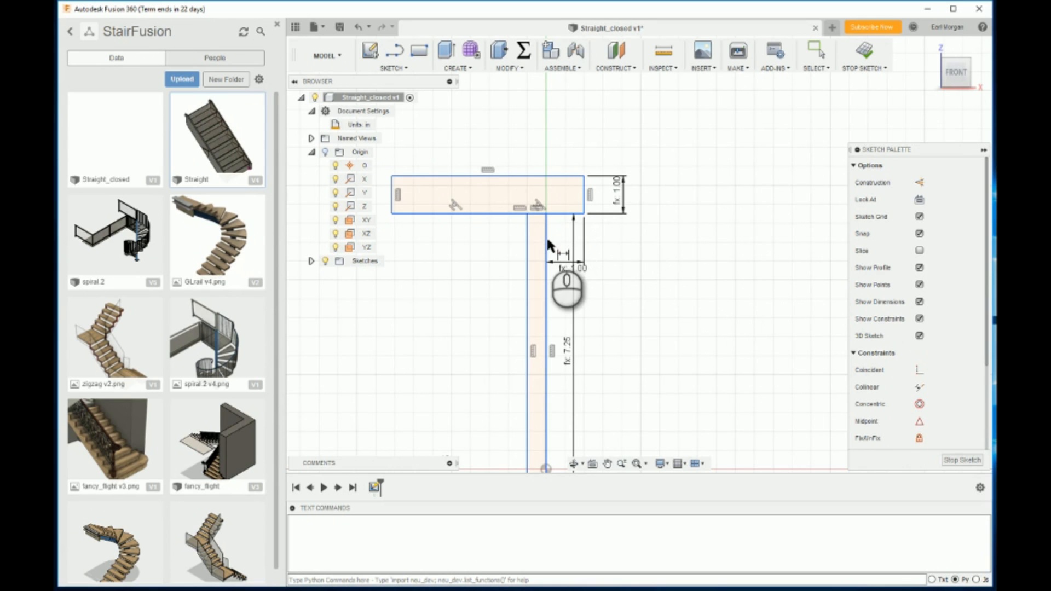
Dimension the distance from the riser's front edge to the tread's back edge with the run parameter.
left_click(393, 190)
left_click(474, 131)
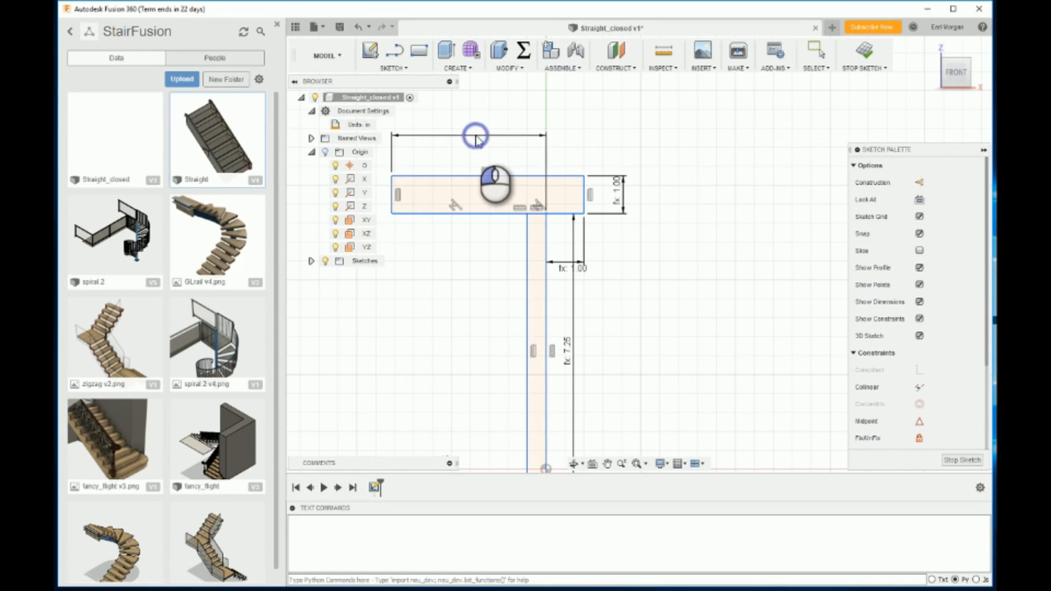
type("run")
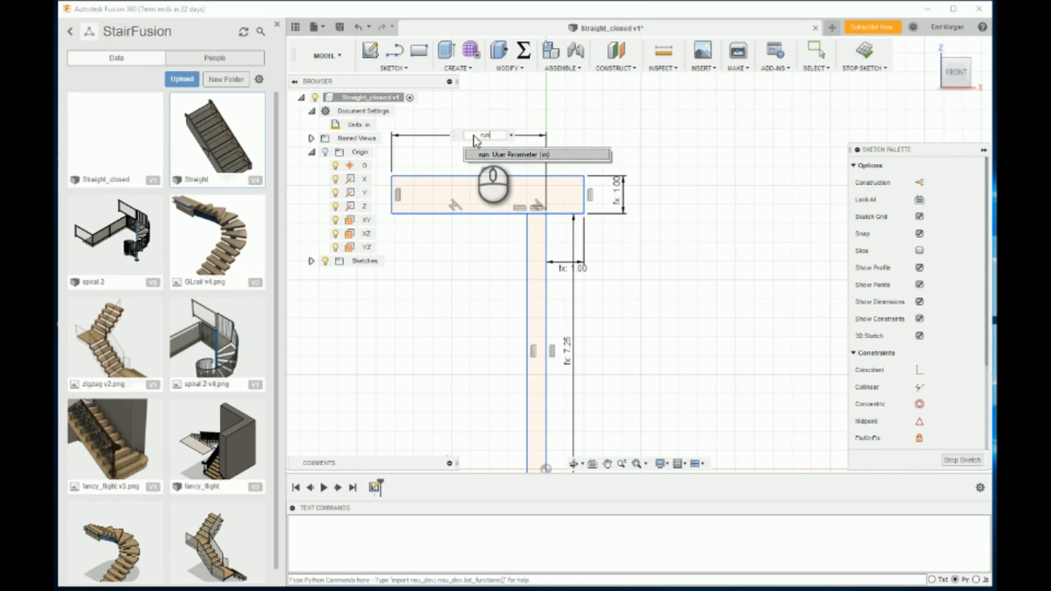
key("Return")
Start the stringer outline with a horizontal line along the X axis passing beneath the tread, followed by a vertical front edge rising above the tread.
scroll(755, 271, "down", 3)
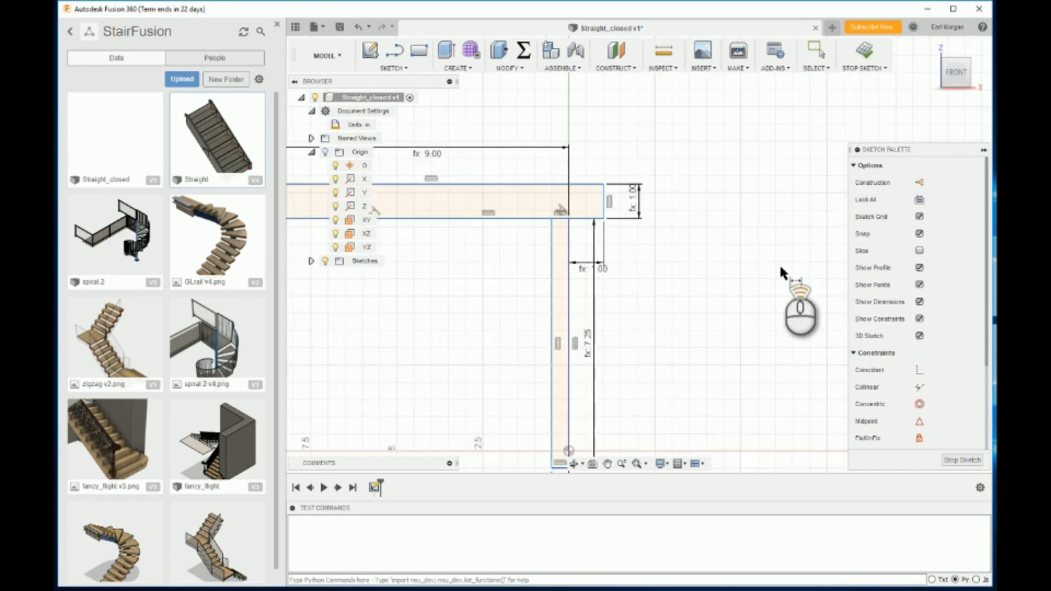
scroll(718, 336, "up", 2)
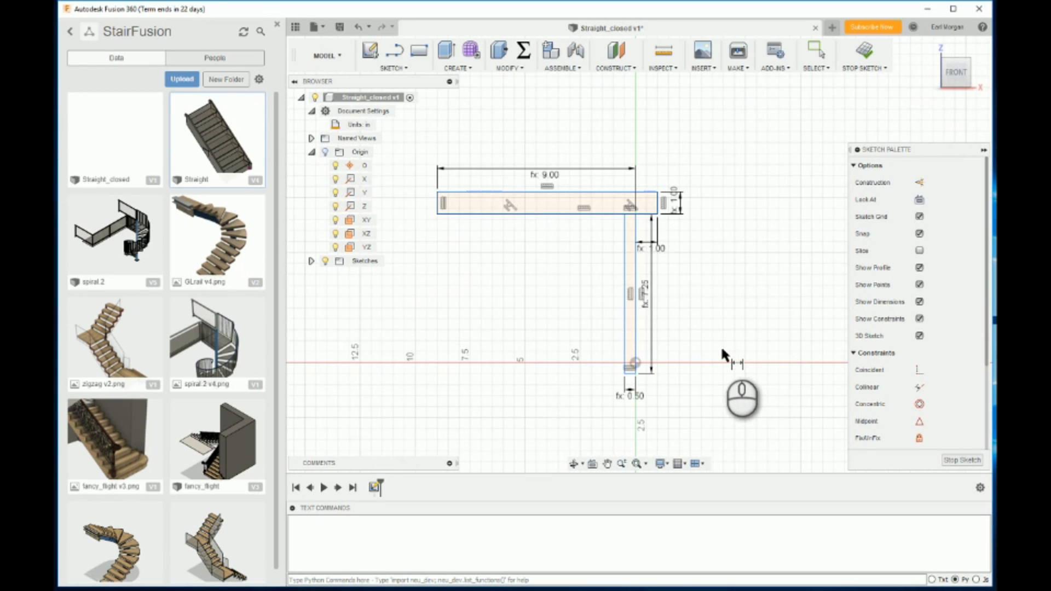
scroll(673, 387, "up", 5)
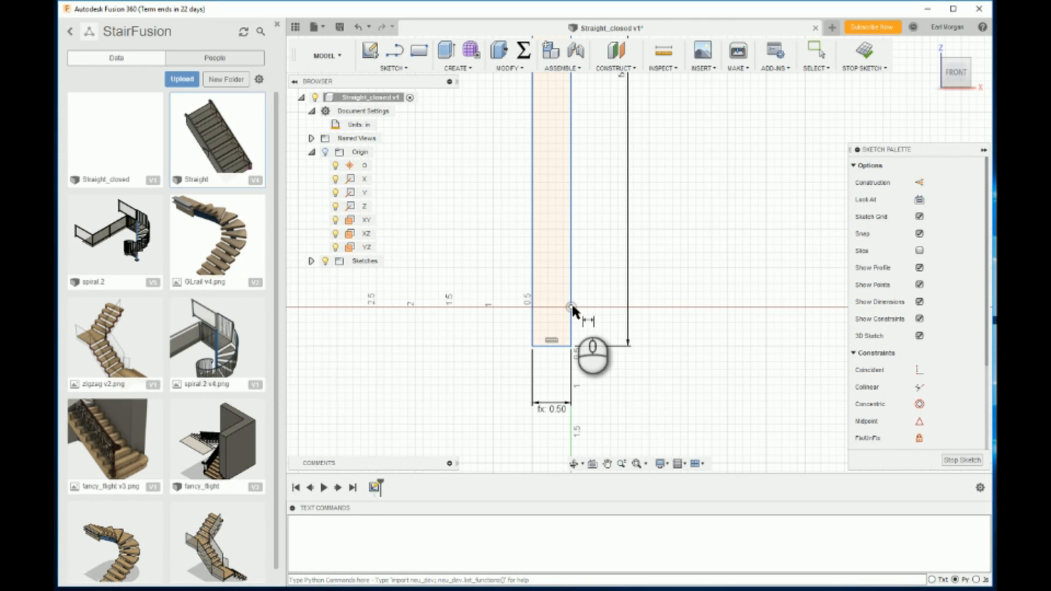
scroll(671, 376, "down", 5)
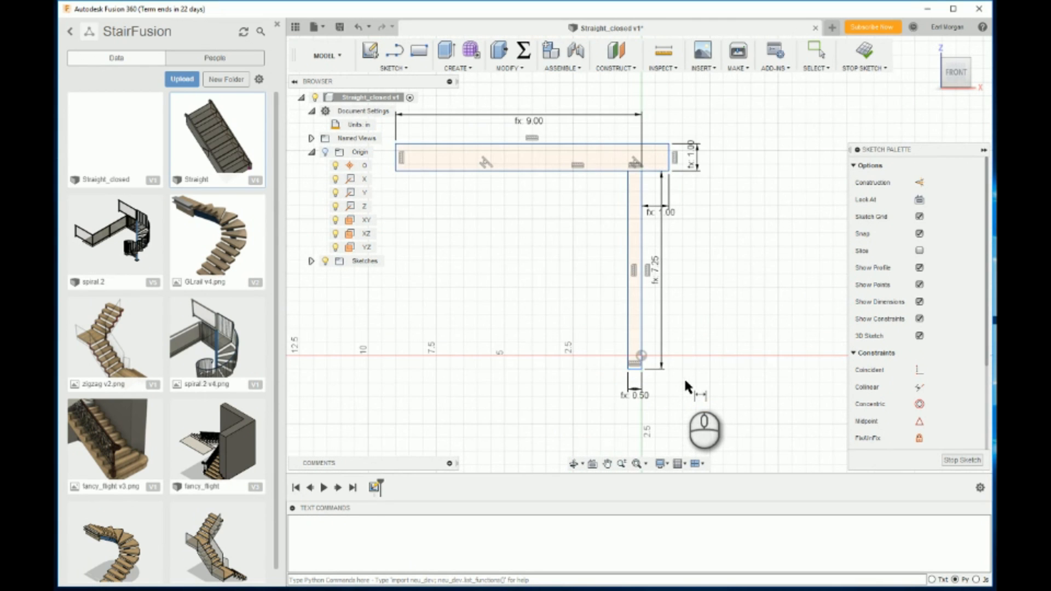
scroll(685, 377, "down", 2)
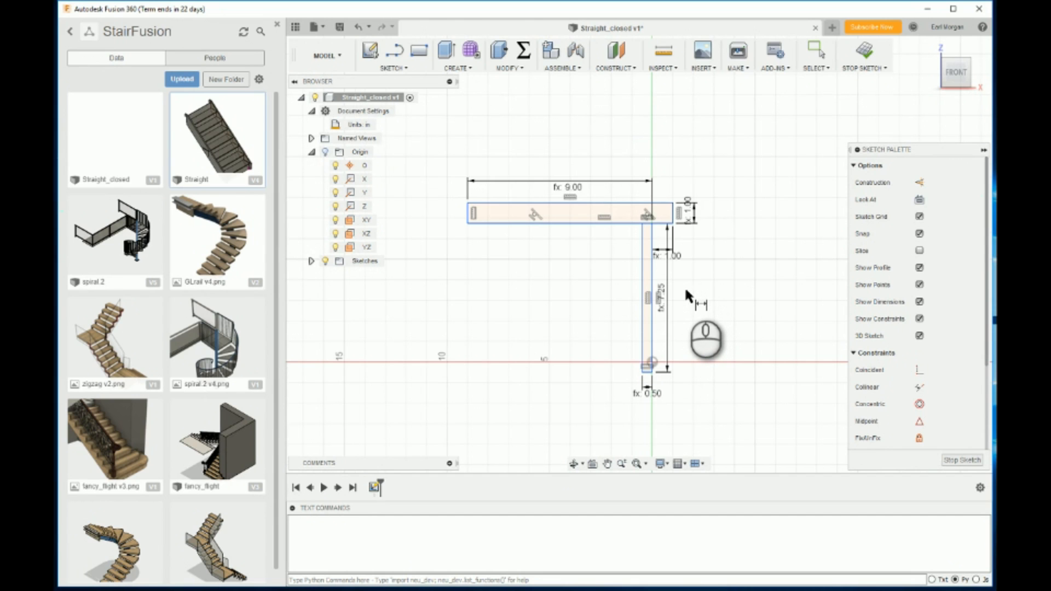
scroll(684, 296, "down", 2)
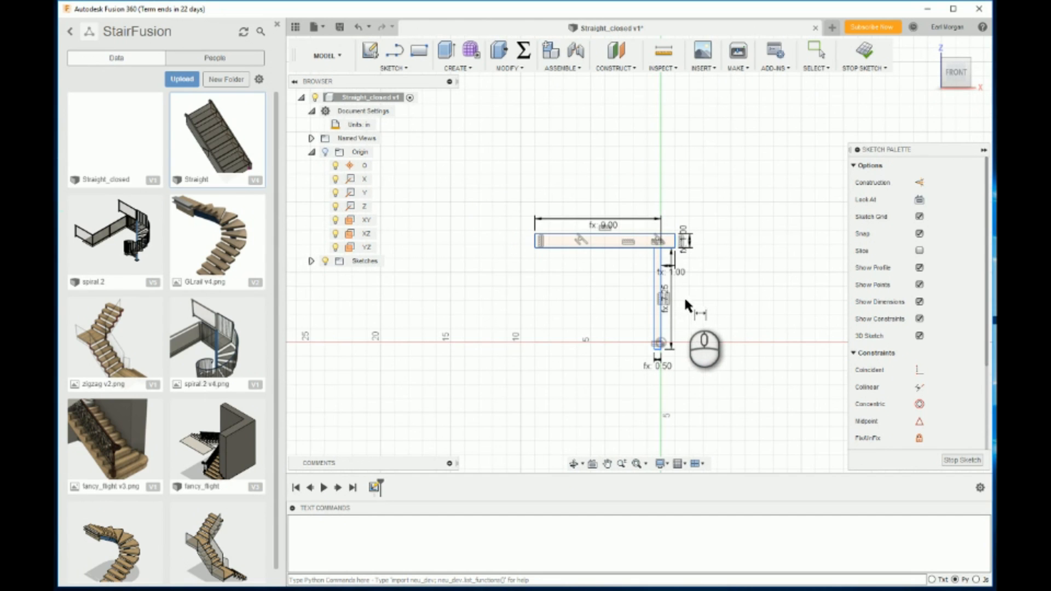
key("l")
scroll(693, 327, "up", 2)
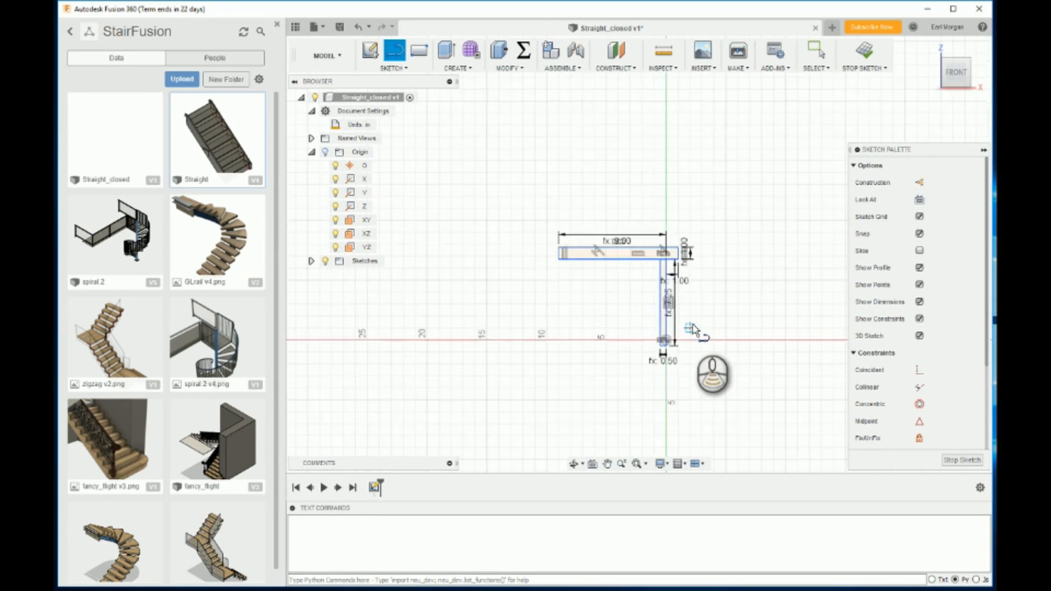
left_click(582, 348)
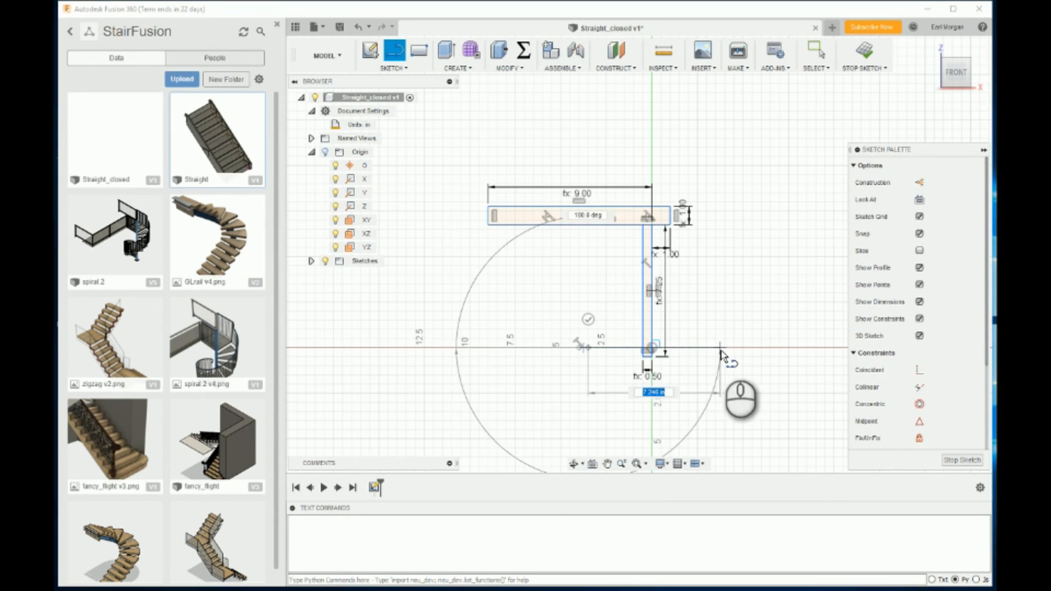
left_click(724, 348)
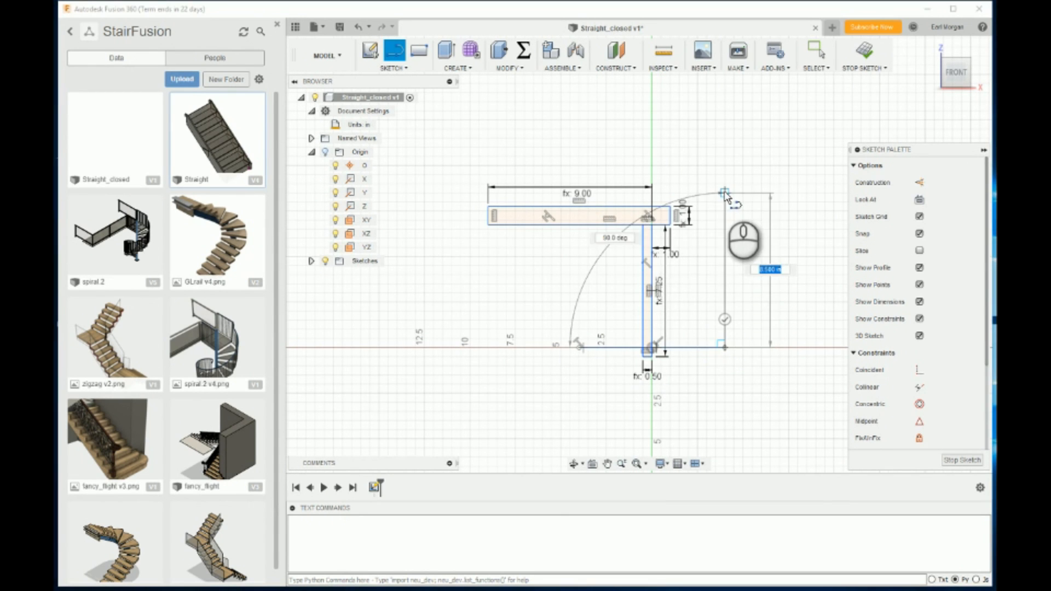
left_click(724, 174)
Continue the stringer outline with a long sloped upper edge rising over the tread, a small stepped notch at its upper end and a vertical back edge.
scroll(721, 296, "down", 5)
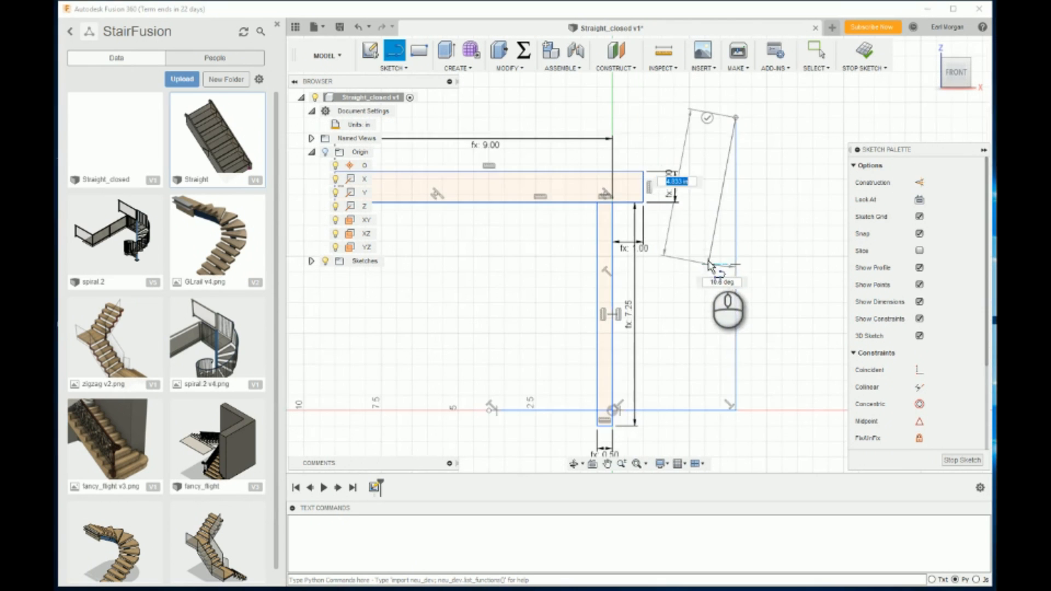
scroll(720, 295, "down", 3)
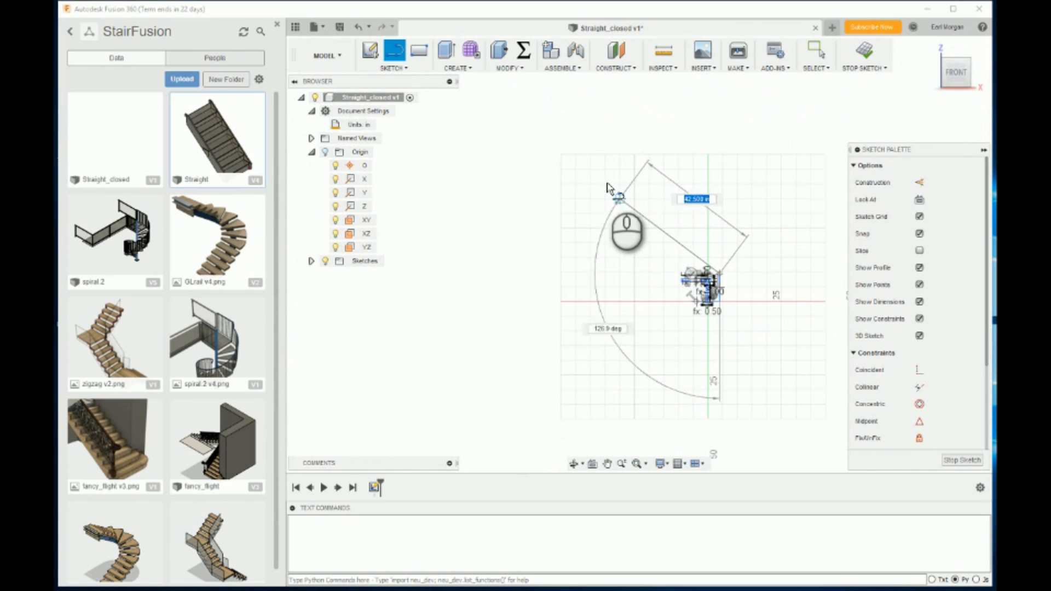
left_click(597, 164)
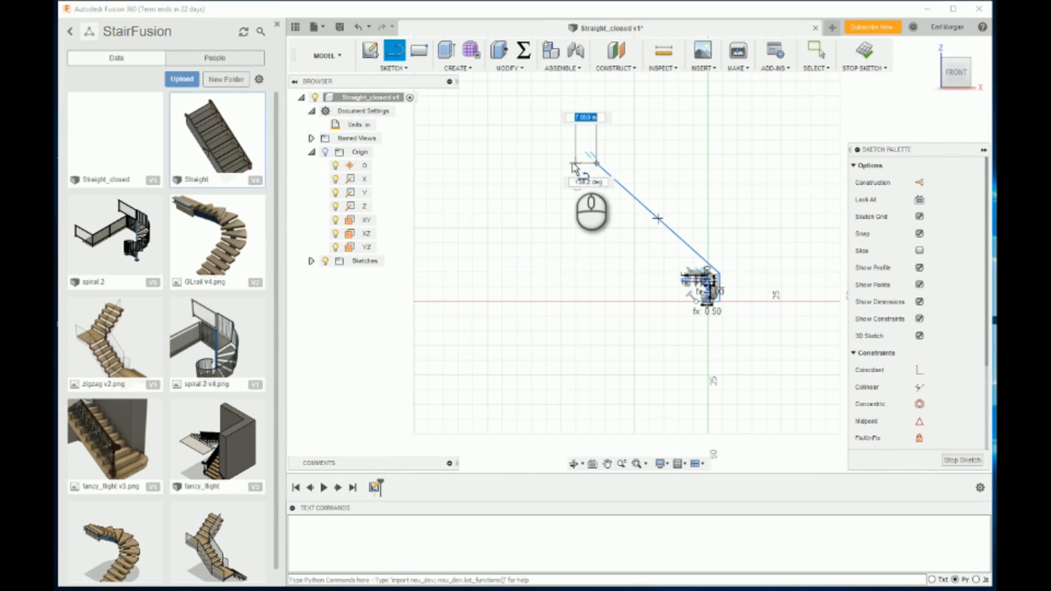
scroll(602, 169, "up", 5)
left_click(592, 174)
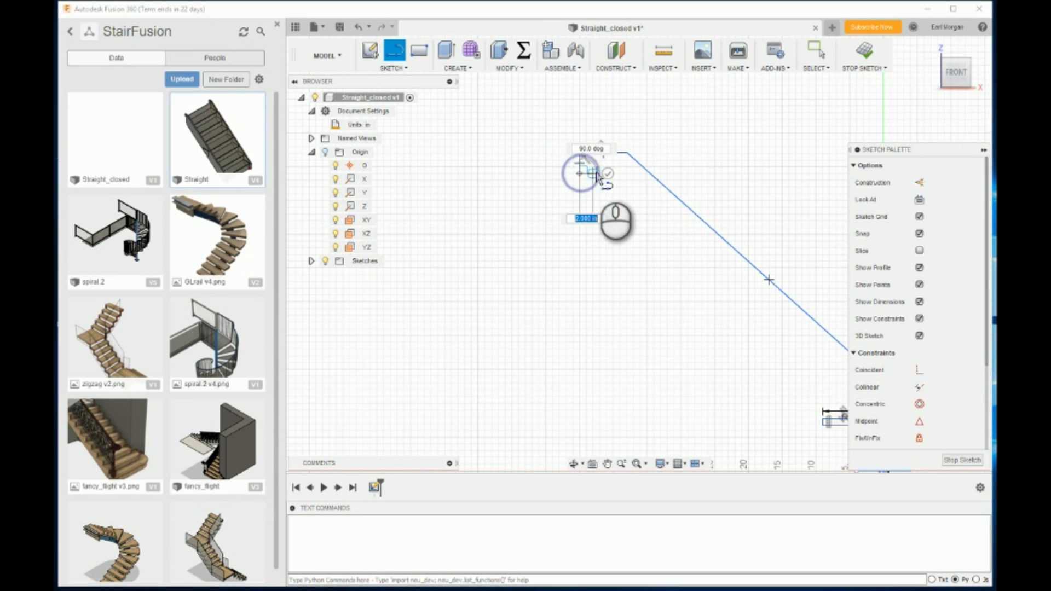
left_click(594, 235)
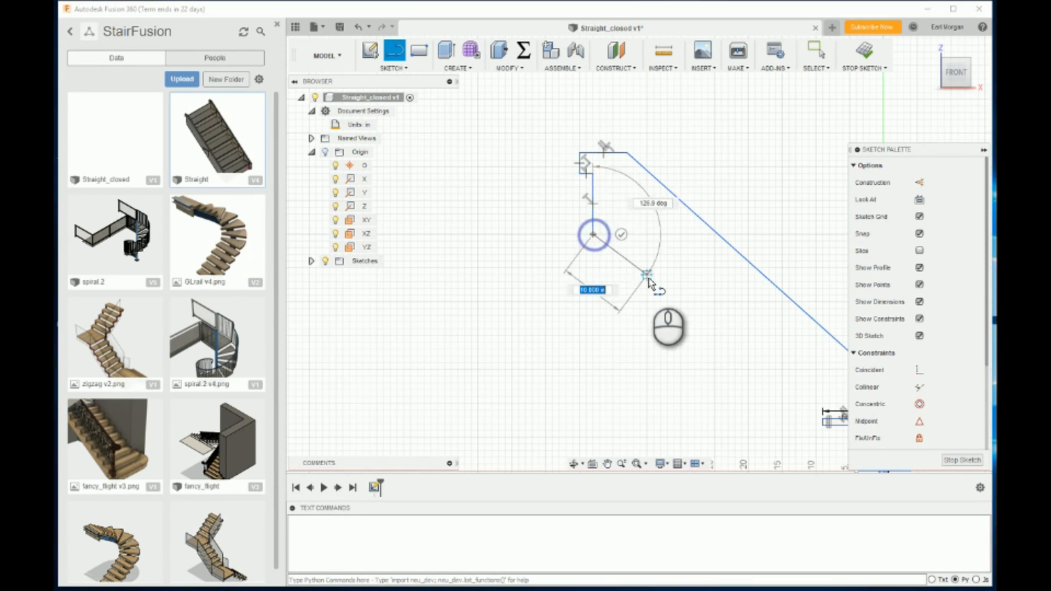
Close the stringer outline with a sloped lower edge from the vertical back edge down to the start of the base line.
scroll(650, 274, "down", 3)
scroll(758, 387, "up", 4)
scroll(748, 398, "up", 3)
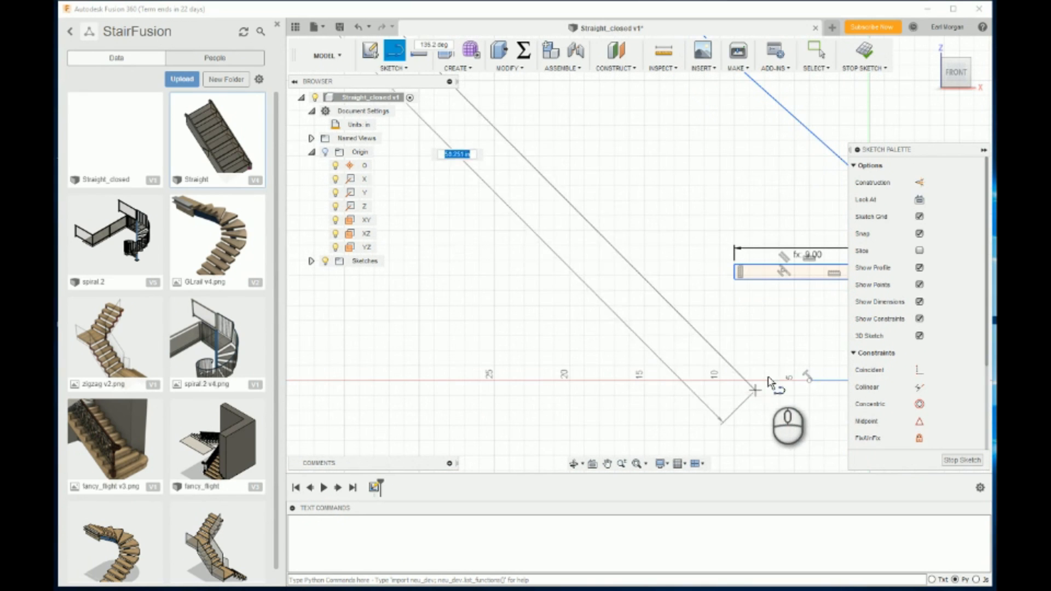
left_click(808, 379)
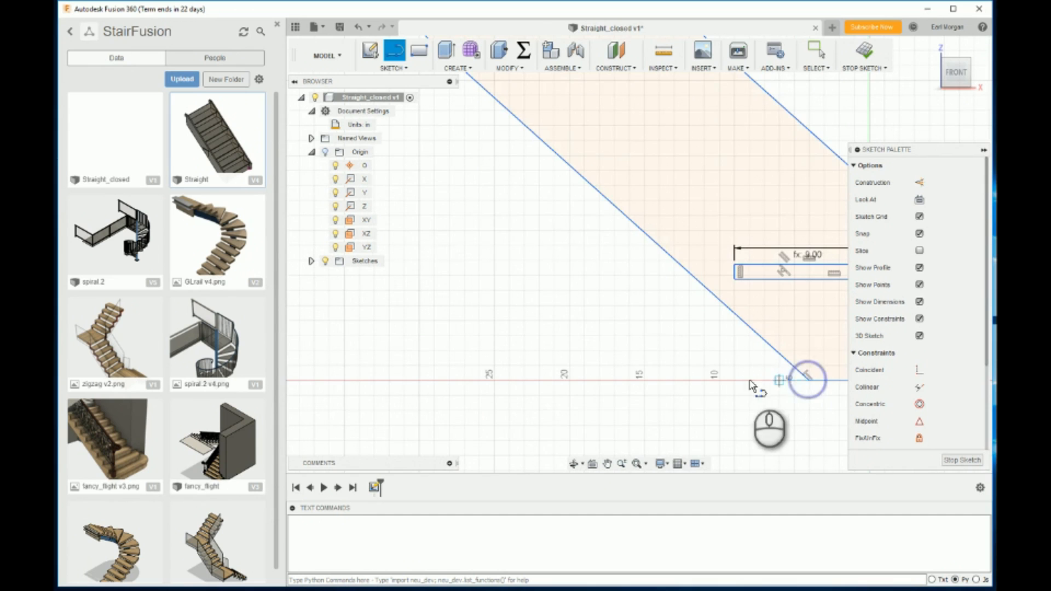
Draw a line from the bottom of the riser's front edge to the tread's lower back corner and convert it to construction geometry.
scroll(680, 400, "down", 3)
scroll(694, 402, "up", 5)
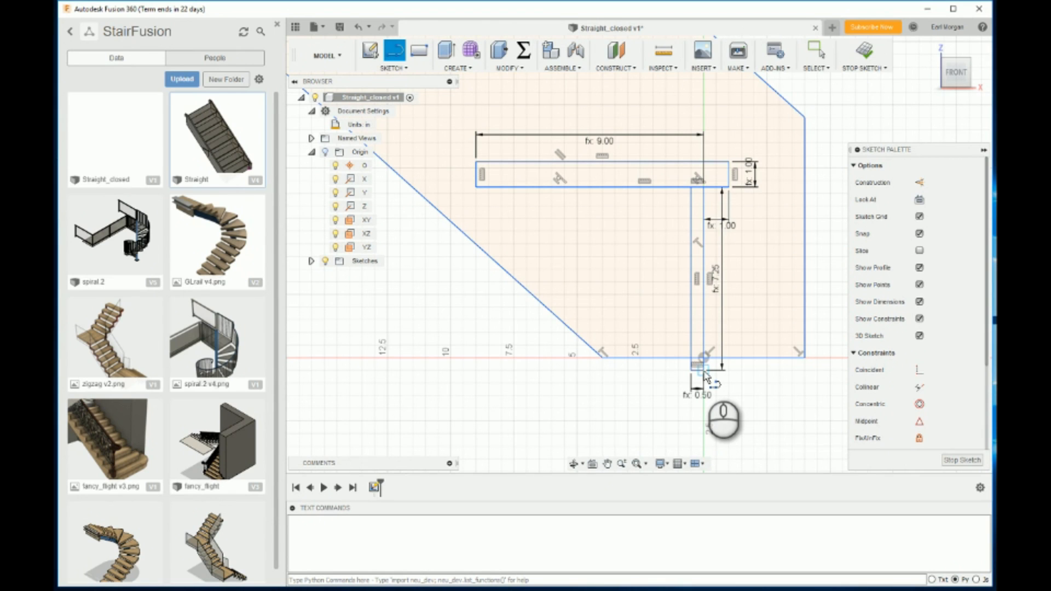
left_click(704, 376)
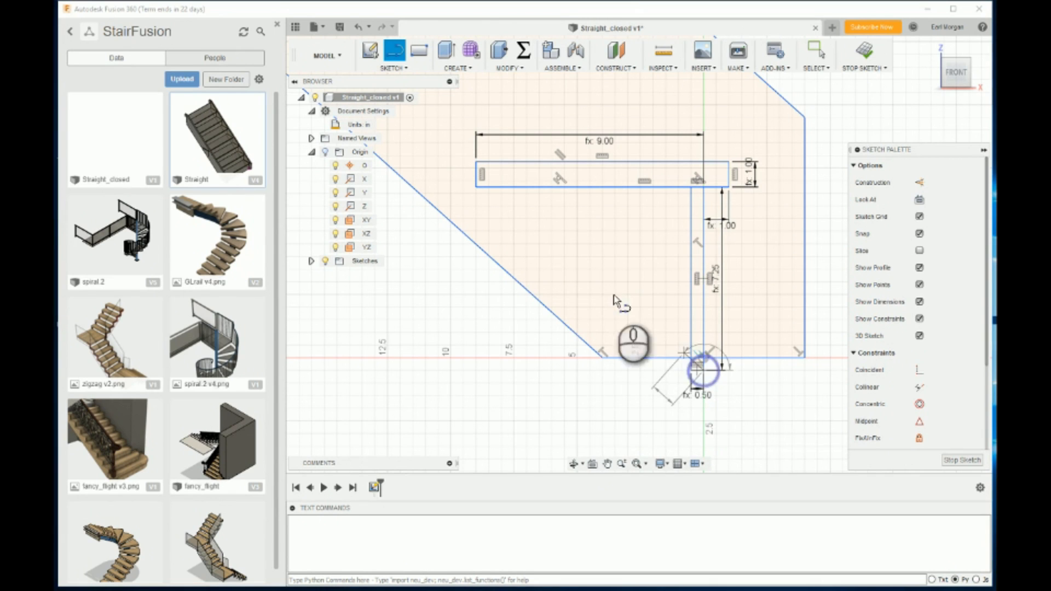
left_click(477, 190)
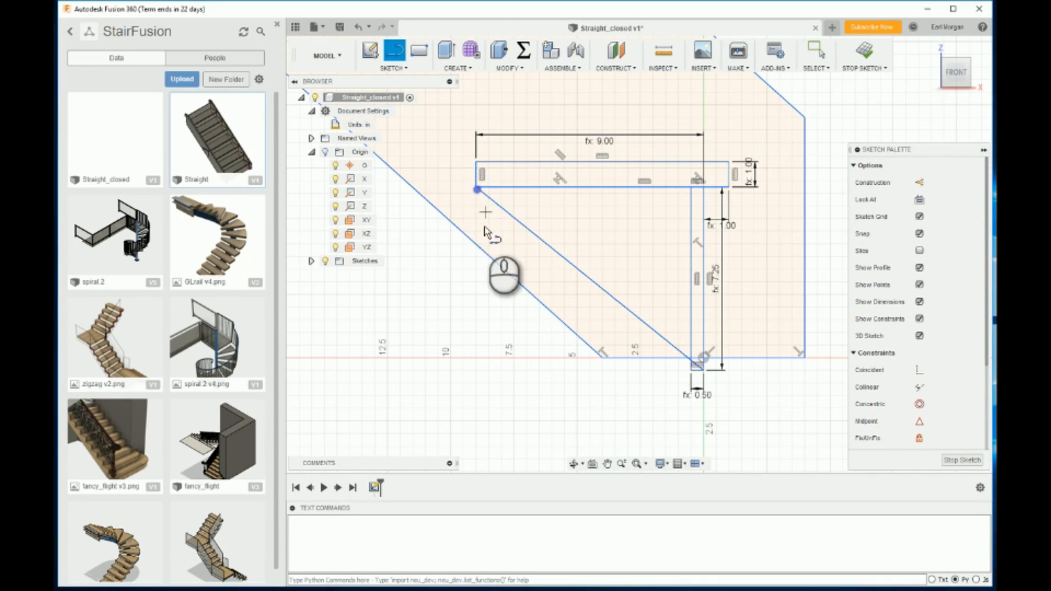
key("s")
key("Escape")
key("Escape")
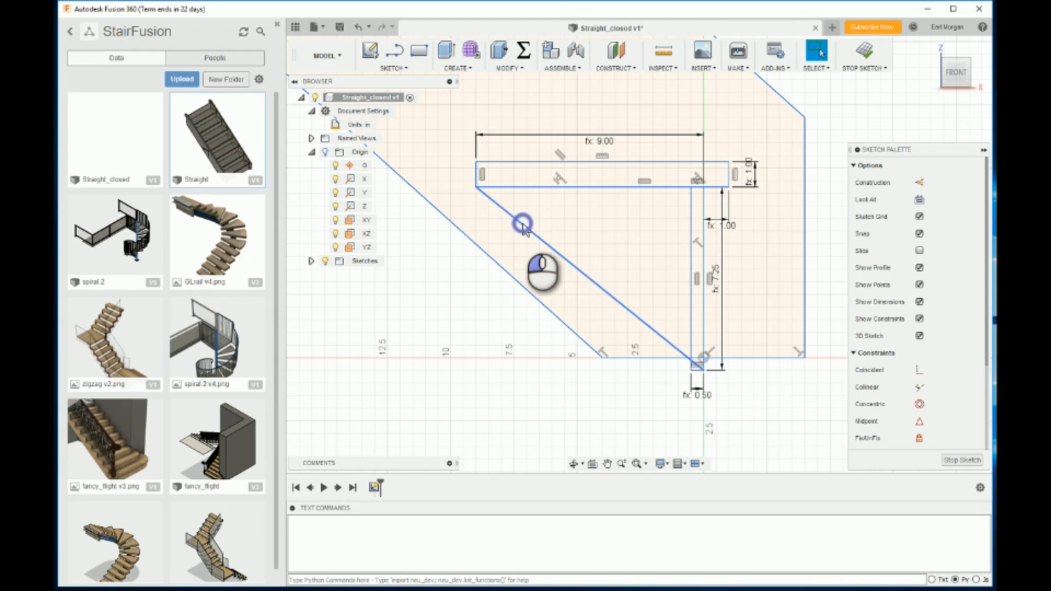
left_click(523, 226)
right_click(523, 225)
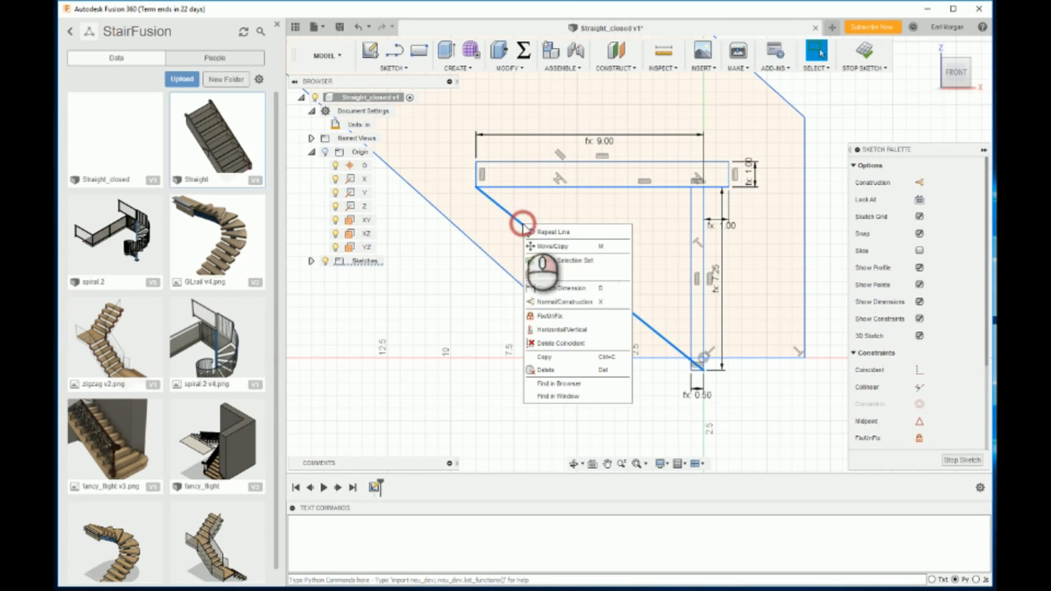
left_click(558, 306)
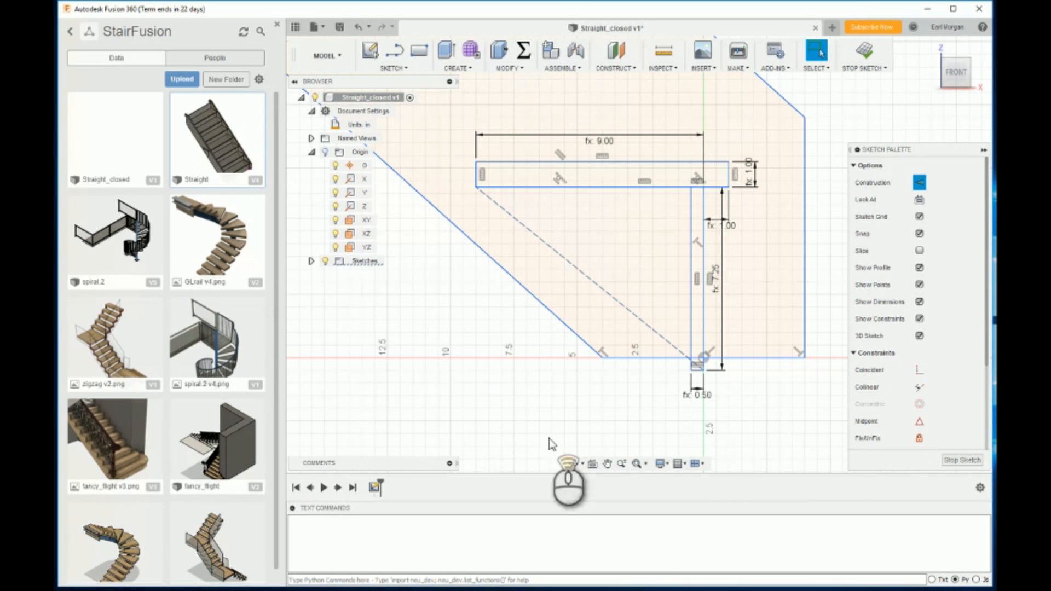
Constrain the stringer's lower sloped edge parallel to the diagonal construction line.
scroll(548, 437, "down", 3)
scroll(903, 427, "down", 3)
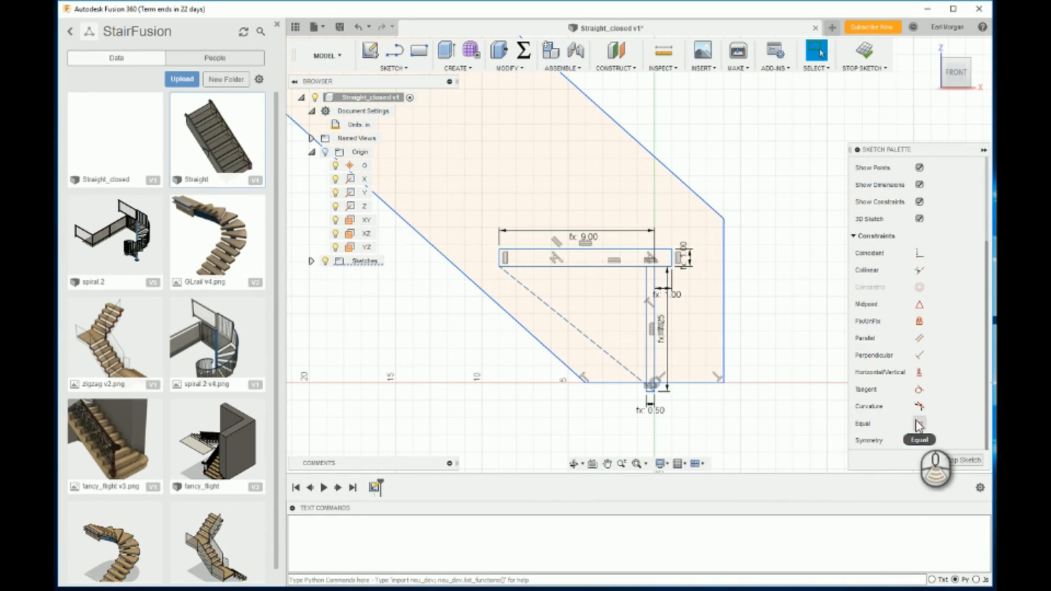
left_click(920, 334)
left_click(550, 305)
left_click(654, 158)
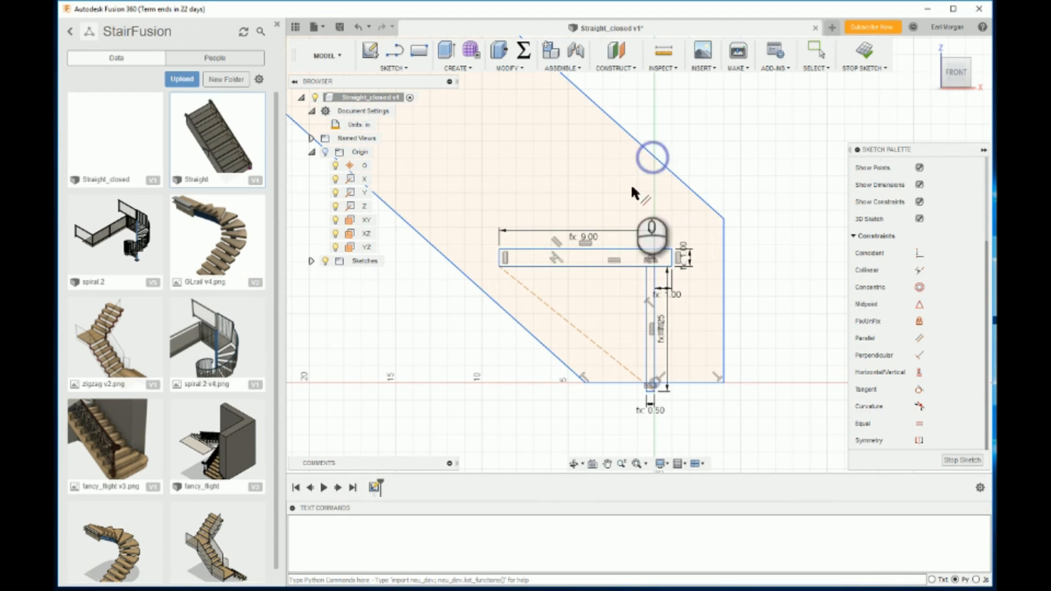
left_click(558, 311)
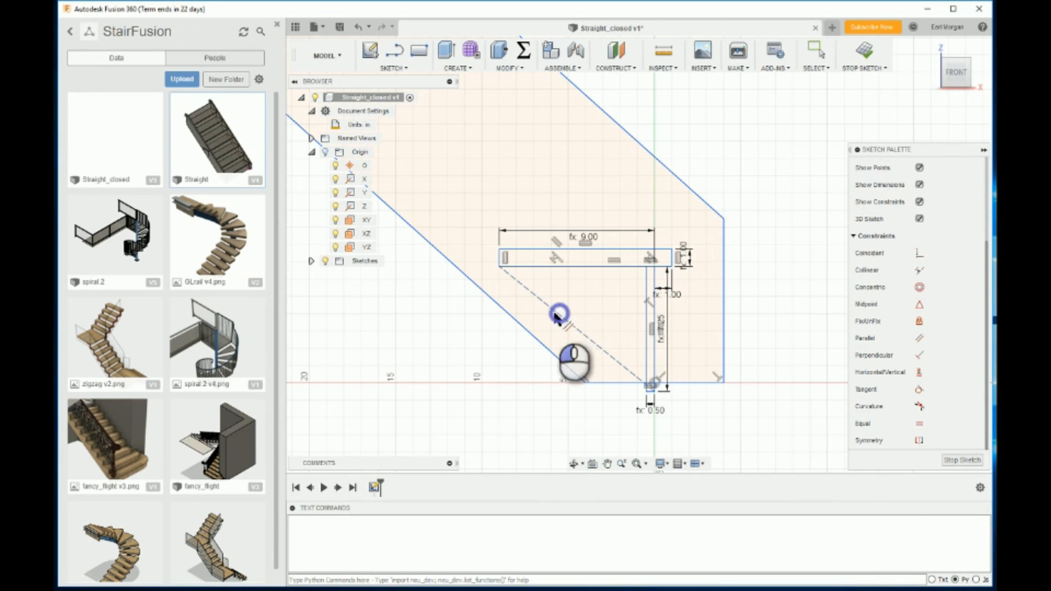
left_click(517, 327)
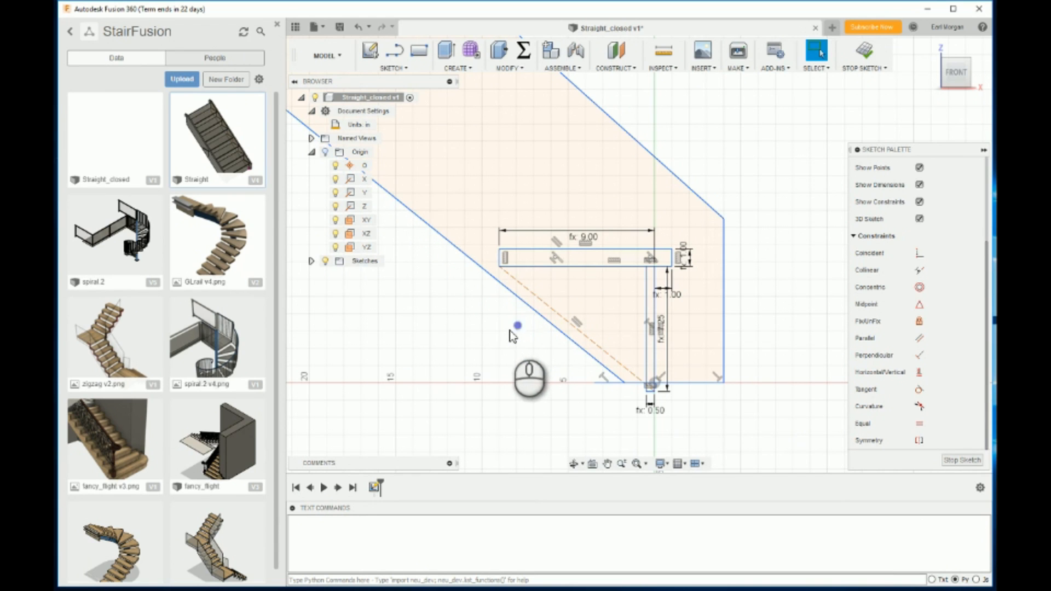
Constrain the stringer's upper sloped edge parallel to the diagonal construction line.
scroll(804, 382, "down", 3)
scroll(675, 386, "down", 2)
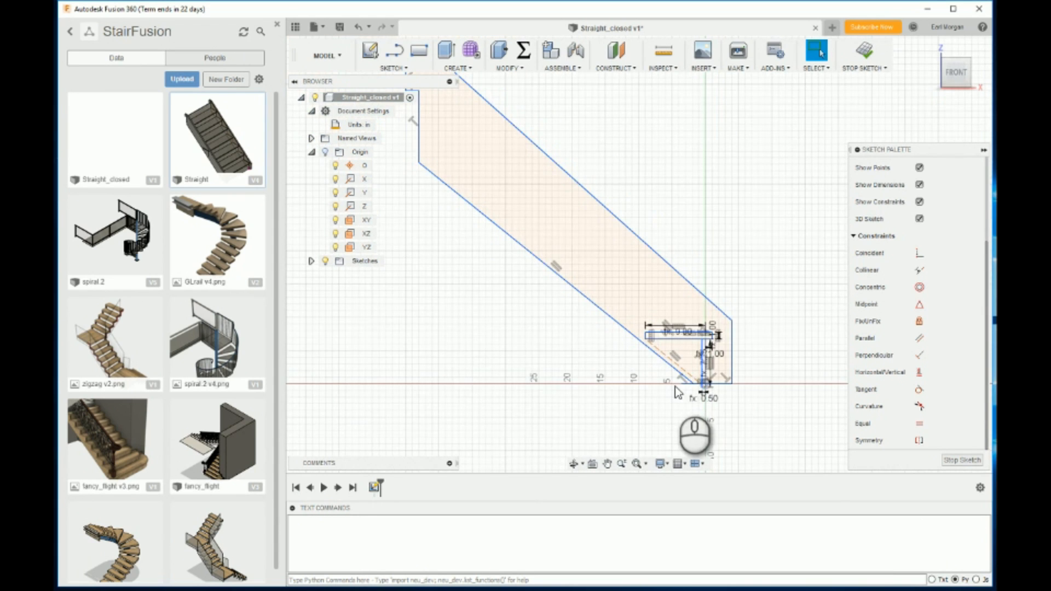
scroll(706, 374, "up", 2)
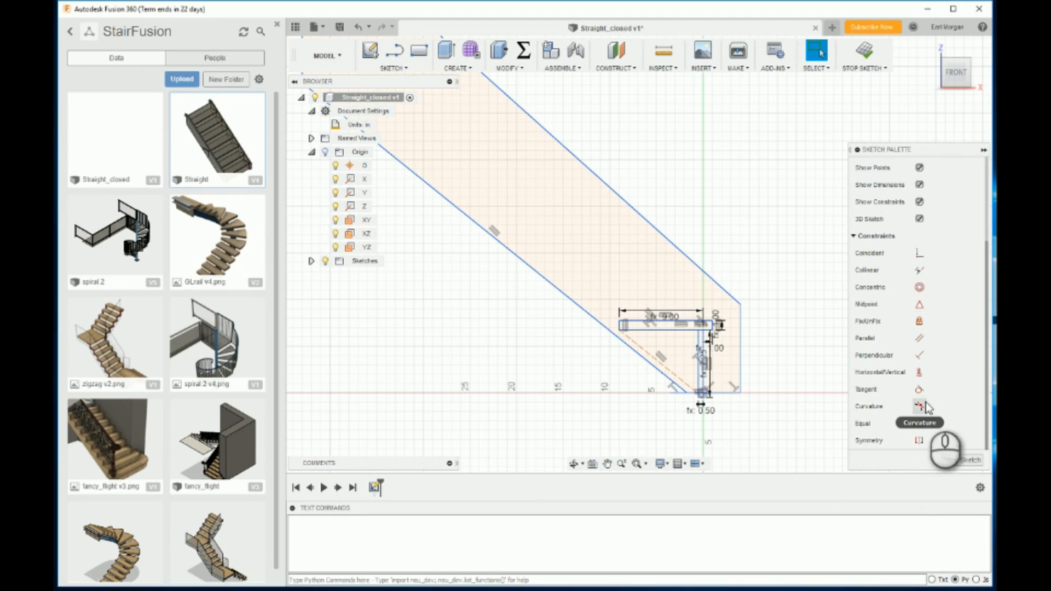
left_click(920, 338)
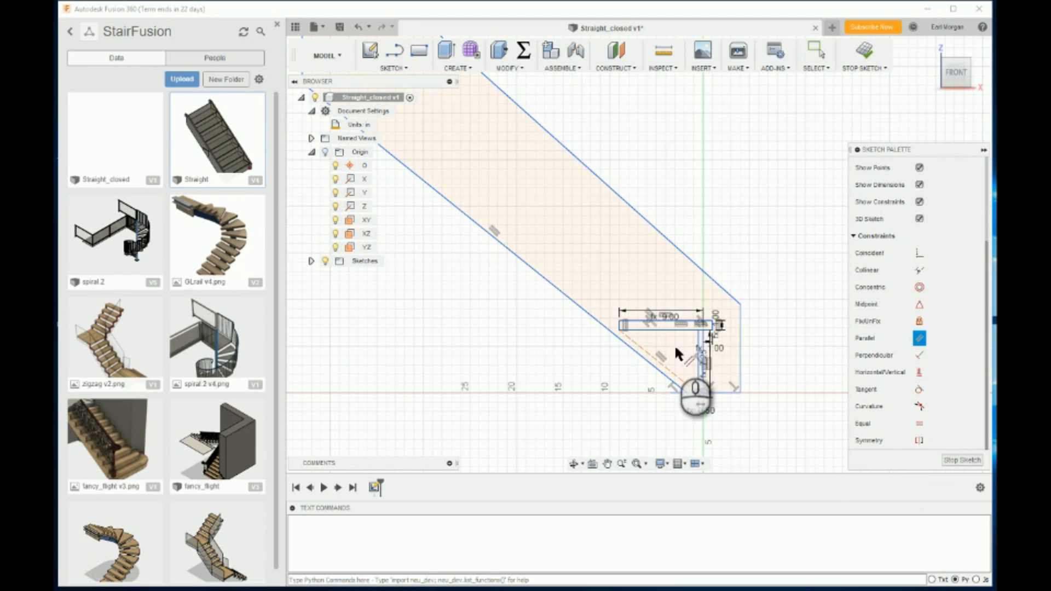
left_click(643, 349)
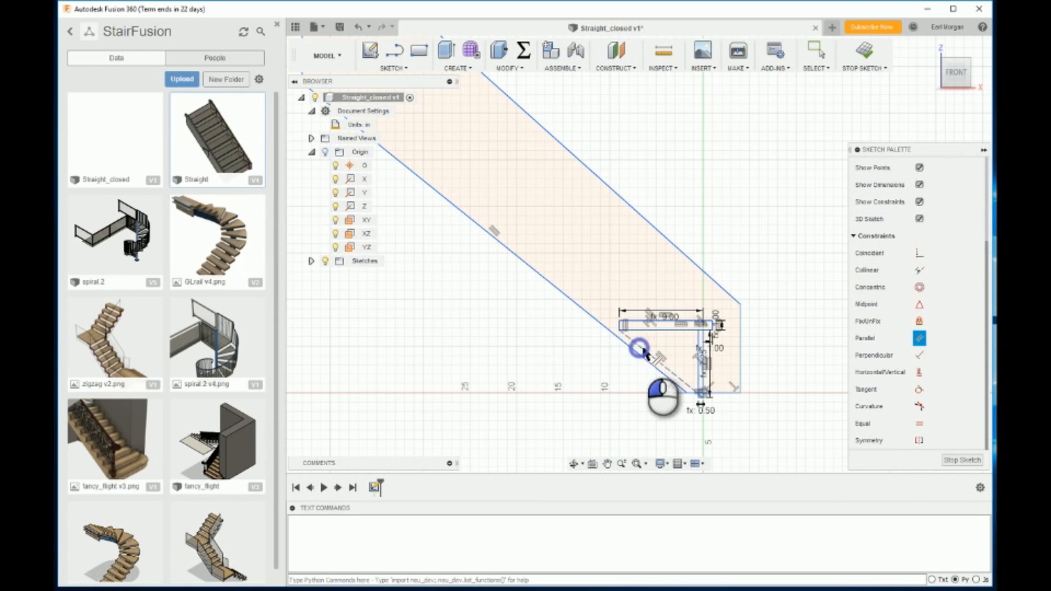
left_click(665, 235)
scroll(702, 350, "down", 5)
scroll(769, 358, "up", 10)
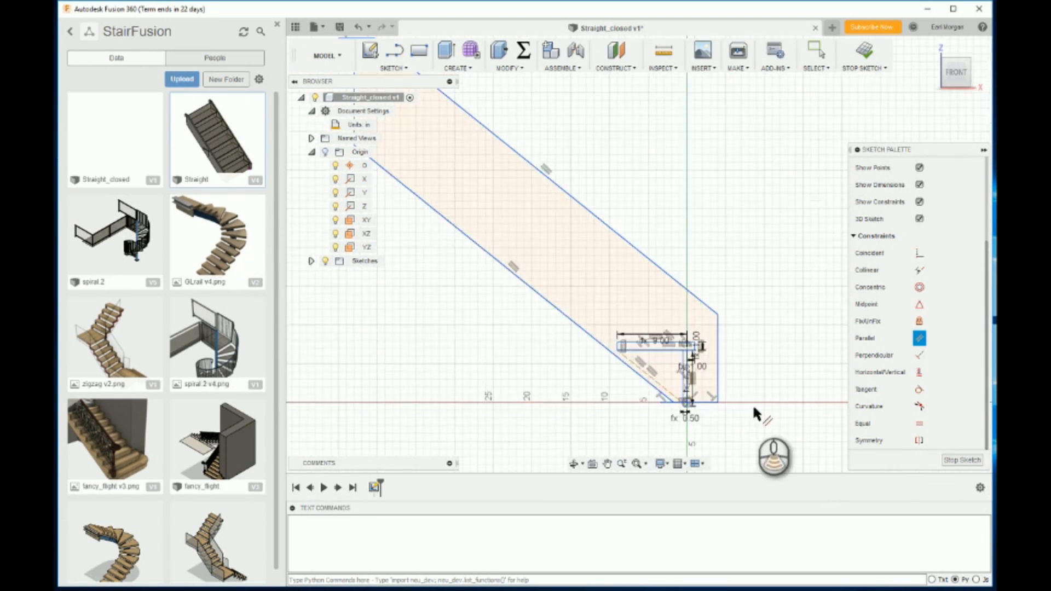
Make the sketch origin coincident with both the stringer's base line and the riser's front edge.
scroll(653, 386, "up", 3)
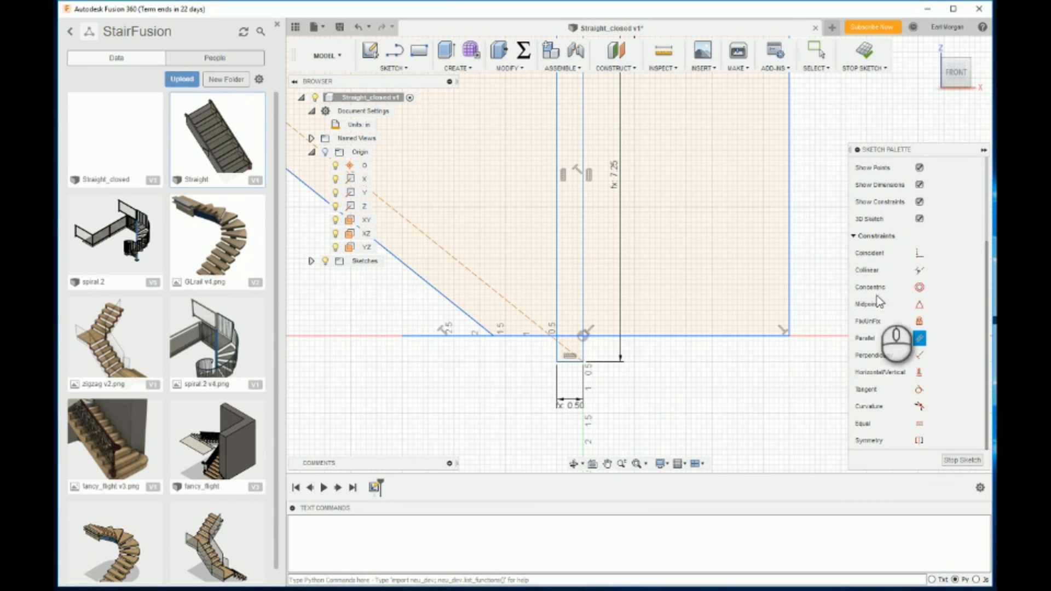
left_click(919, 254)
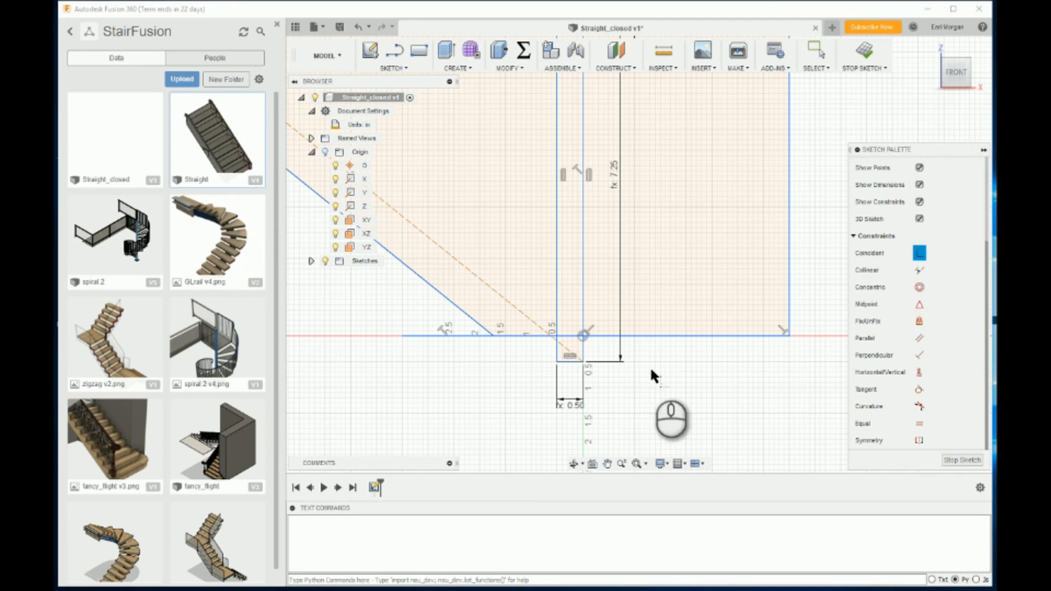
left_click(584, 335)
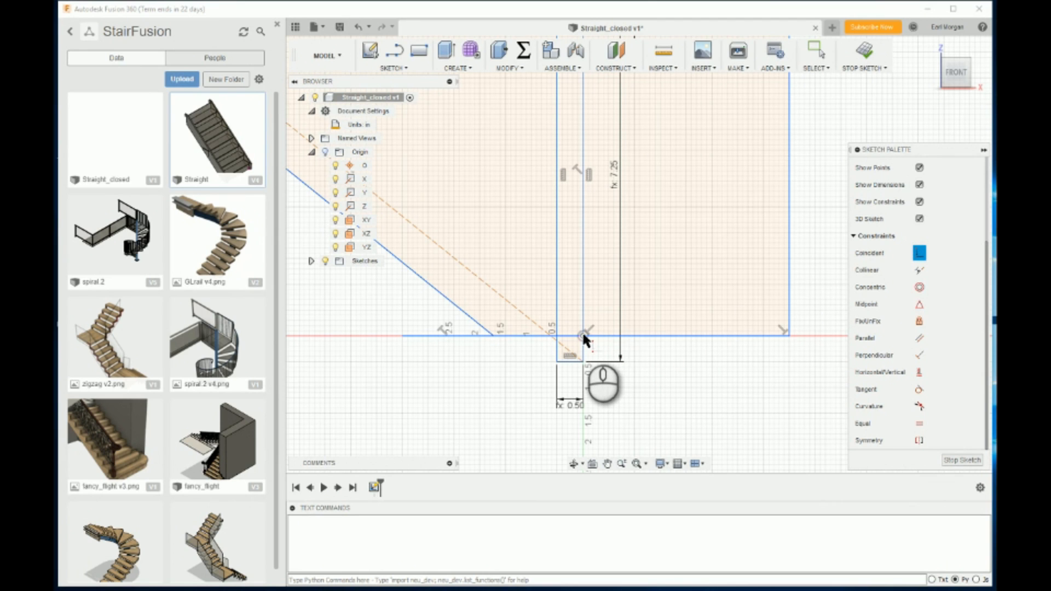
left_click(635, 335)
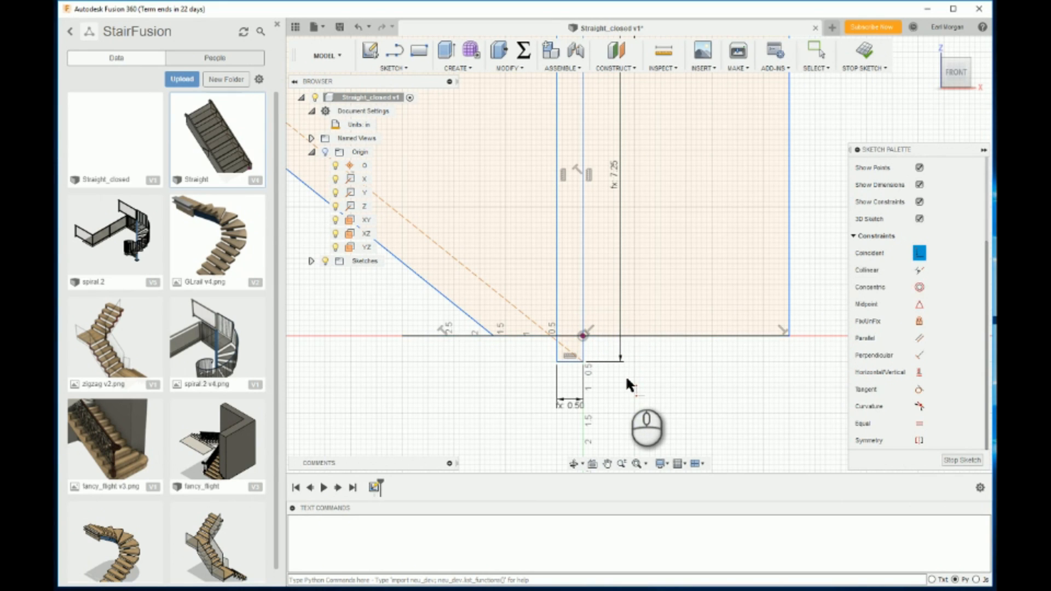
left_click(582, 335)
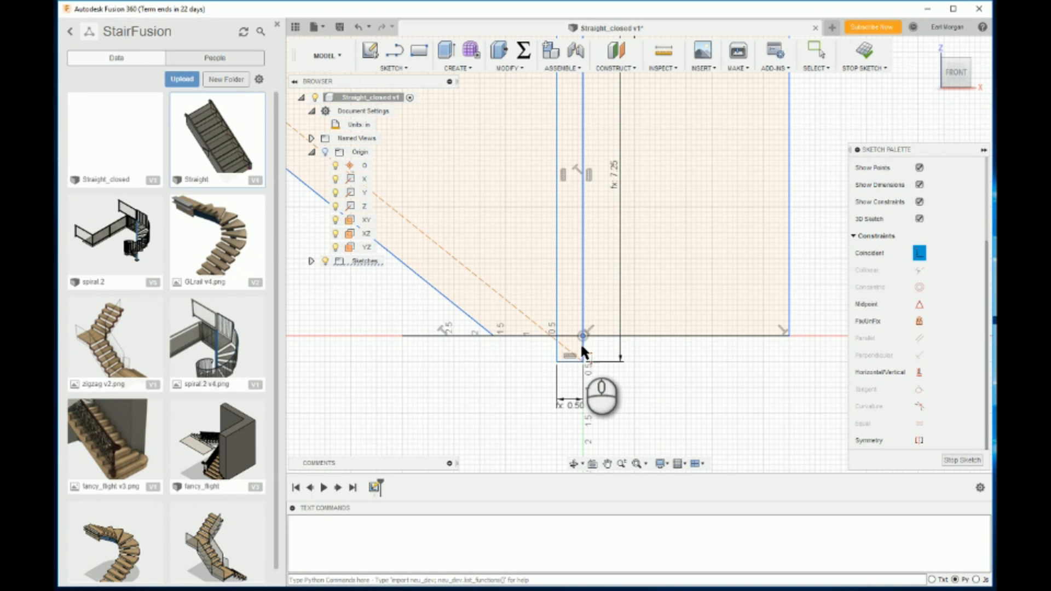
left_click(582, 347)
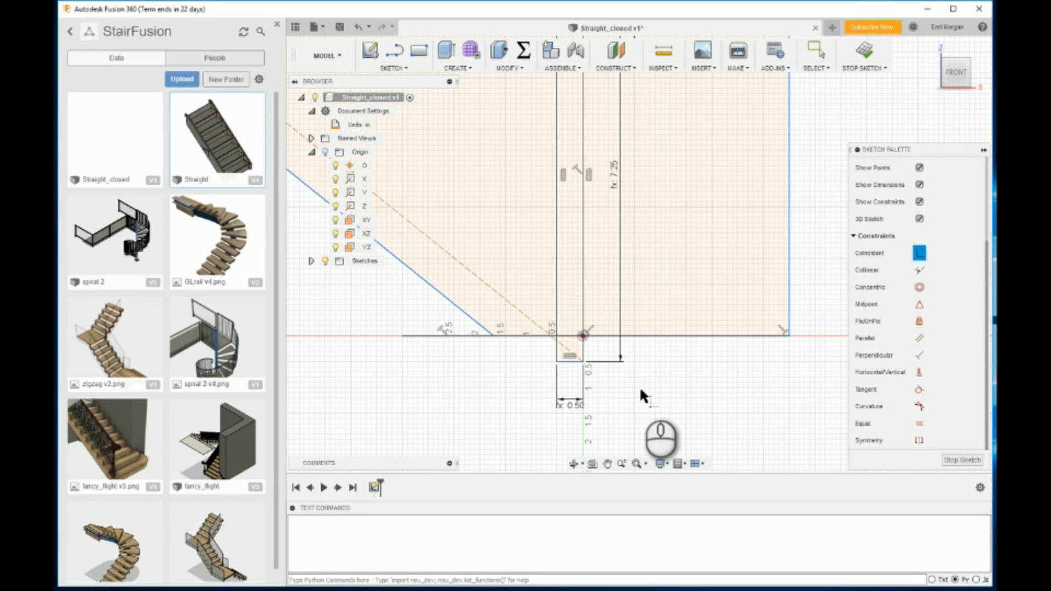
Dimension the vertical distance from the stringer's base line to the riser's bottom edge with the tread parameter.
scroll(638, 389, "down", 2)
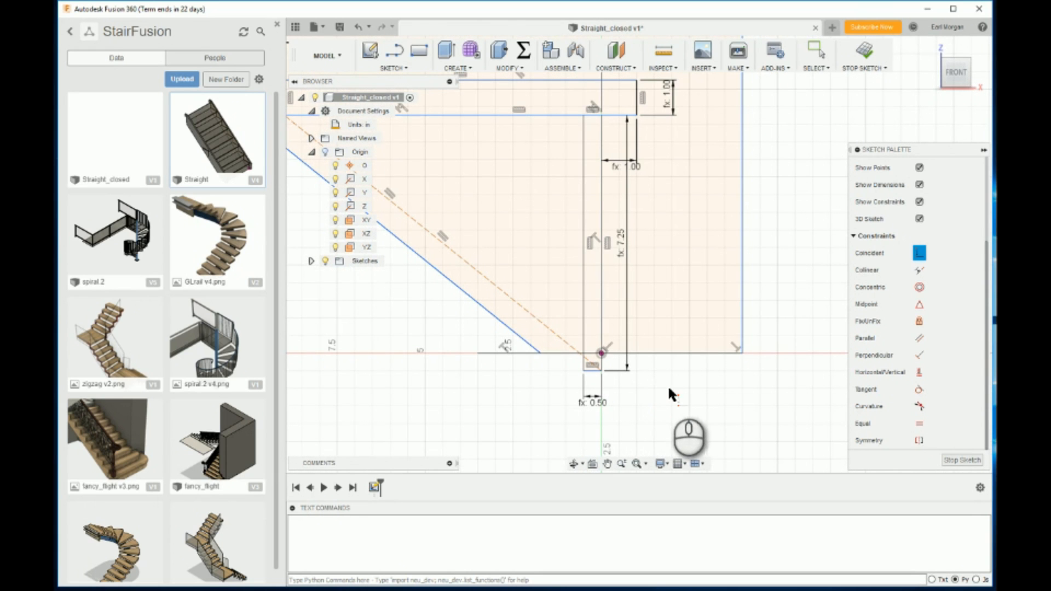
scroll(678, 387, "down", 2)
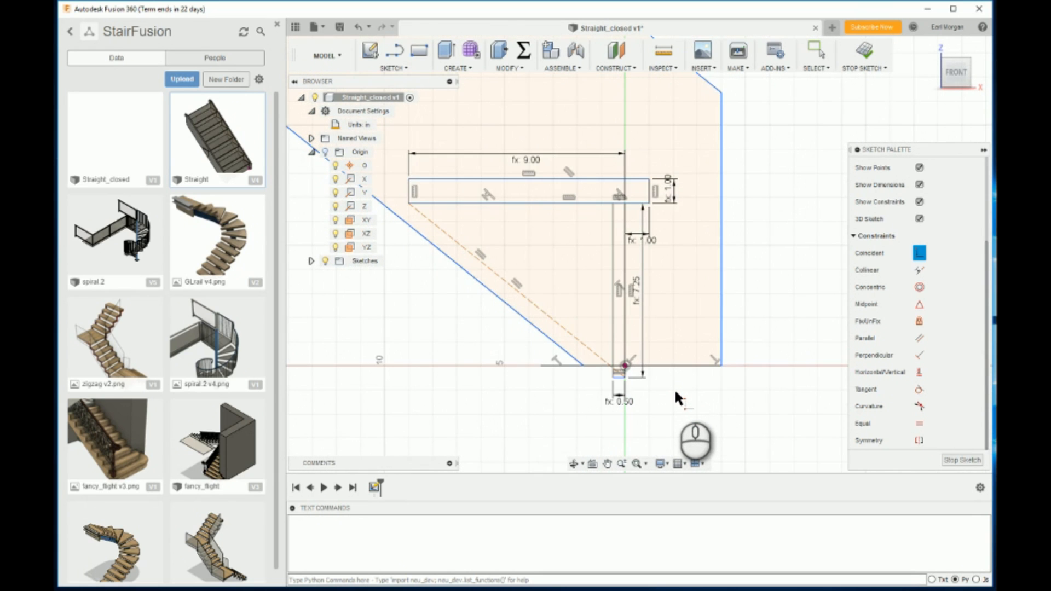
scroll(675, 392, "up", 1)
scroll(675, 391, "down", 2)
scroll(673, 392, "up", 3)
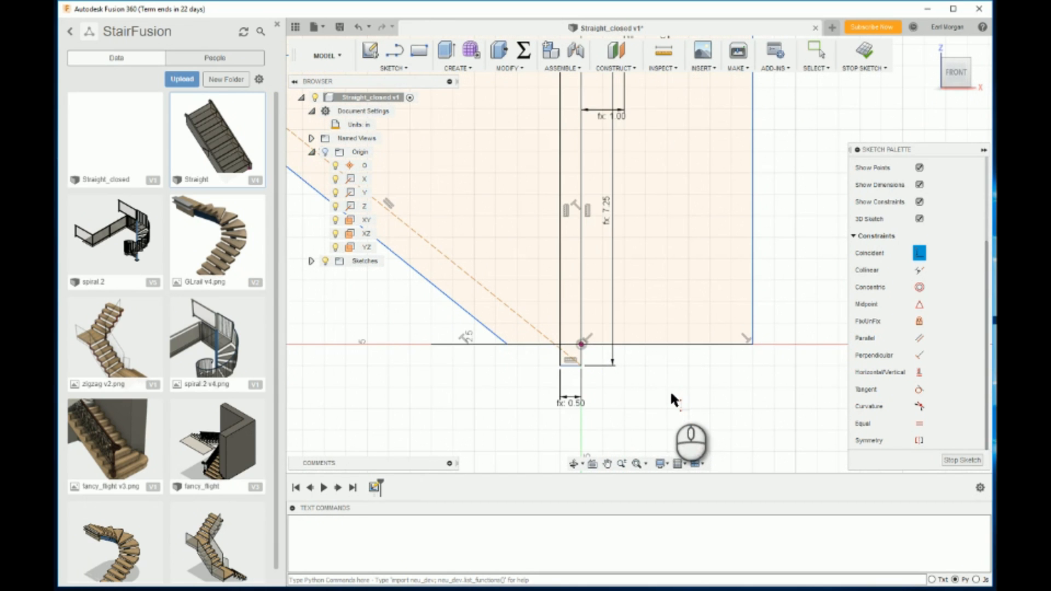
scroll(549, 339, "up", 2)
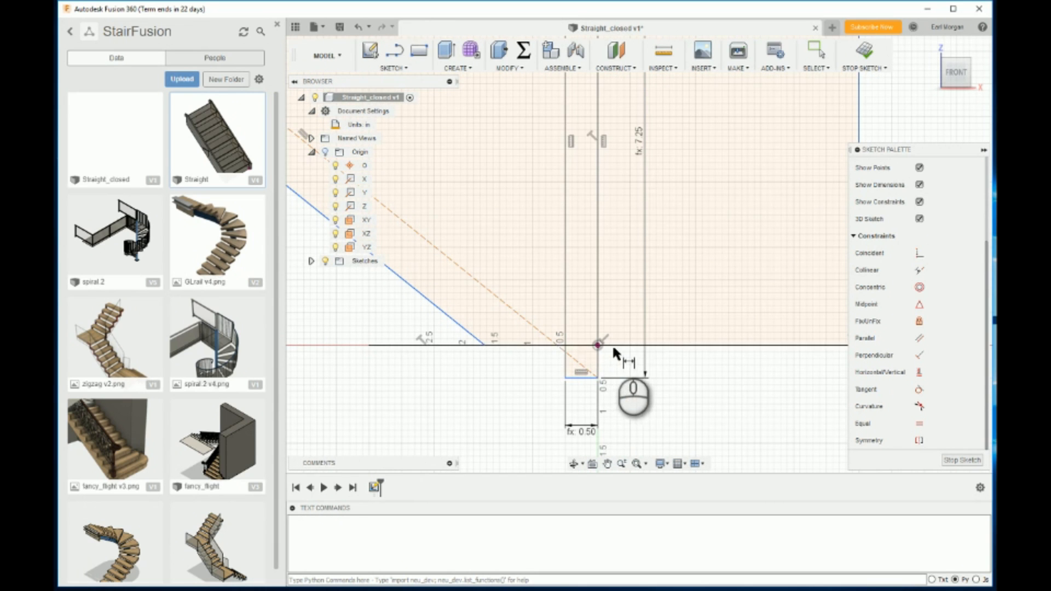
left_click(627, 343)
left_click(690, 365)
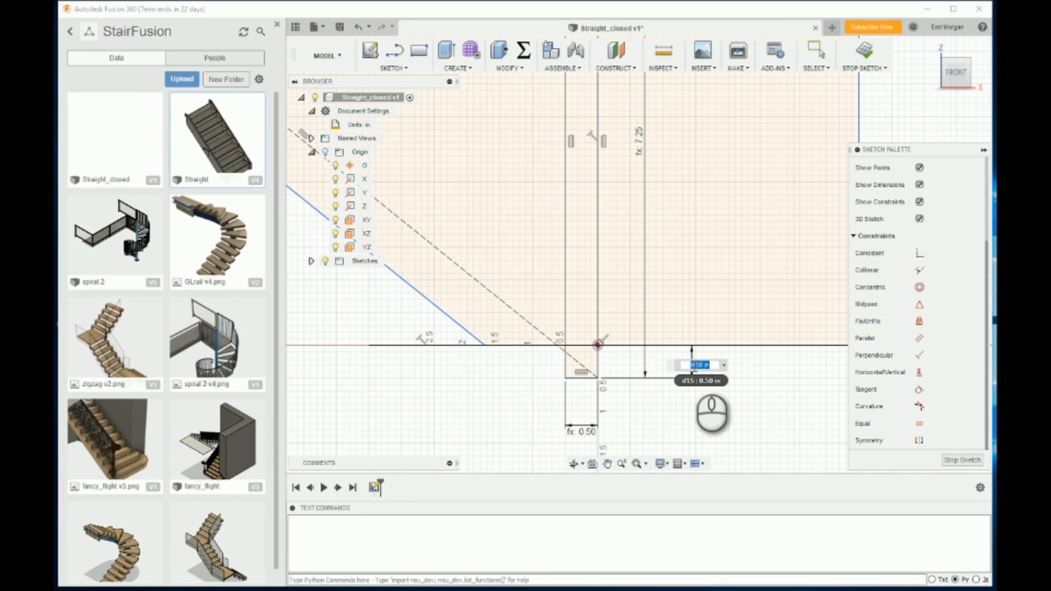
type("trea")
key("Return")
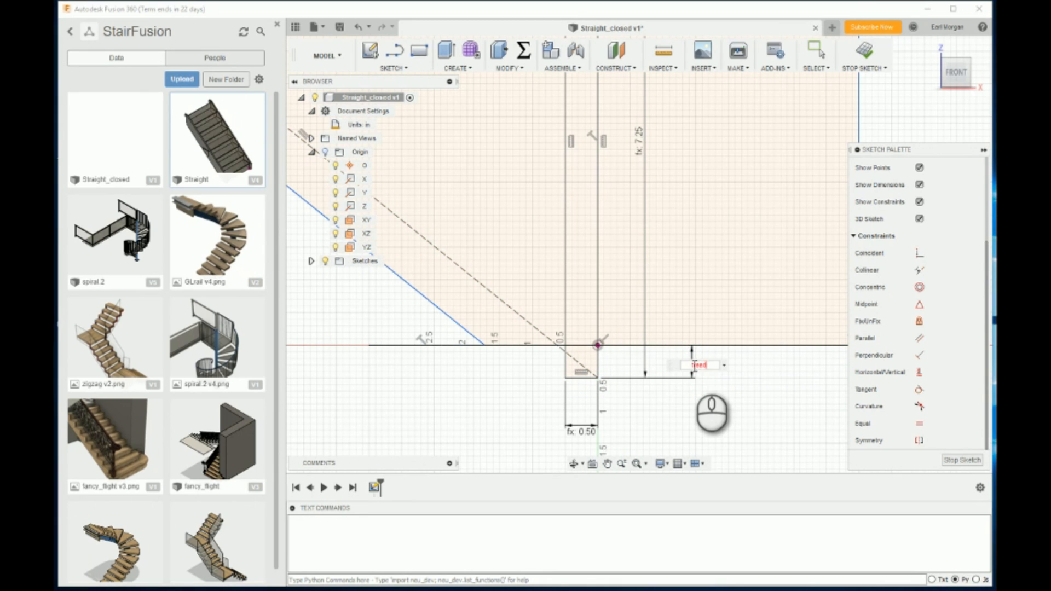
key("Return")
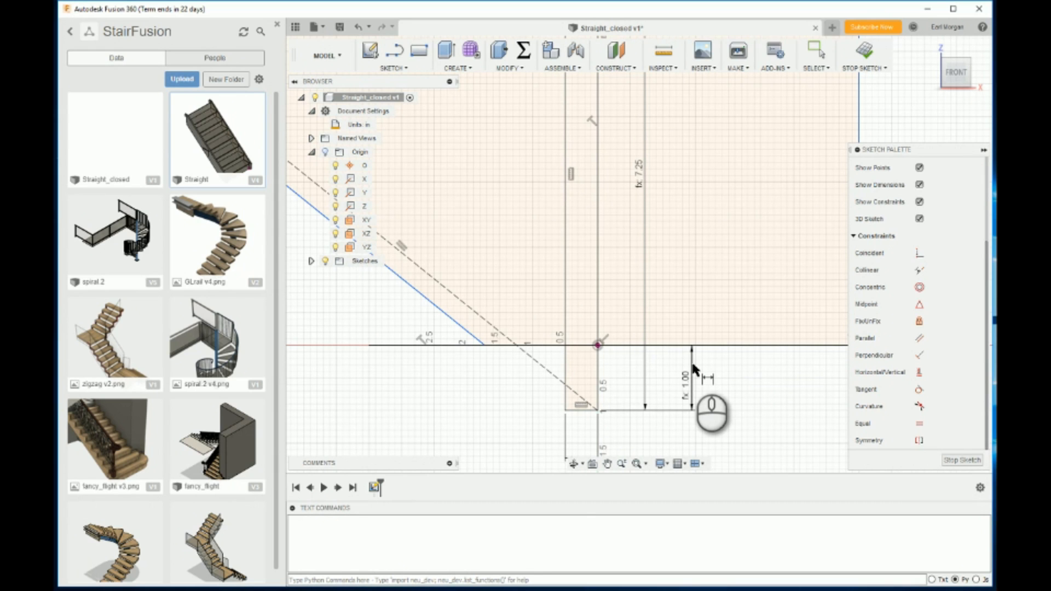
Dimension the distance from the riser's front edge to the stringer's vertical front edge at 3 in.
scroll(455, 298, "down", 3)
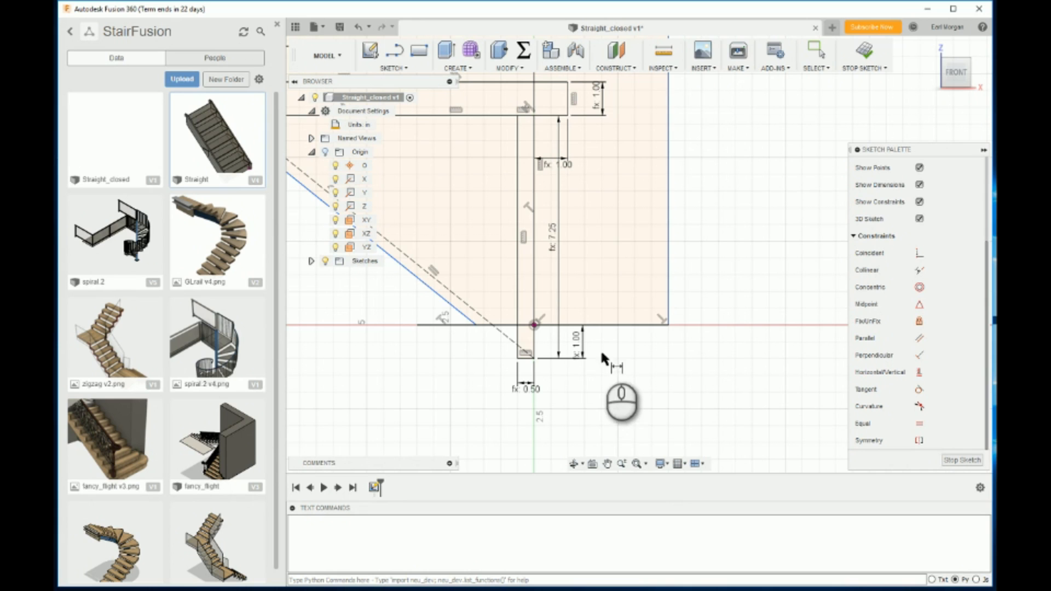
left_click(533, 340)
left_click(666, 285)
key("d")
left_click(604, 402)
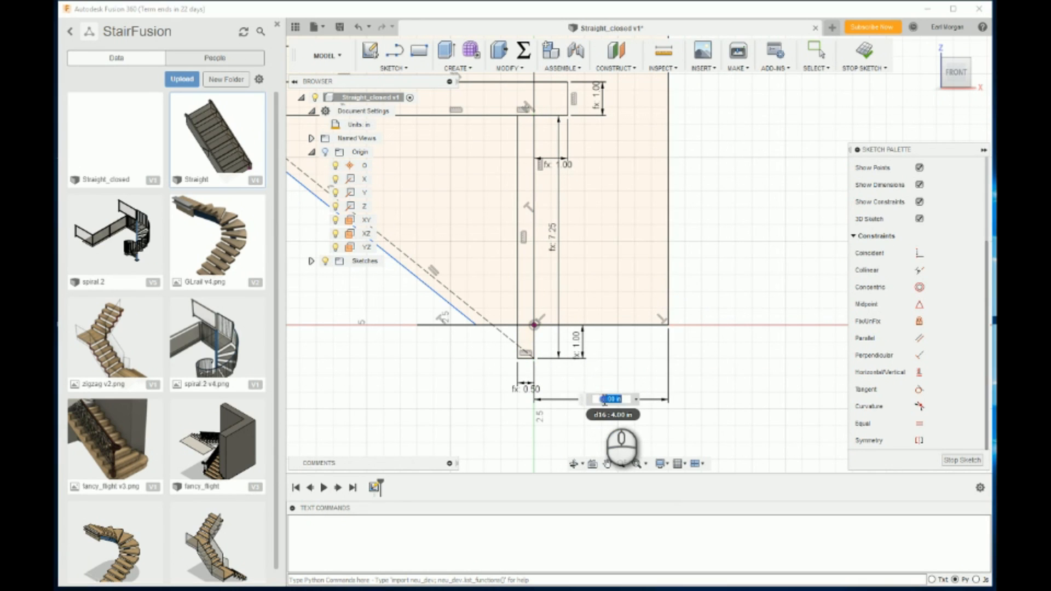
scroll(651, 404, "down", 5)
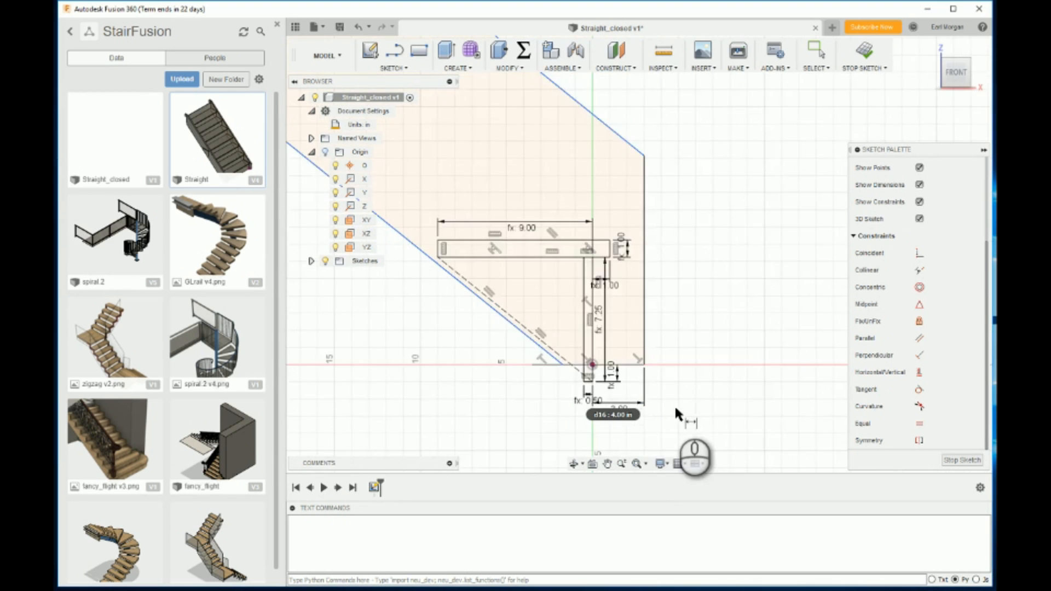
Dimension the horizontal depth of the notch at the stringer's upper end at 3 in.
scroll(669, 428, "down", 3)
scroll(468, 213, "up", 6)
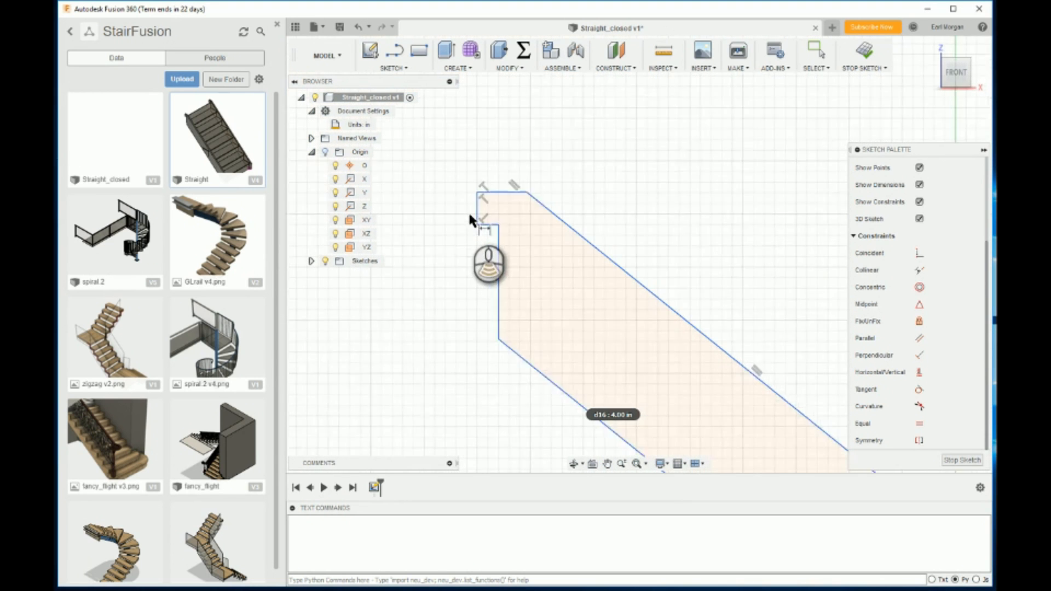
left_click(479, 210)
left_click(515, 262)
left_click(465, 293)
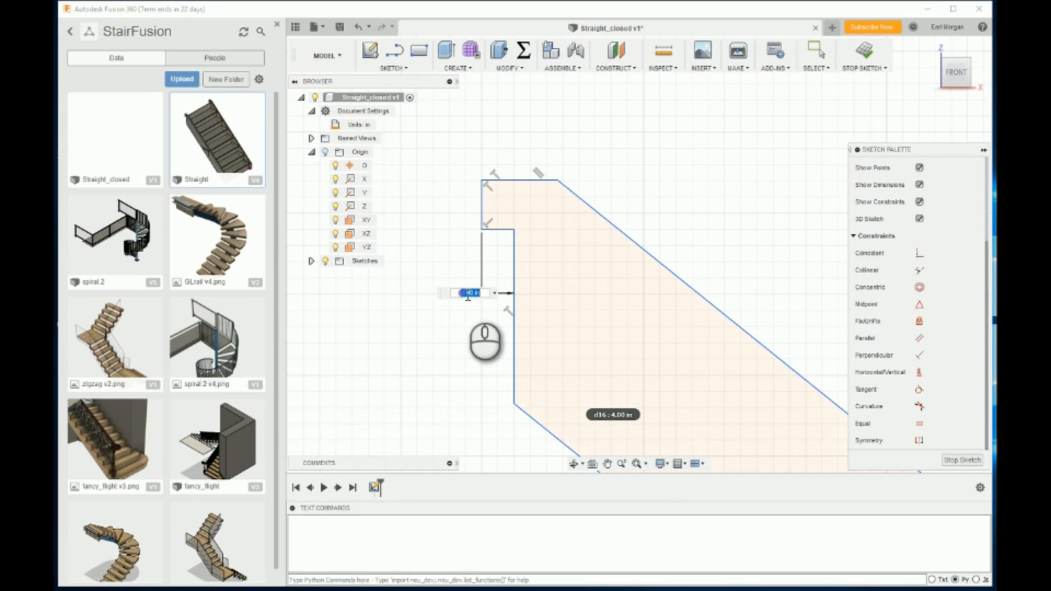
type("3")
key("Return")
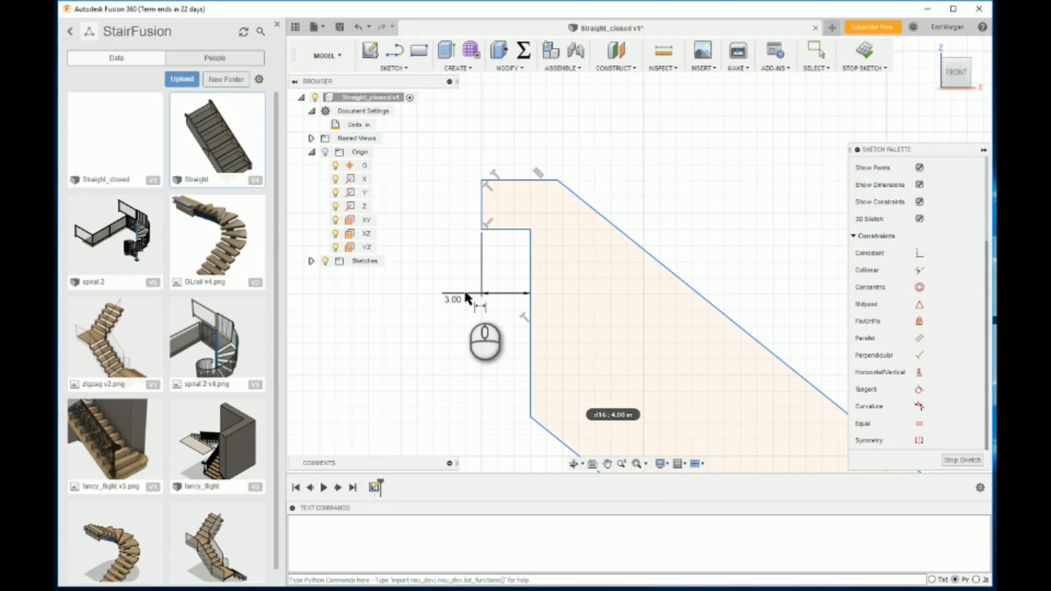
Dimension the height of the short vertical edge at the stringer's upper end at 3 in.
left_click(478, 200)
left_click(425, 197)
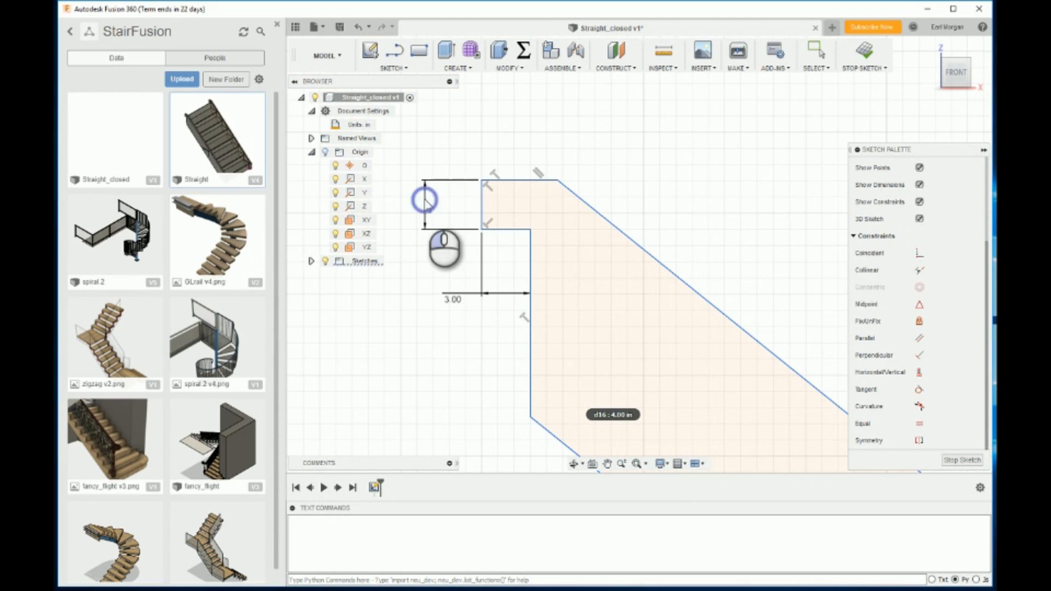
type("3")
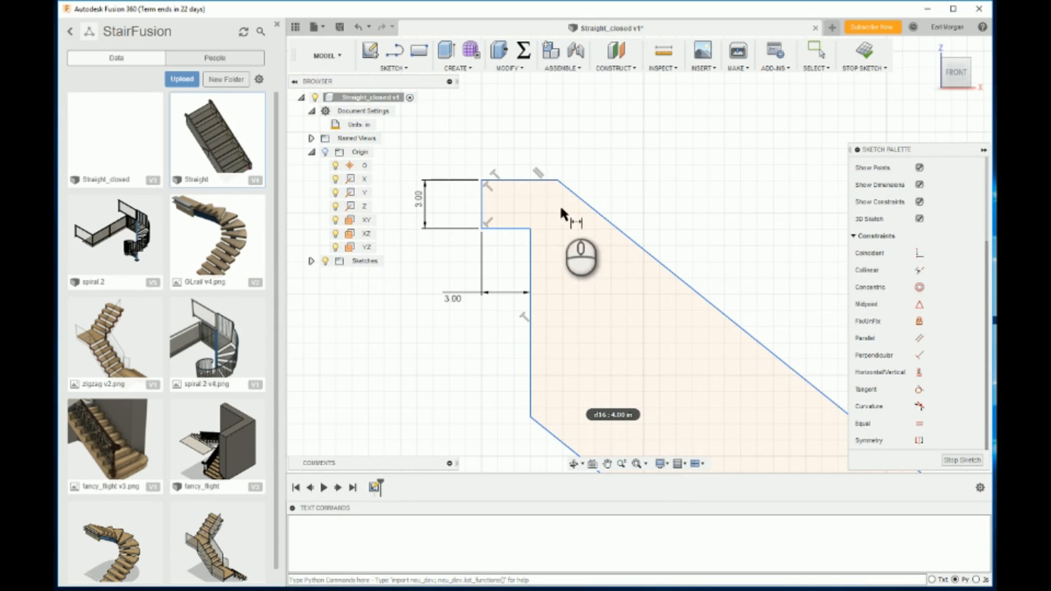
key("Return")
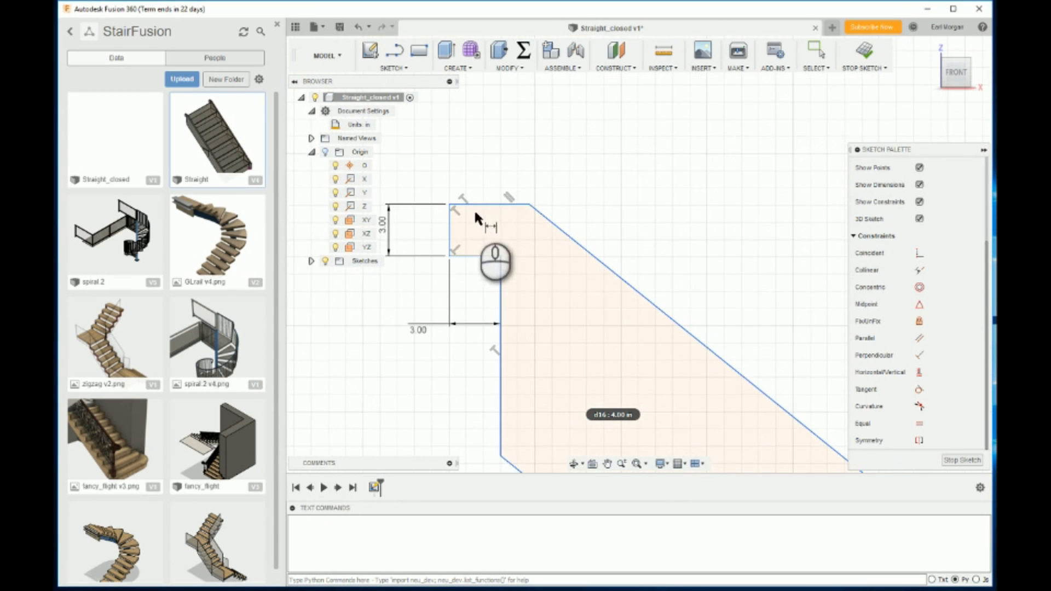
Try a 3.5 in dimension on the stringer's short horizontal top edge and undo it.
left_click(479, 202)
left_click(485, 174)
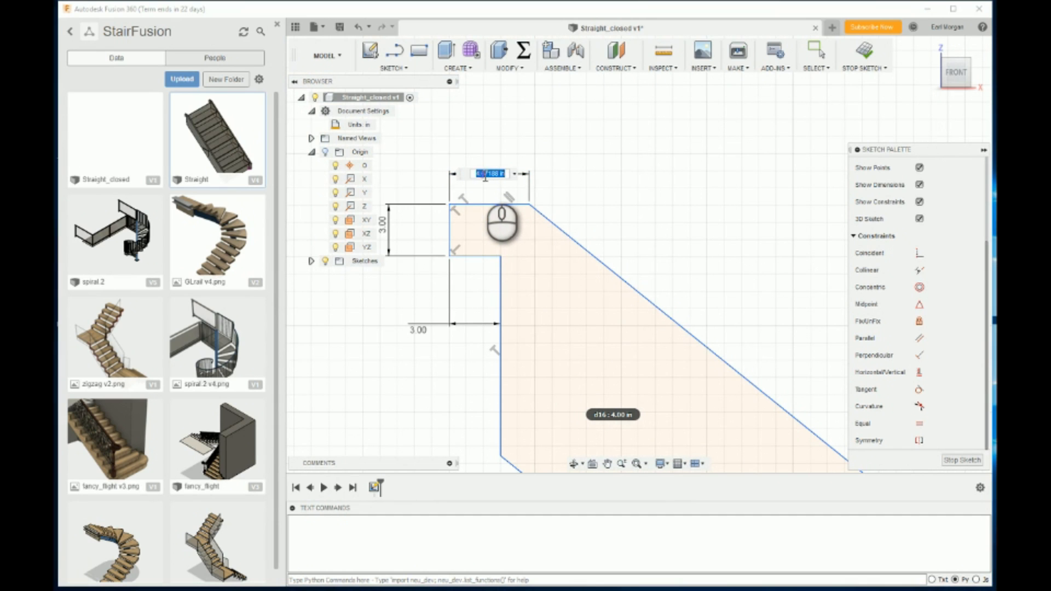
type("3.5")
key("Return")
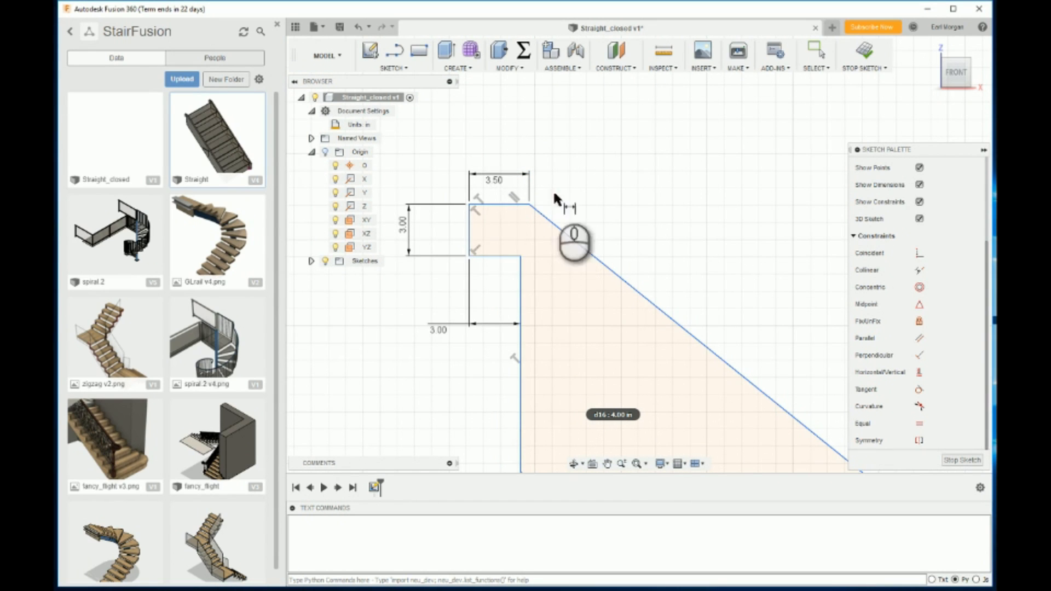
scroll(401, 256, "down", 3)
scroll(424, 221, "down", 3)
scroll(440, 203, "up", 4)
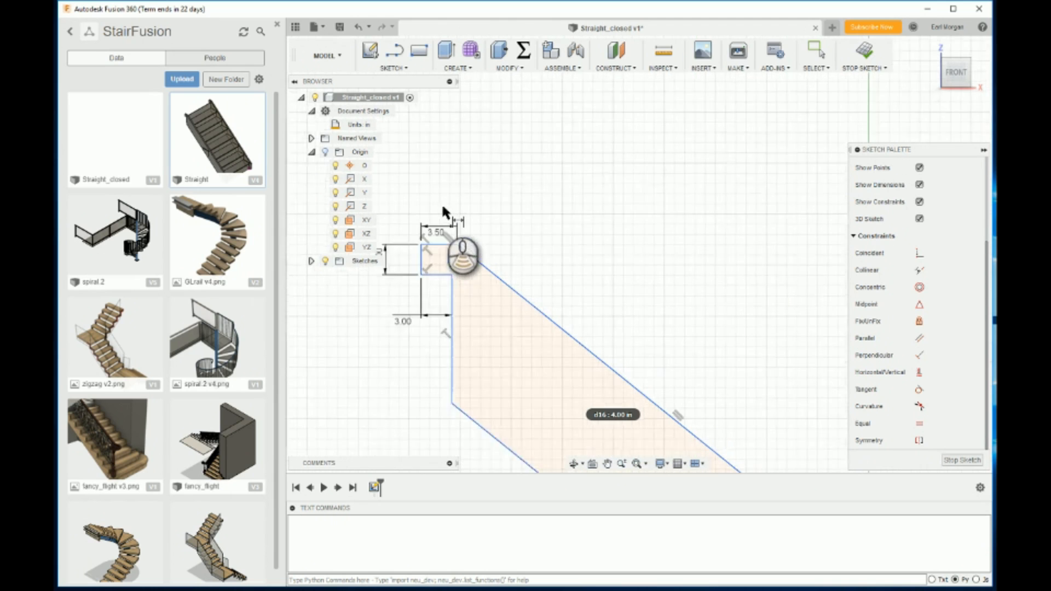
key("Escape")
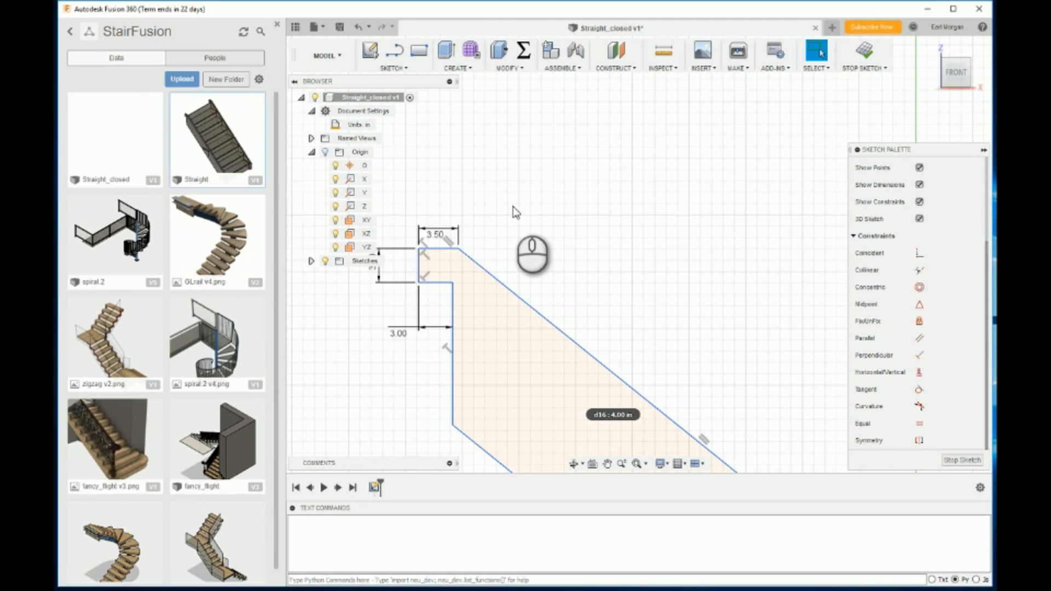
key("ctrl+z")
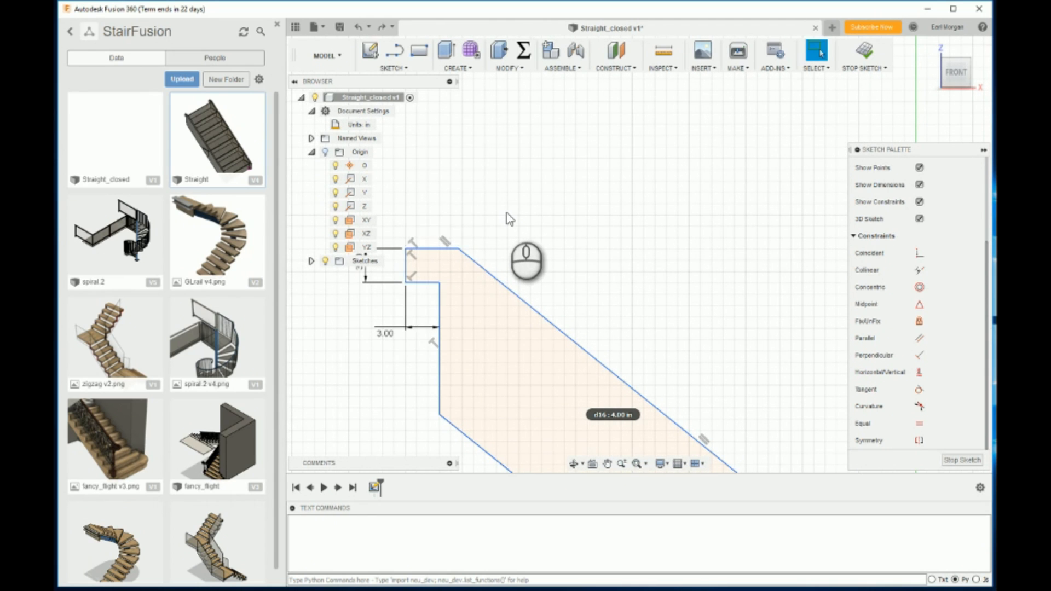
Dimension the distance from the tread's upper front corner to the stringer's upper sloped edge at 1 in.
scroll(493, 230, "down", 6)
scroll(538, 296, "up", 5)
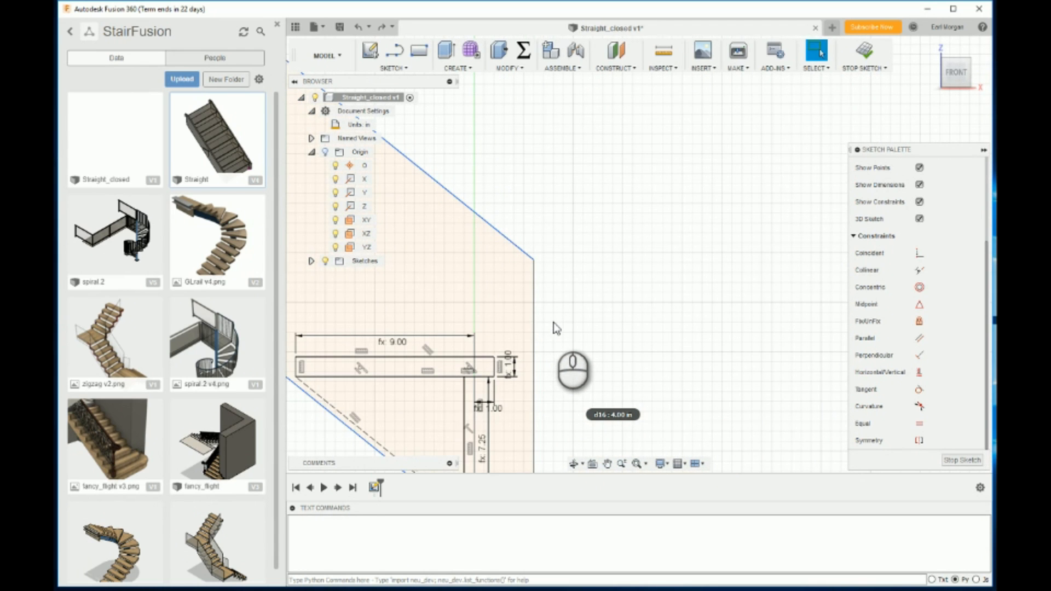
left_click(492, 357)
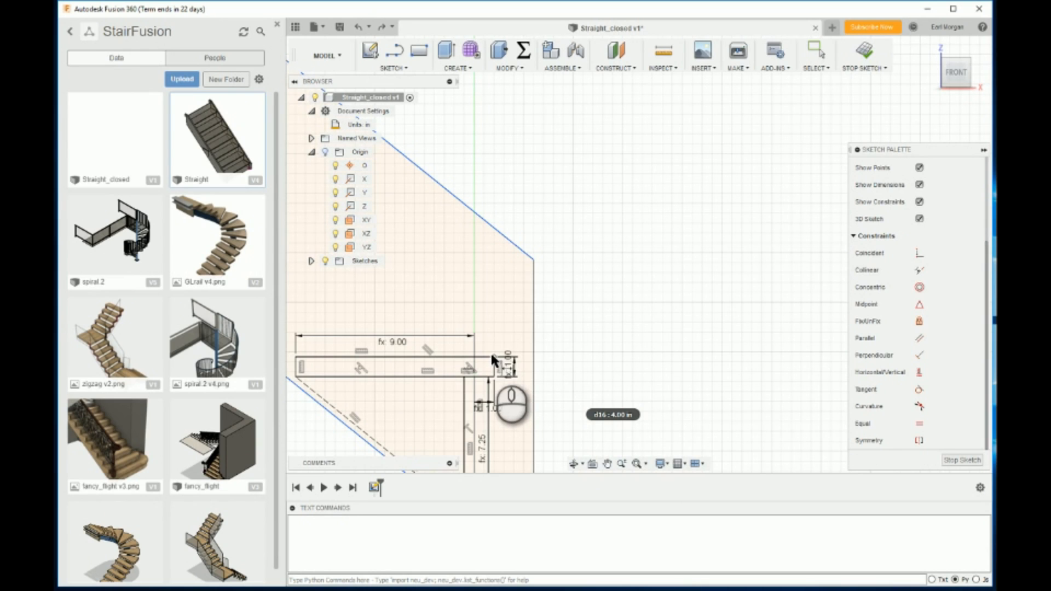
left_click(521, 253)
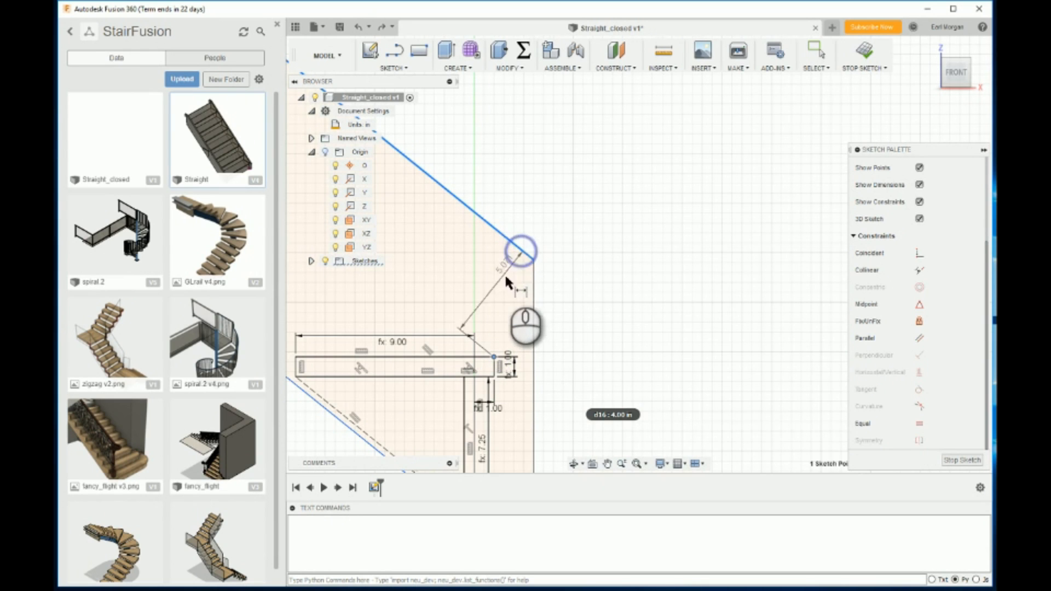
left_click(500, 286)
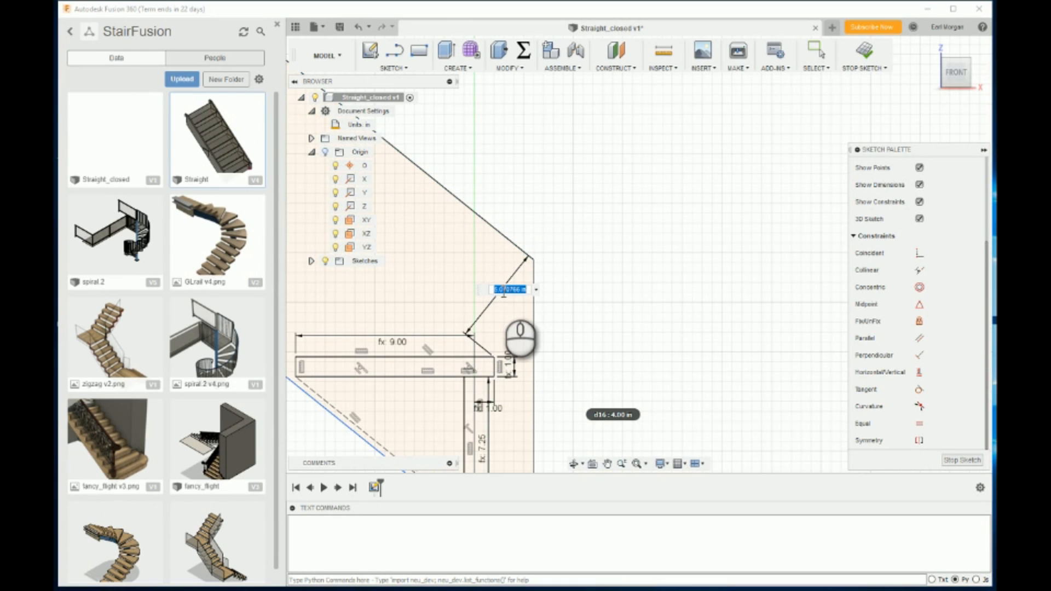
key("Return")
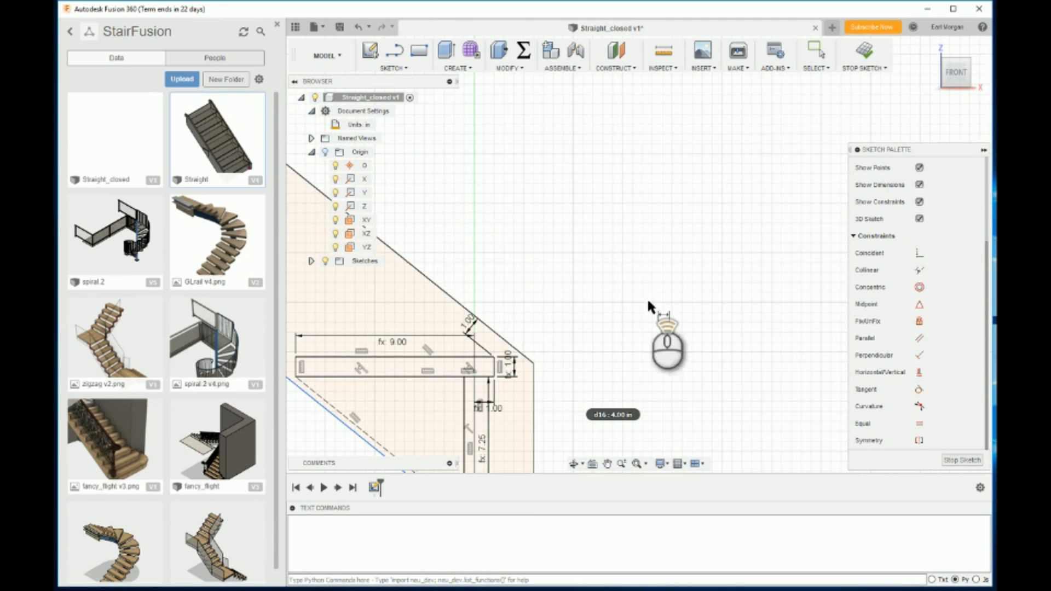
Dimension the distance between the stringer's two parallel sloped edges with the stringerD parameter.
scroll(646, 299, "down", 5)
scroll(471, 306, "up", 3)
left_click(580, 222)
left_click(529, 247)
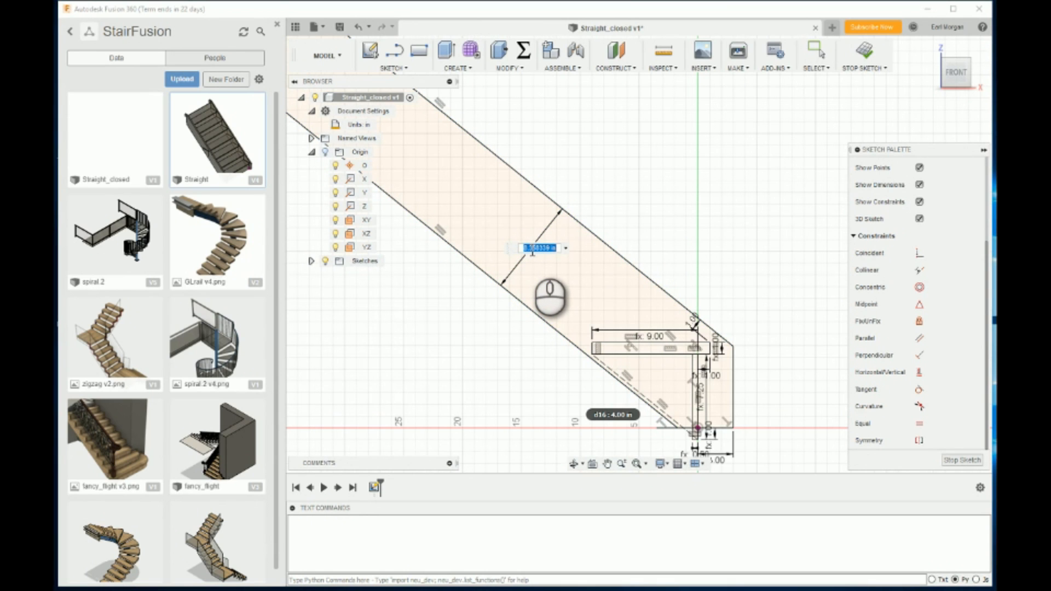
type("st")
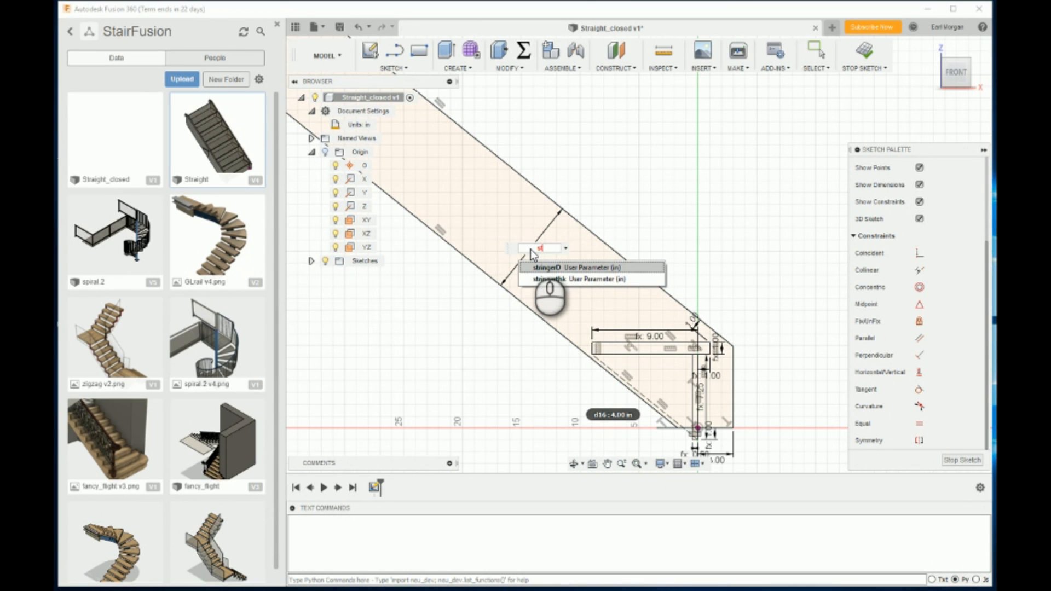
key("Return")
key("Return")
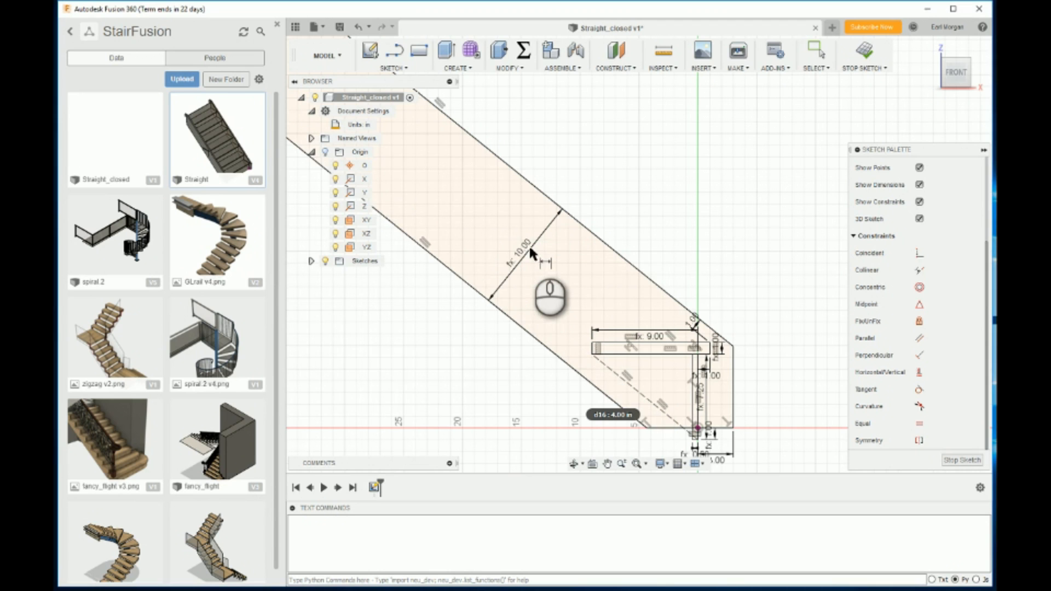
Move the short vertical edge at the stringer's upper end outward until the notched profile no longer crosses the sloped edge.
scroll(693, 247, "down", 3)
scroll(475, 117, "up", 4)
scroll(543, 130, "up", 3)
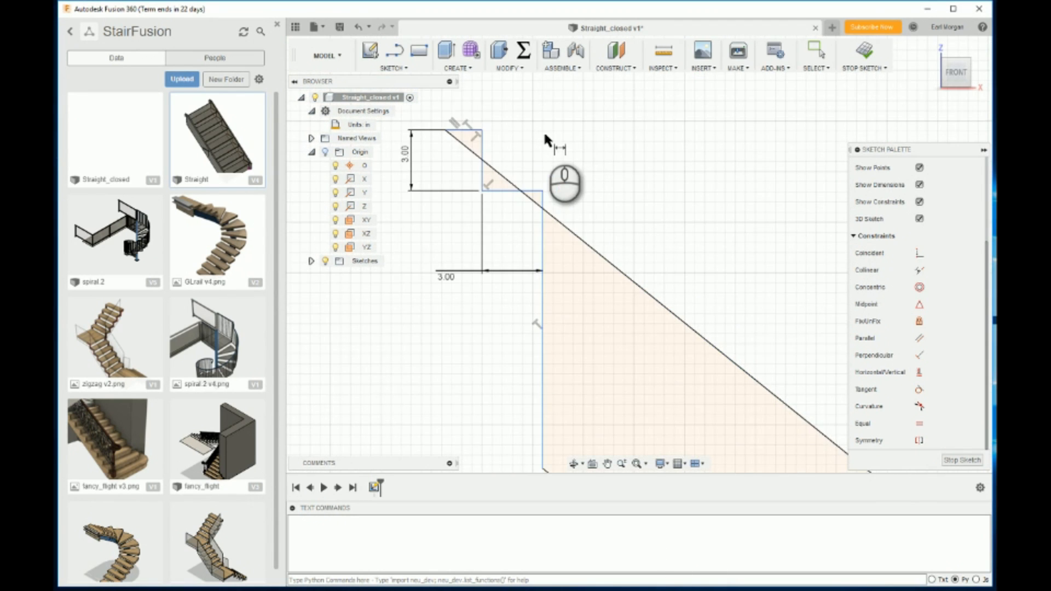
key("s")
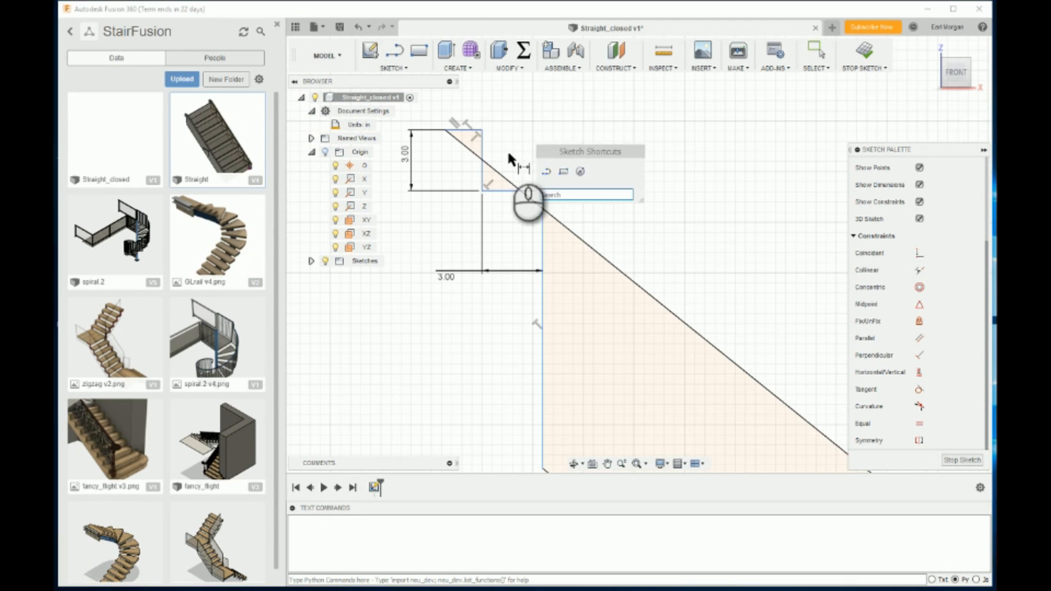
key("Escape")
key("Escape")
left_click_drag(480, 181, 372, 182)
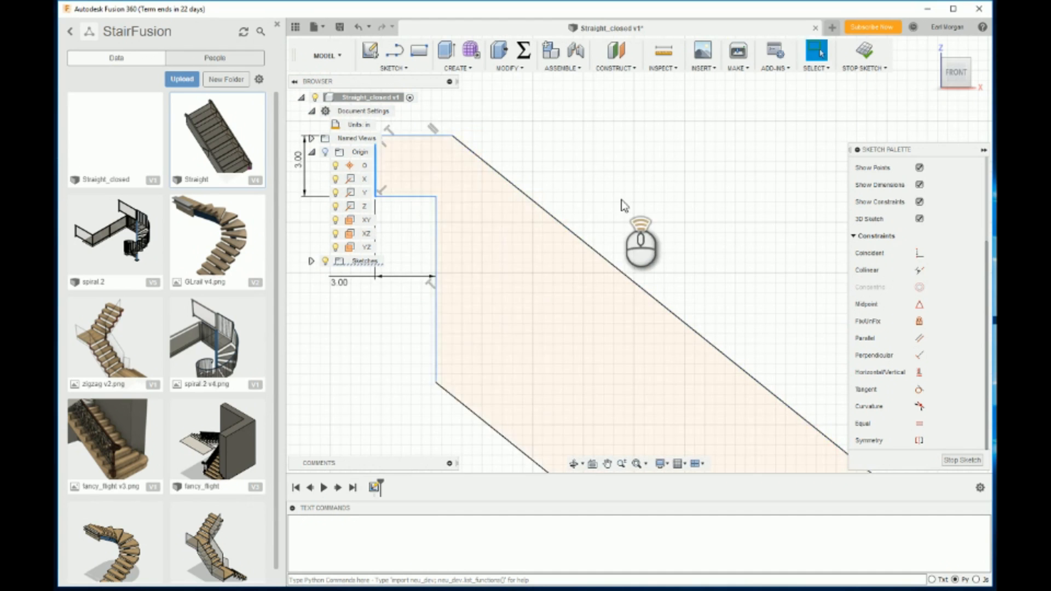
Sketch a rectangle about 0.8 in wide and 9 in tall against the notch's vertical edge, extending above its horizontal edge.
scroll(622, 202, "down", 3)
scroll(472, 295, "down", 5)
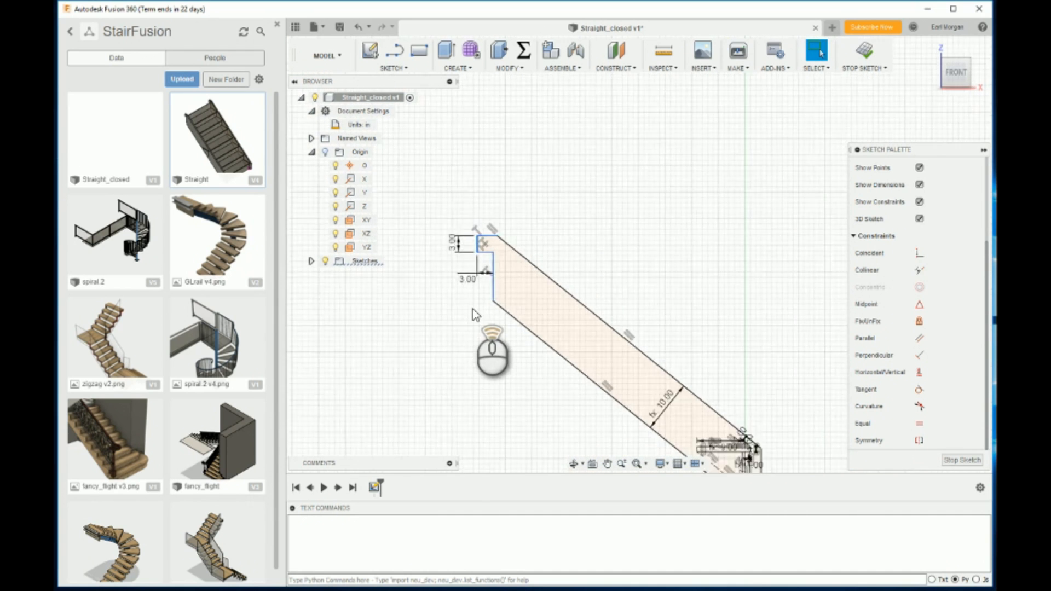
scroll(516, 388, "up", 3)
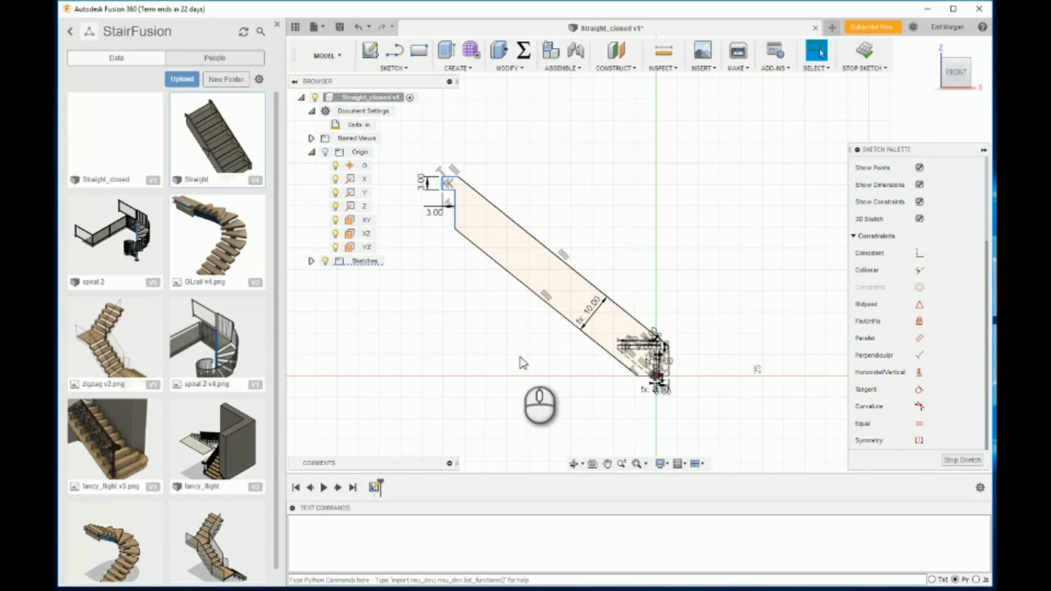
scroll(434, 241, "up", 5)
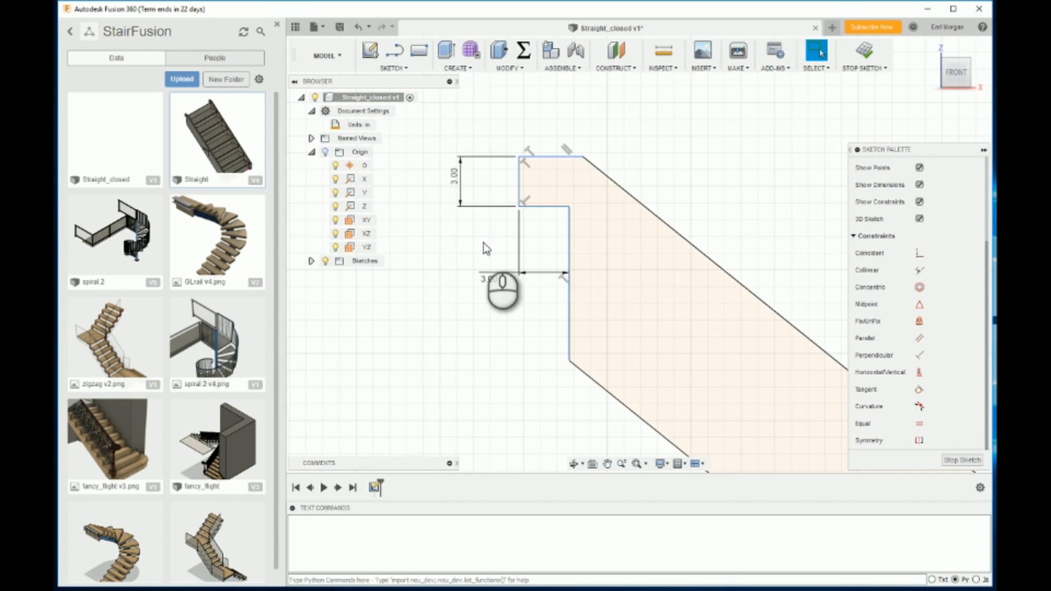
key("r")
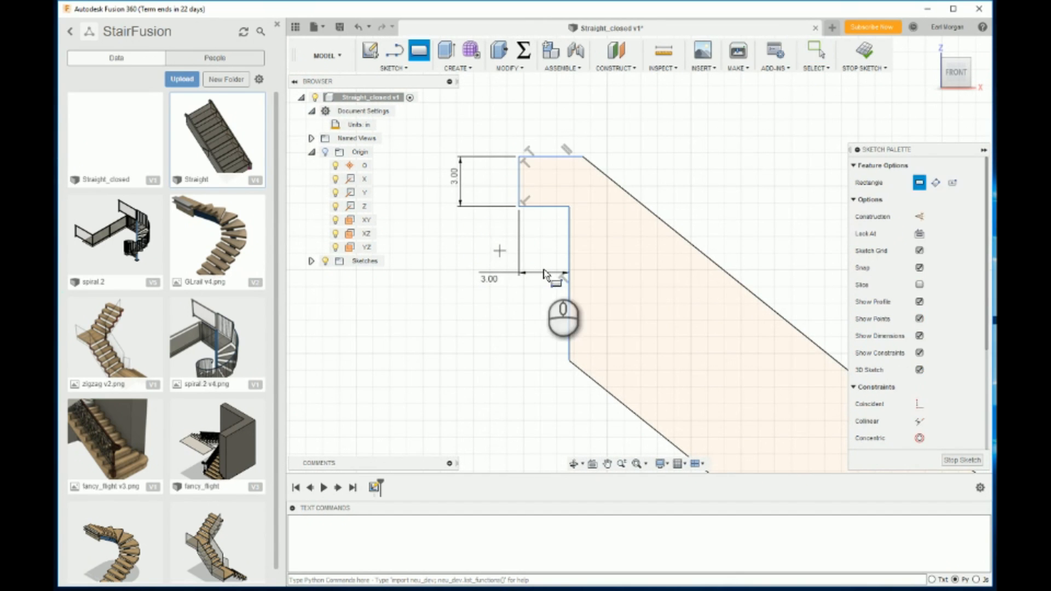
left_click(569, 343)
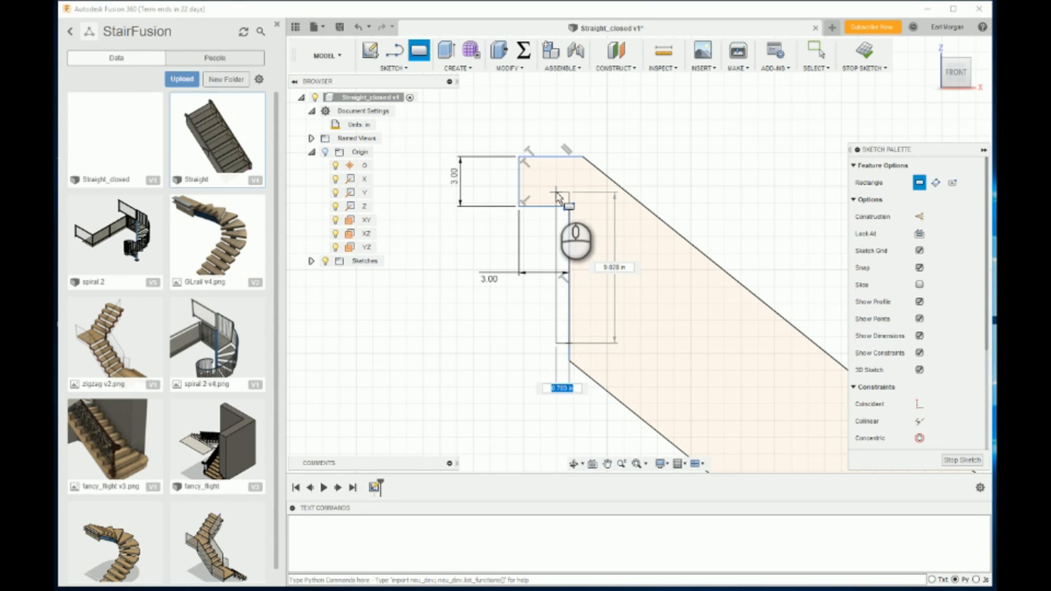
left_click(556, 193)
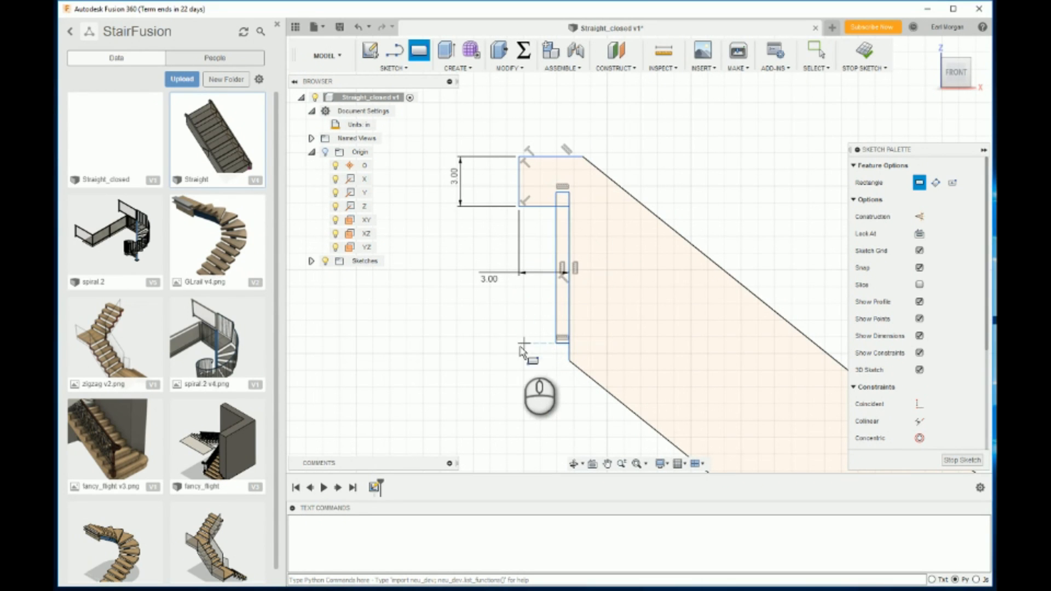
Dimension the vertical distance from the new rectangle's top edge to the notch's horizontal edge with the 1 in tread parameter.
scroll(520, 347, "down", 1)
scroll(534, 340, "up", 2)
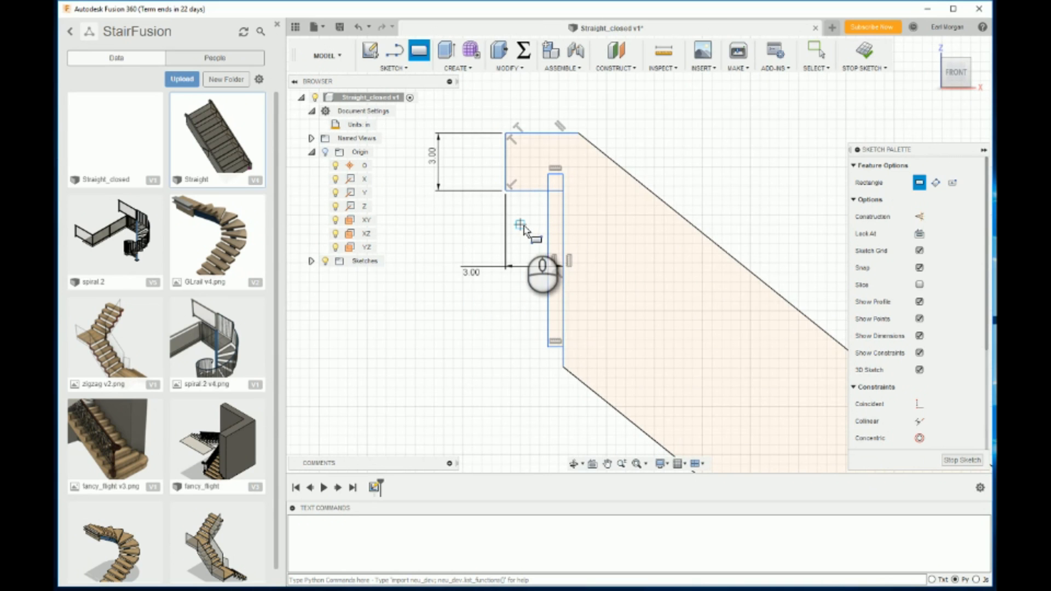
key("d")
scroll(554, 157, "up", 4)
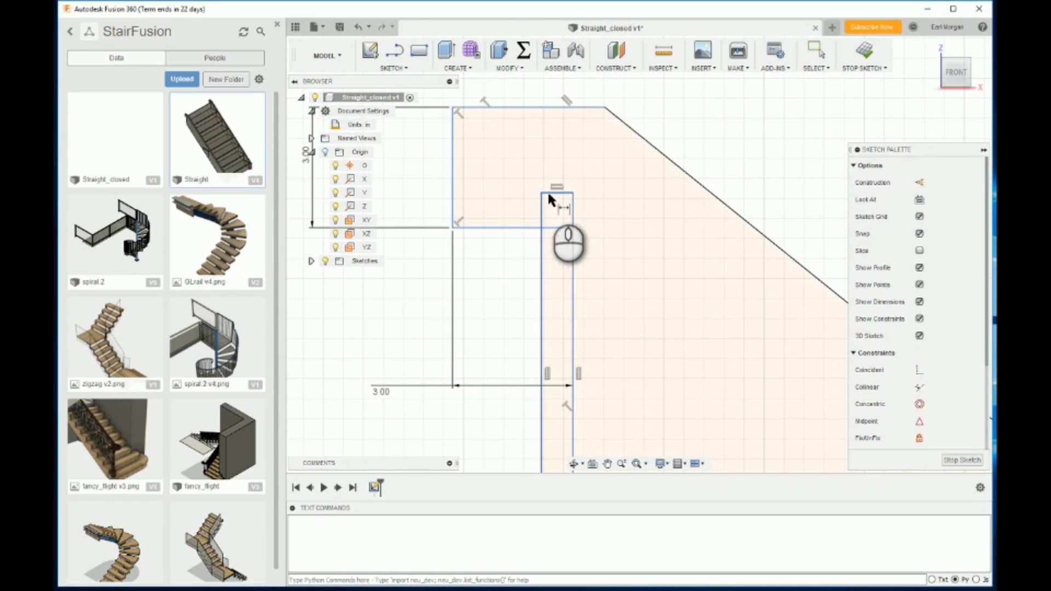
left_click(554, 194)
left_click(515, 225)
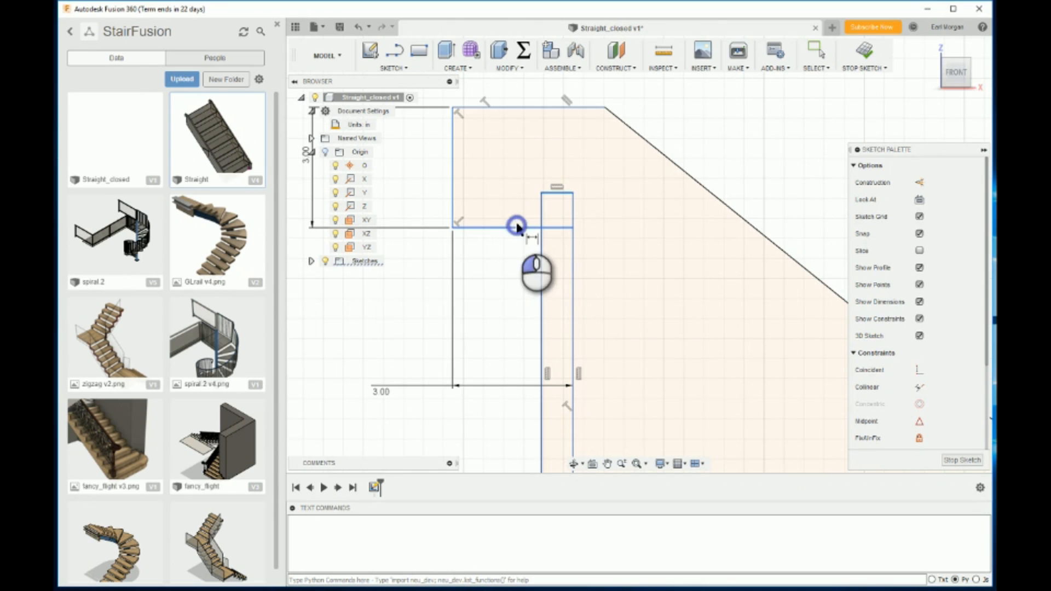
left_click(498, 210)
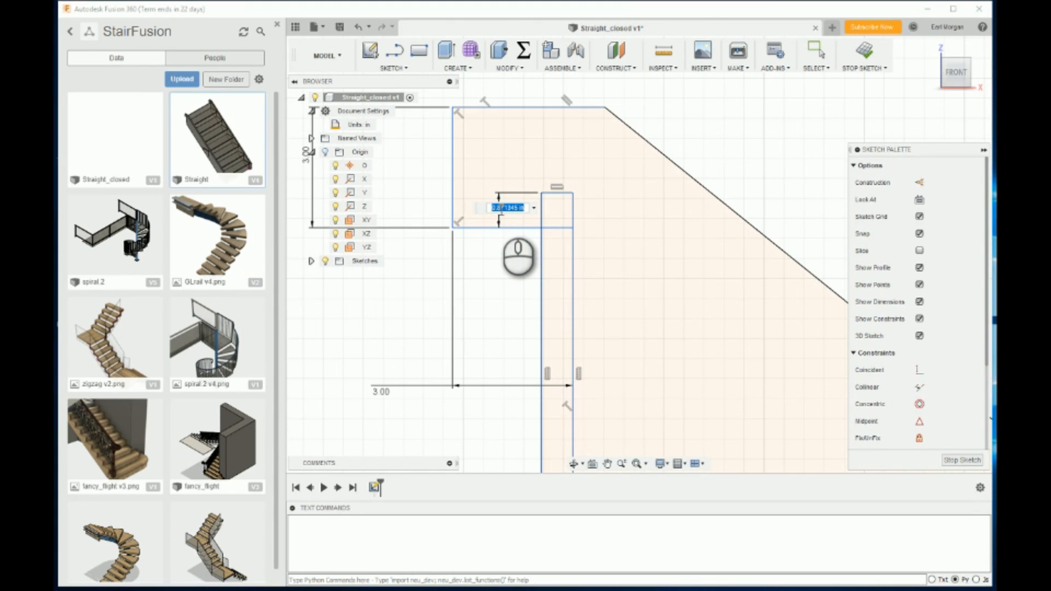
type("t")
key("Return")
key("Return")
Dimension the vertical distance from the notch's horizontal edge to the new rectangle's bottom edge with the rise parameter.
scroll(534, 274, "down", 2)
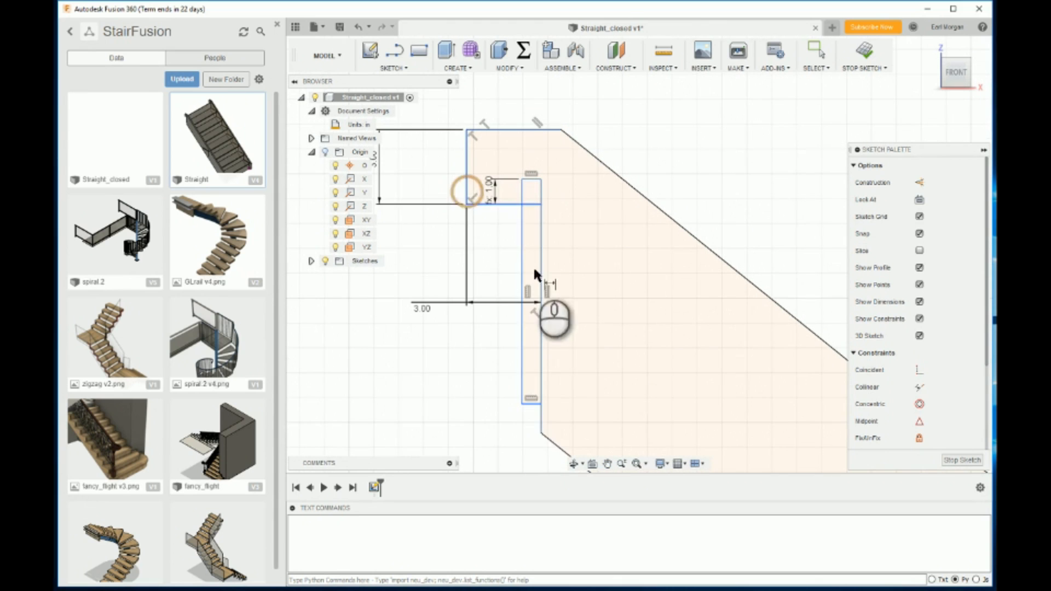
left_click(522, 404)
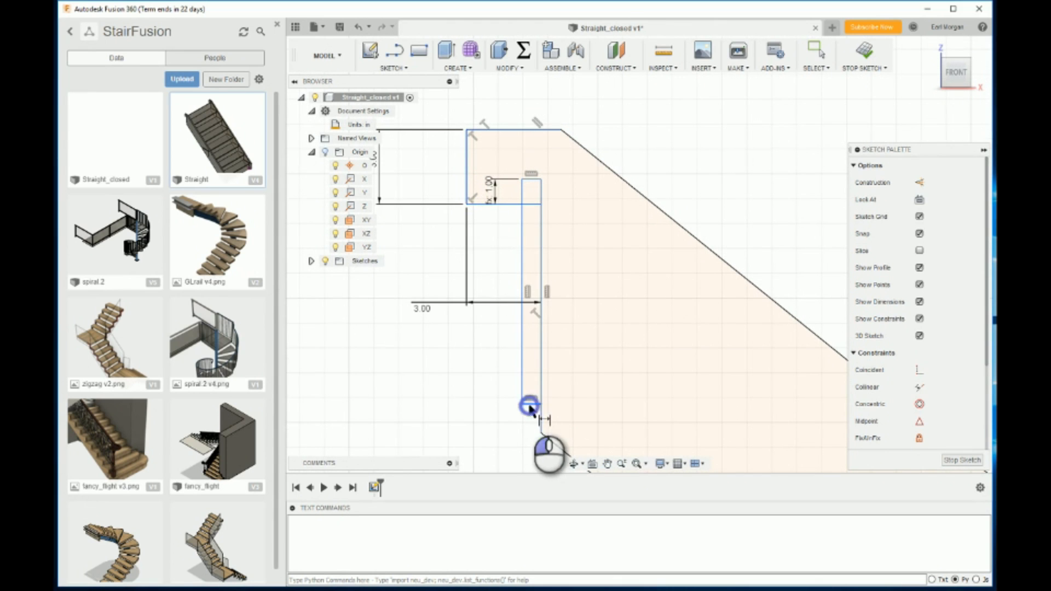
left_click(514, 202)
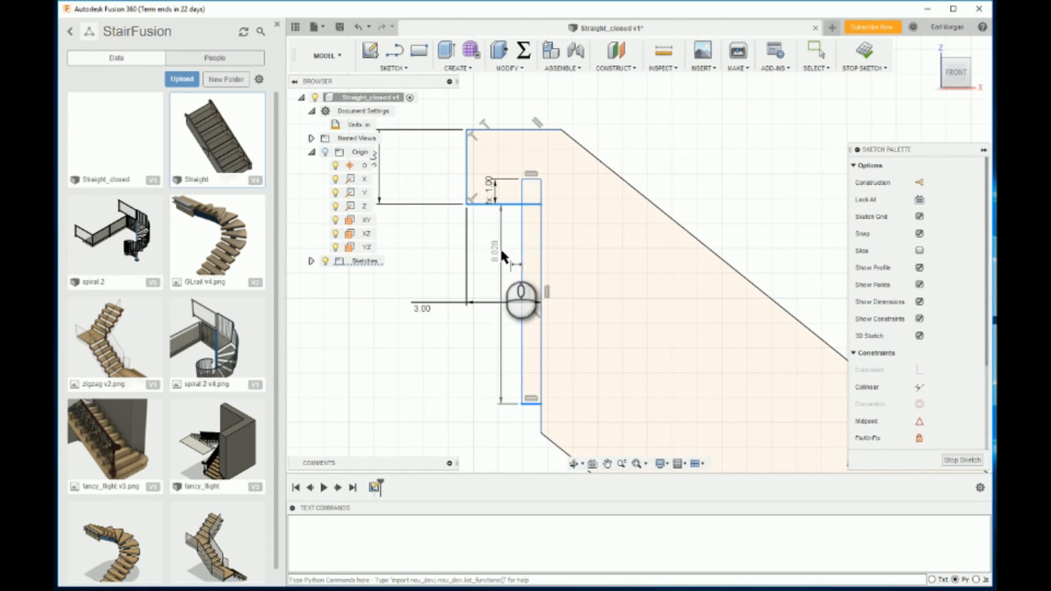
left_click(492, 262)
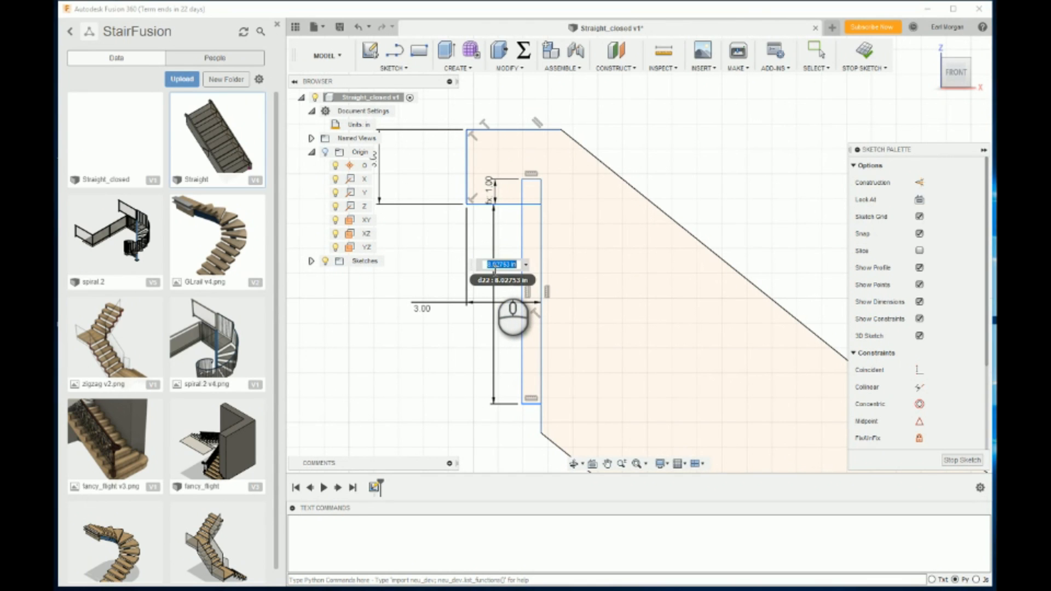
type("rise")
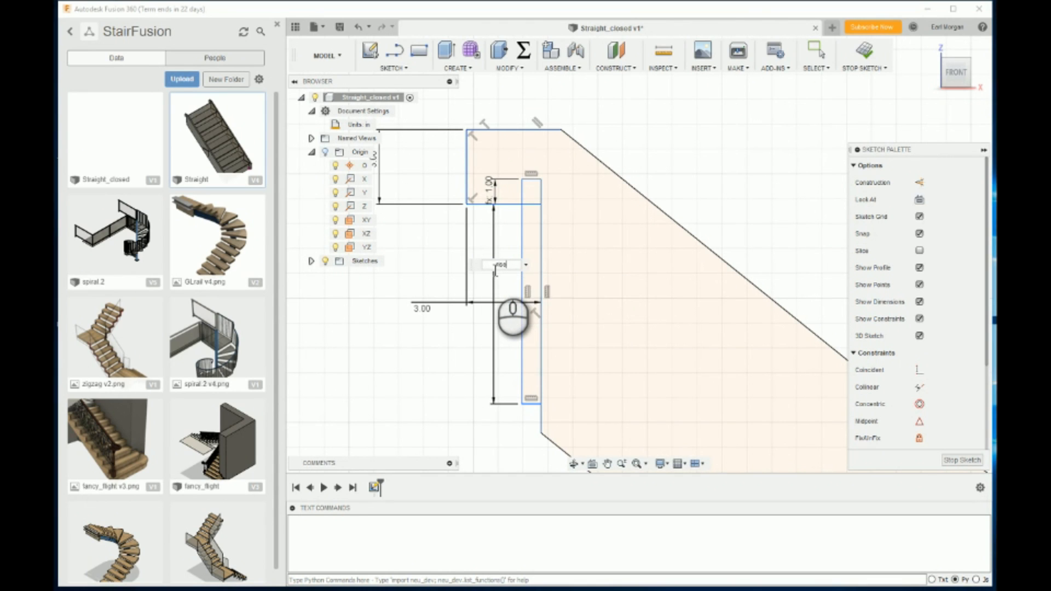
key("Return")
scroll(556, 417, "up", 4)
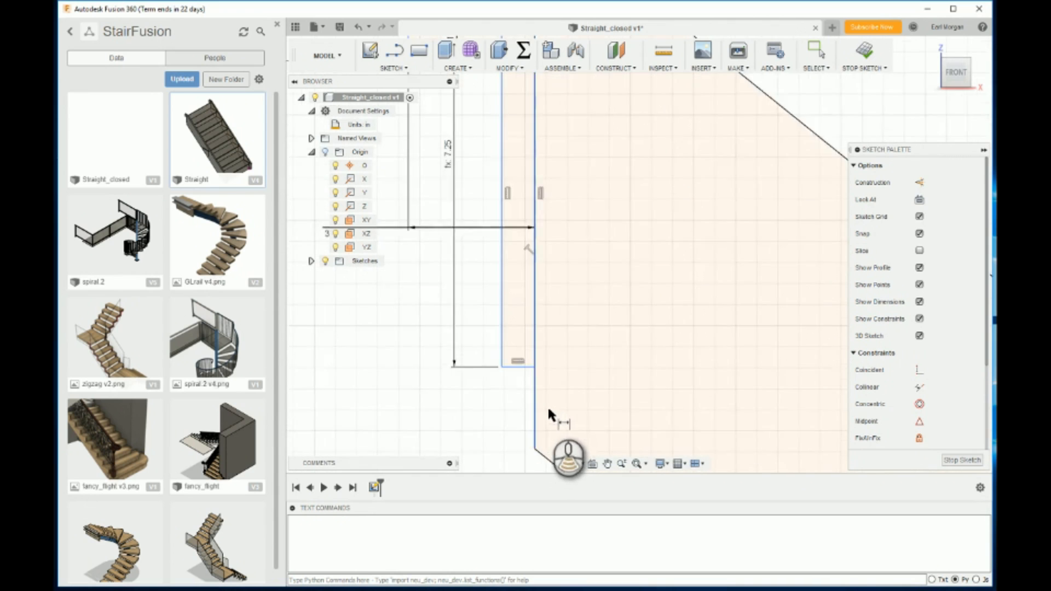
Dimension the upper riser rectangle's width with the riser parameter.
left_click(501, 357)
left_click(504, 410)
type("Tread")
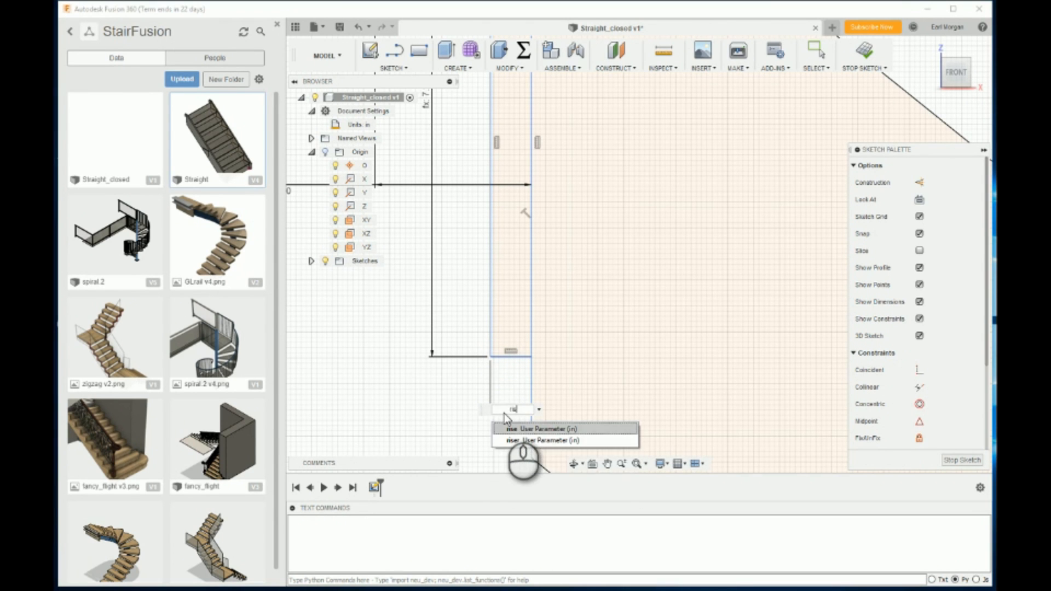
key("Return")
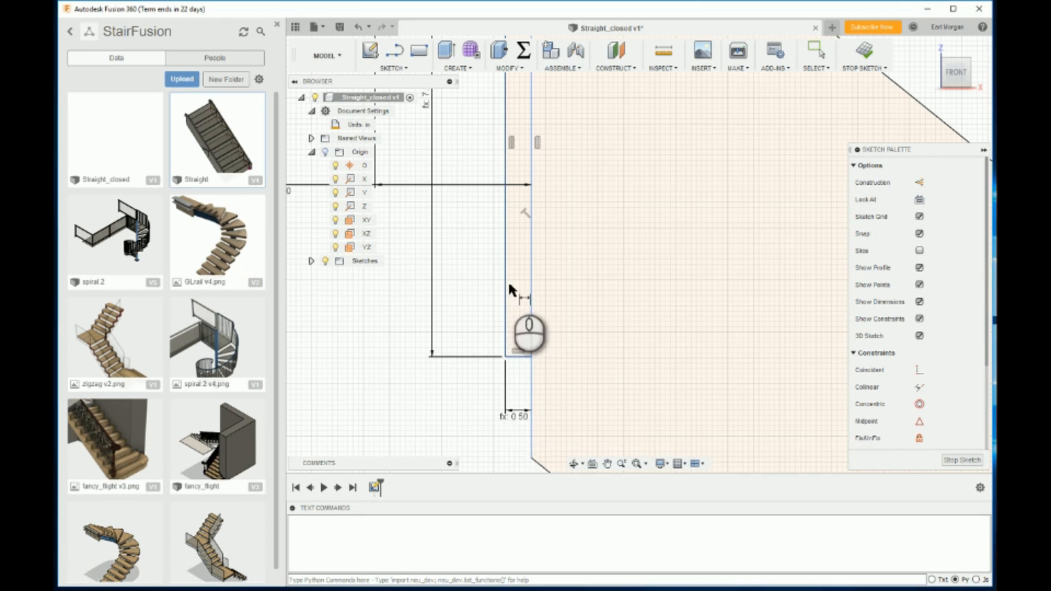
scroll(471, 323, "down", 5)
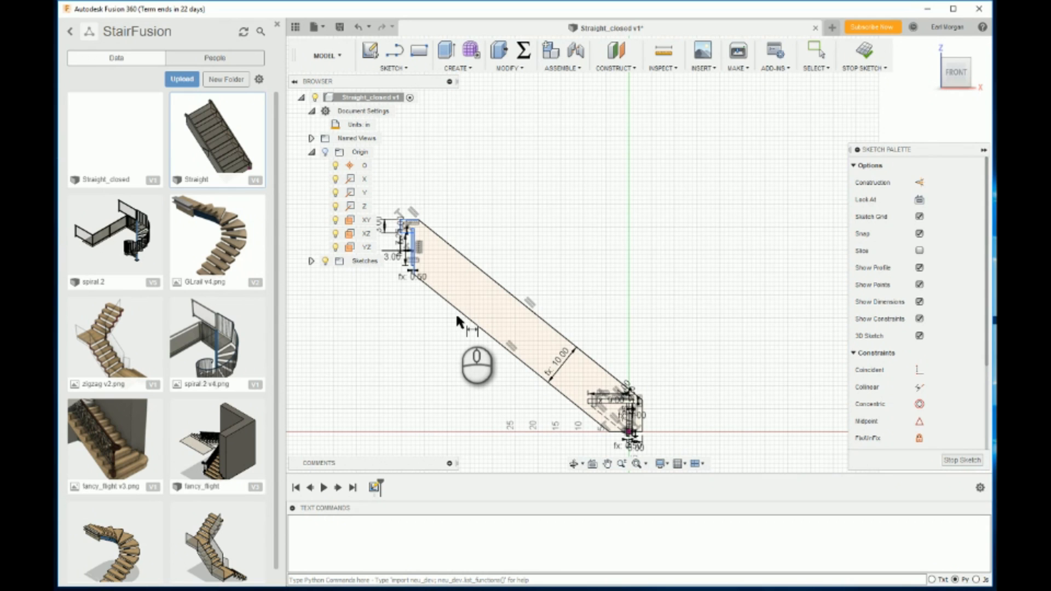
key("Escape")
Dimension the vertical distance from the upper riser rectangle's top edge to the stringer's base edge as Count*rise.
scroll(416, 219, "up", 5)
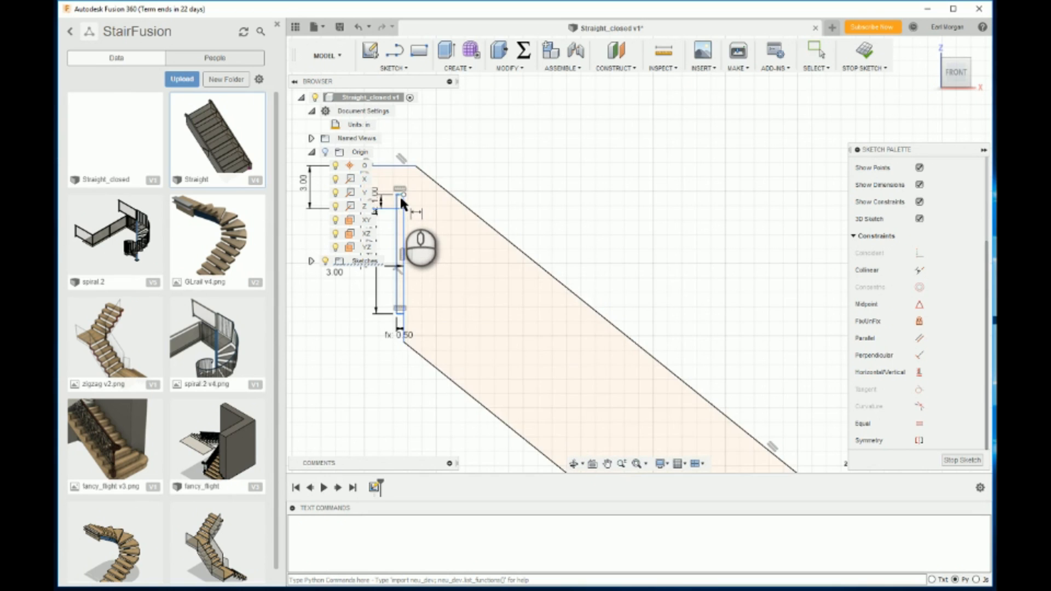
scroll(401, 196, "up", 4)
left_click(584, 152)
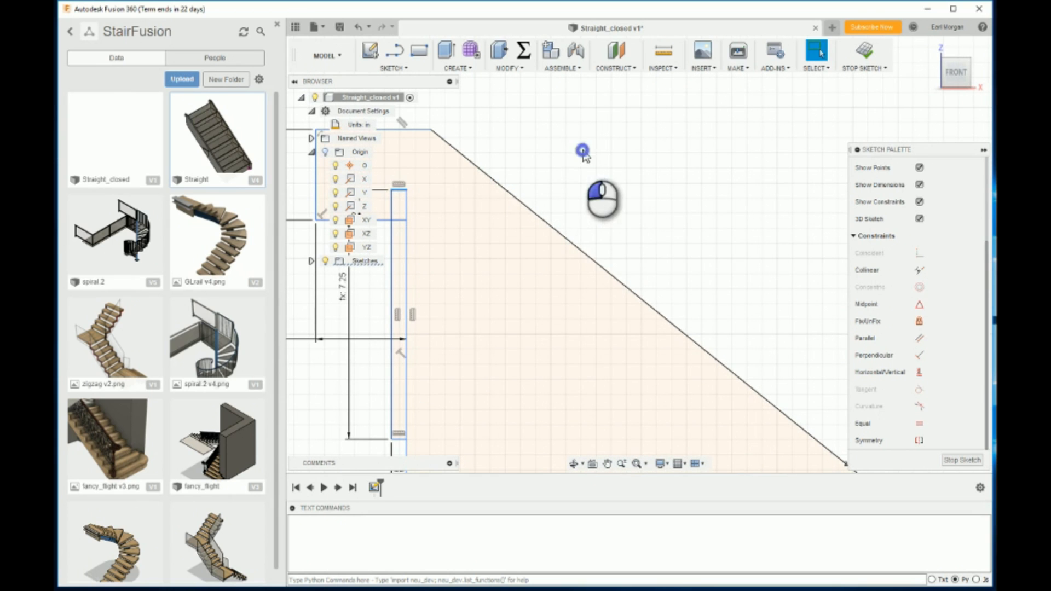
key("d")
left_click(399, 192)
scroll(446, 232, "down", 8)
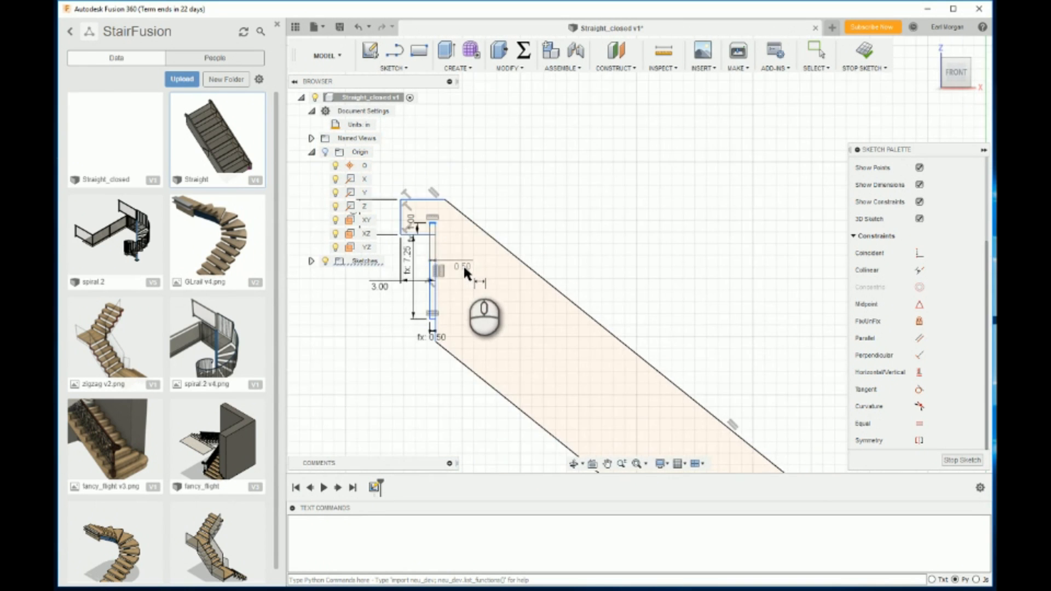
scroll(592, 389, "up", 10)
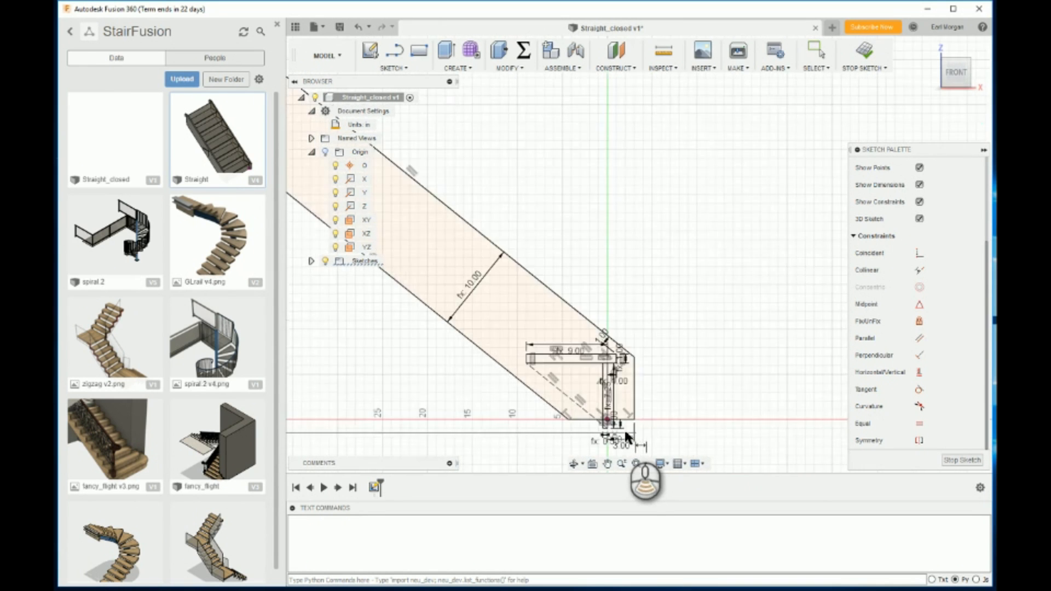
left_click(615, 380)
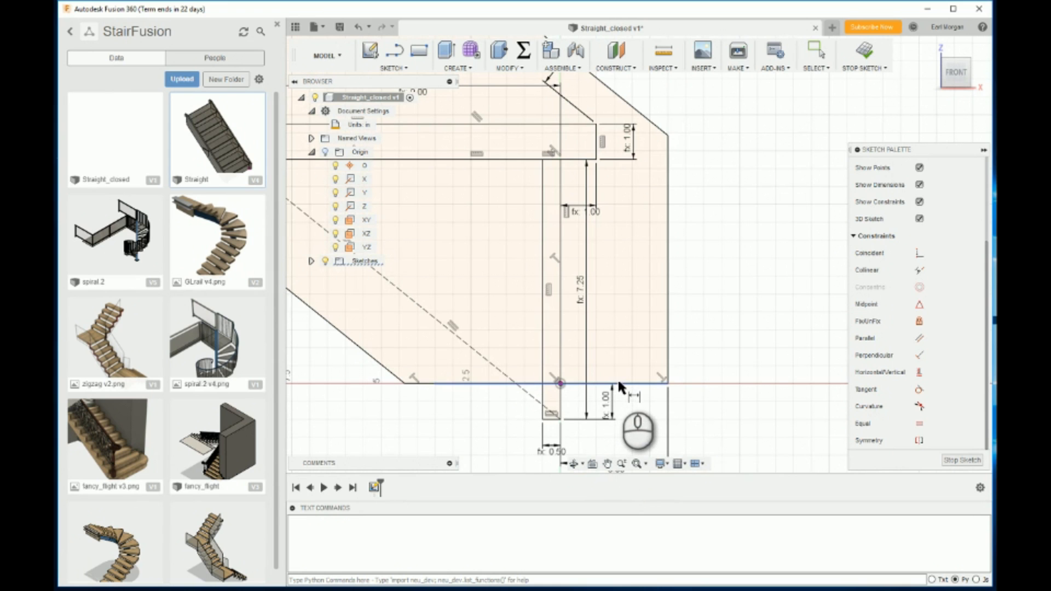
scroll(665, 320, "down", 4)
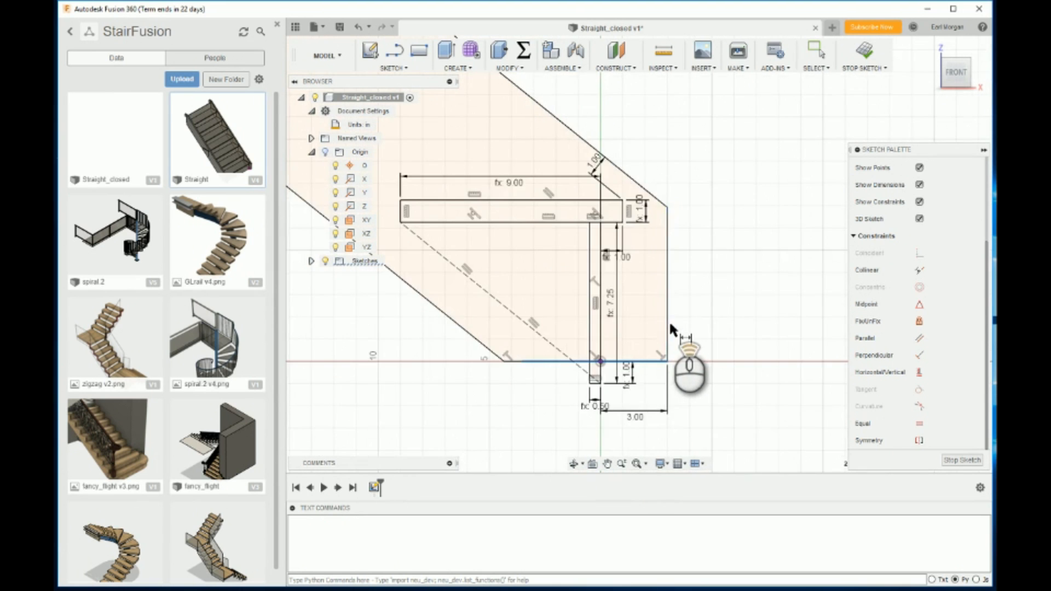
left_click(718, 268)
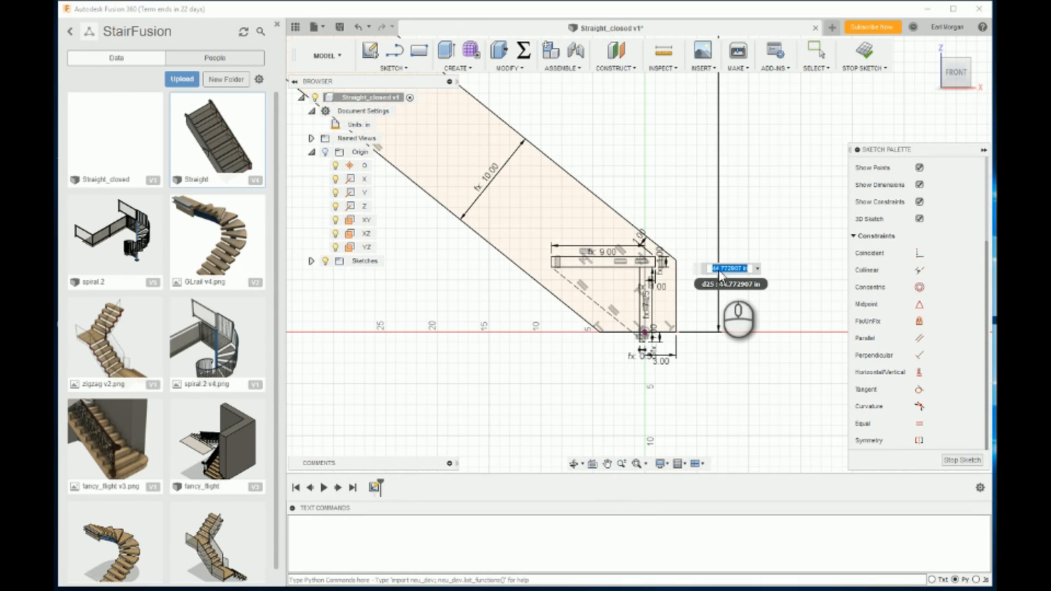
type("count")
left_click(724, 289)
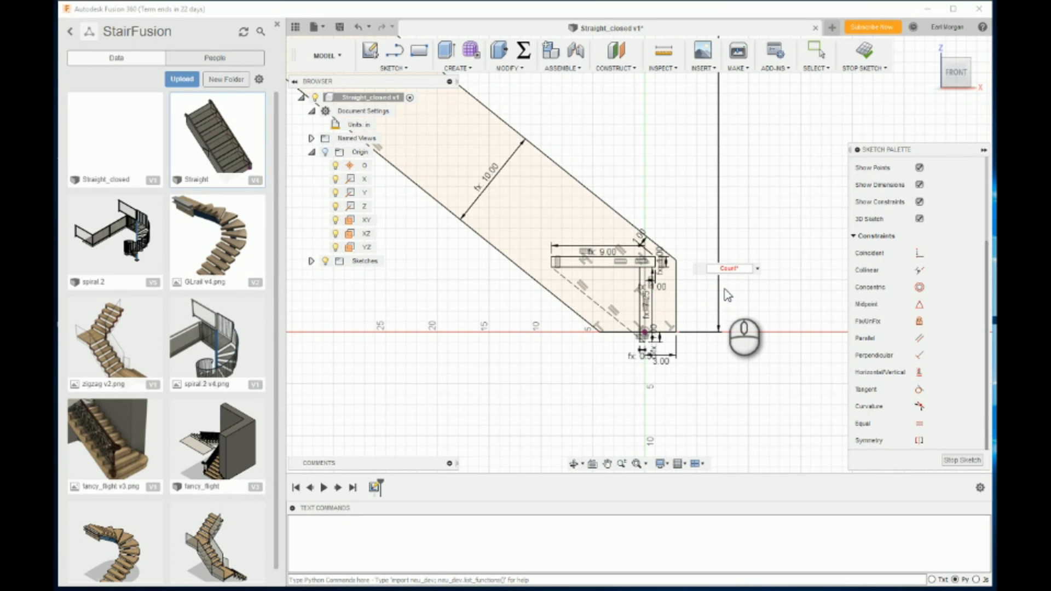
type("*rise")
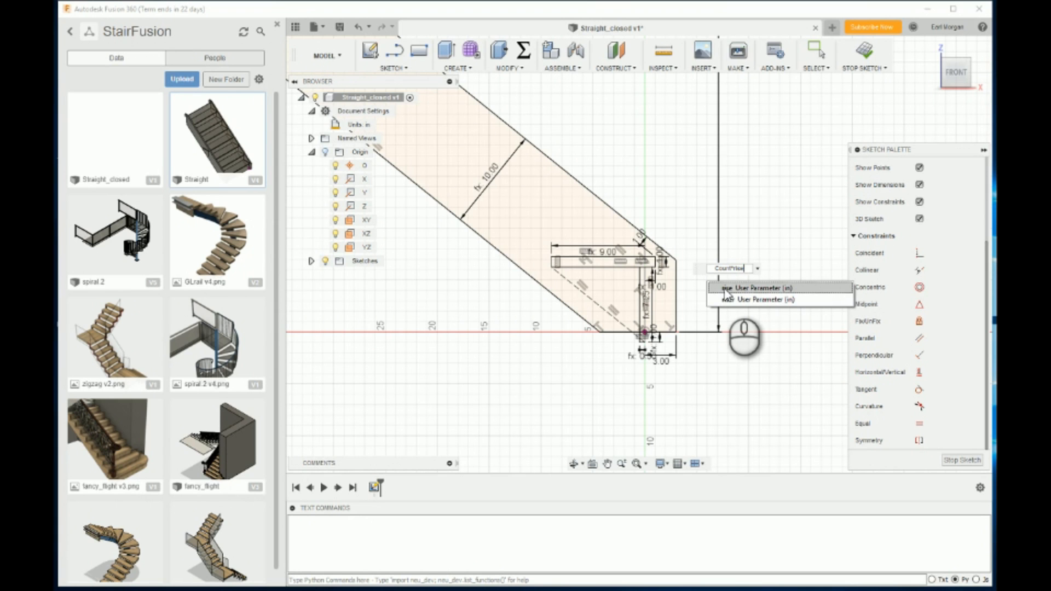
left_click(726, 289)
key("Return")
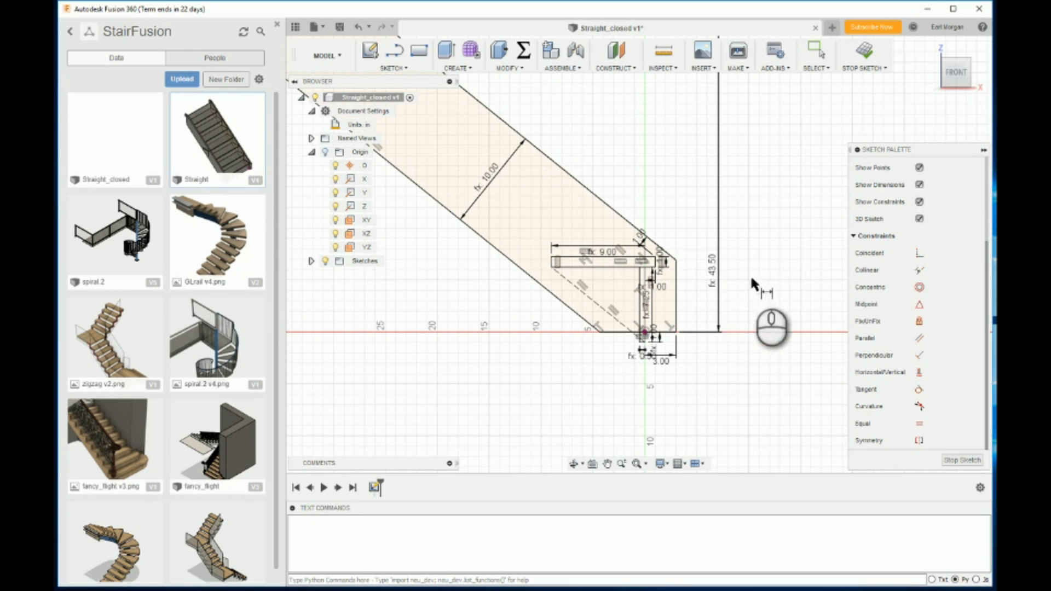
Dimension the horizontal distance between the upper and lower riser rectangles as (Count-1)*run.
scroll(741, 363, "down", 5)
scroll(758, 287, "up", 3)
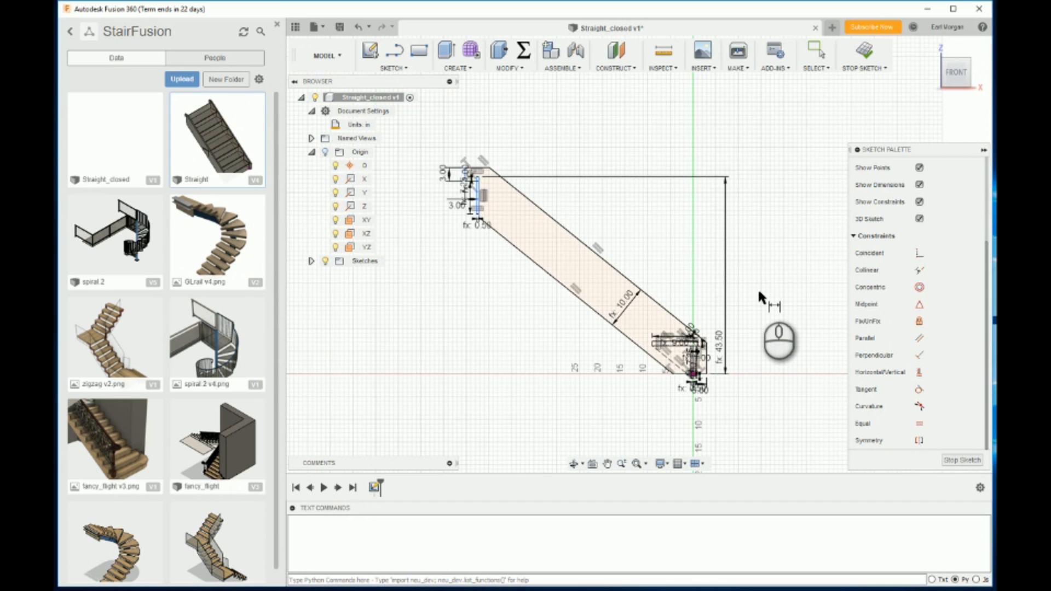
scroll(758, 287, "up", 3)
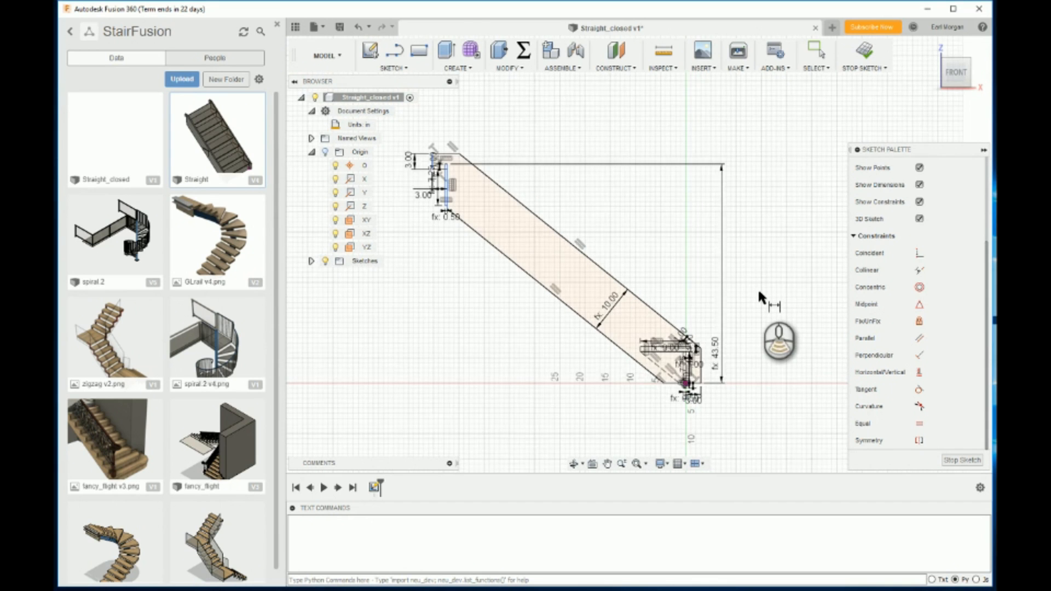
scroll(759, 290, "down", 3)
scroll(610, 291, "up", 3)
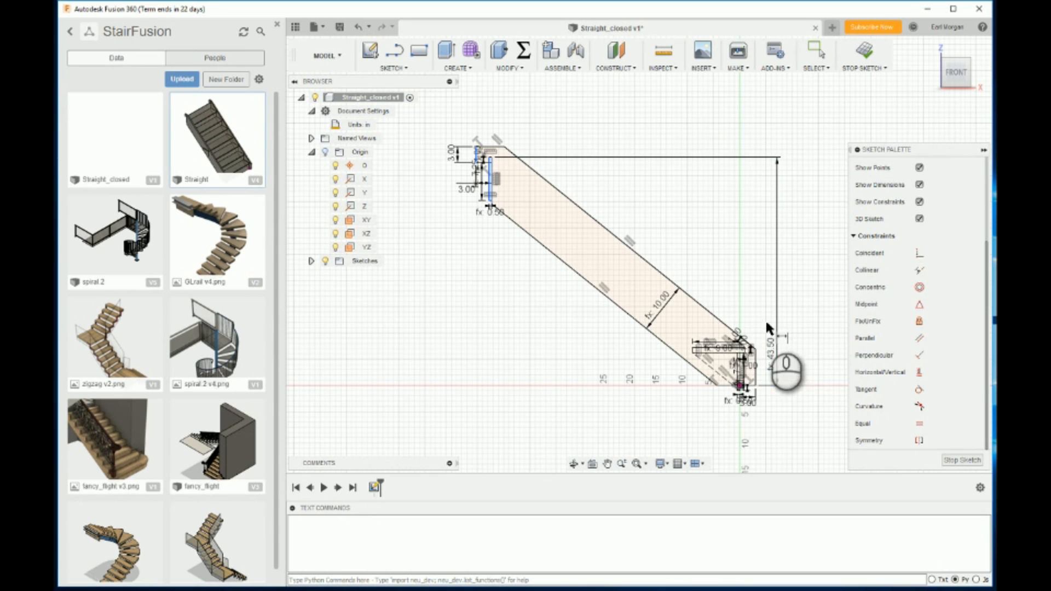
scroll(488, 186, "up", 4)
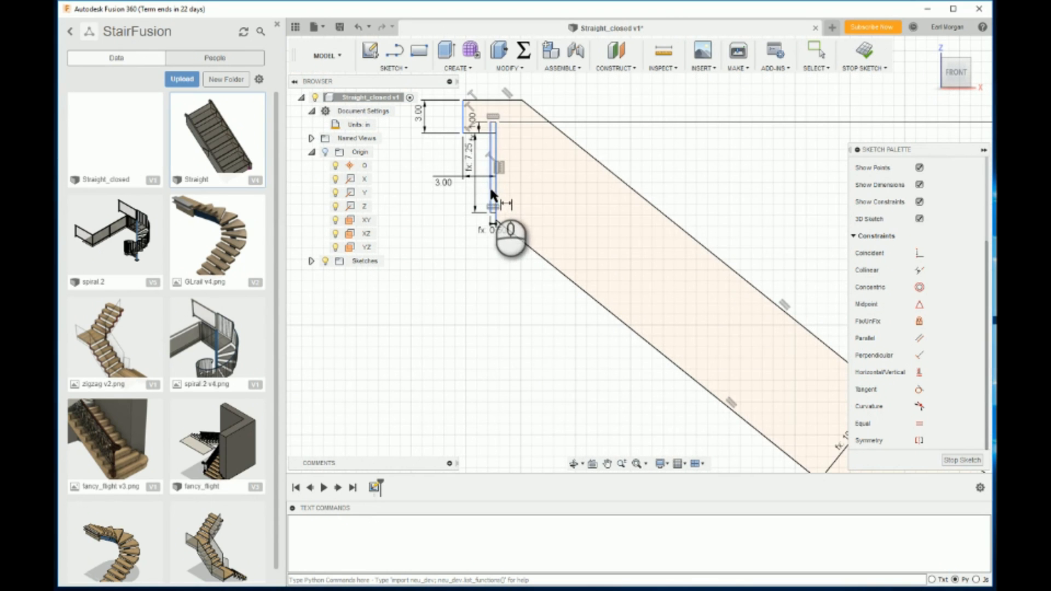
scroll(521, 274, "down", 3)
scroll(712, 421, "up", 3)
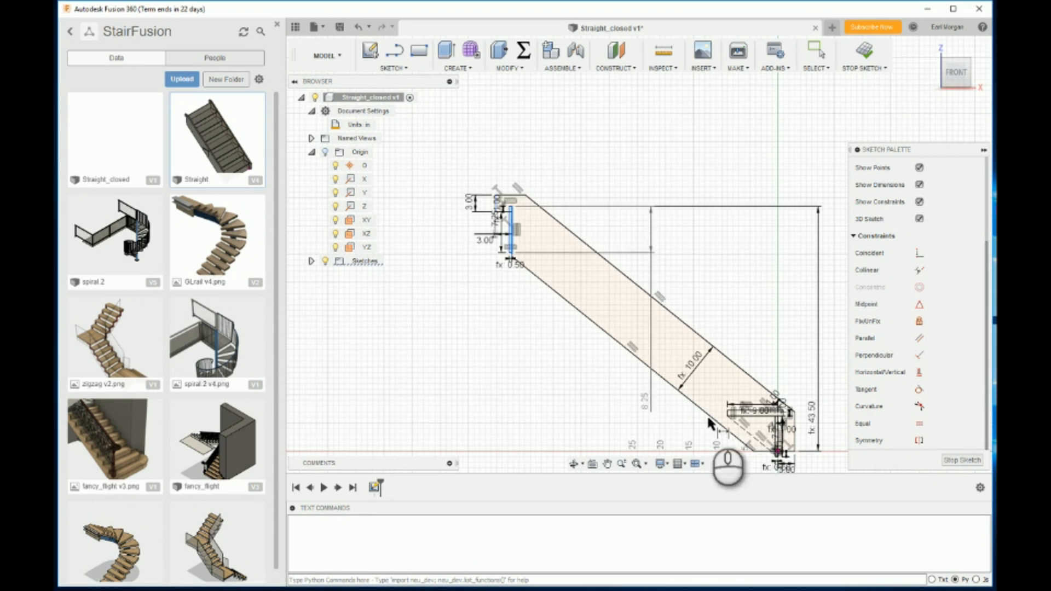
scroll(785, 465, "up", 4)
left_click(761, 382)
scroll(602, 413, "down", 6)
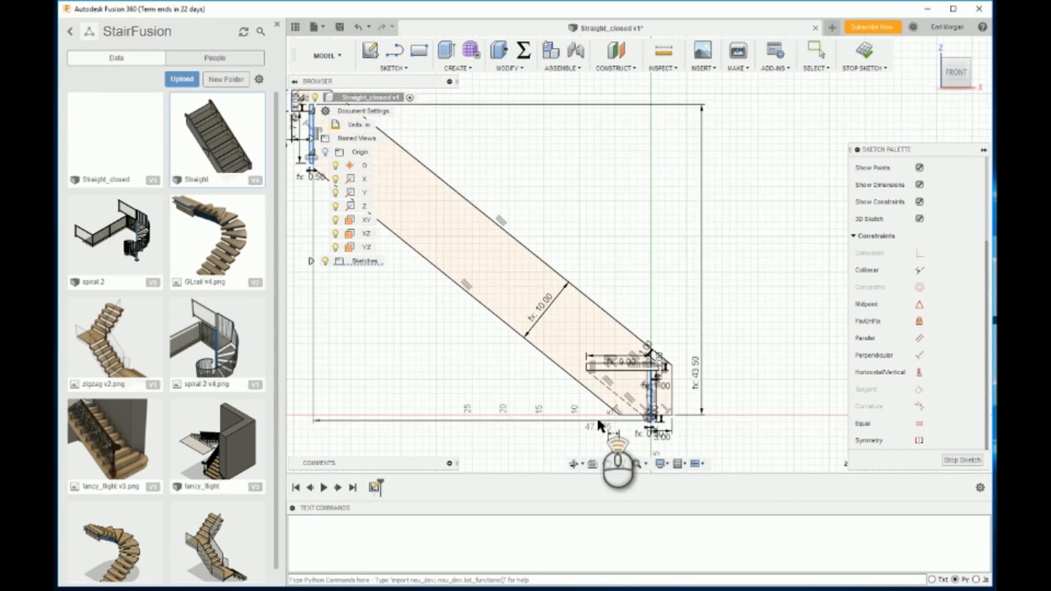
left_click(510, 436)
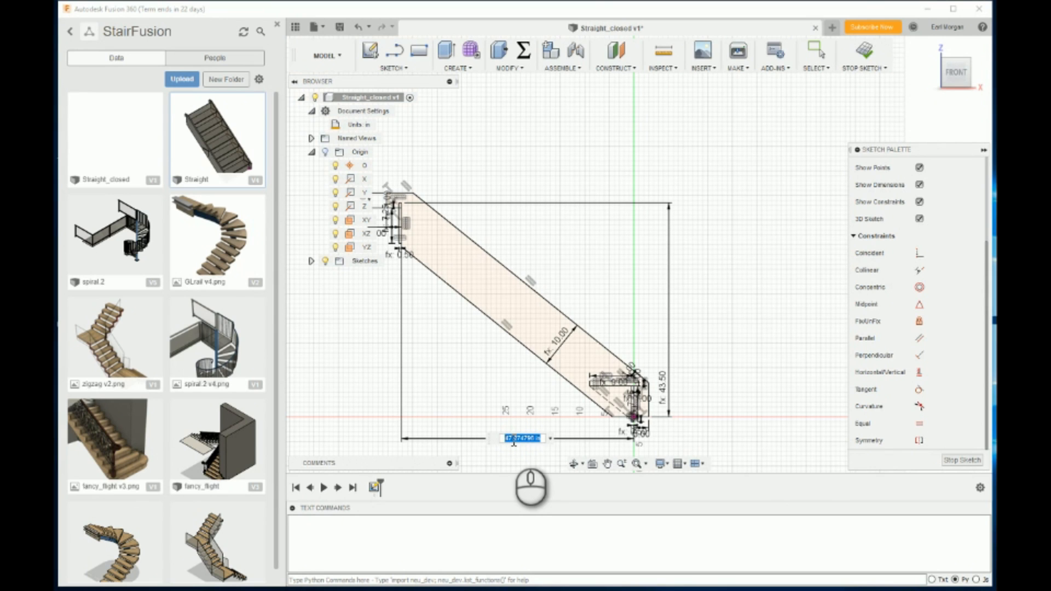
type("coun")
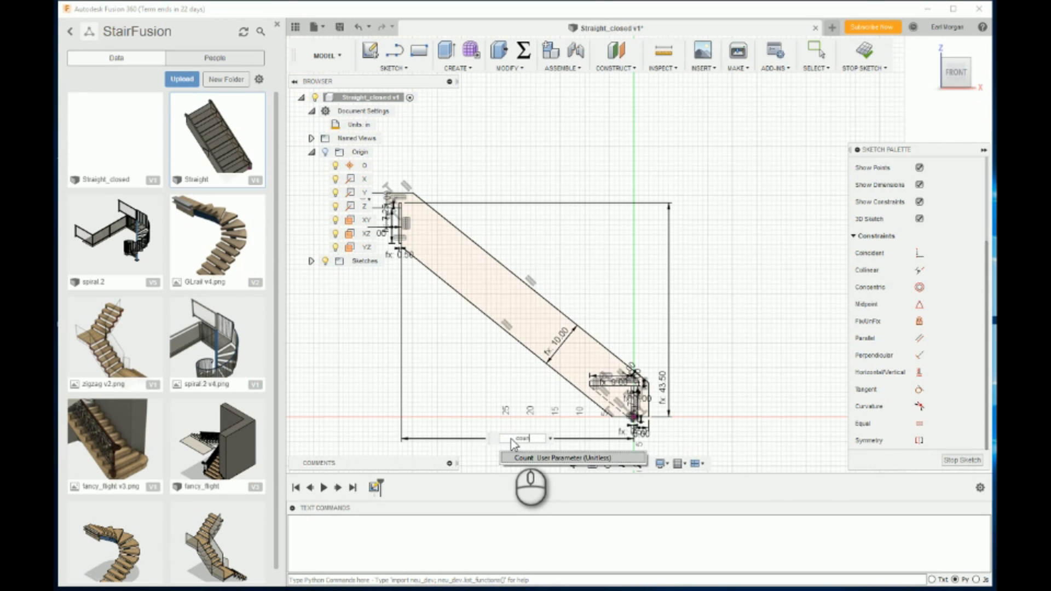
type("u")
key("Return")
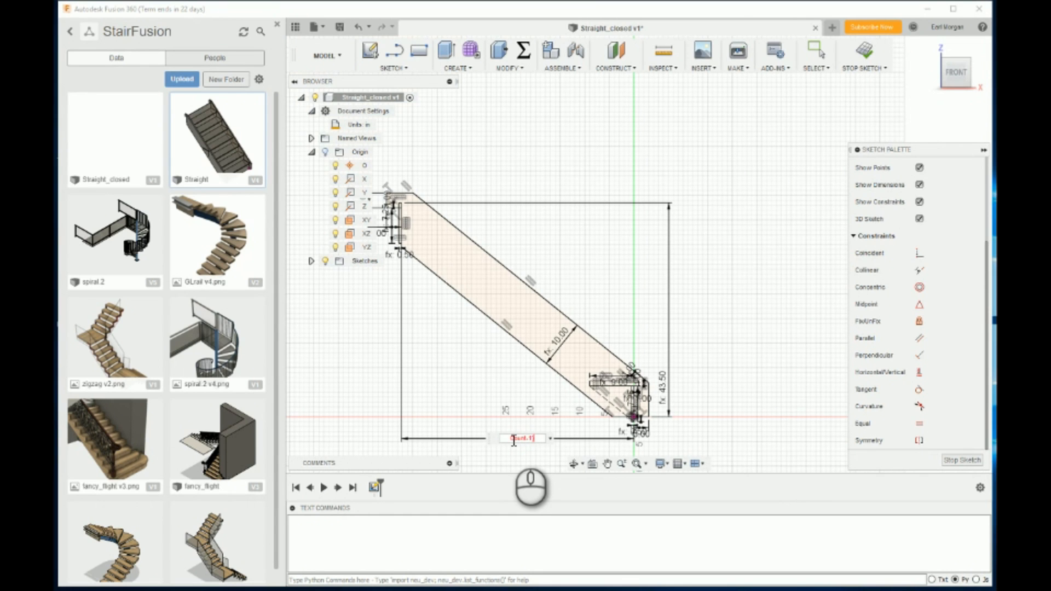
key("Left")
key("Left")
key("Left")
key("Left")
key("Left")
key("Left")
key("Left")
key("Right")
key("Right")
key("Right")
key("Right")
key("Right")
key("Right")
type("run")
key("Return")
key("Return")
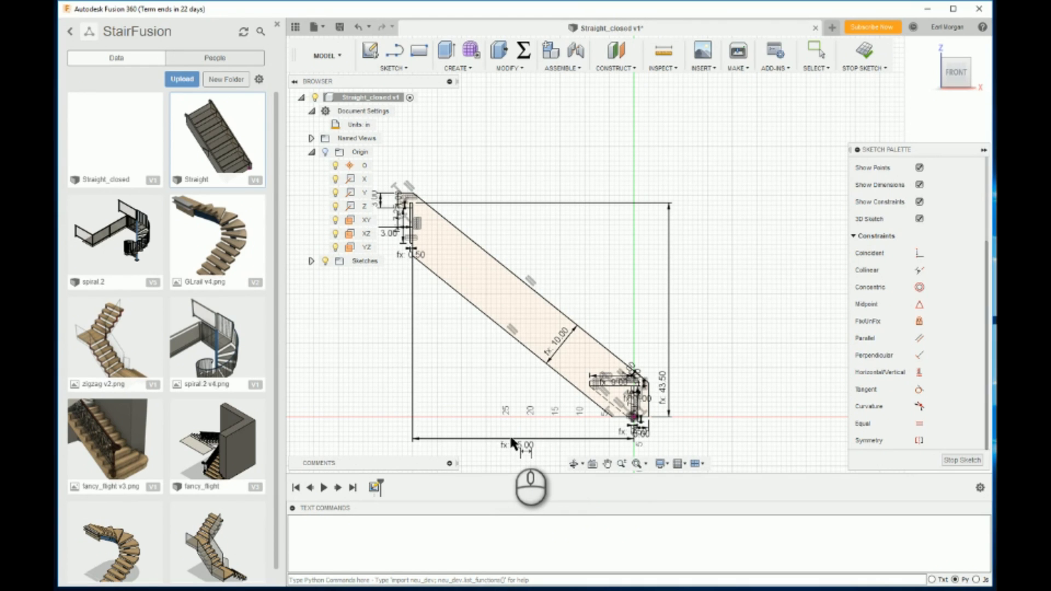
Finish the staircase sketch, and reopen Sketch1 for editing.
scroll(494, 222, "up", 6)
scroll(488, 206, "down", 8)
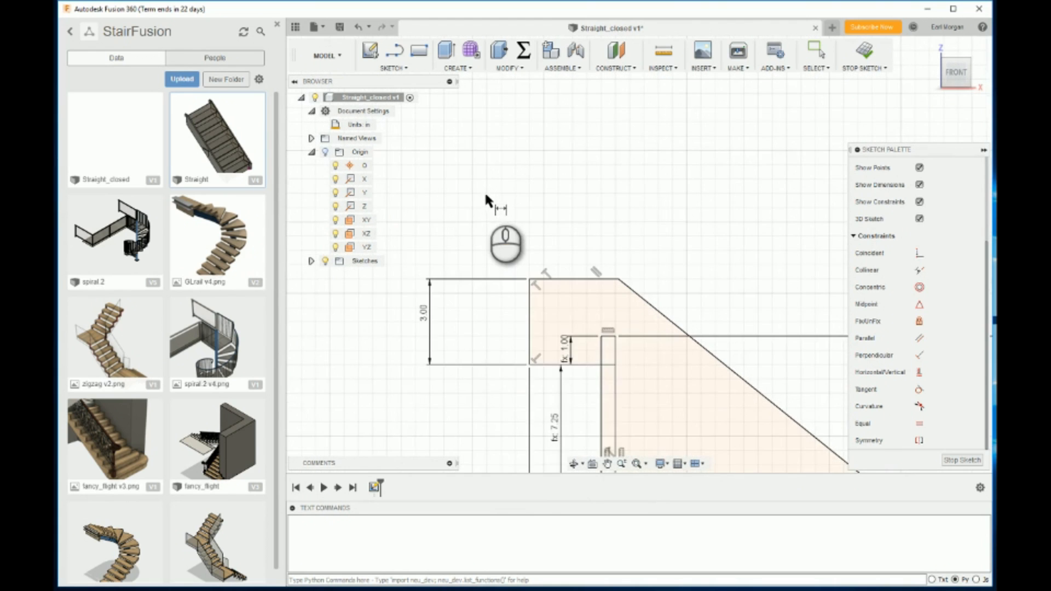
scroll(622, 291, "up", 10)
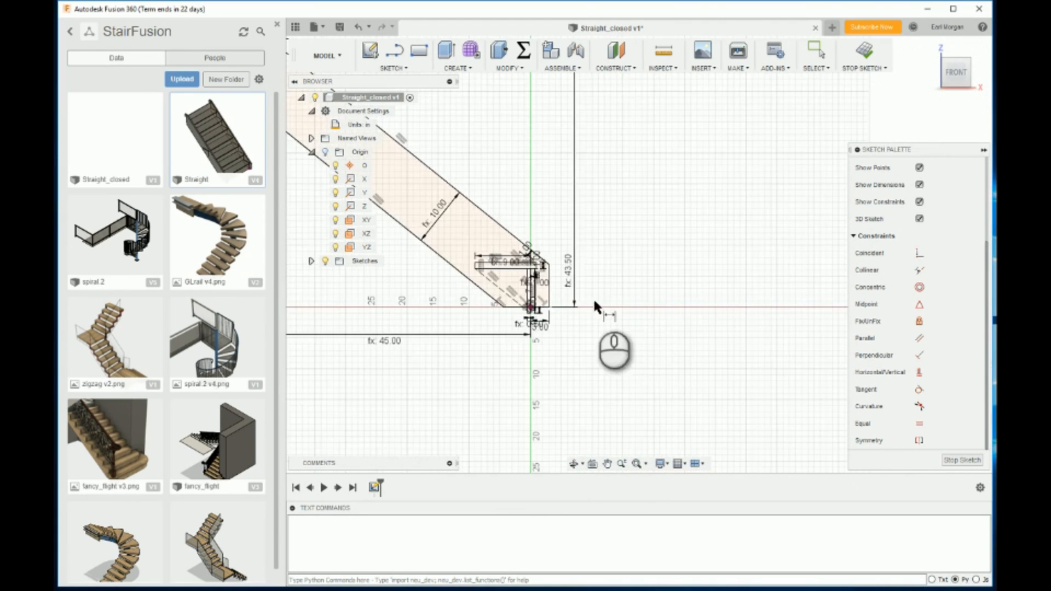
scroll(675, 317, "down", 10)
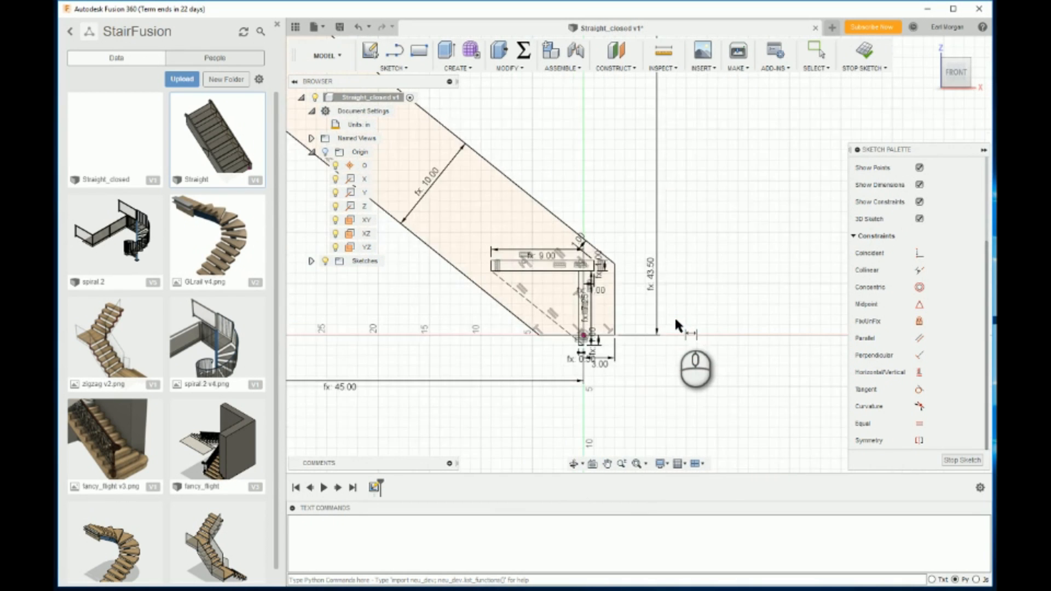
left_click(867, 53)
scroll(807, 230, "up", 5)
scroll(669, 438, "down", 3)
scroll(677, 425, "up", 2)
scroll(681, 420, "down", 6)
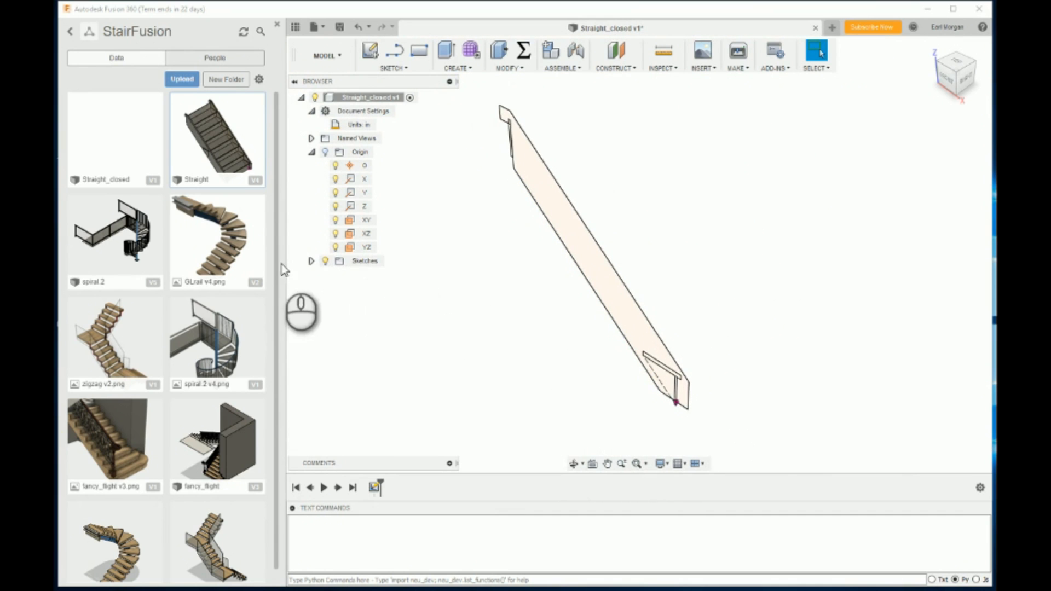
left_click(311, 261)
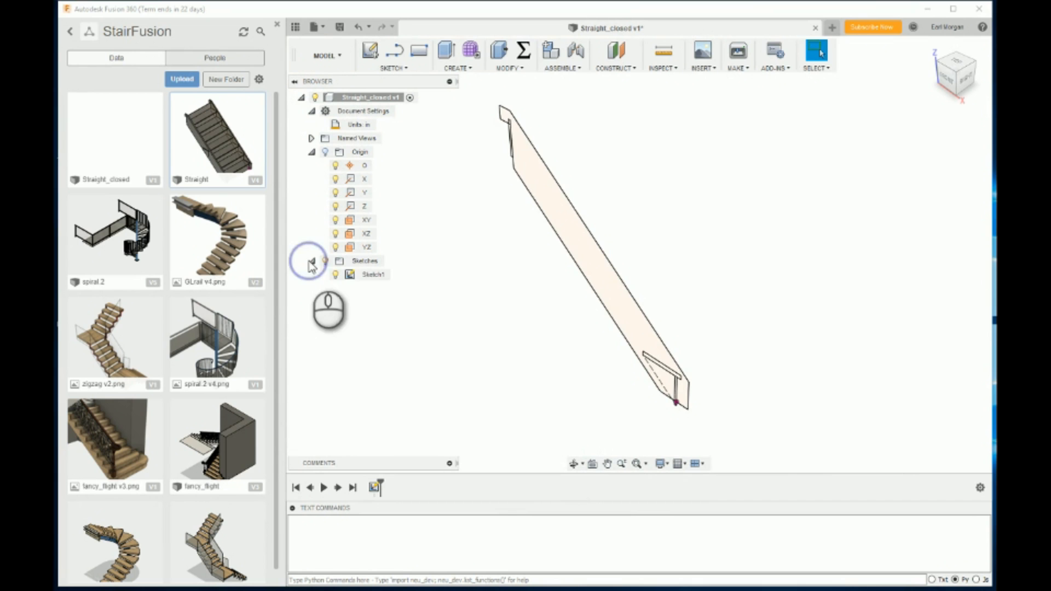
right_click(372, 276)
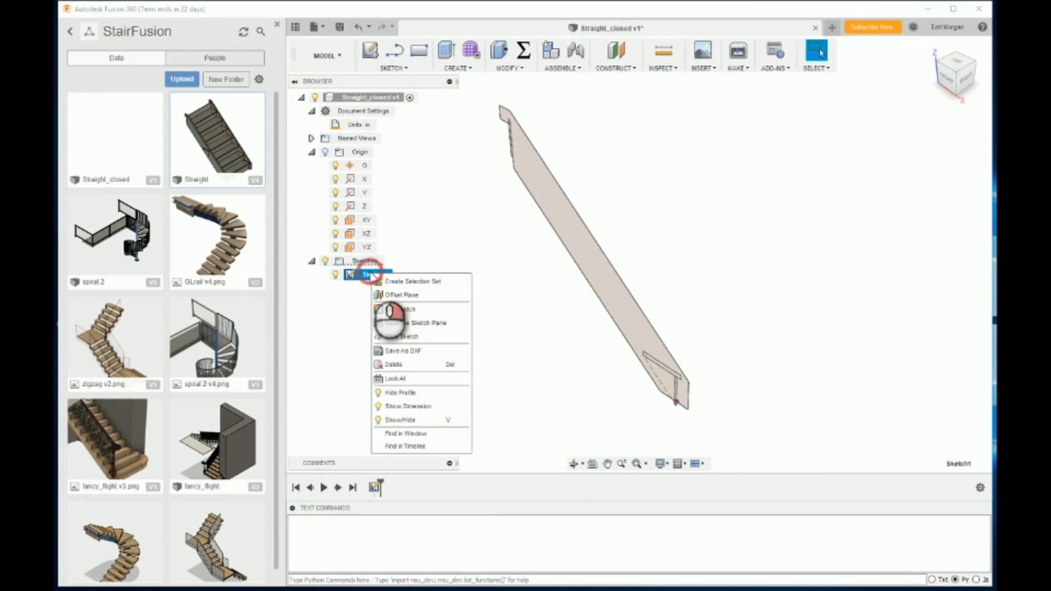
left_click(389, 309)
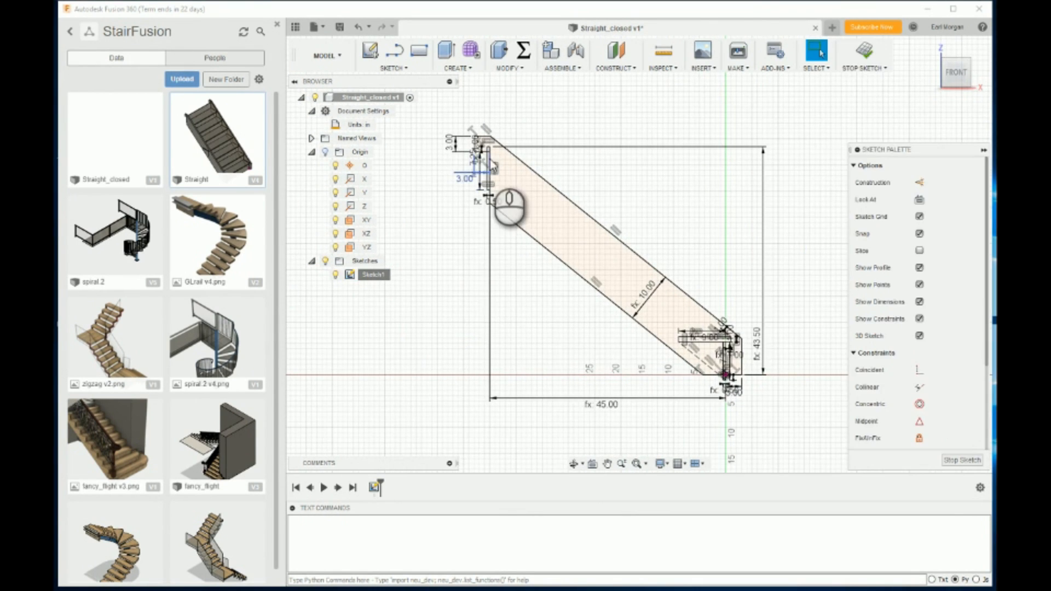
Convert the upper riser, tread and lower riser rectangles to construction geometry, and finish the sketch.
scroll(488, 160, "up", 5)
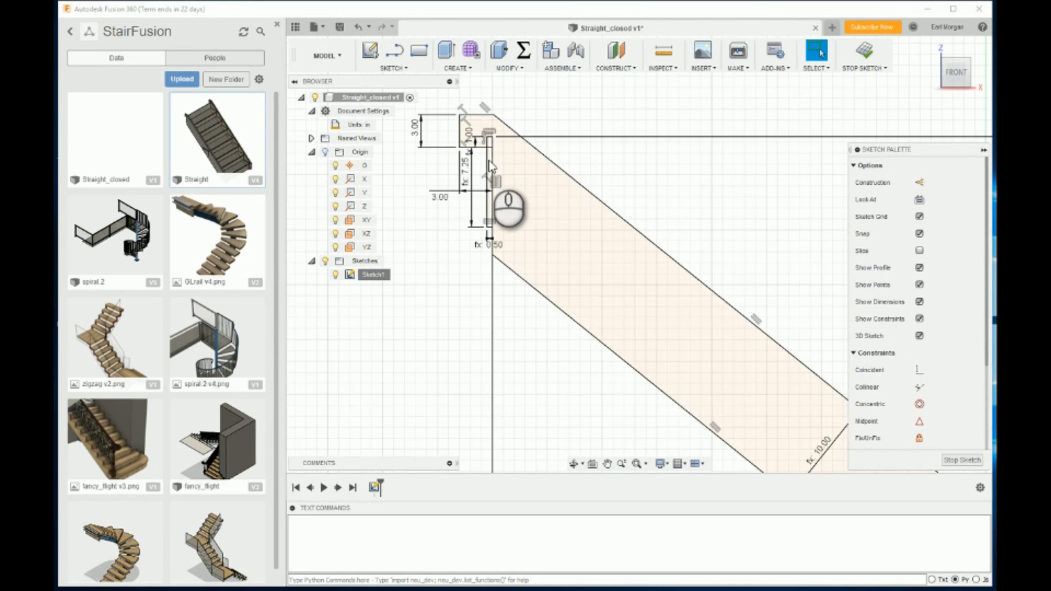
left_click(489, 164)
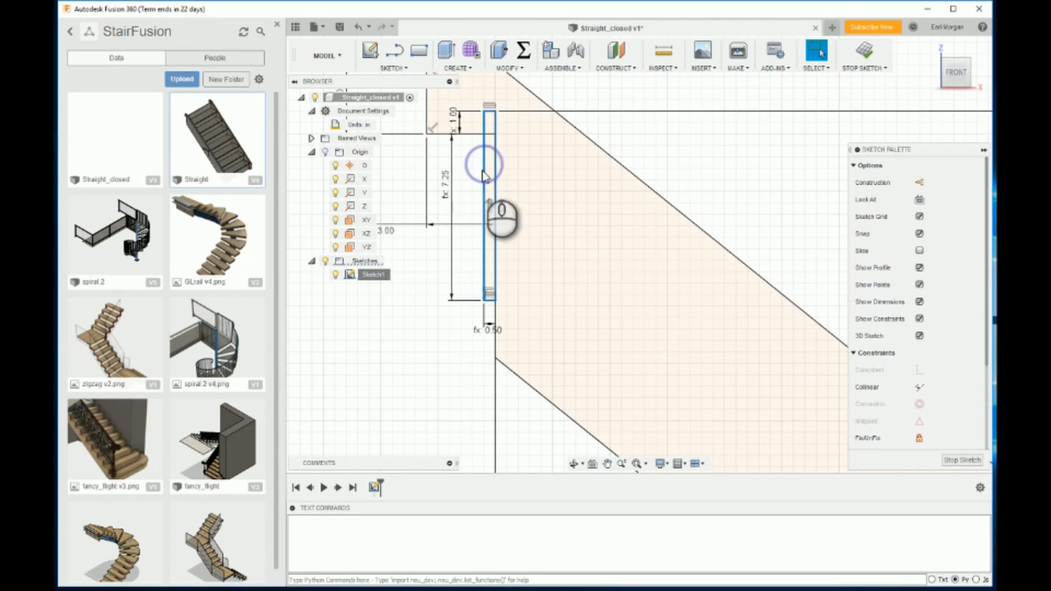
middle_click_drag(470, 202, 459, 230)
scroll(455, 234, "up", 4)
scroll(699, 336, "up", 2)
scroll(700, 403, "down", 6)
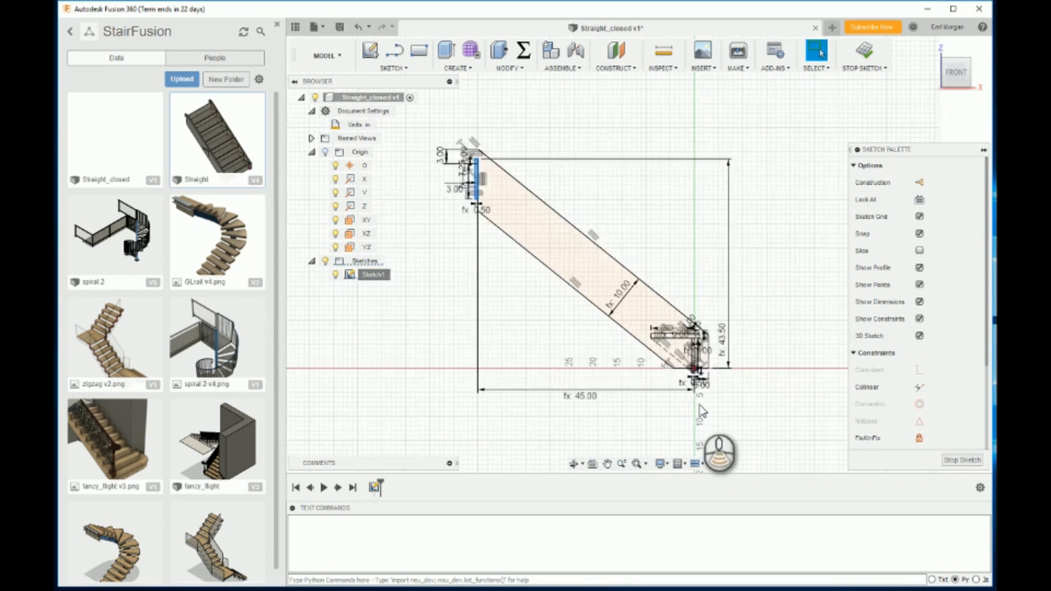
left_click(622, 254)
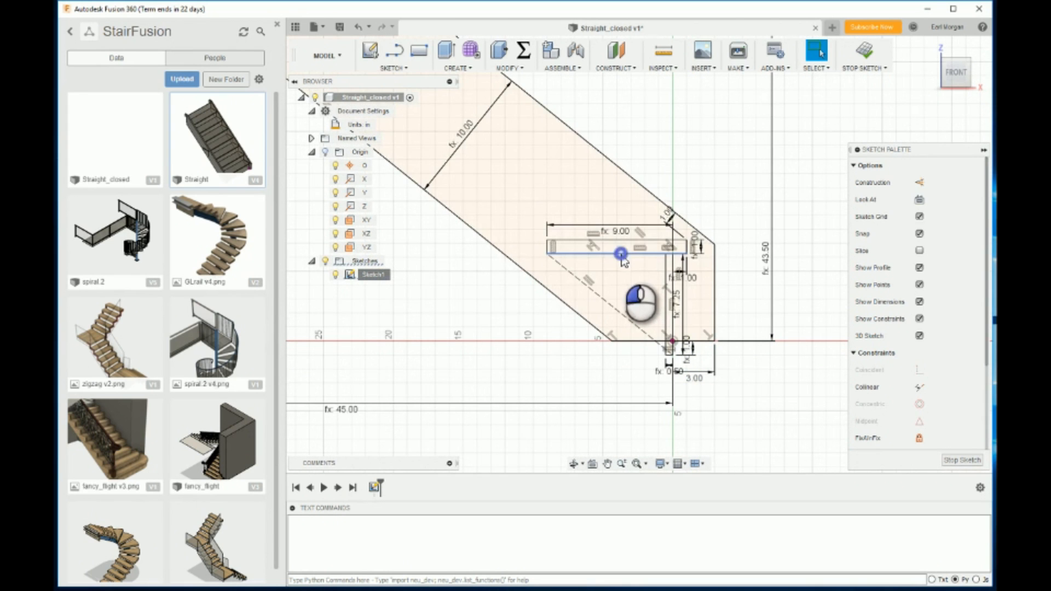
left_click(667, 330)
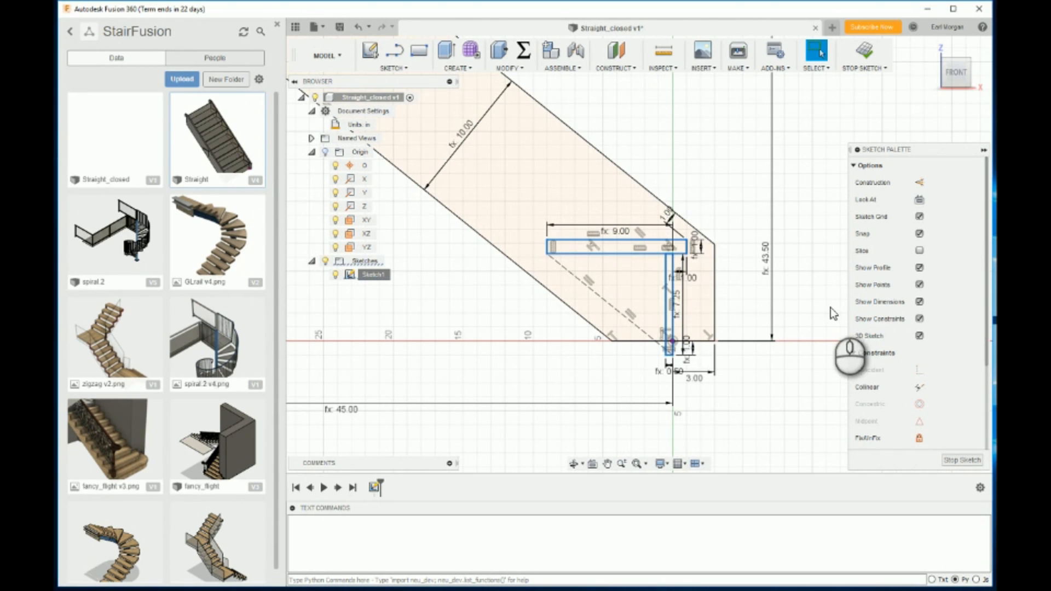
left_click(919, 184)
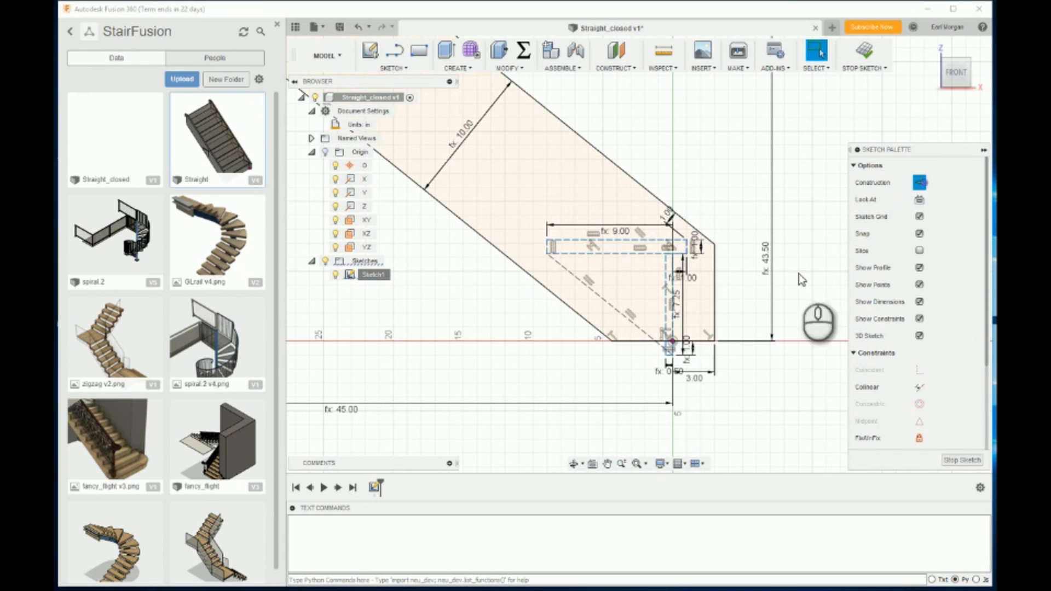
left_click(865, 53)
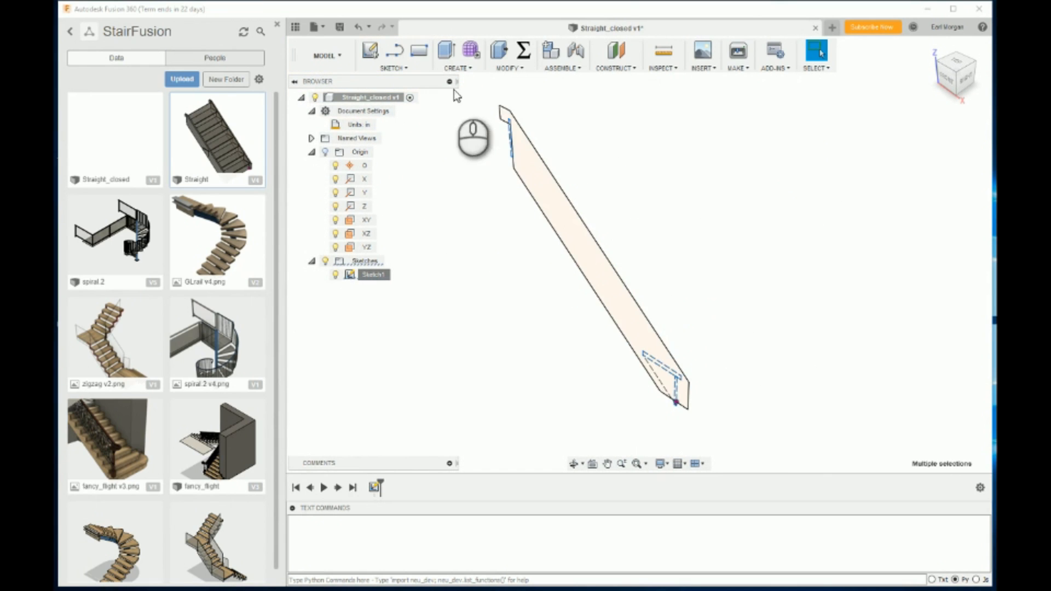
Extrude the stringer profile by the stringerthk parameter as a new body, and make Sketch1 visible again.
left_click(501, 51)
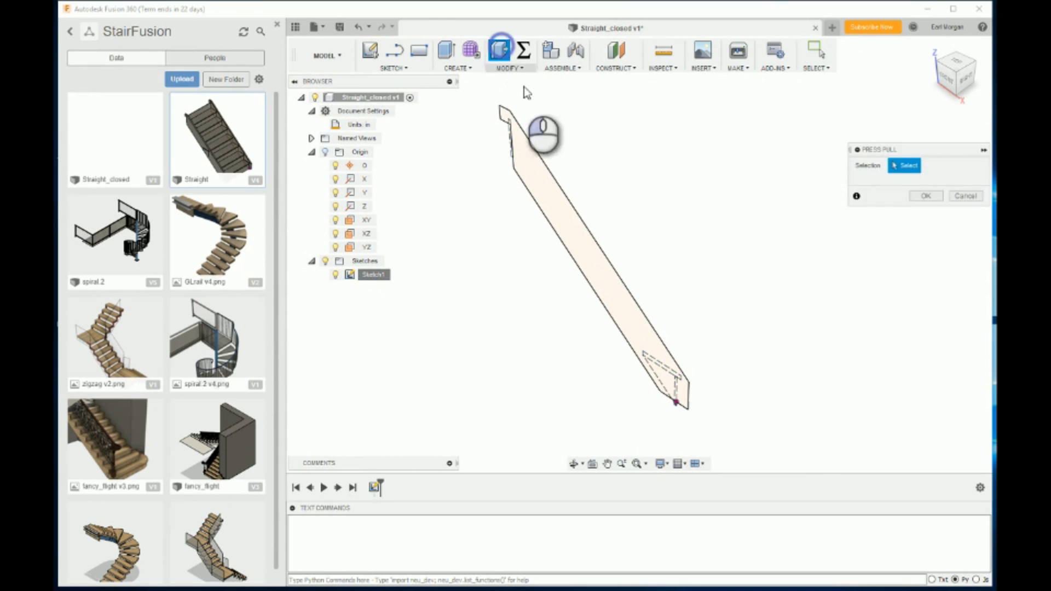
left_click(555, 197)
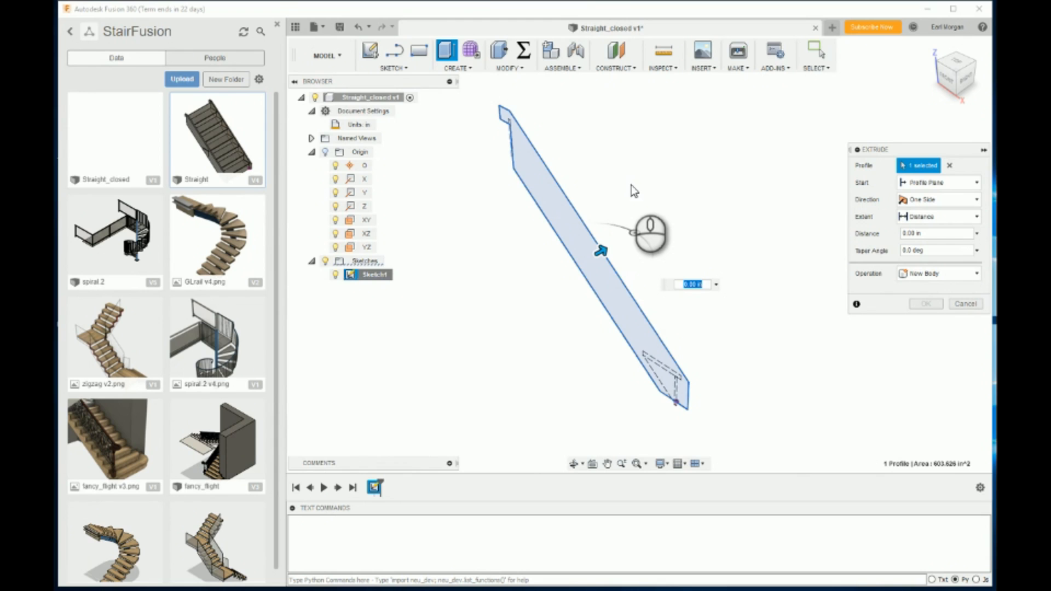
type("thk")
key("Return")
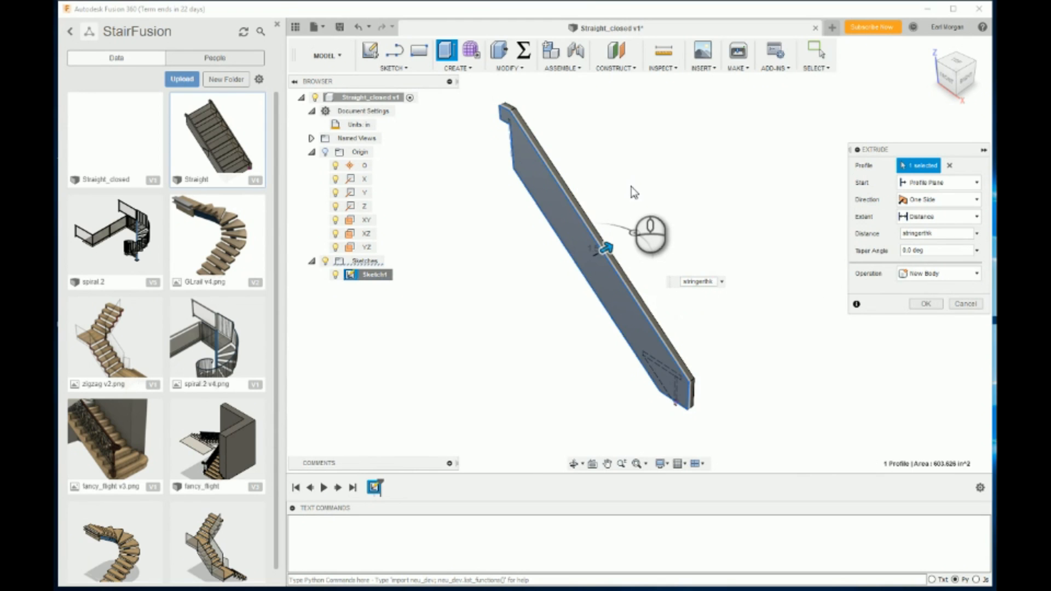
left_click(925, 304)
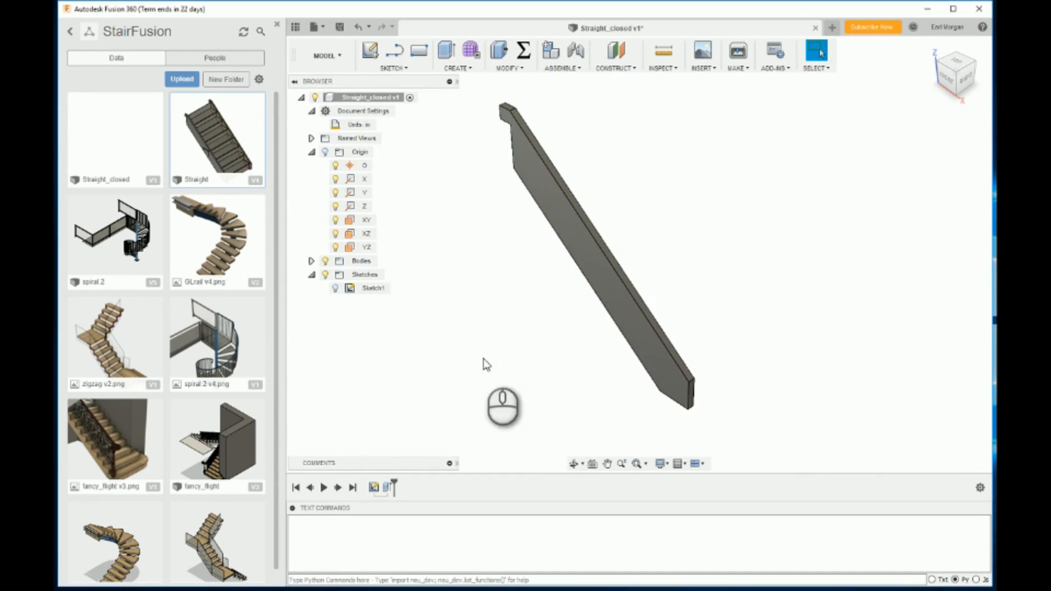
left_click(335, 288)
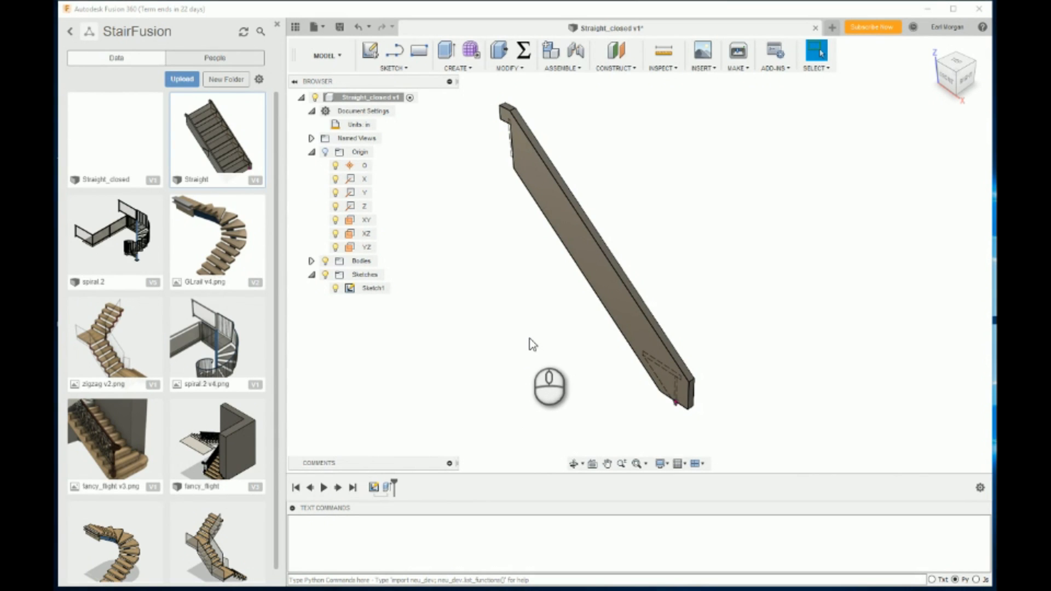
left_click(497, 51)
scroll(496, 131, "down", 1)
scroll(496, 131, "up", 4)
scroll(646, 336, "down", 5)
scroll(555, 300, "down", 4)
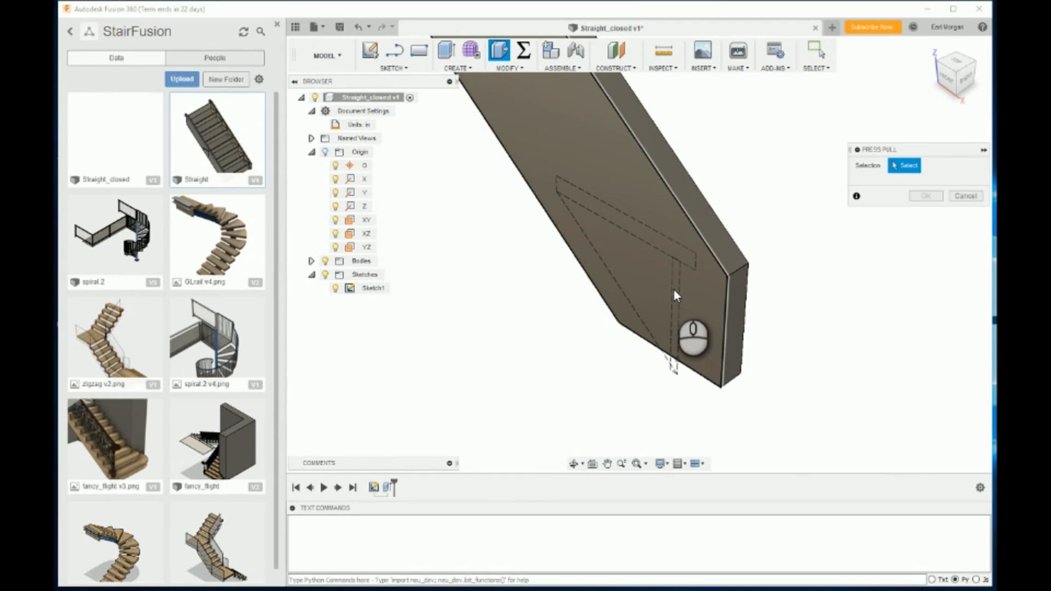
scroll(675, 293, "down", 2)
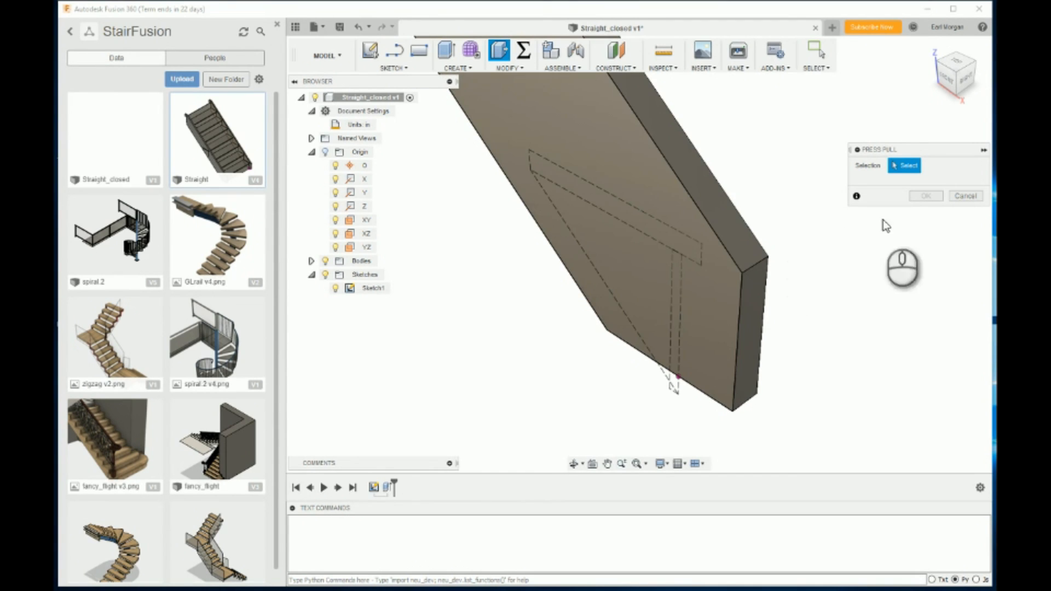
left_click(965, 196)
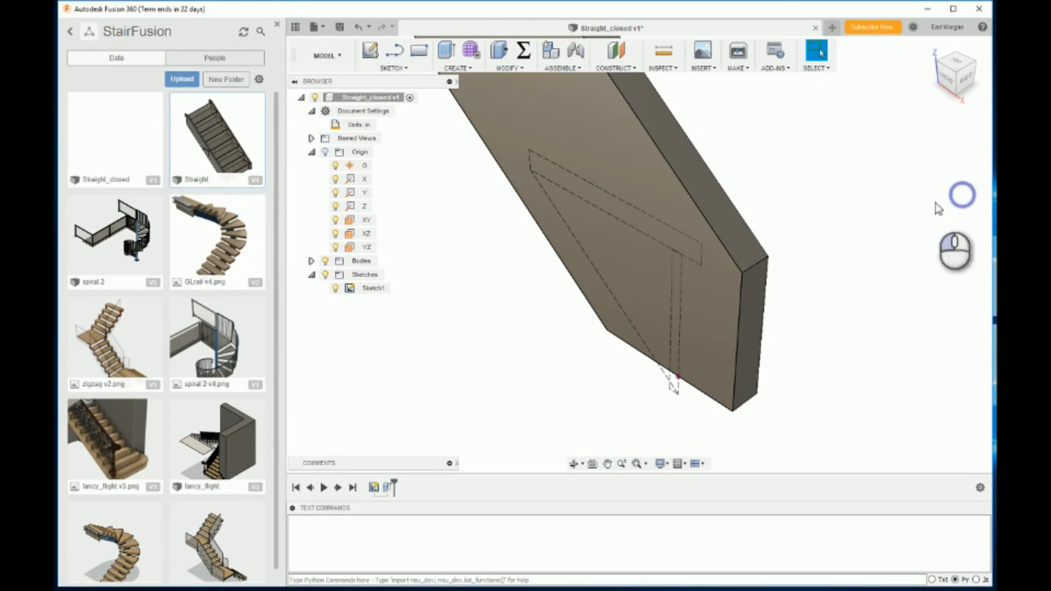
Edit Sketch1 to turn the tread, lower riser and upper riser rectangles back into regular geometry, and finish the sketch.
right_click(366, 289)
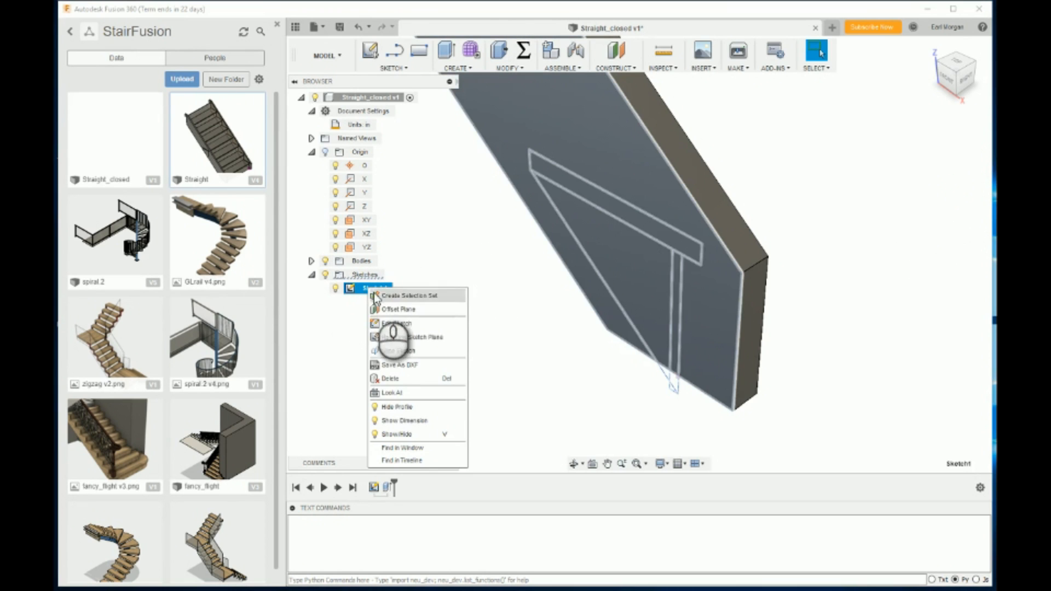
left_click(391, 324)
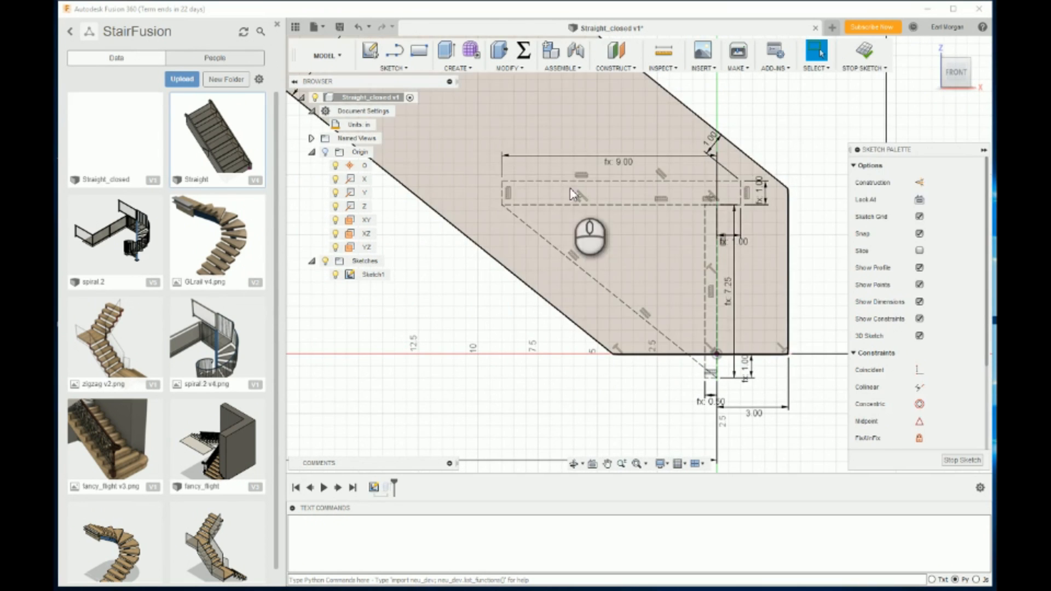
left_click(556, 204)
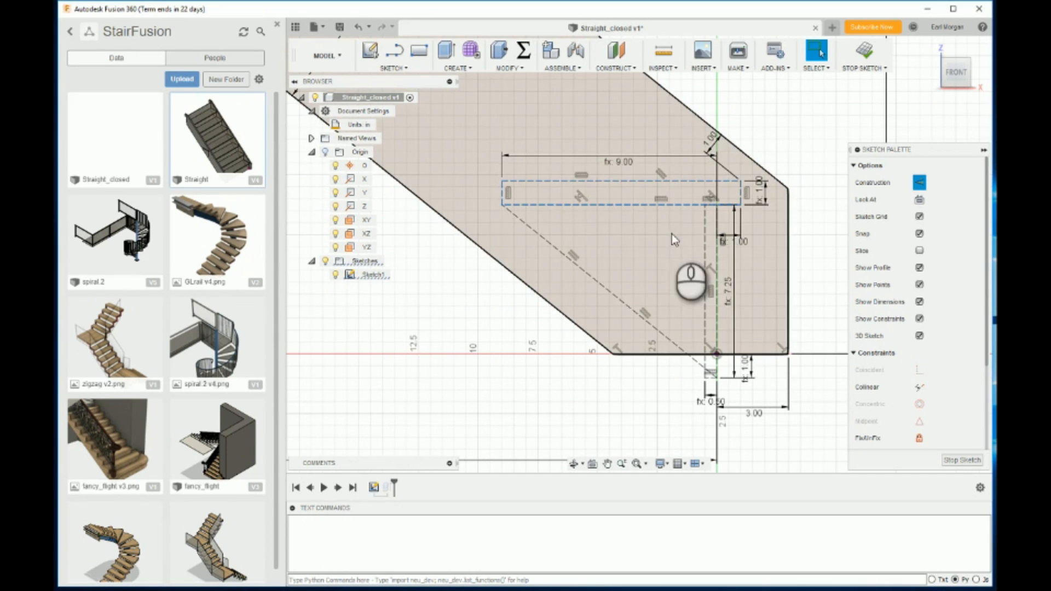
left_click(706, 241)
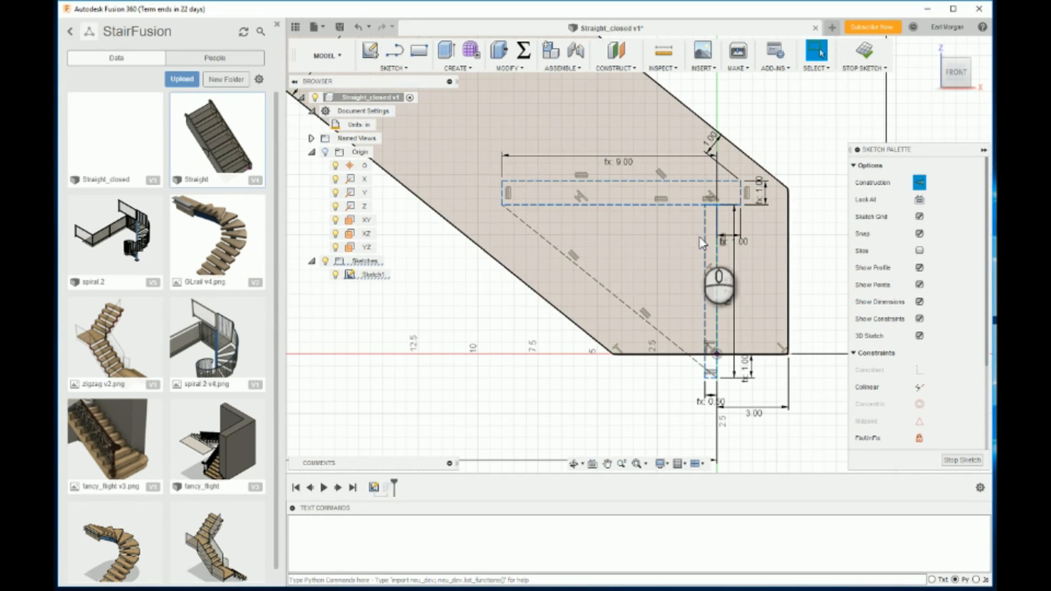
scroll(600, 366, "down", 3)
scroll(597, 371, "down", 2)
scroll(495, 255, "up", 5)
scroll(457, 274, "up", 3)
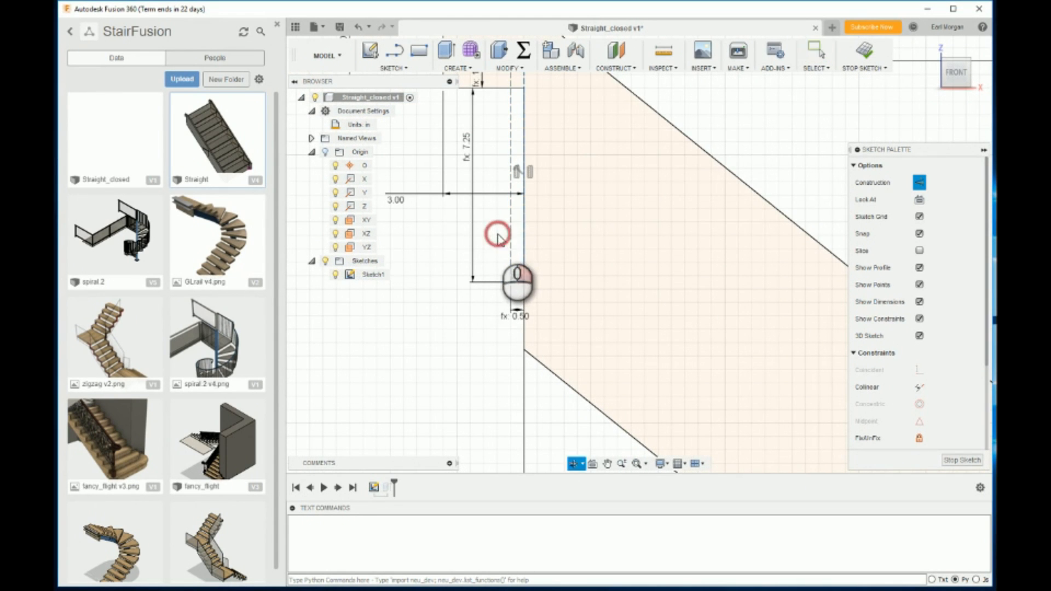
right_click(498, 235)
left_click(498, 235)
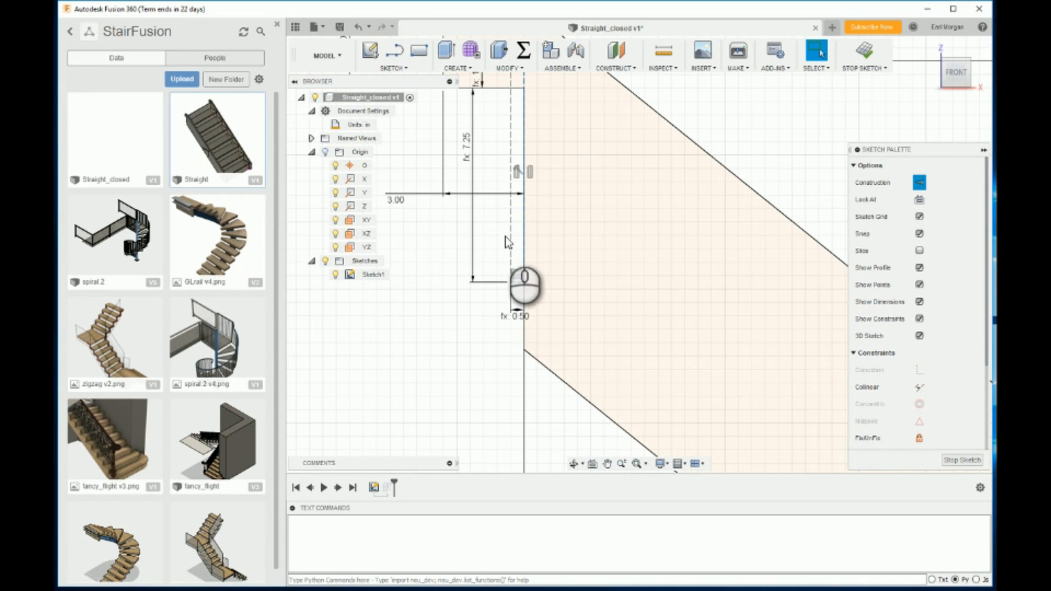
left_click(510, 237)
left_click(510, 239)
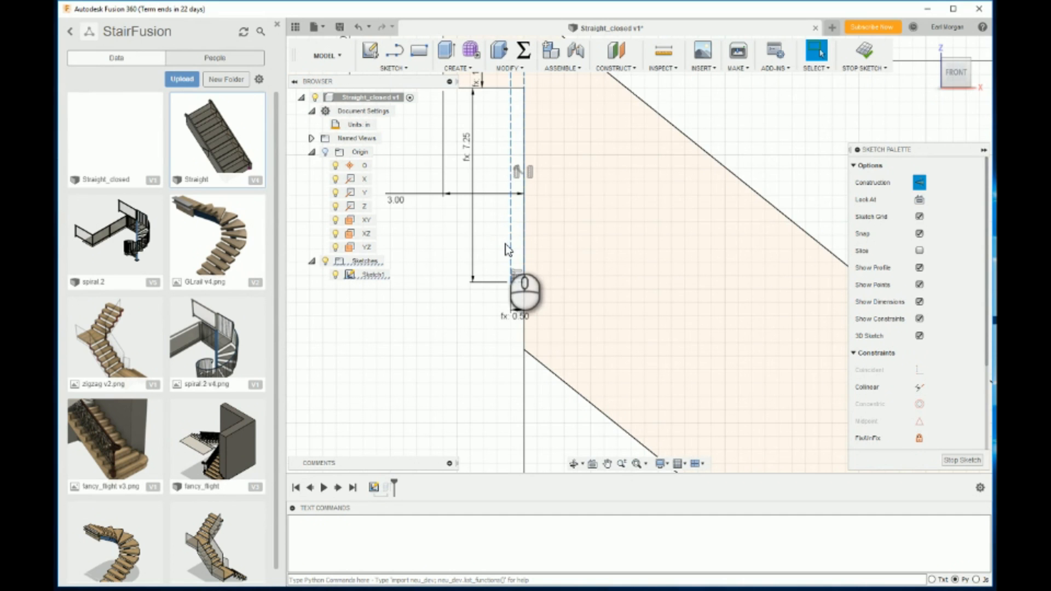
scroll(479, 253, "down", 3)
scroll(482, 256, "down", 5)
scroll(703, 386, "up", 5)
scroll(732, 365, "down", 5)
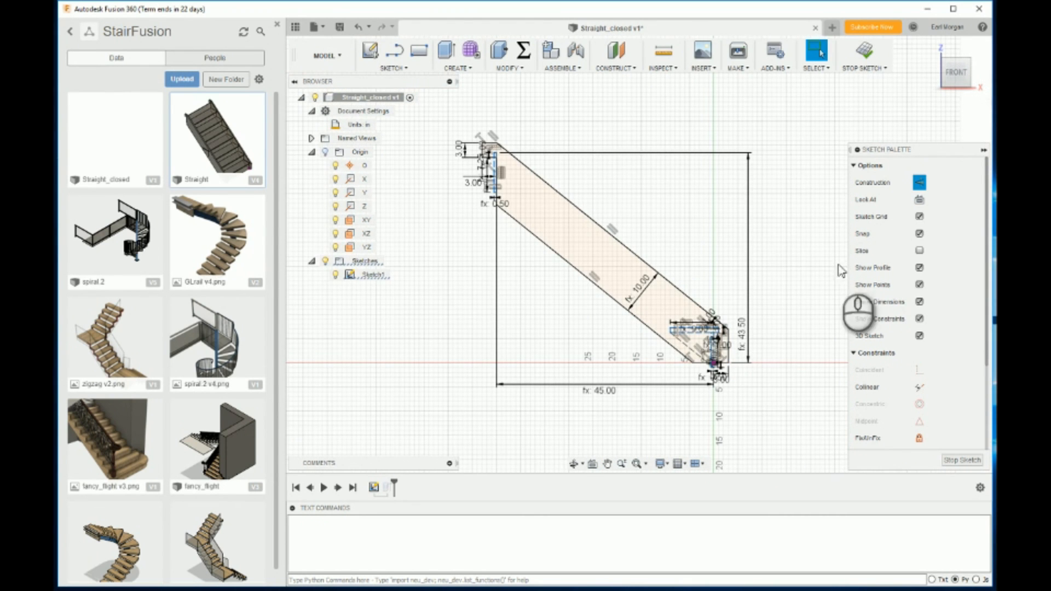
left_click(924, 186)
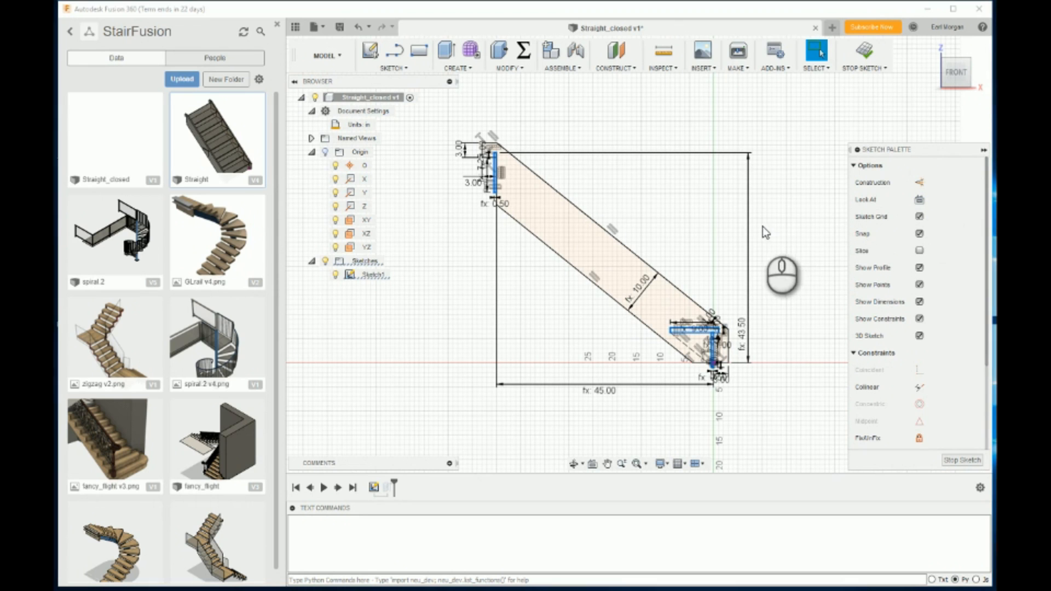
left_click(865, 51)
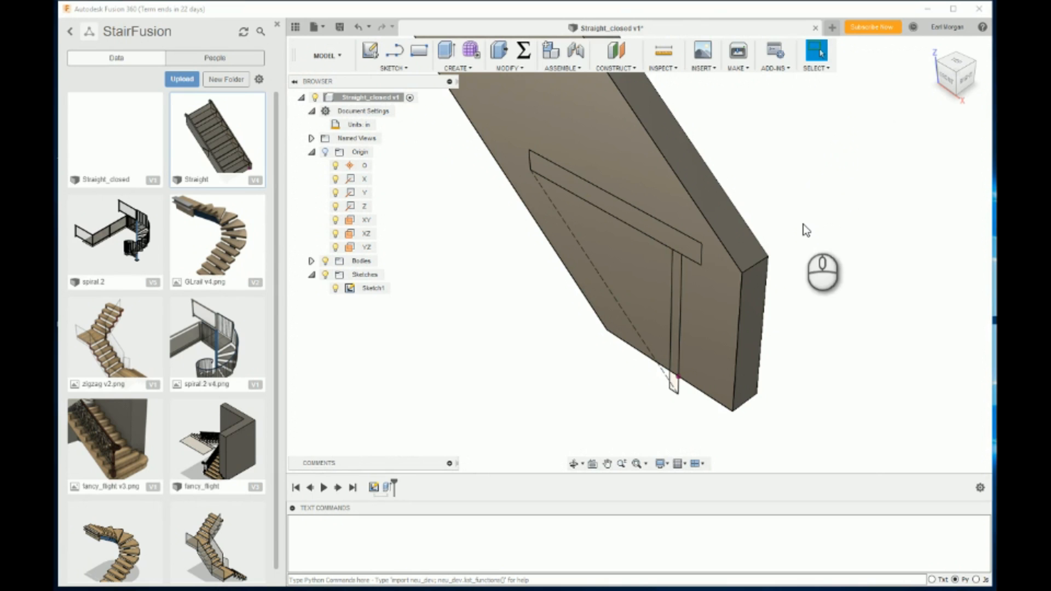
Start extruding both parts of the lower riser profile with the distance set to -Width + 2 * (stringerthk).
left_click(498, 50)
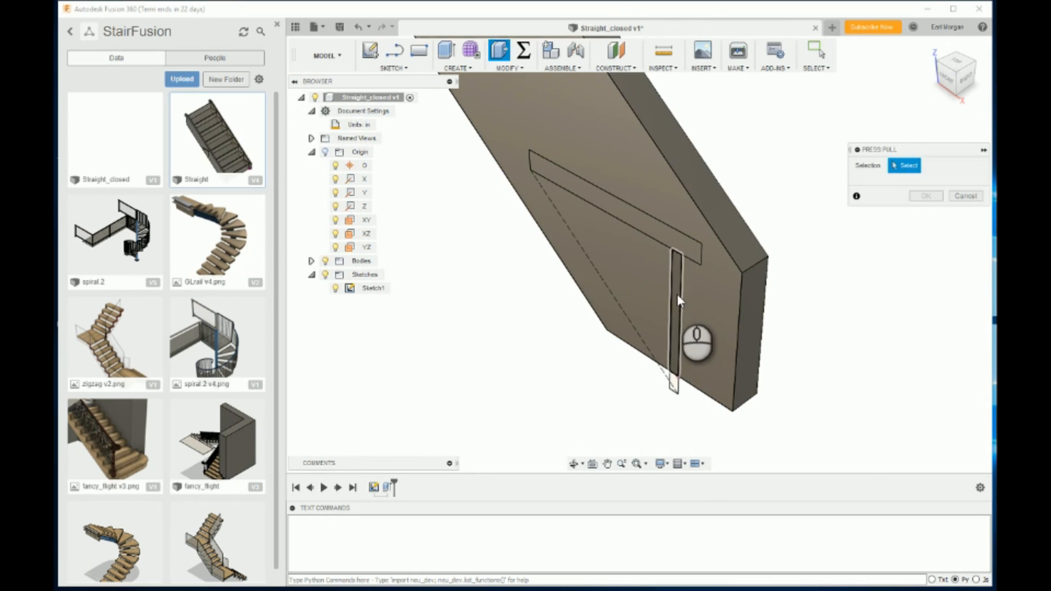
left_click(668, 379)
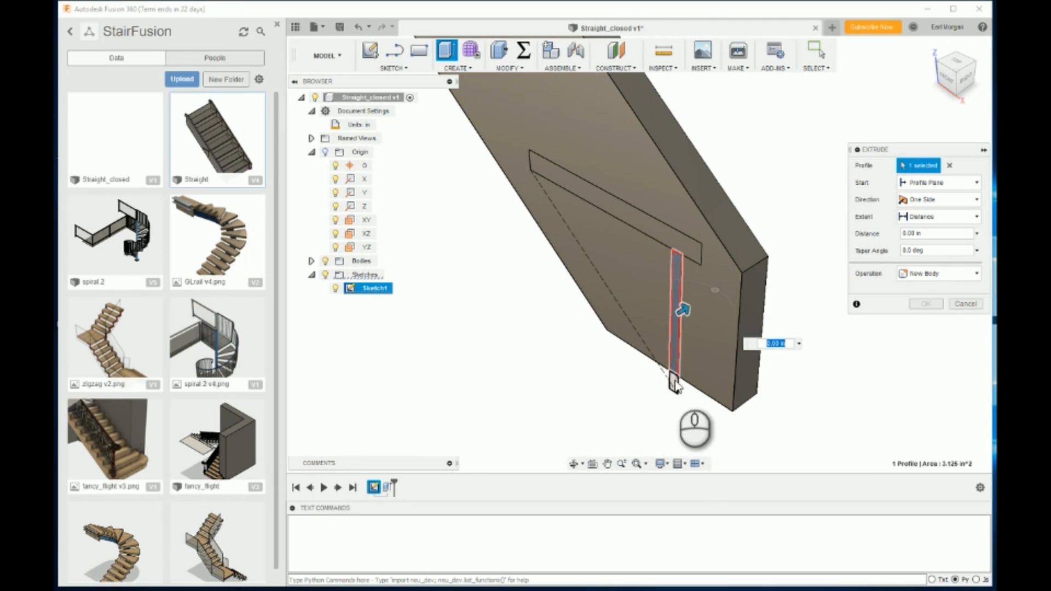
left_click(675, 384)
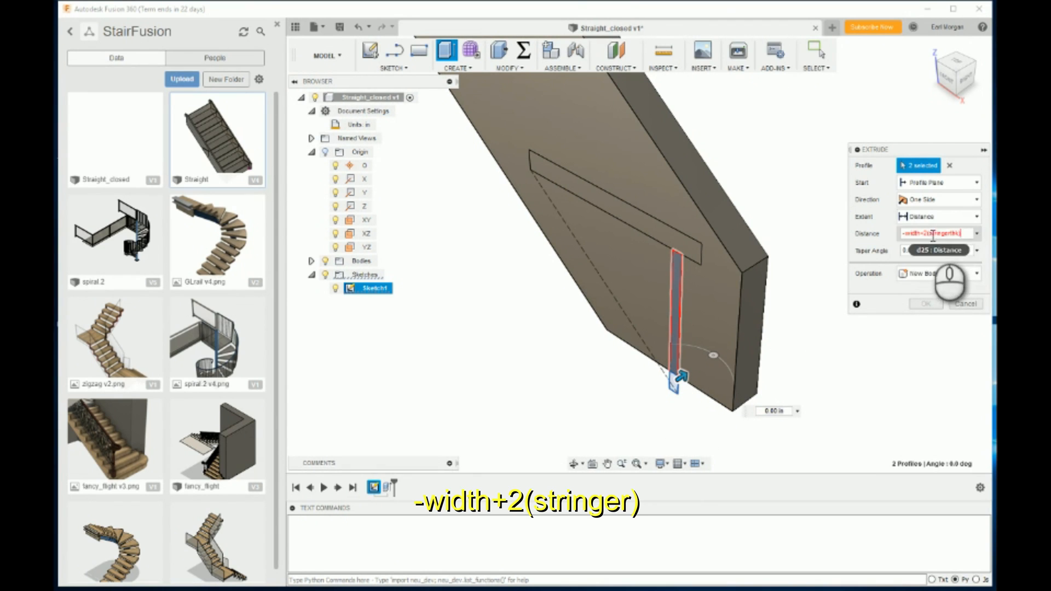
type(")")
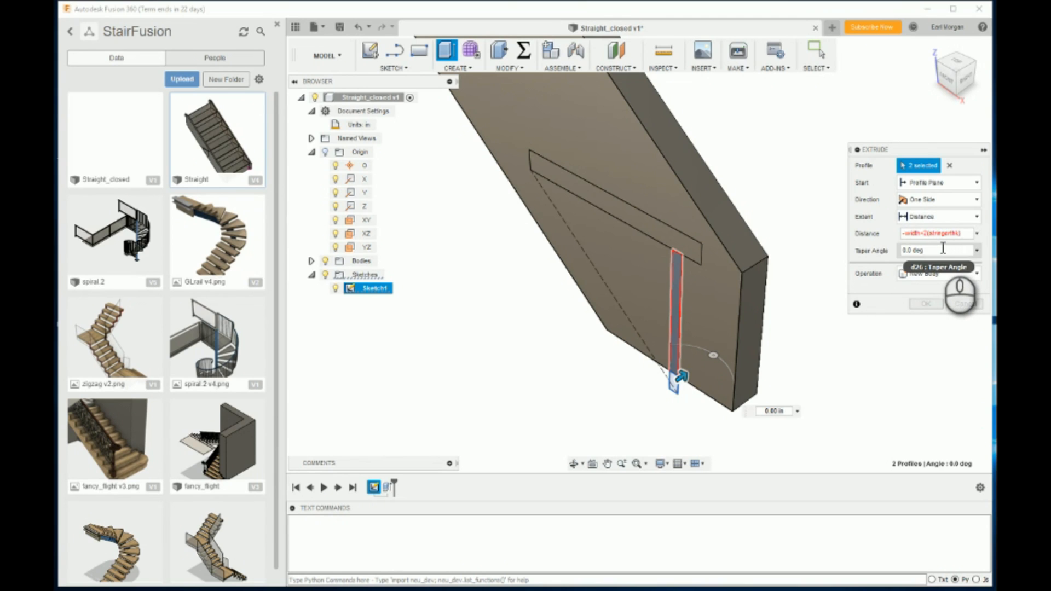
left_click(934, 233)
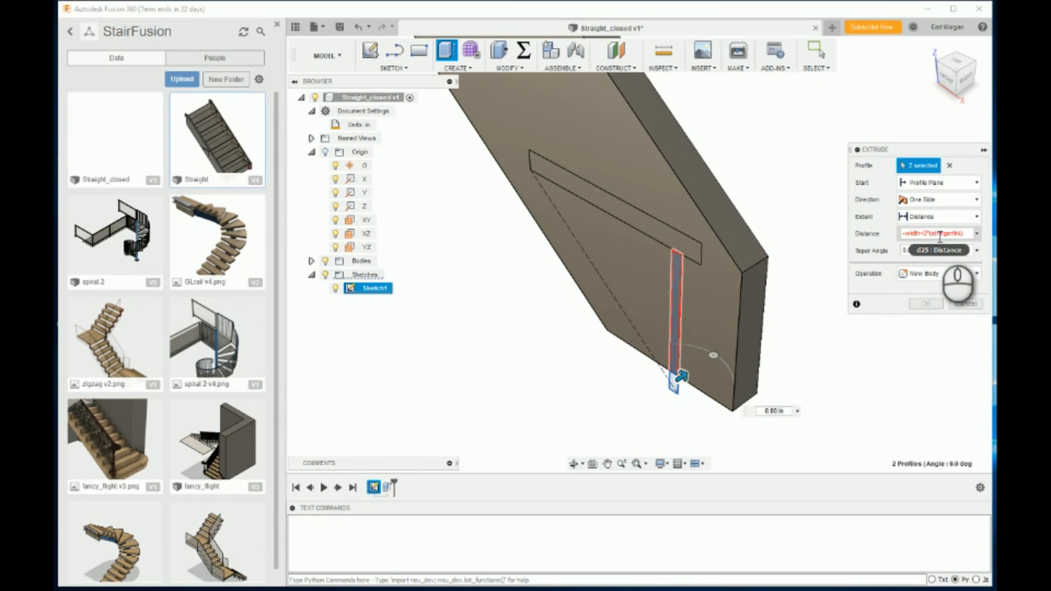
type("s")
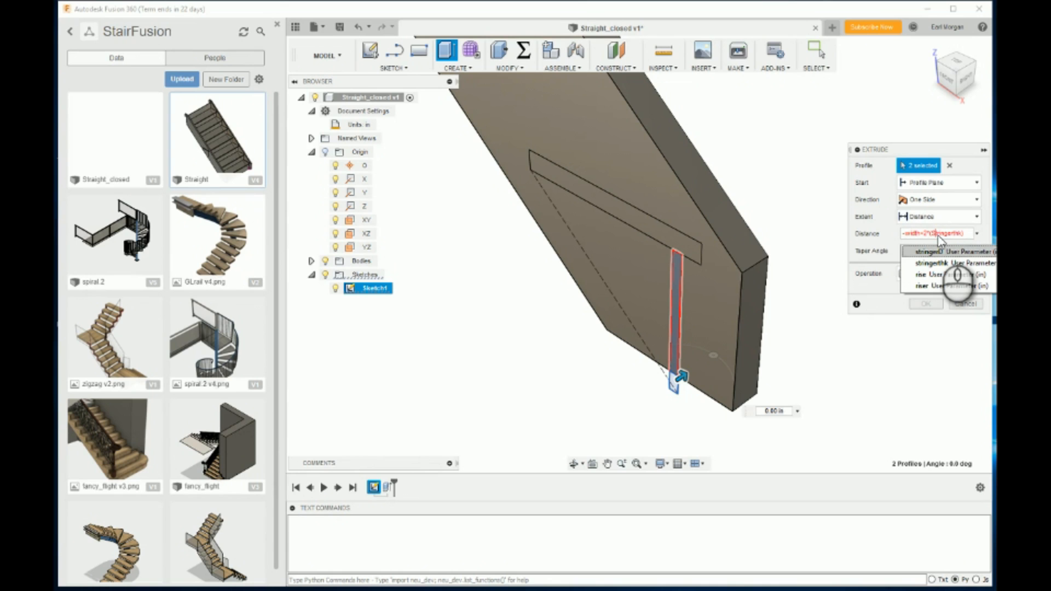
left_click(939, 264)
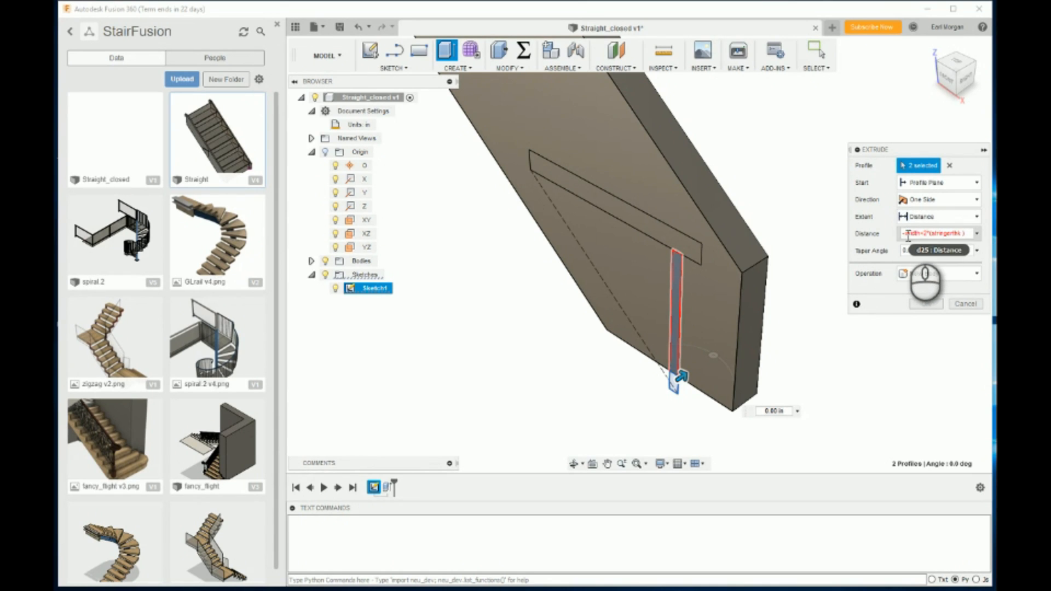
left_click_drag(910, 234, 902, 236)
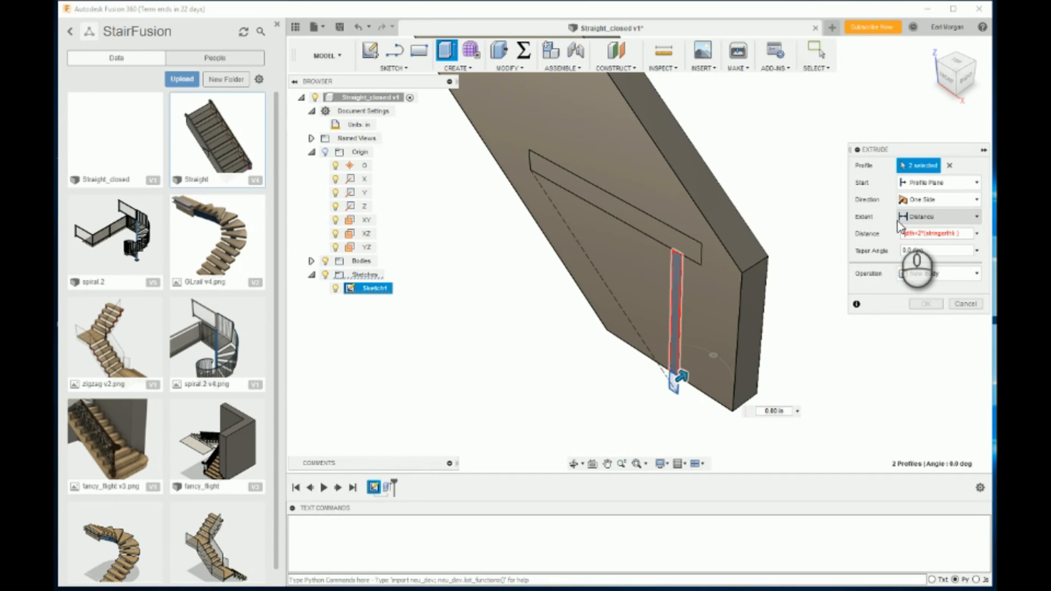
type("wi")
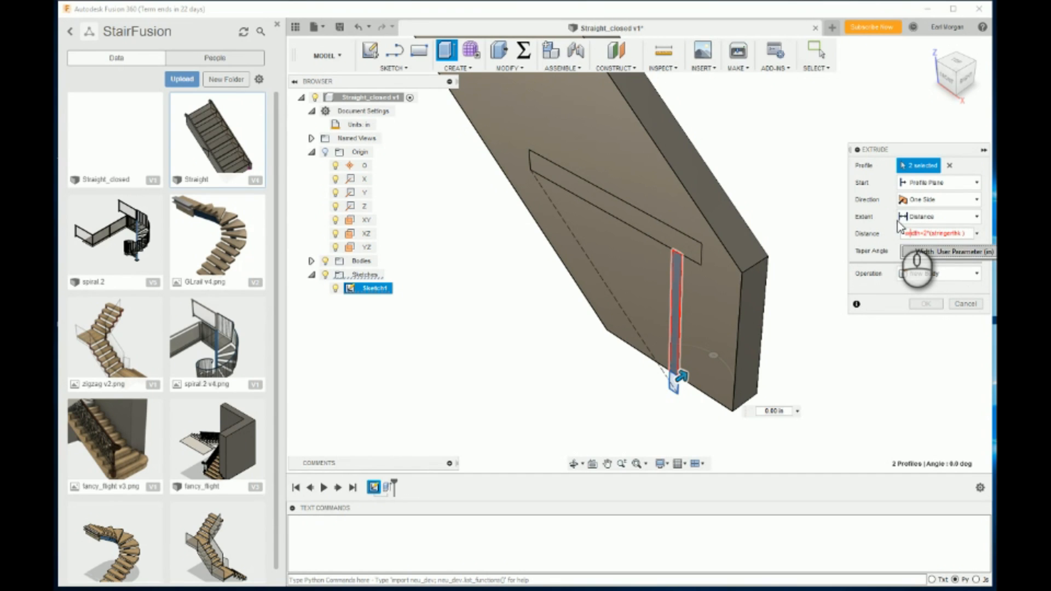
left_click(924, 251)
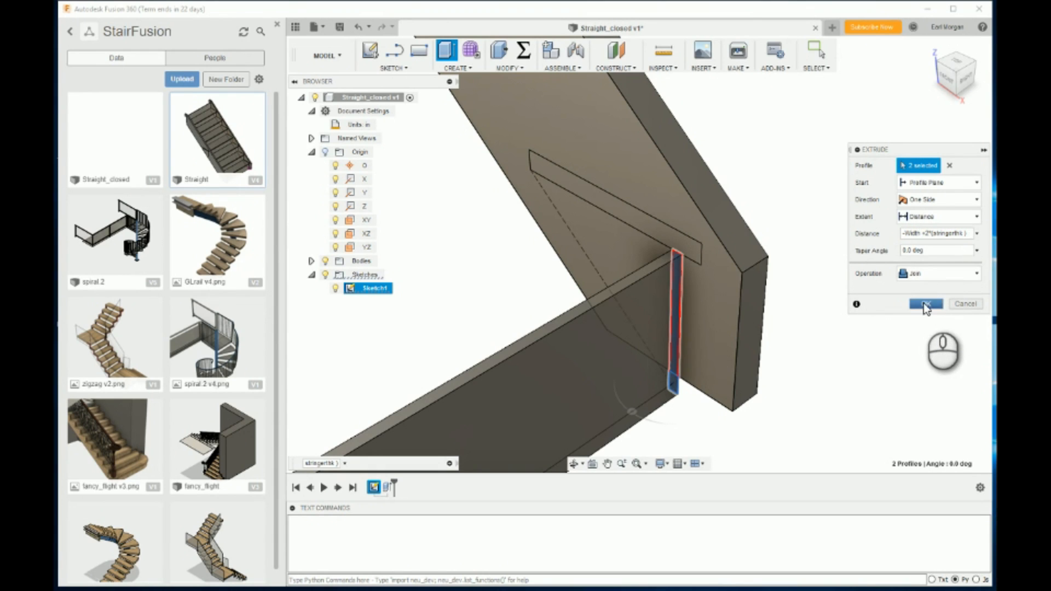
Set the riser extrusion's operation to New Body and complete the extrusion.
left_click(966, 275)
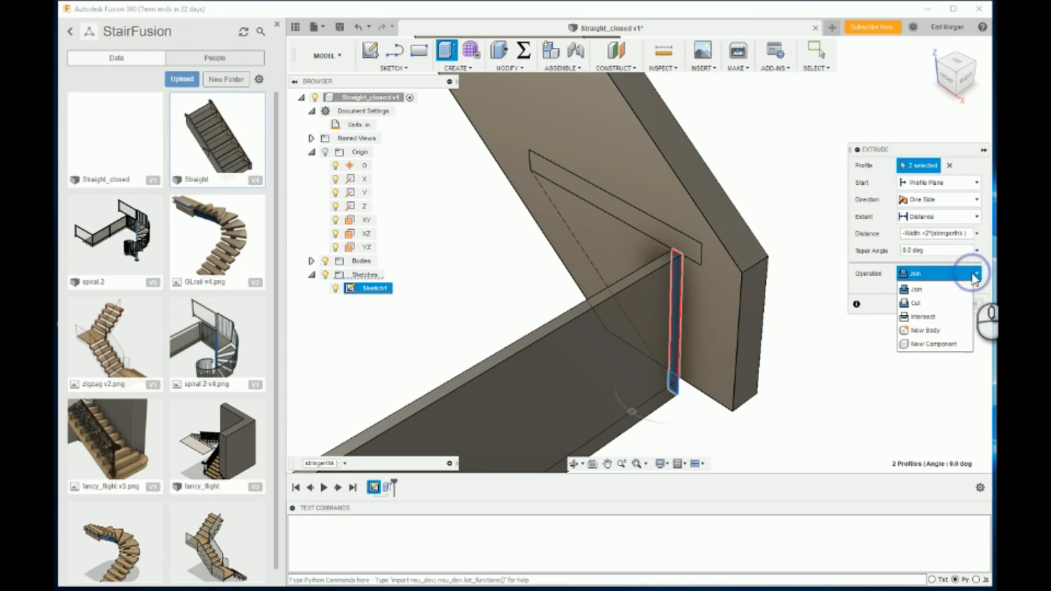
left_click(934, 344)
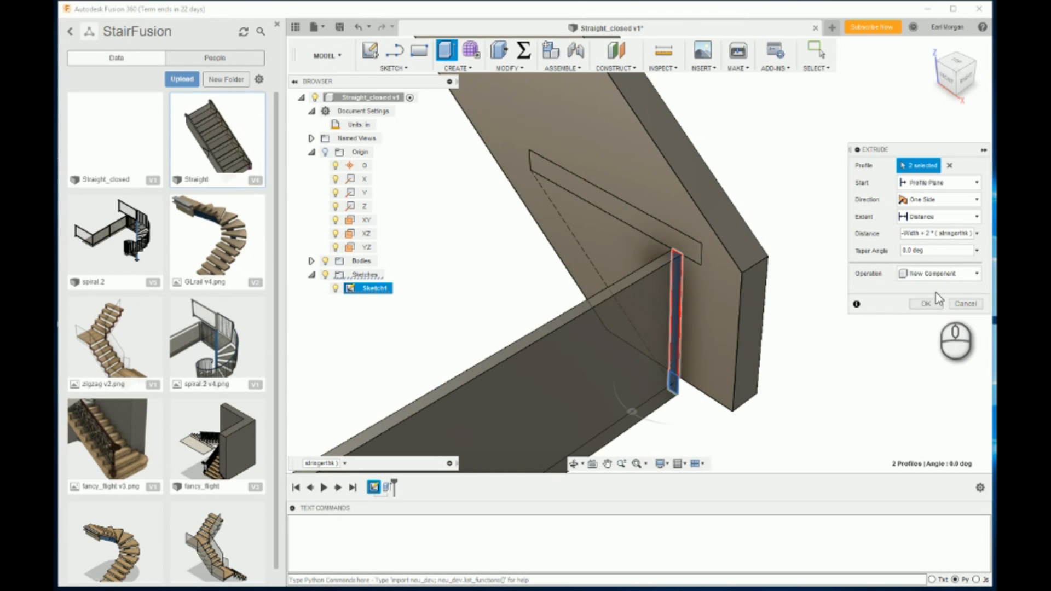
left_click(940, 274)
left_click(923, 328)
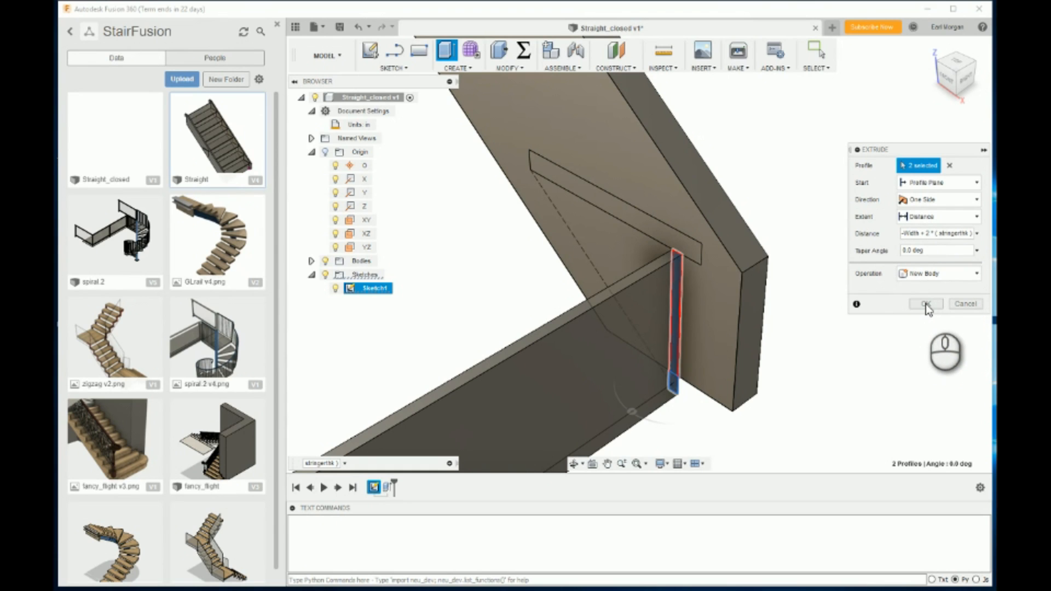
left_click(926, 304)
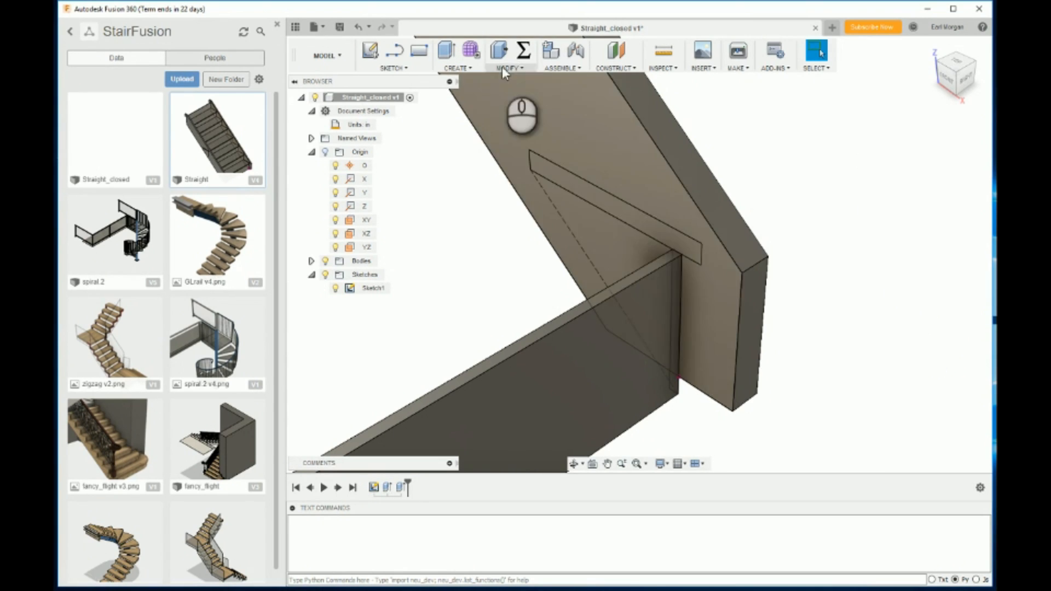
Extrude the tread profile by -Width + 2 * (stringerthk) as a new body.
left_click(502, 52)
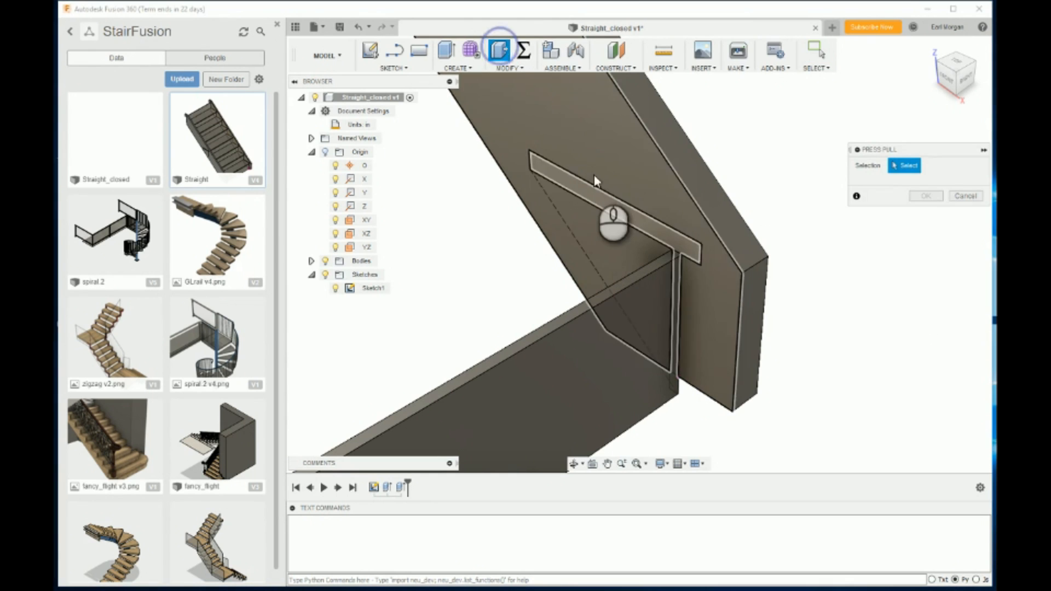
left_click(599, 203)
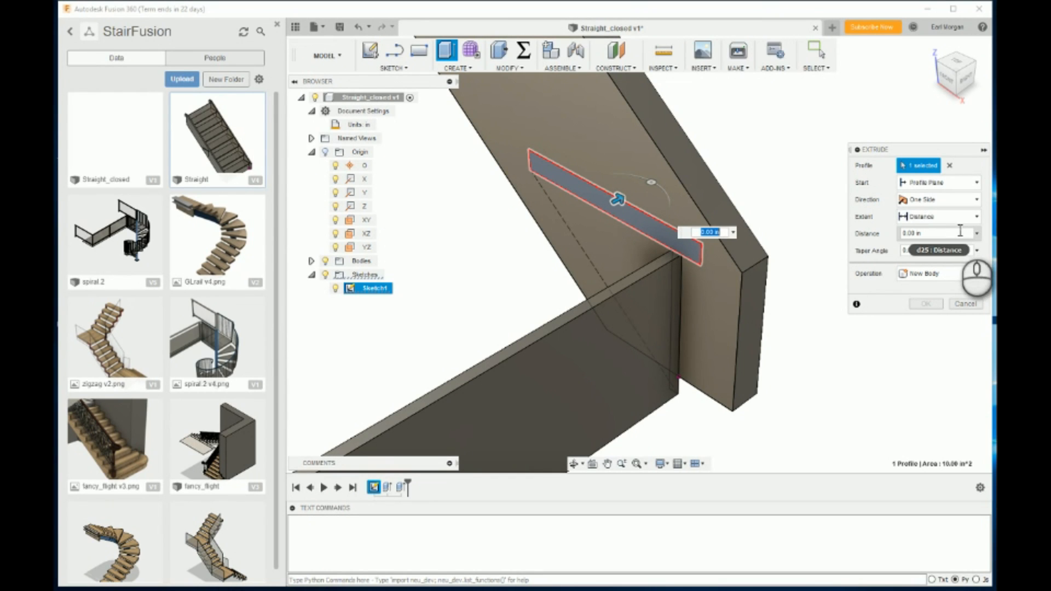
left_click(977, 233)
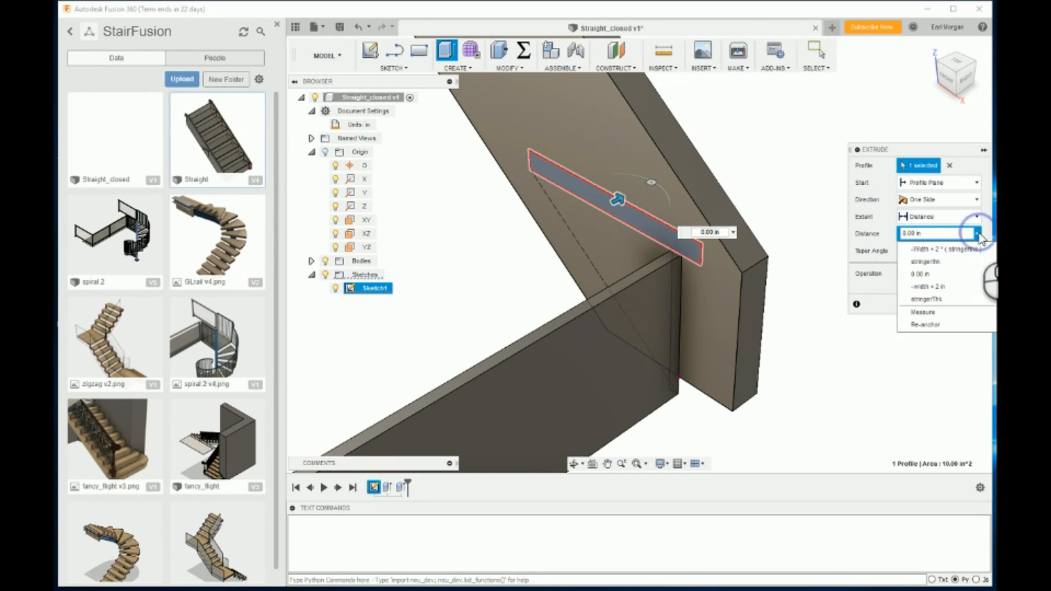
left_click(951, 250)
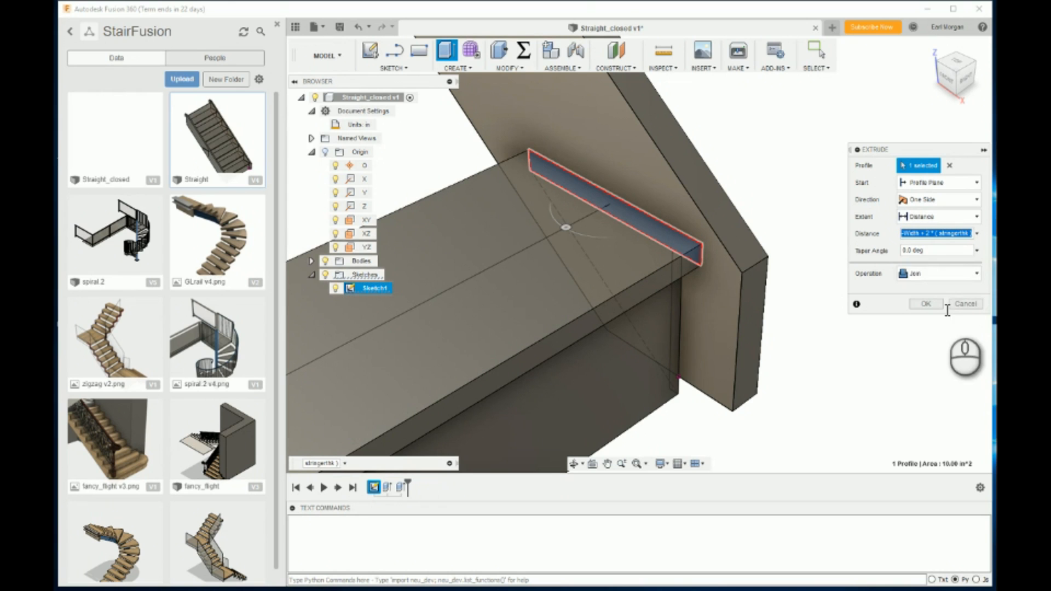
left_click(976, 275)
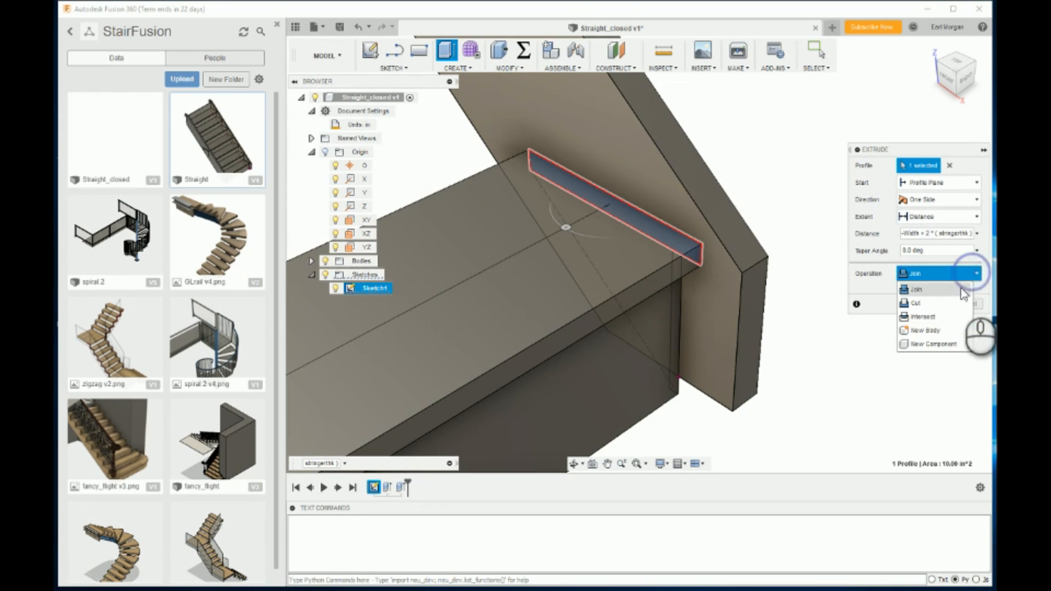
left_click(940, 330)
left_click(932, 305)
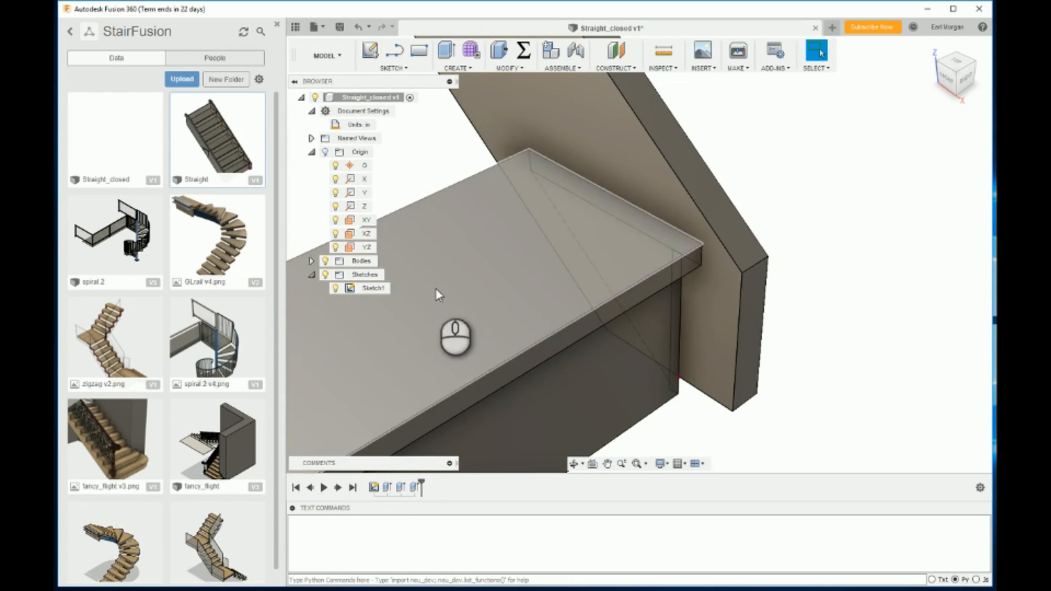
Create a new component under the top-level assembly and rename it step.
right_click(370, 98)
left_click(383, 108)
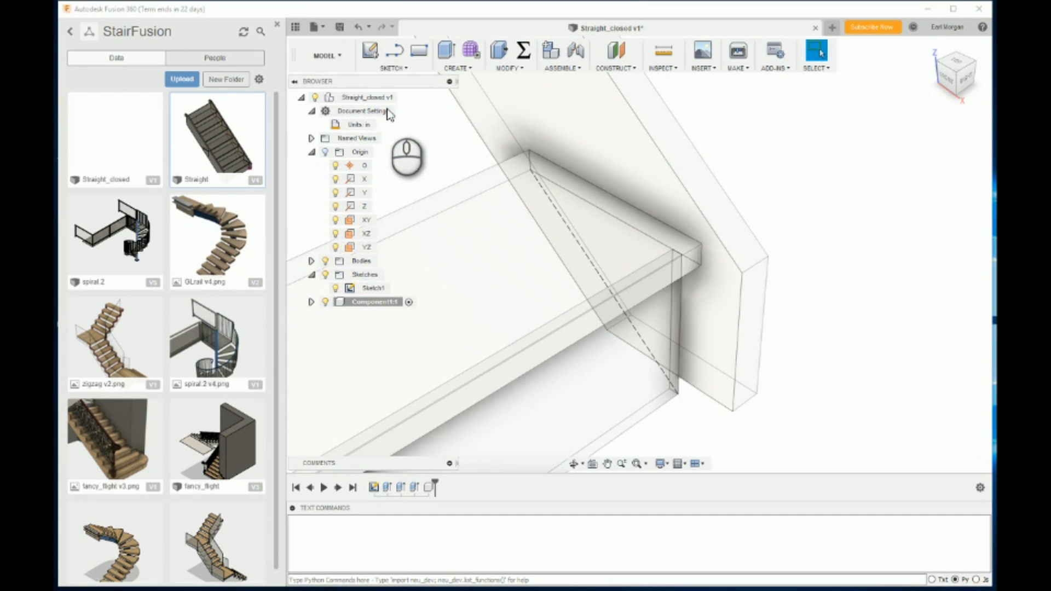
left_click(371, 303)
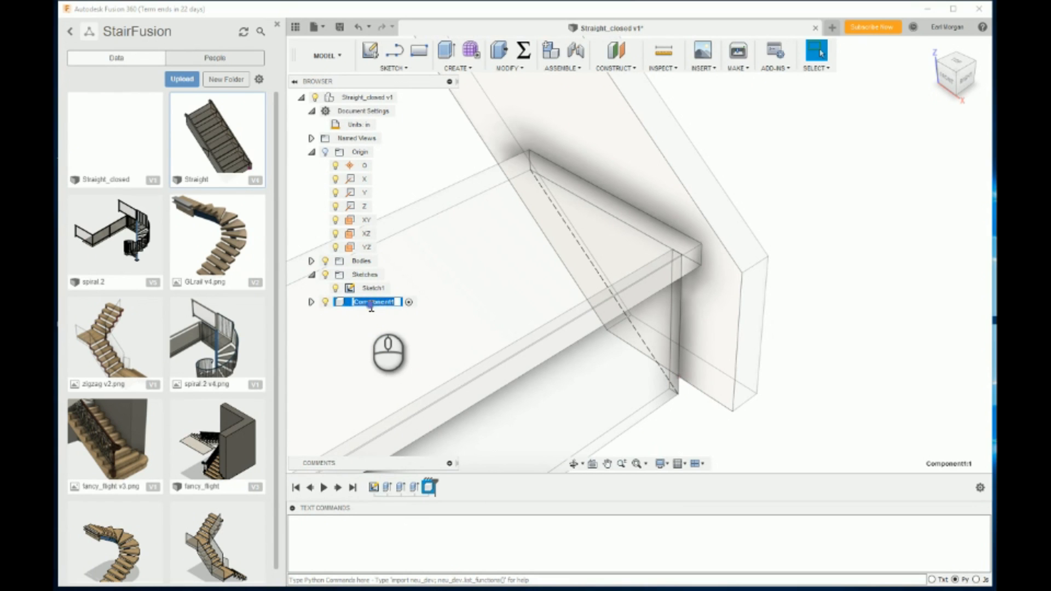
type("step1")
key("Return")
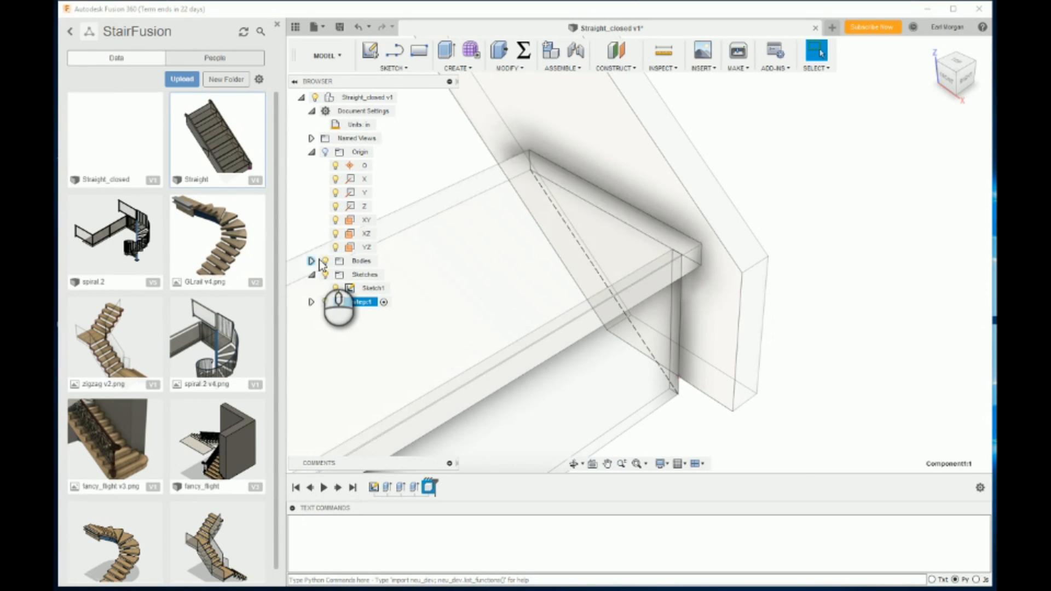
Move the riser and tread bodies, Body2 and Body3, into the step component, and reactivate the top-level component.
left_click(312, 261)
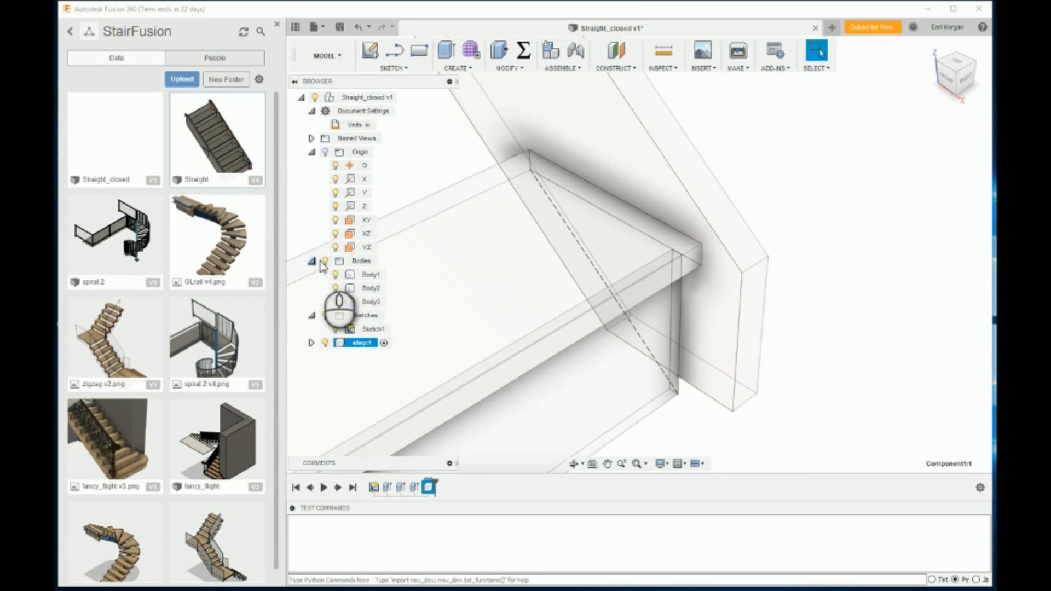
left_click(370, 288)
left_click(373, 300, "ctrl")
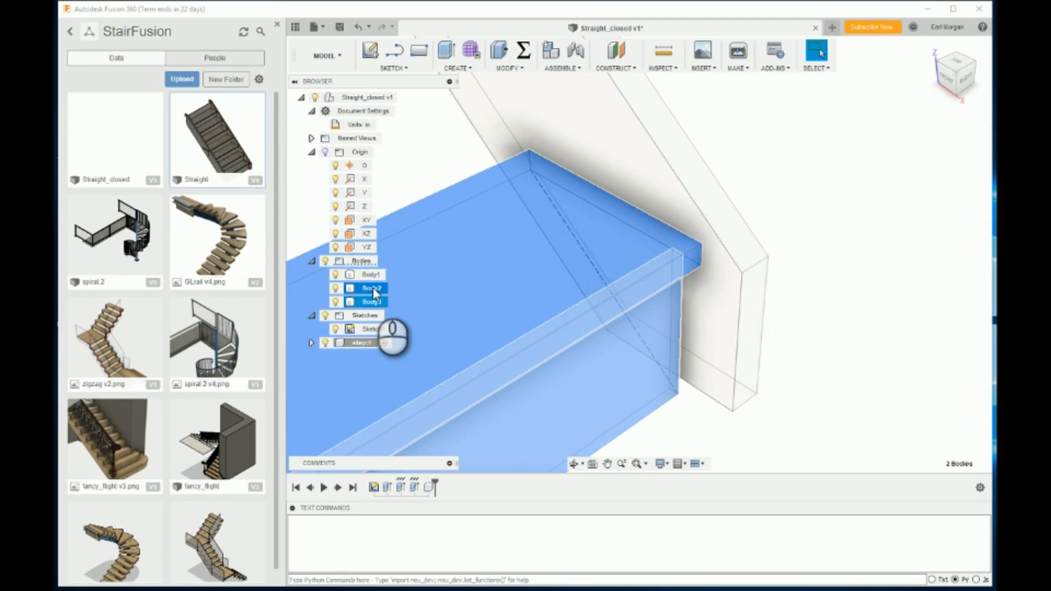
left_click_drag(371, 288, 360, 342)
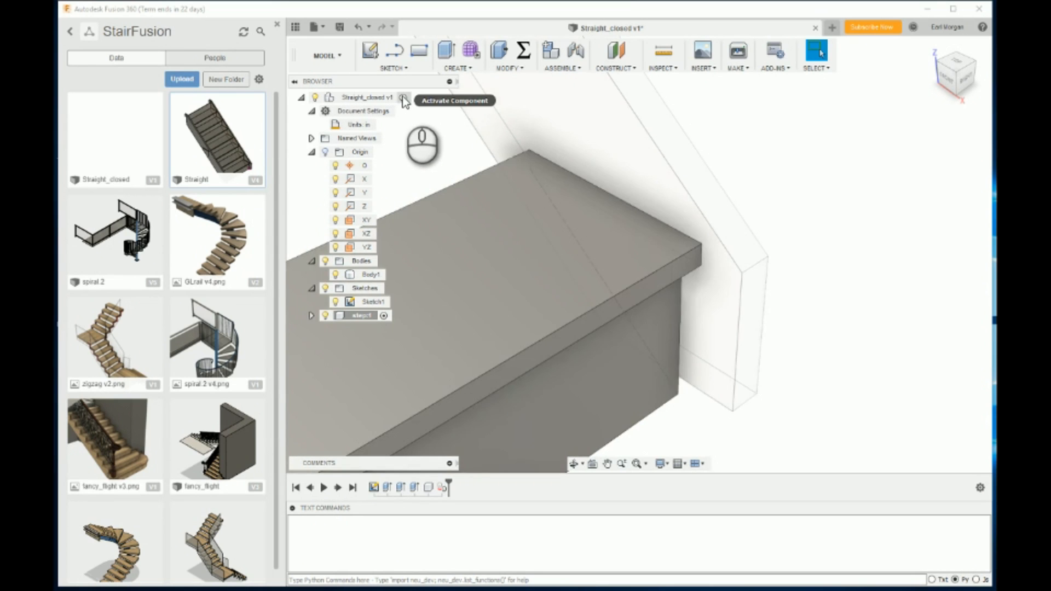
left_click(403, 98)
left_click(800, 210)
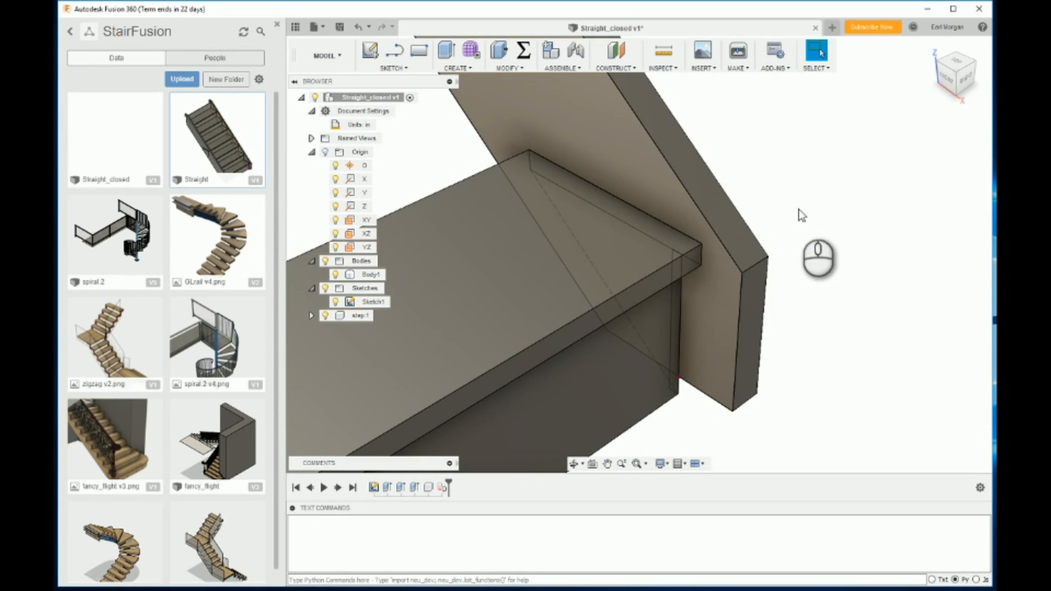
Rename the Count user parameter to lowercase count, and close the parameter list.
left_click(930, 48)
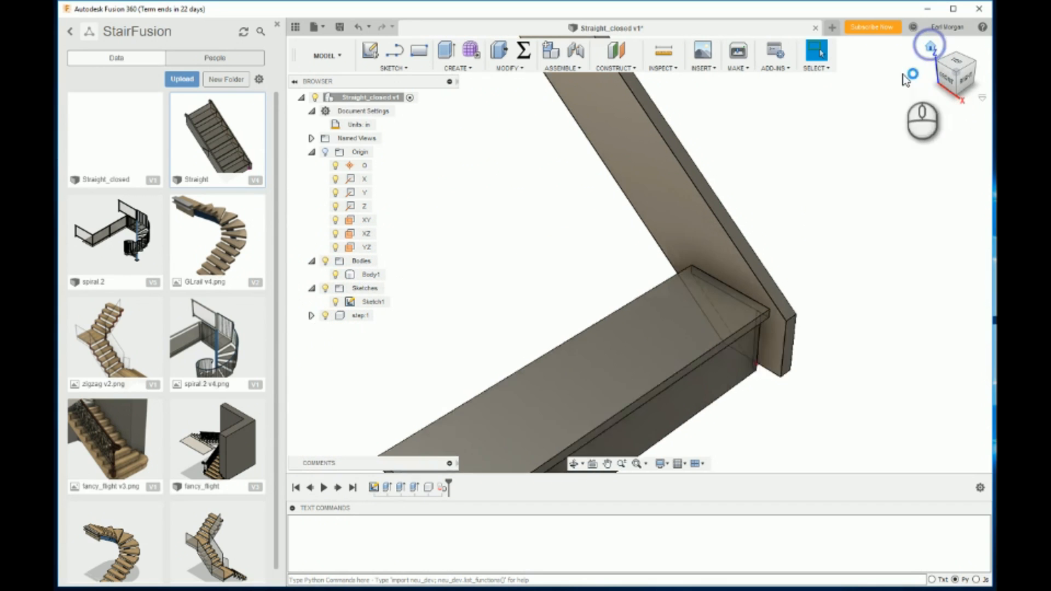
scroll(607, 164, "up", 5)
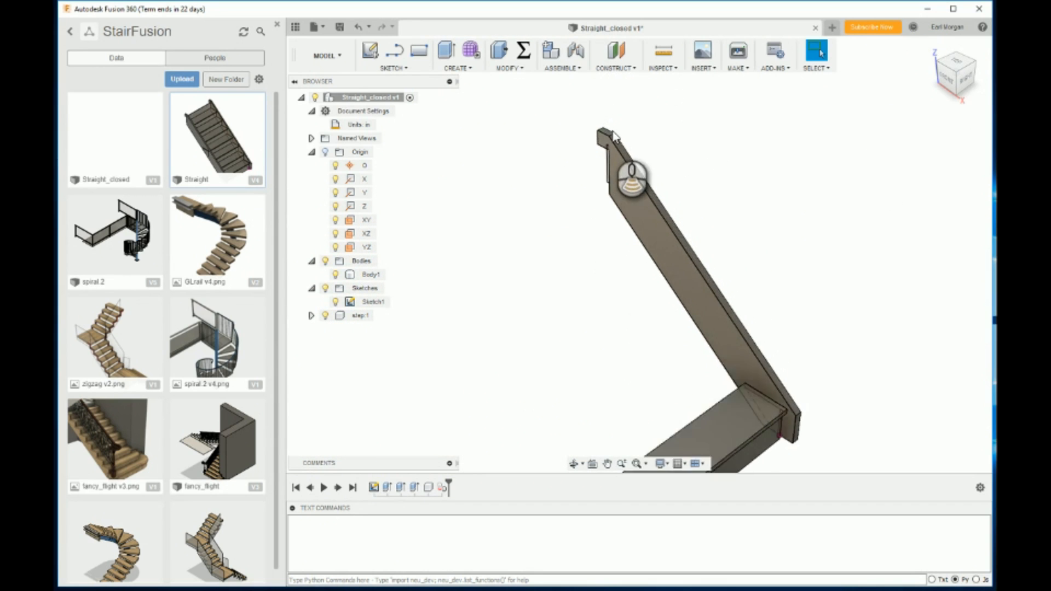
scroll(614, 136, "up", 5)
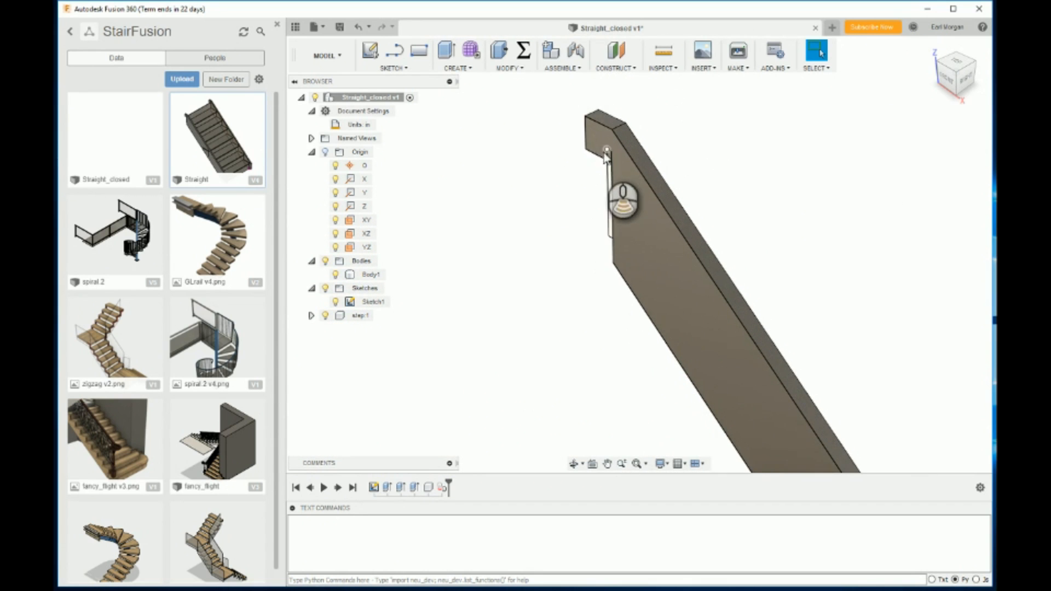
left_click(524, 52)
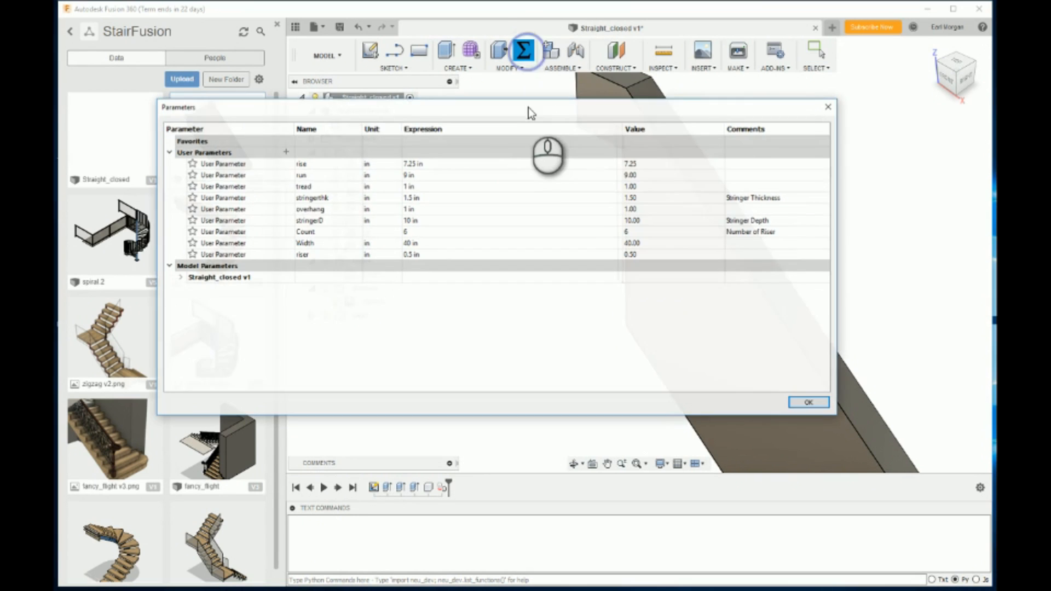
double_click(302, 232)
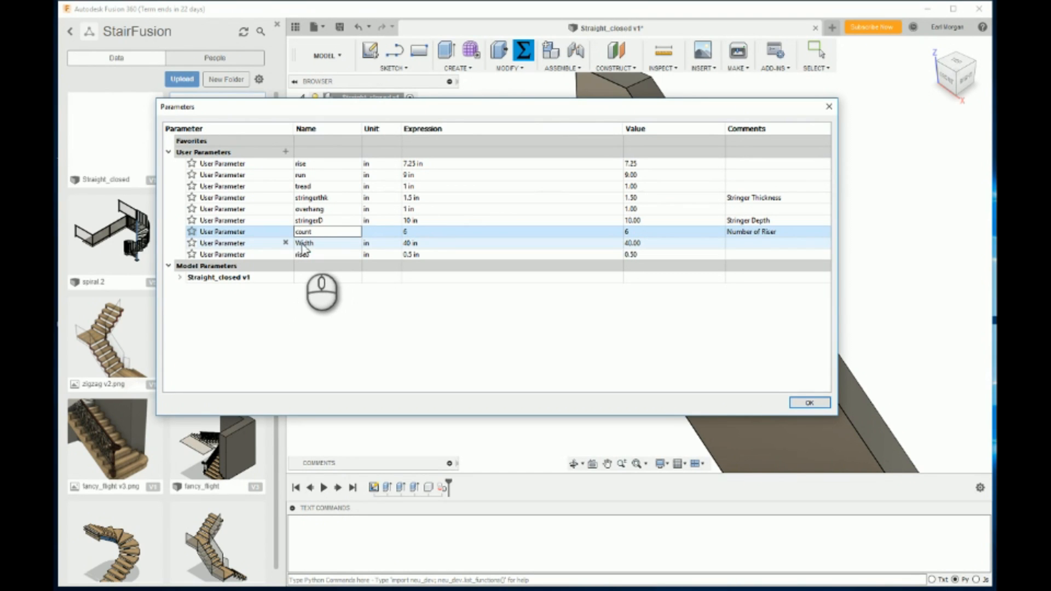
double_click(303, 243)
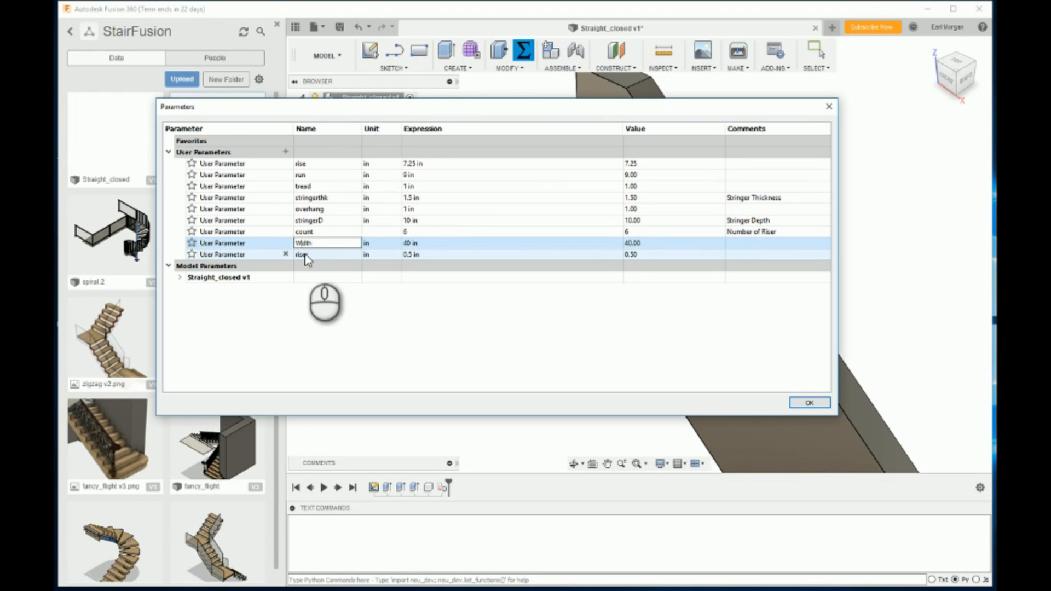
left_click(824, 405)
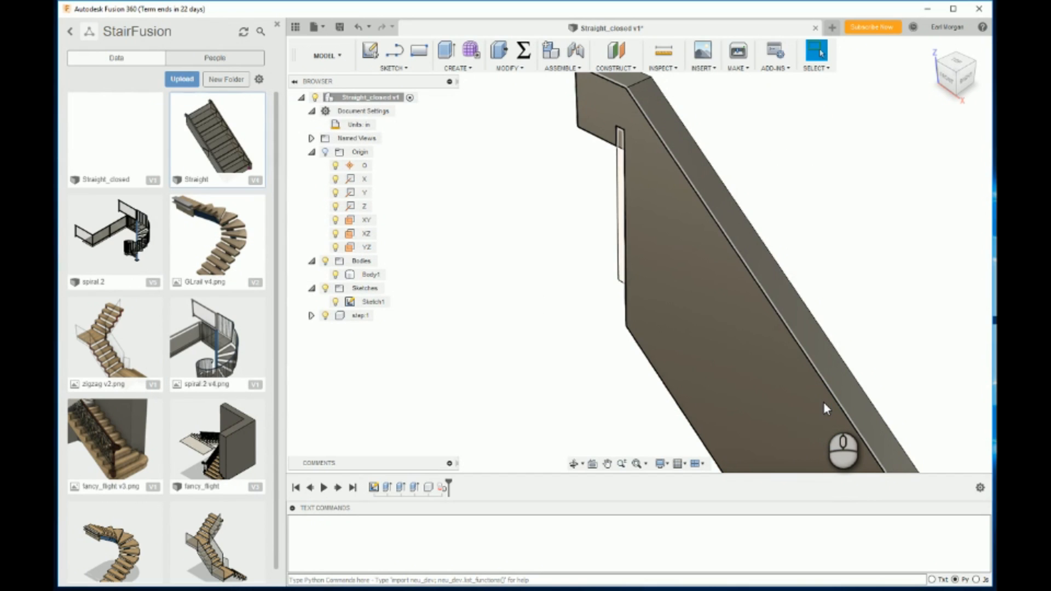
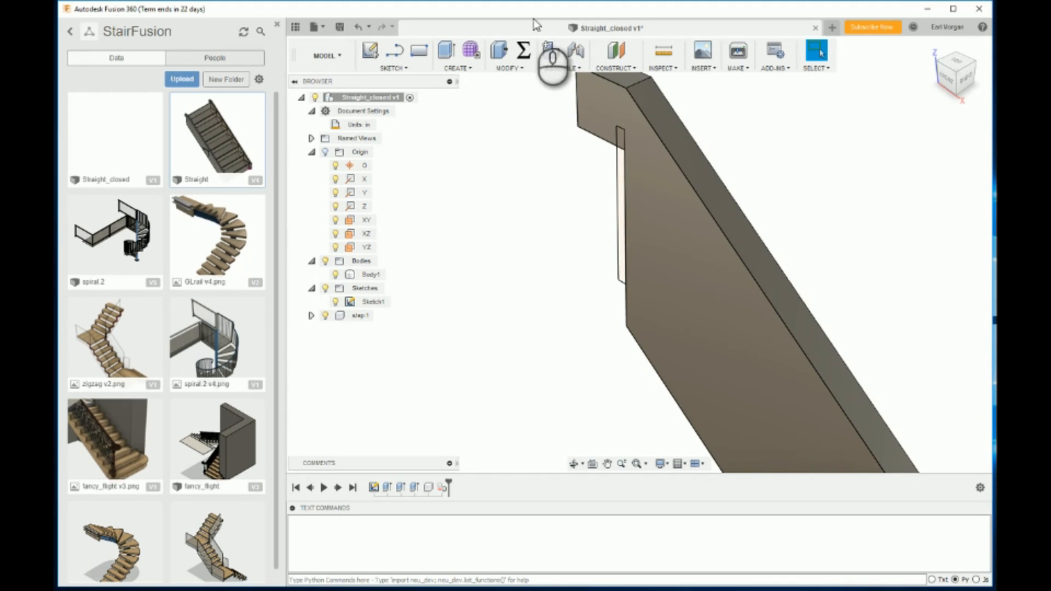
Set up a two-sided extrusion of both top riser profiles in Sketch1, with stringerthk as the Side 1 distance.
left_click(500, 51)
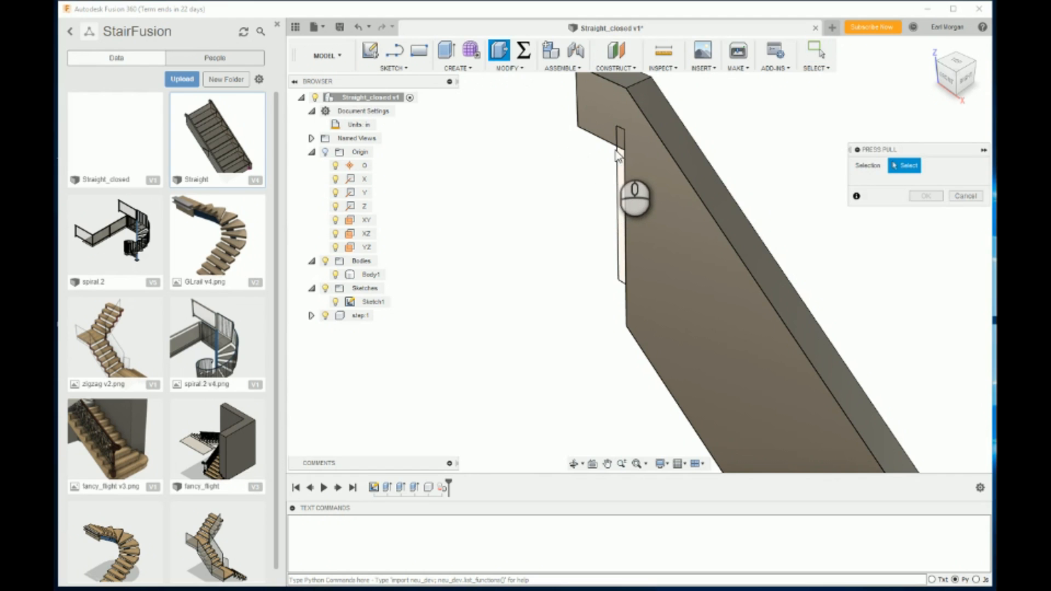
left_click(622, 171)
left_click(622, 170)
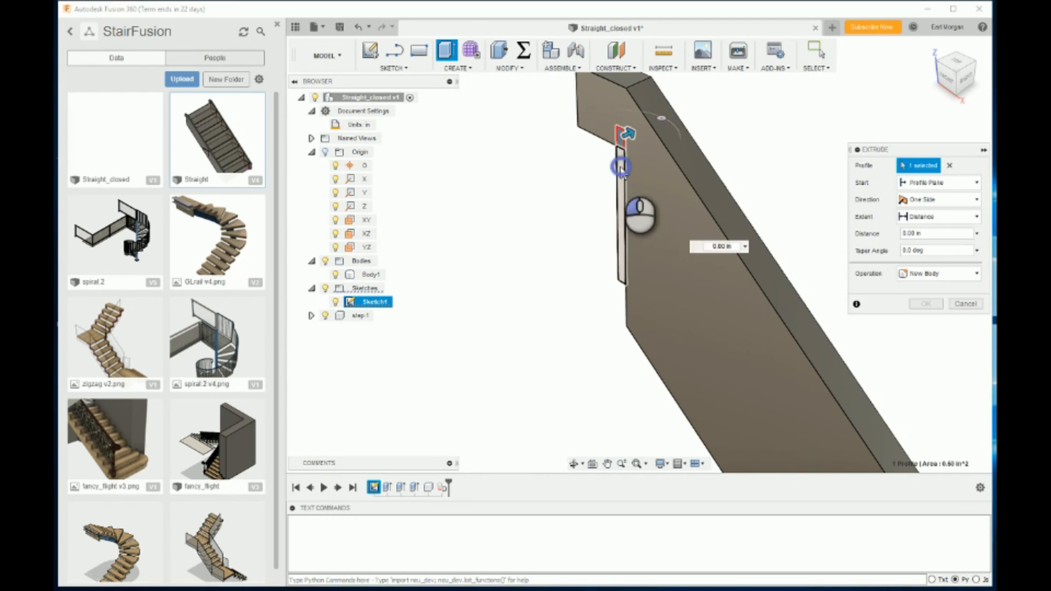
left_click(939, 200)
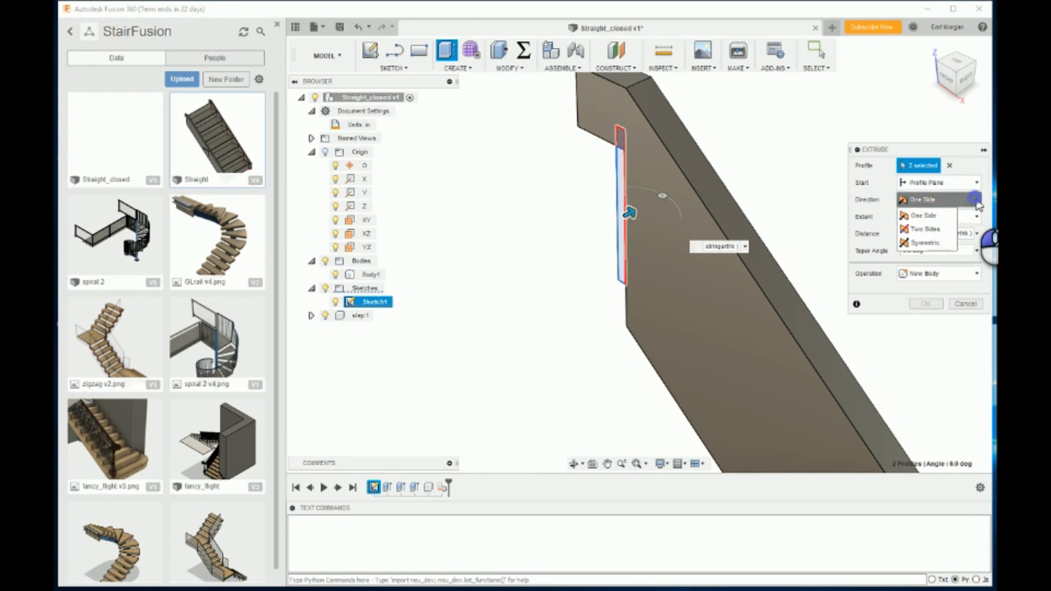
left_click(935, 229)
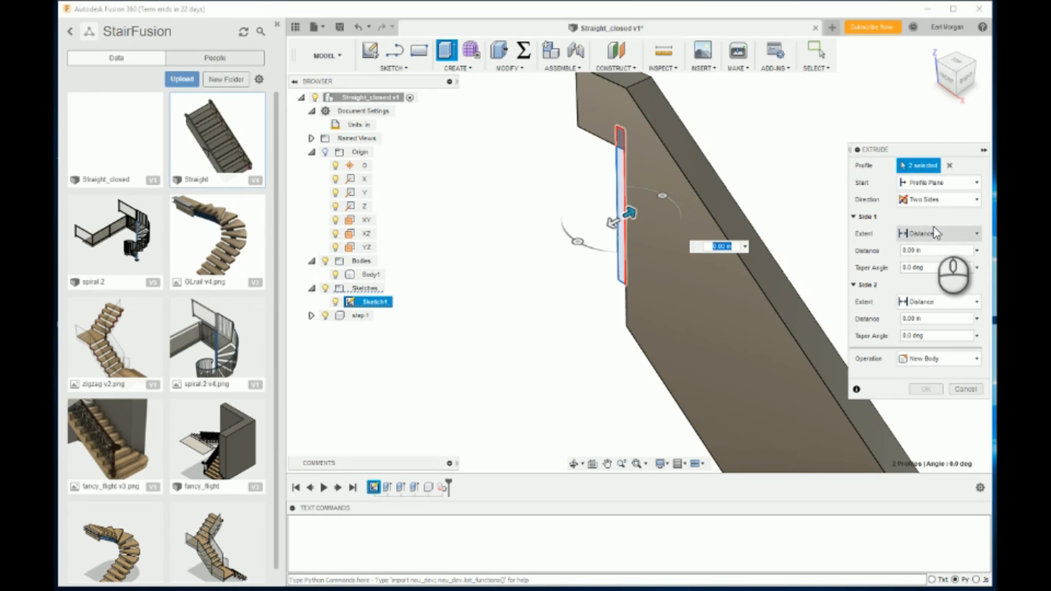
left_click(953, 249)
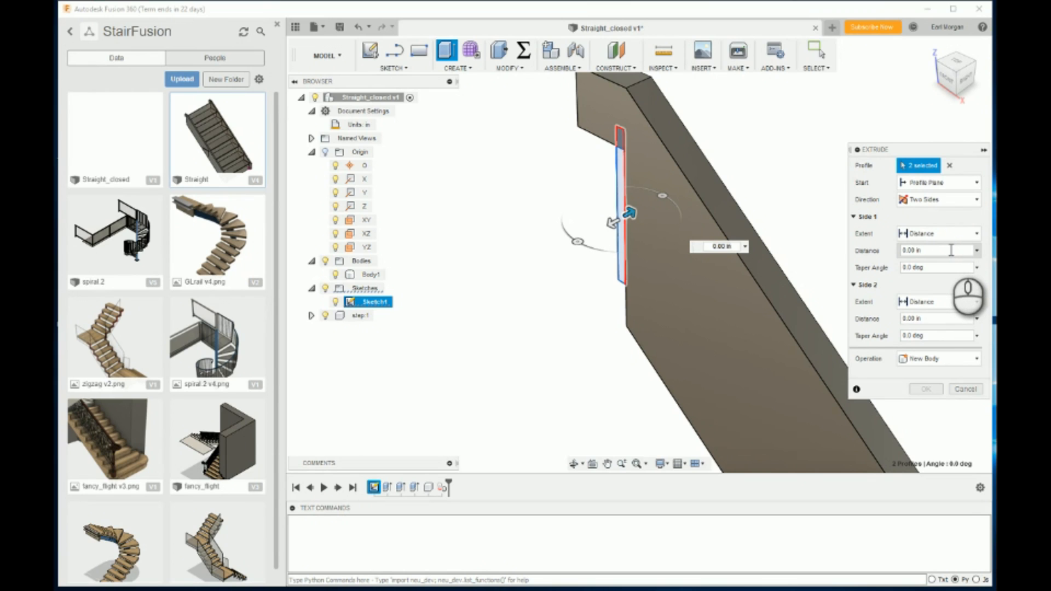
double_click(951, 250)
type("thk")
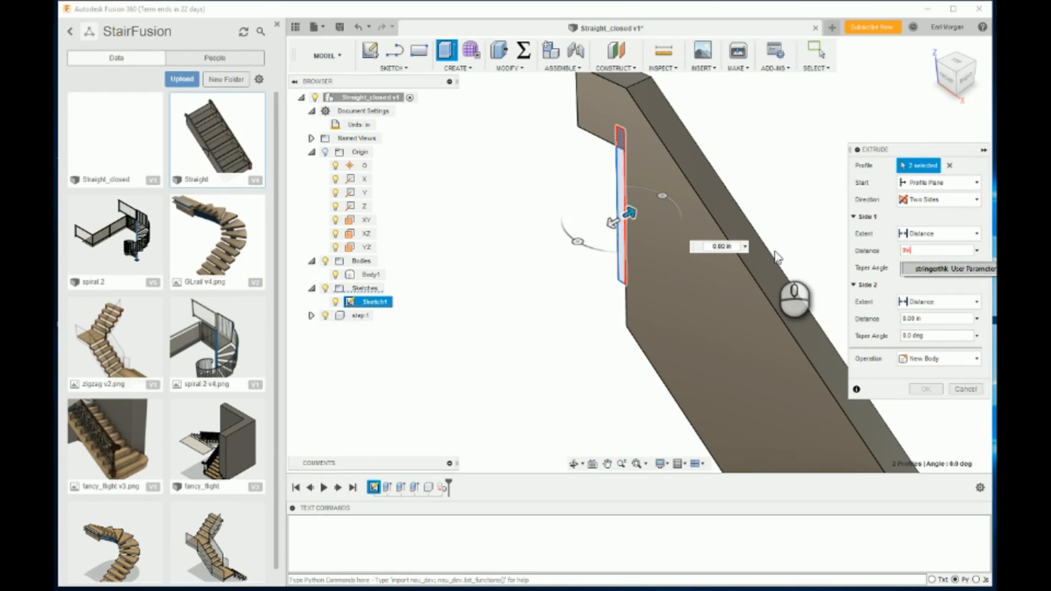
left_click(952, 269)
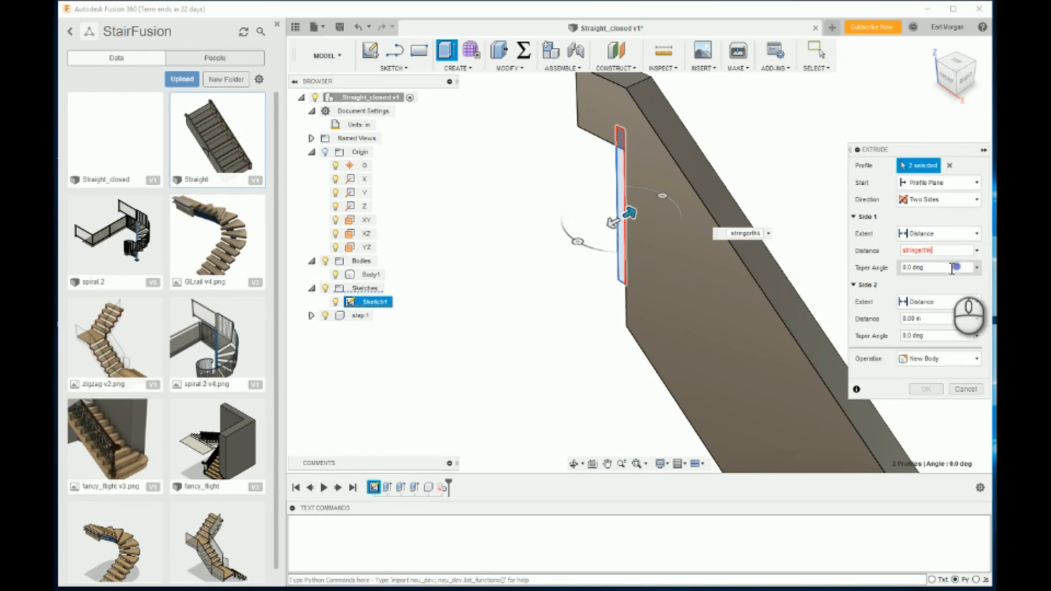
left_click(935, 362)
left_click(920, 416)
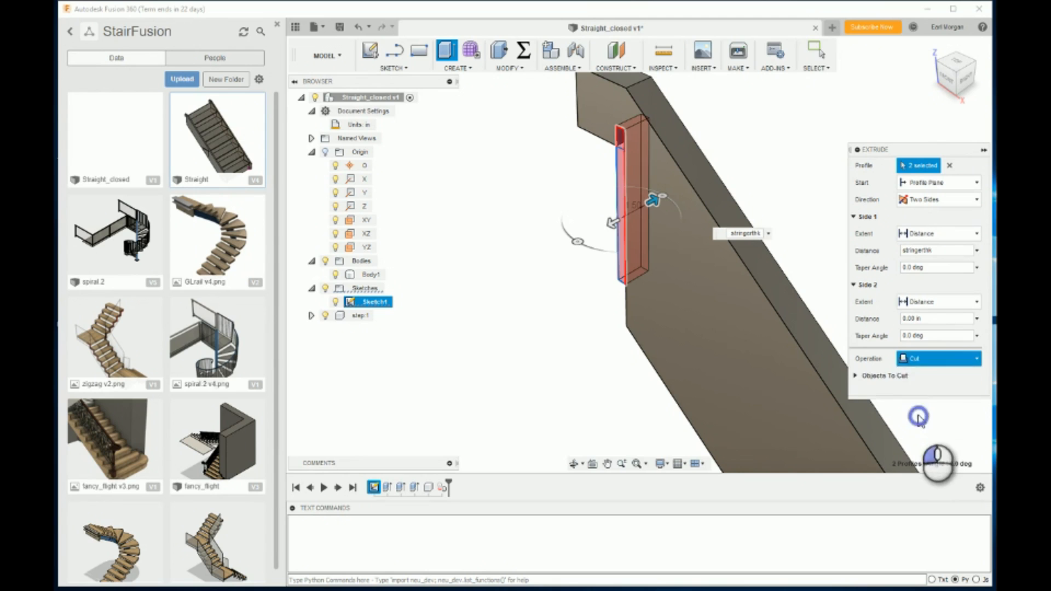
Try the recently used expression width - stringerThk as the Side 2 distance of the top riser extrusion.
left_click(954, 304)
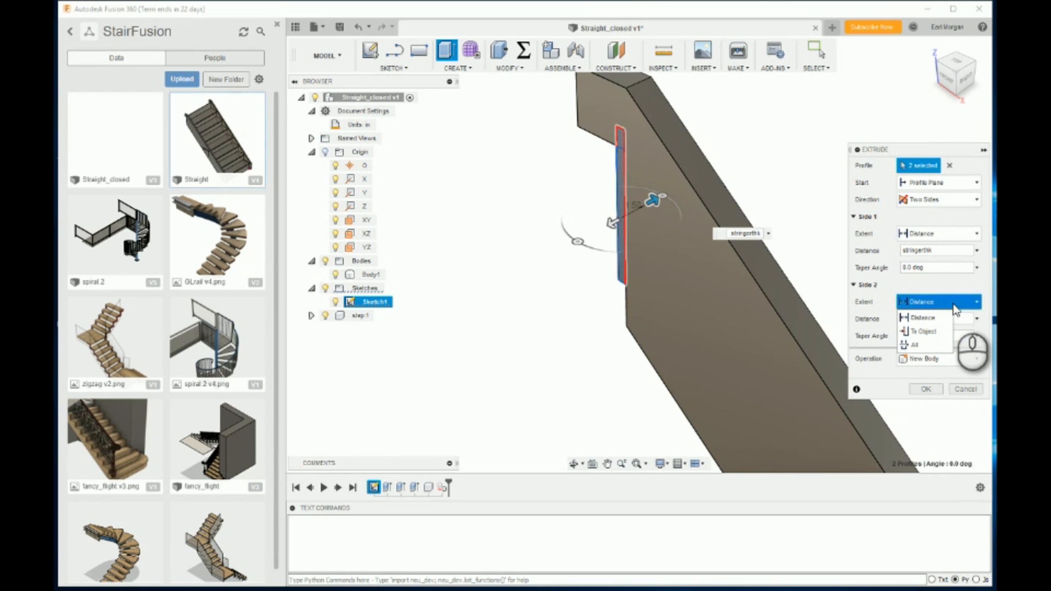
left_click(950, 316)
left_click(978, 319)
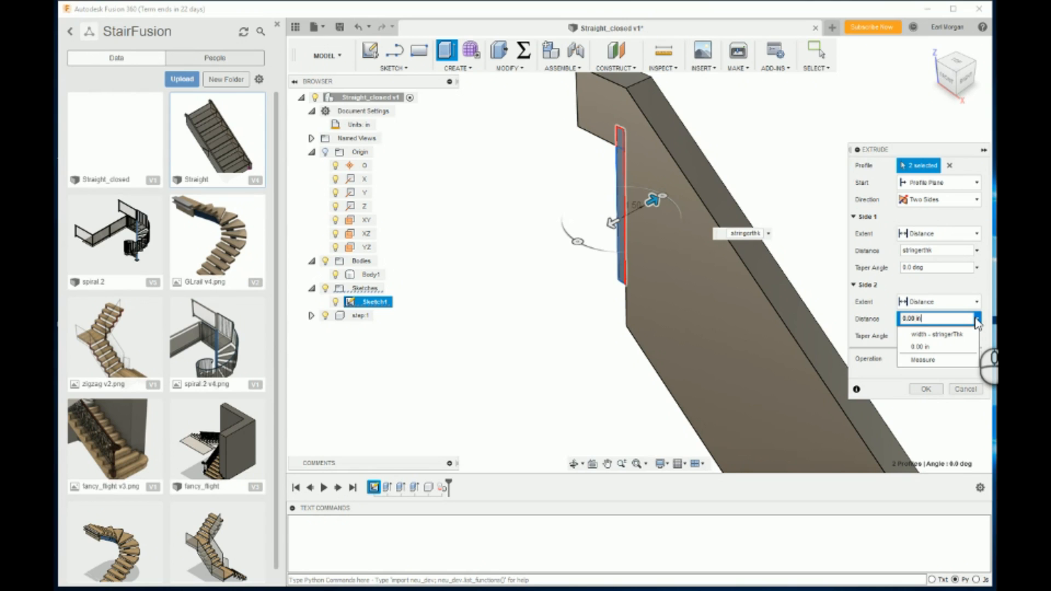
left_click(942, 333)
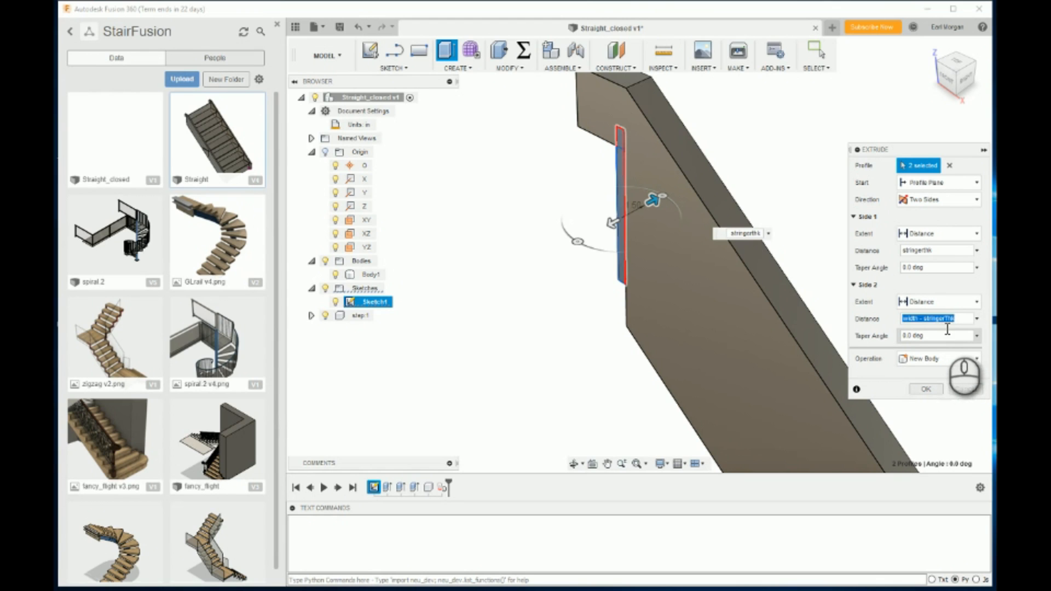
left_click(958, 319)
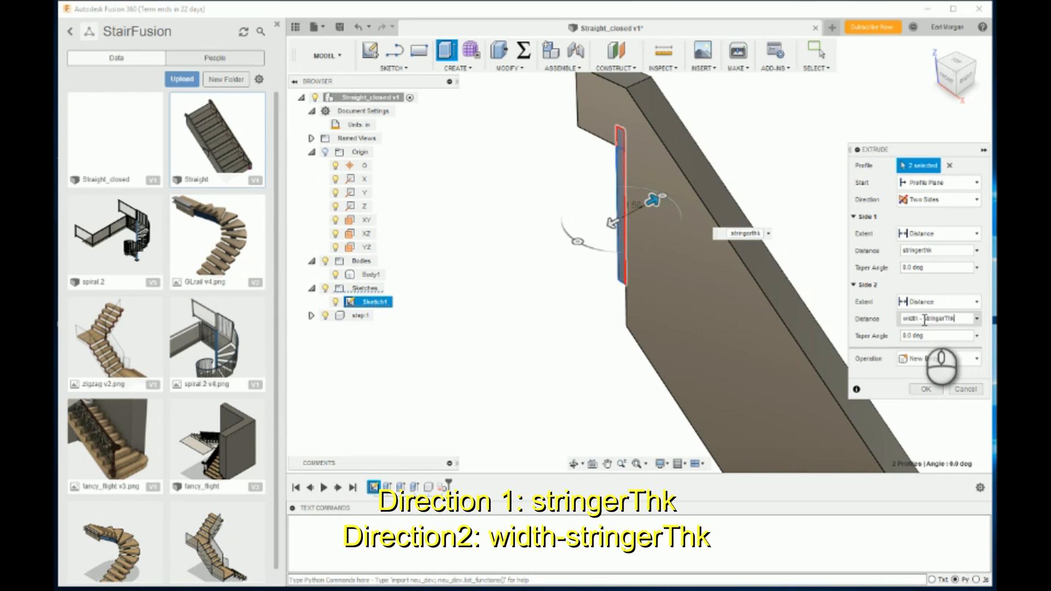
key("Return")
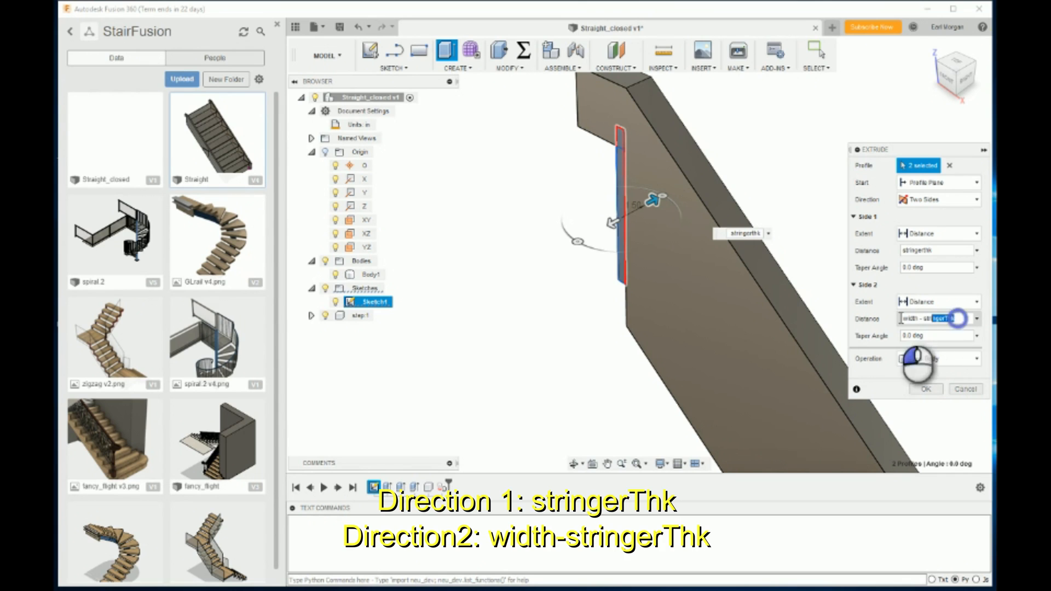
Set the Side 2 distance to width-stringerthk and extrude the top riser as a new body.
type("w")
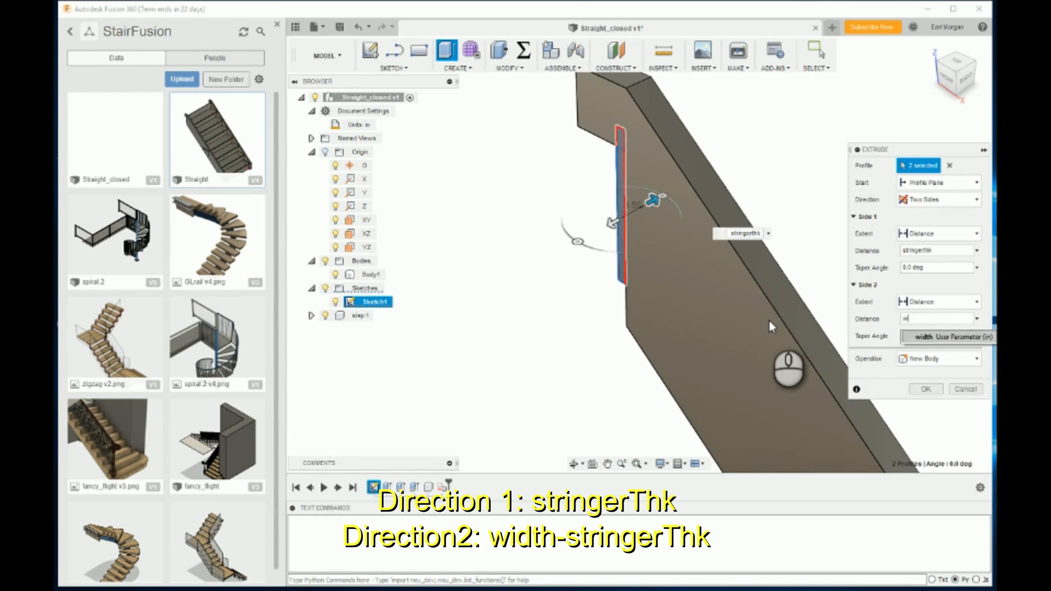
left_click(930, 335)
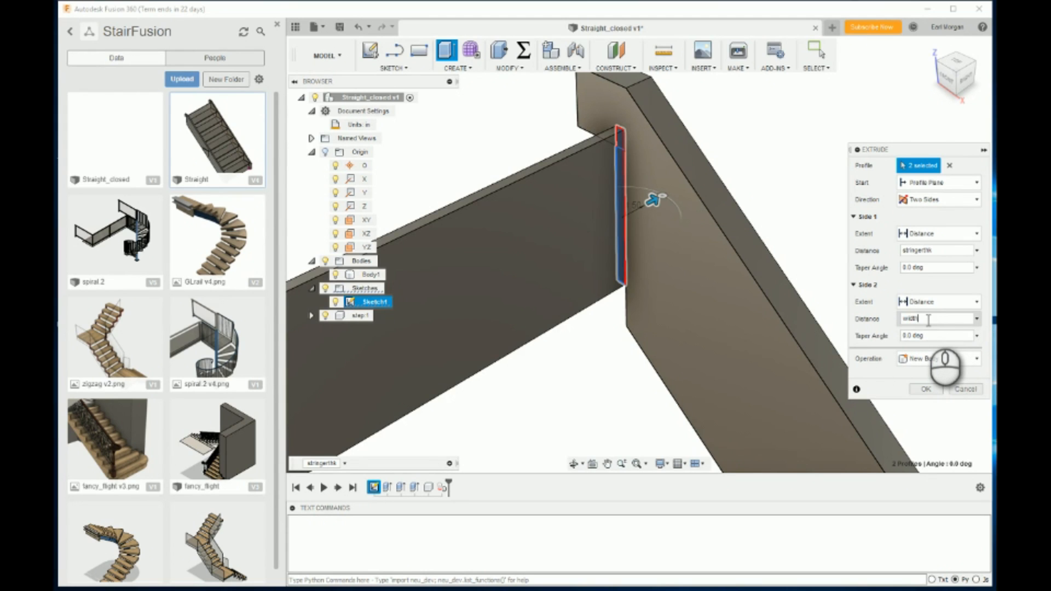
type("-thk")
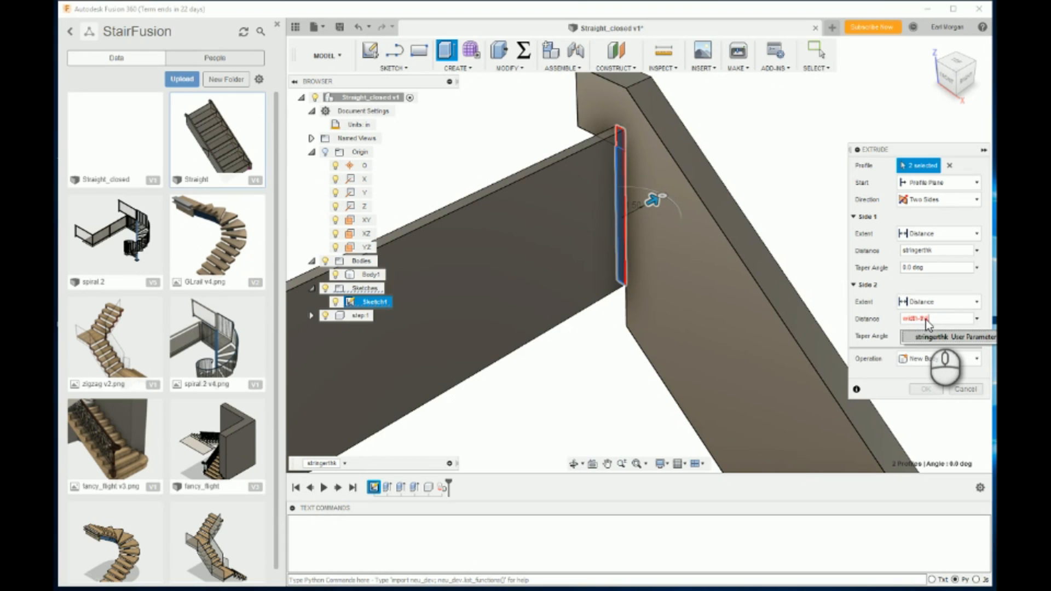
left_click(924, 341)
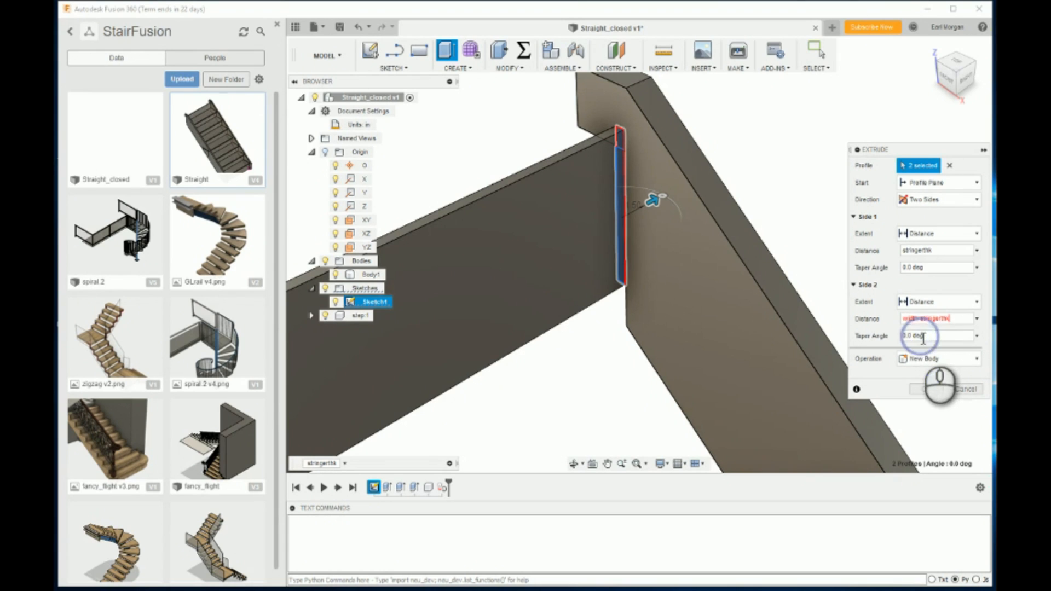
left_click(925, 390)
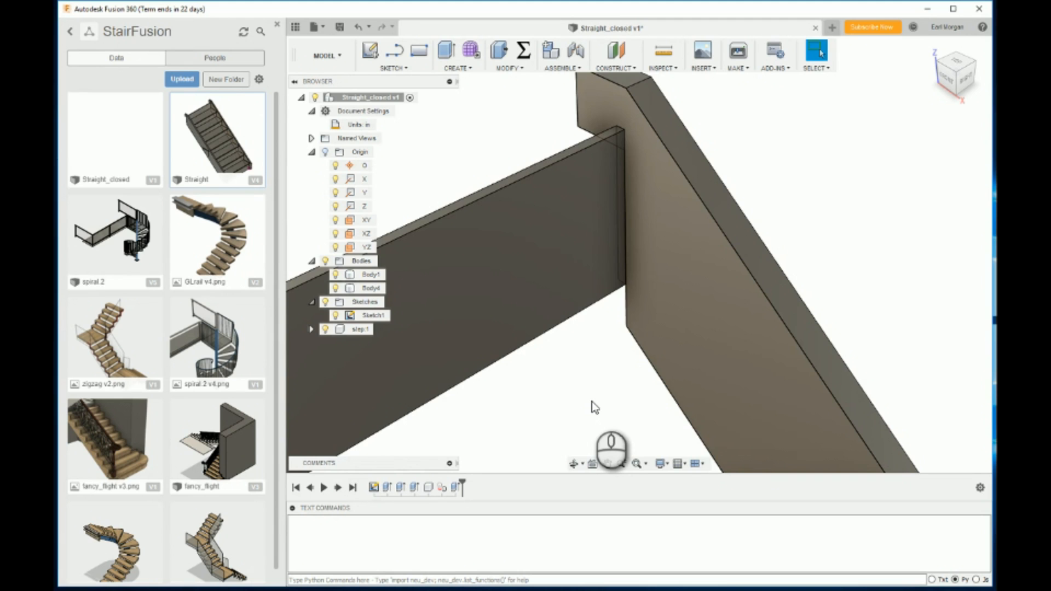
Set up a rectangular component pattern of the step component, directed along the sloped sketch line beside the stringer.
scroll(593, 402, "down", 2)
middle_click_drag(480, 287, 438, 61, "shift")
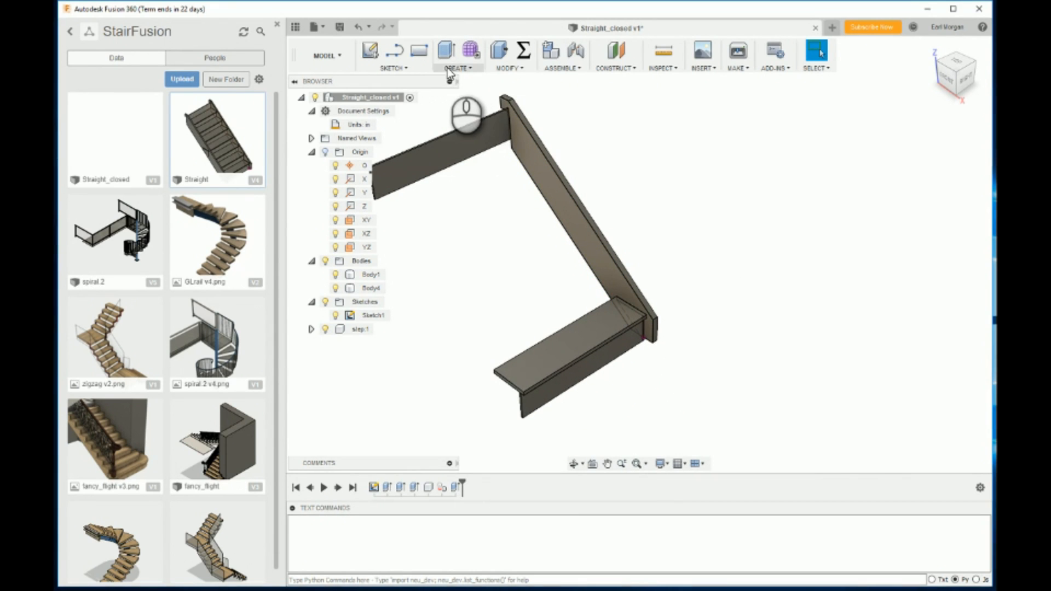
left_click(448, 68)
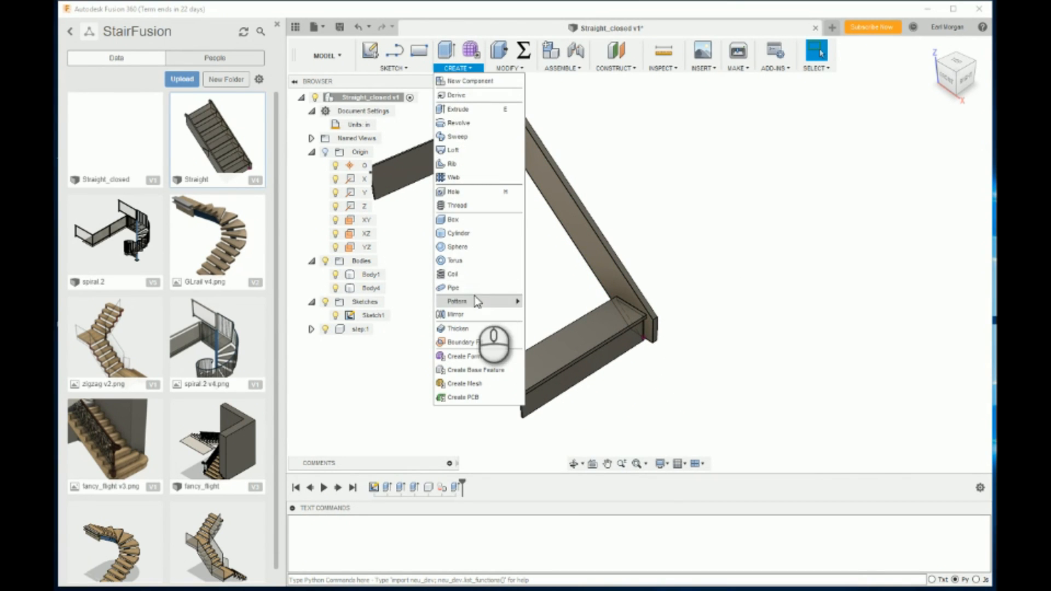
mouse_move(470, 301)
left_click(547, 304)
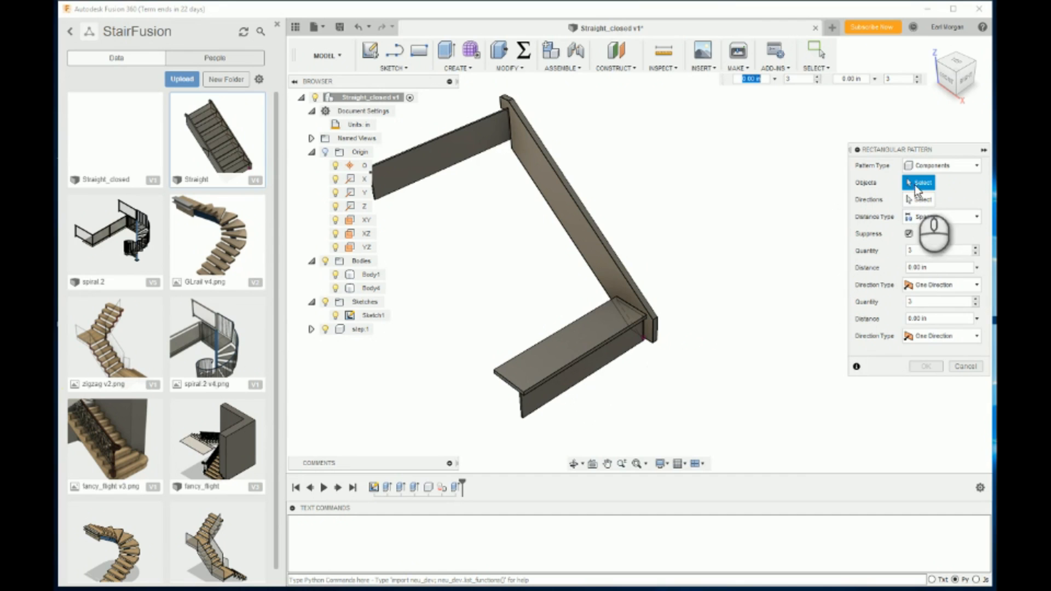
left_click(942, 166)
left_click(942, 167)
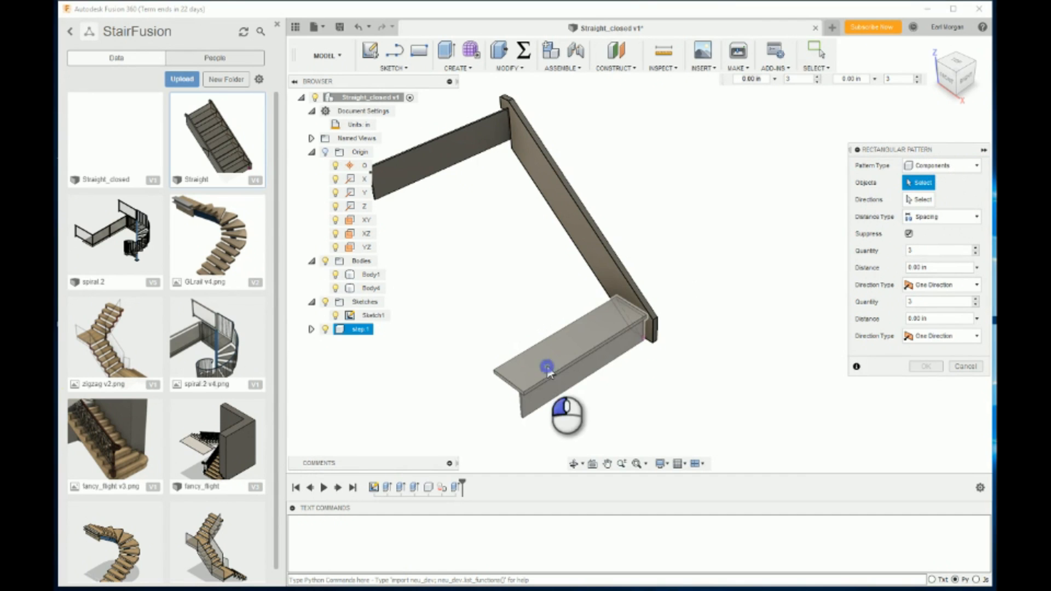
left_click(548, 369)
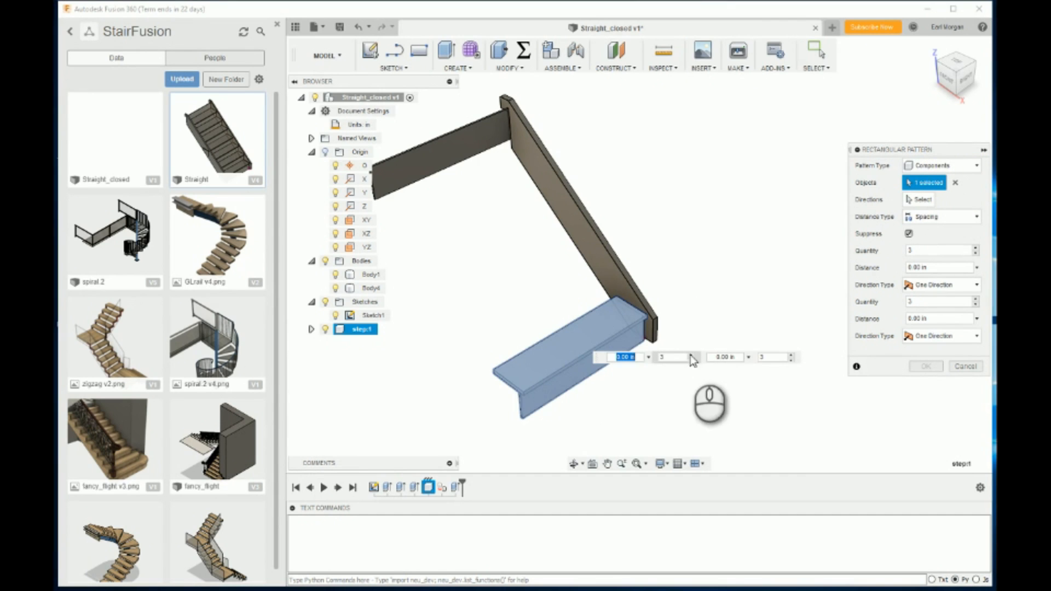
left_click(911, 200)
scroll(701, 314, "up", 5)
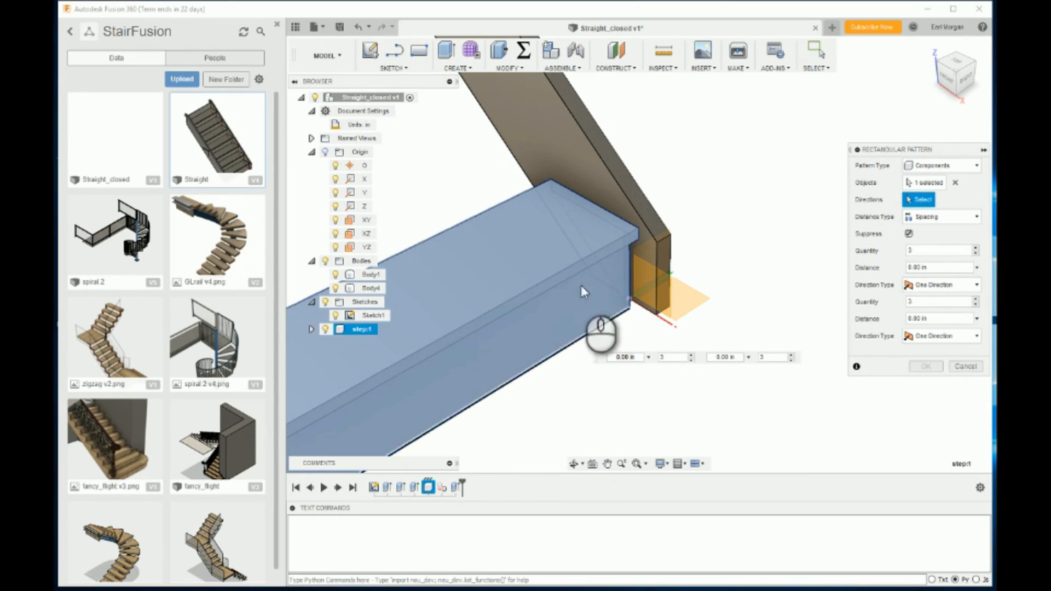
left_click(580, 232)
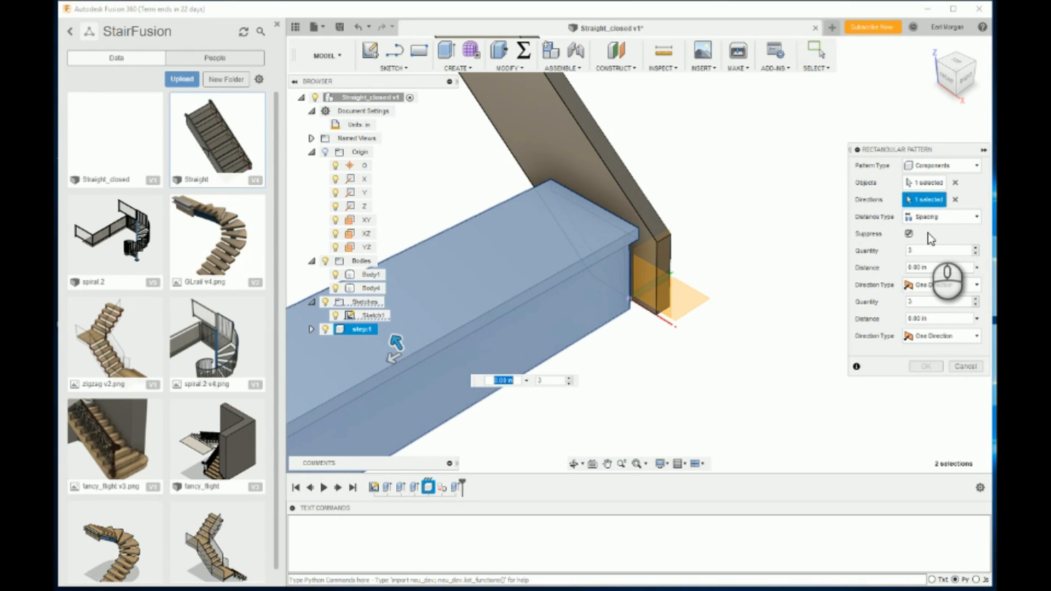
Give the step pattern a quantity of count and a spacing distance of 11.557 in.
left_click(977, 218)
left_click(979, 220)
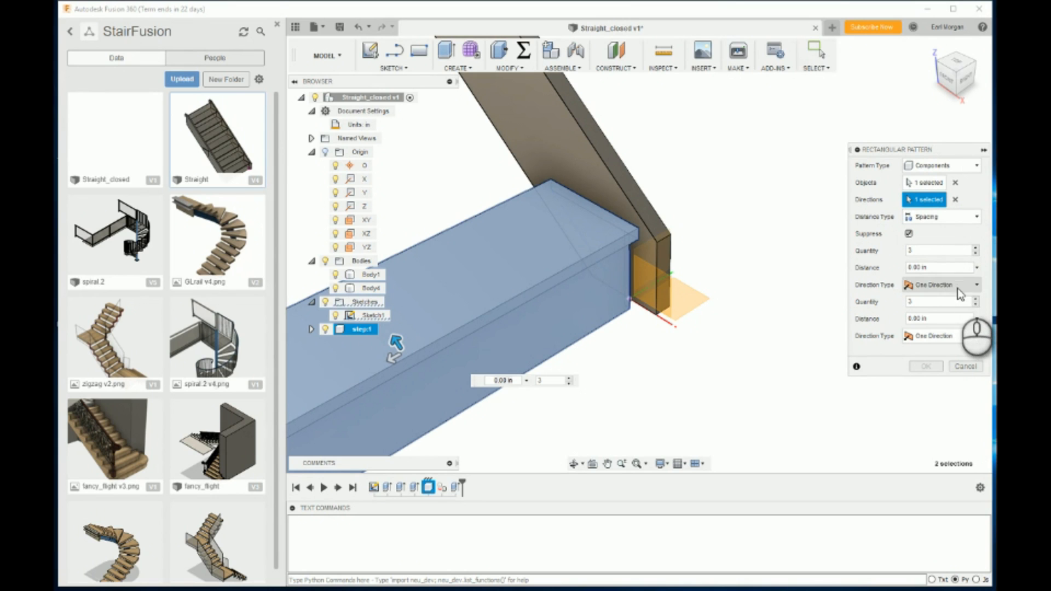
left_click(912, 247)
type("count")
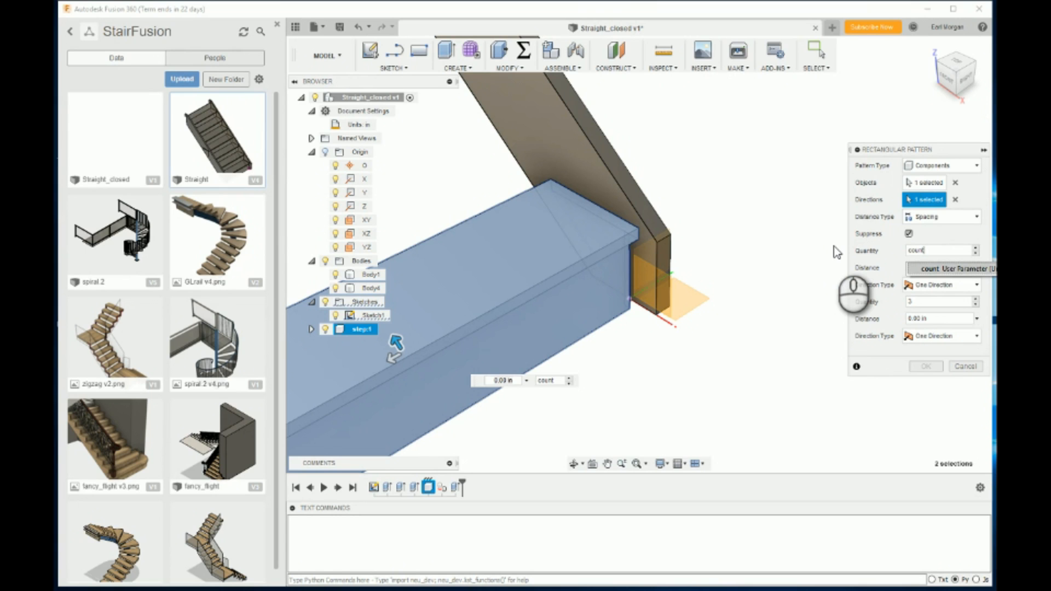
key("Return")
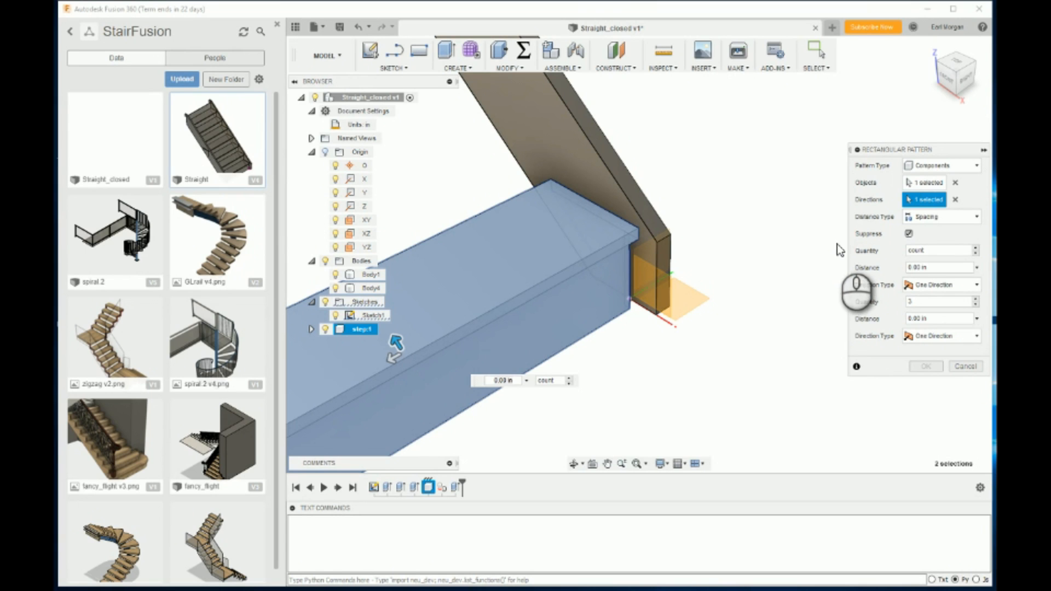
left_click(976, 267)
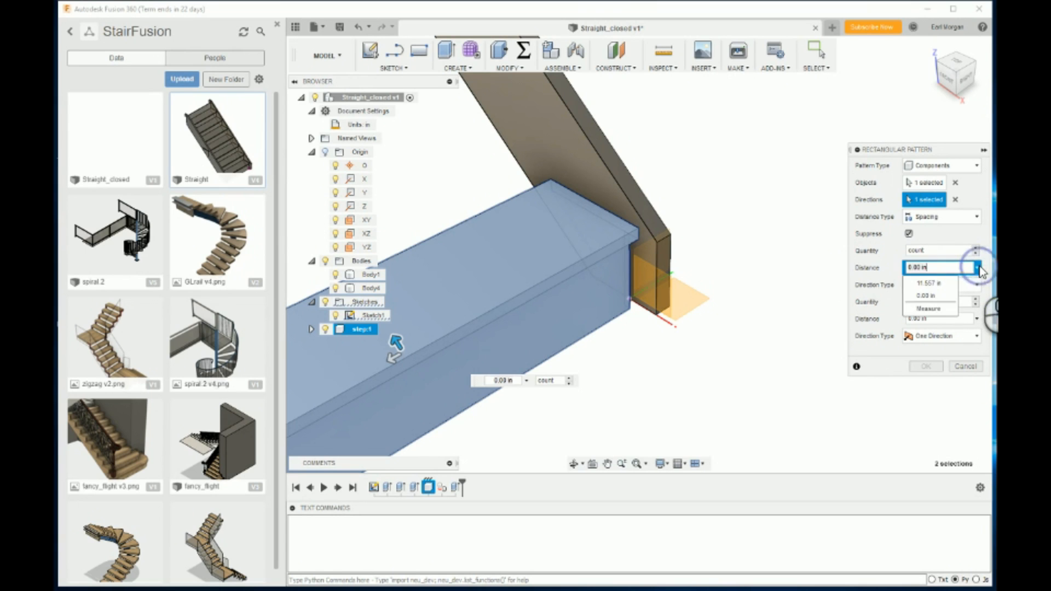
left_click(929, 283)
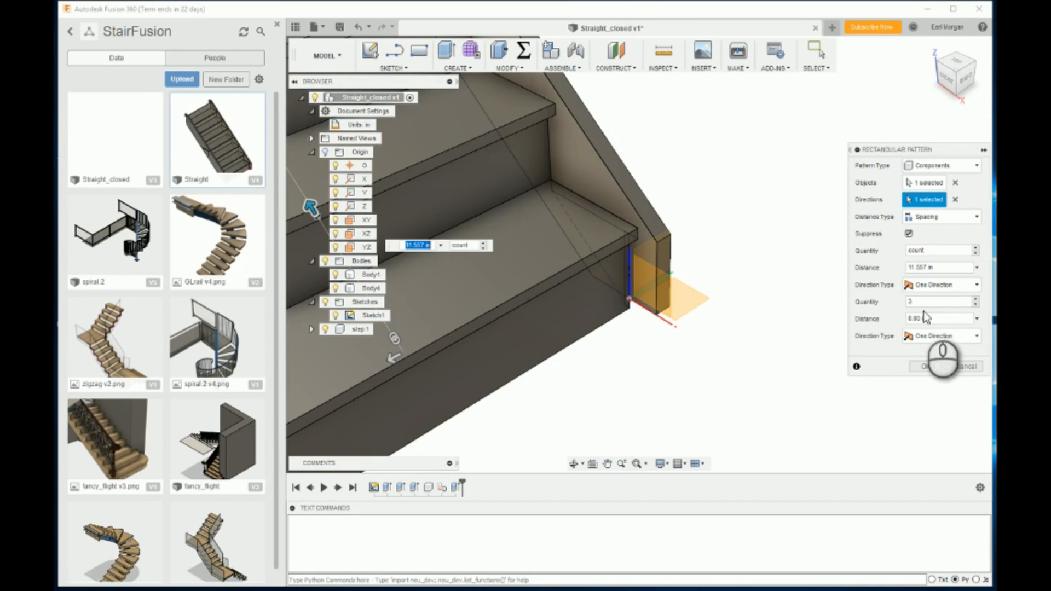
scroll(751, 392, "down", 5)
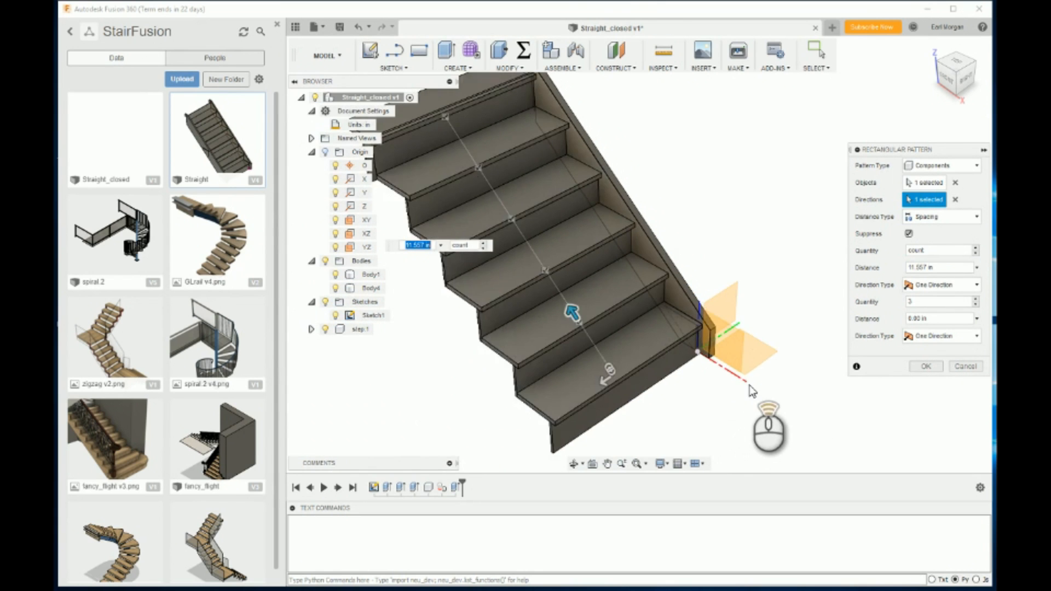
scroll(751, 392, "up", 2)
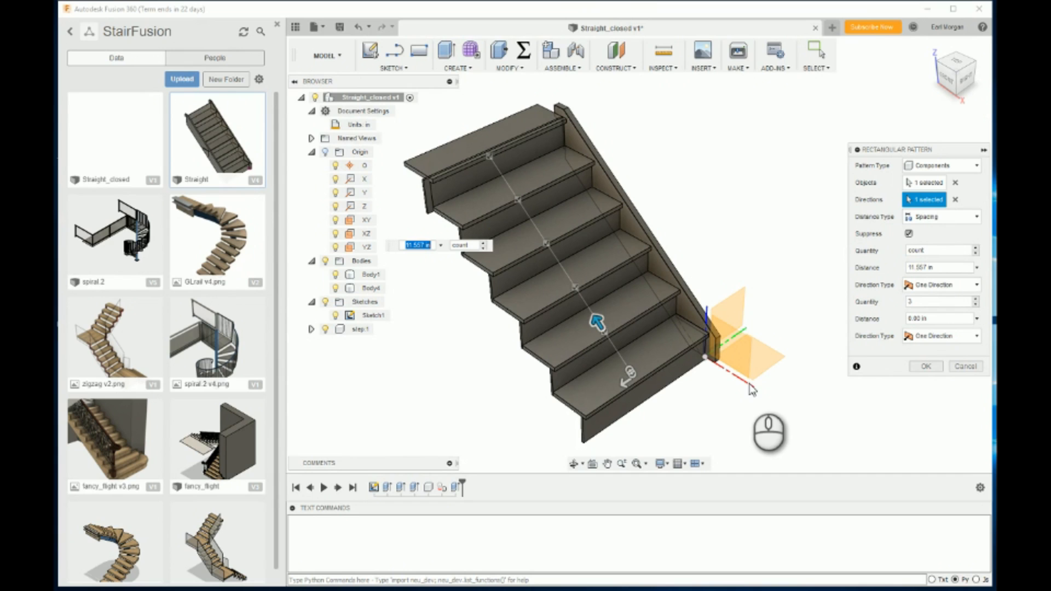
Change the step pattern's quantity to count-1 and create the pattern.
left_click(938, 250)
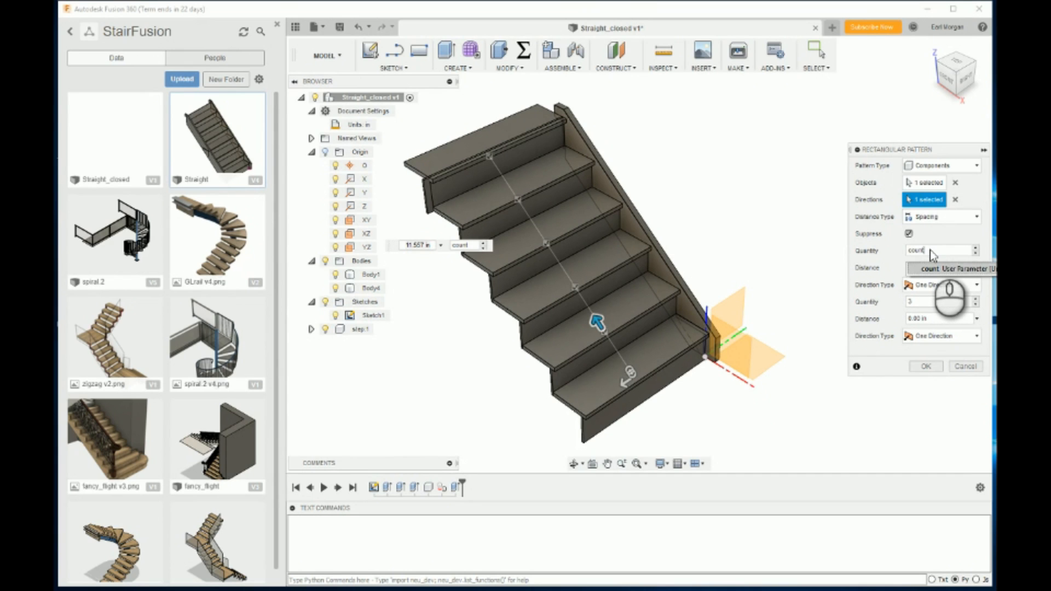
type("-1")
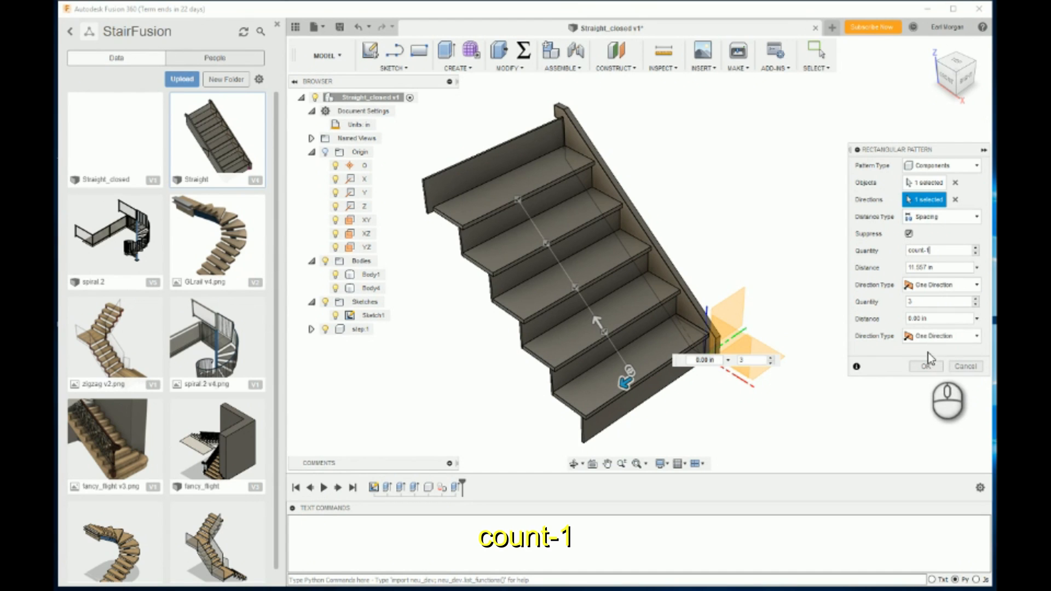
left_click(924, 367)
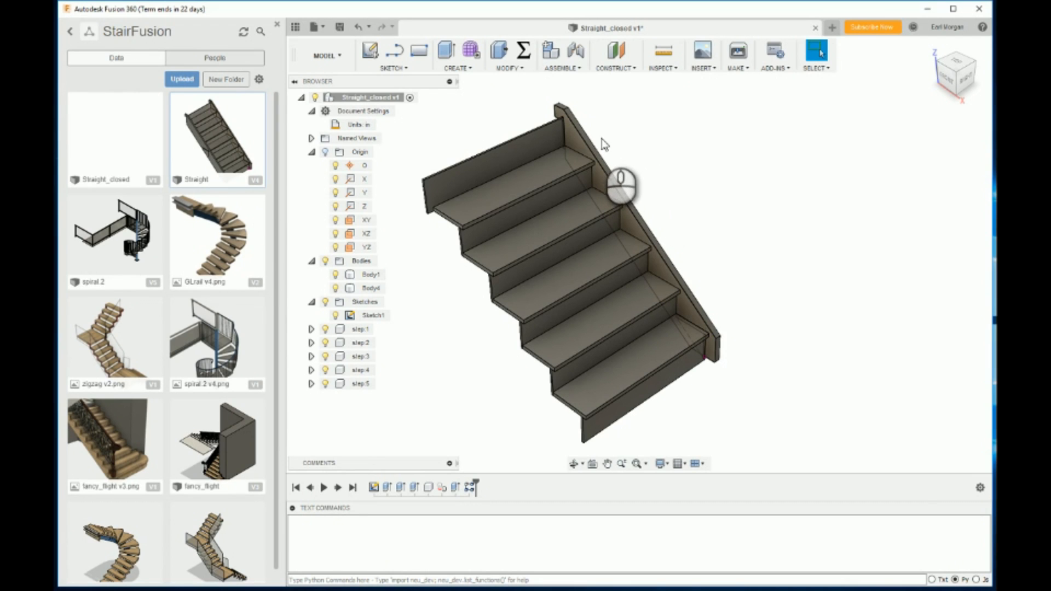
Construct a midplane between the two opposite end faces of the top riser.
left_click(633, 69)
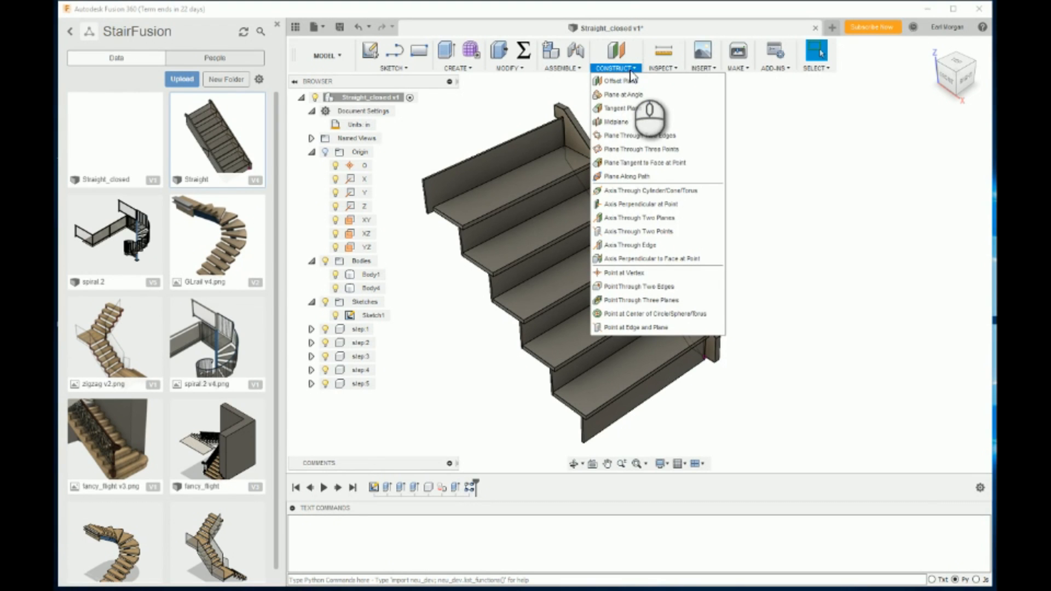
left_click(612, 123)
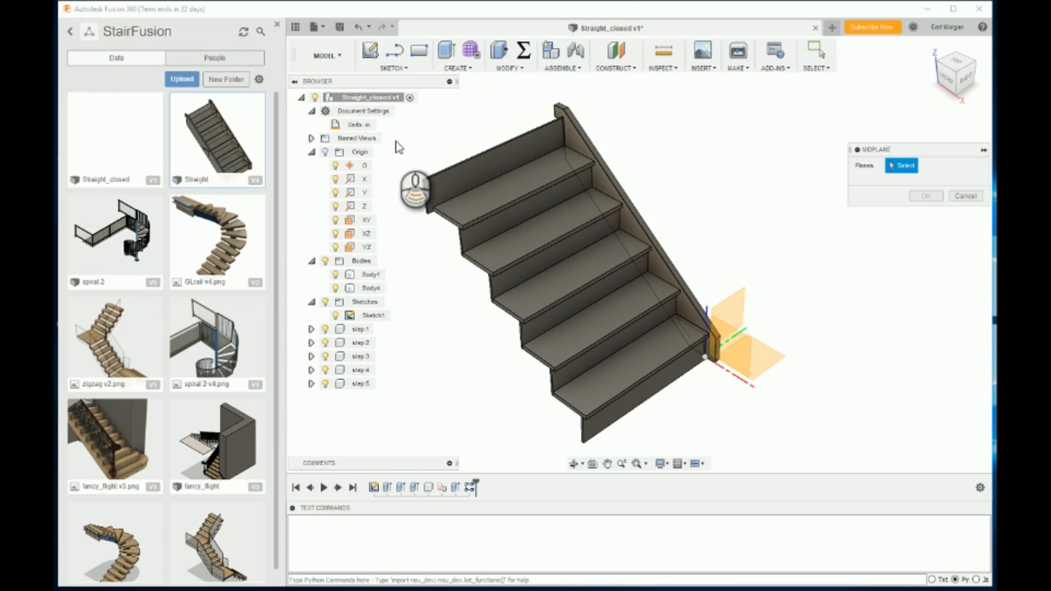
scroll(425, 237, "up", 4)
scroll(422, 237, "up", 5)
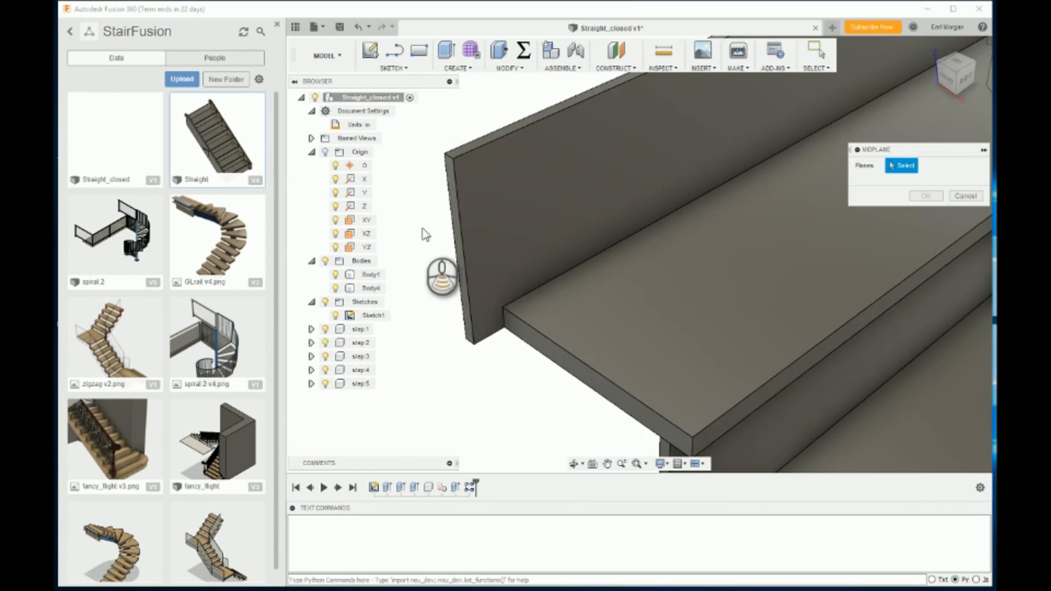
left_click(497, 215)
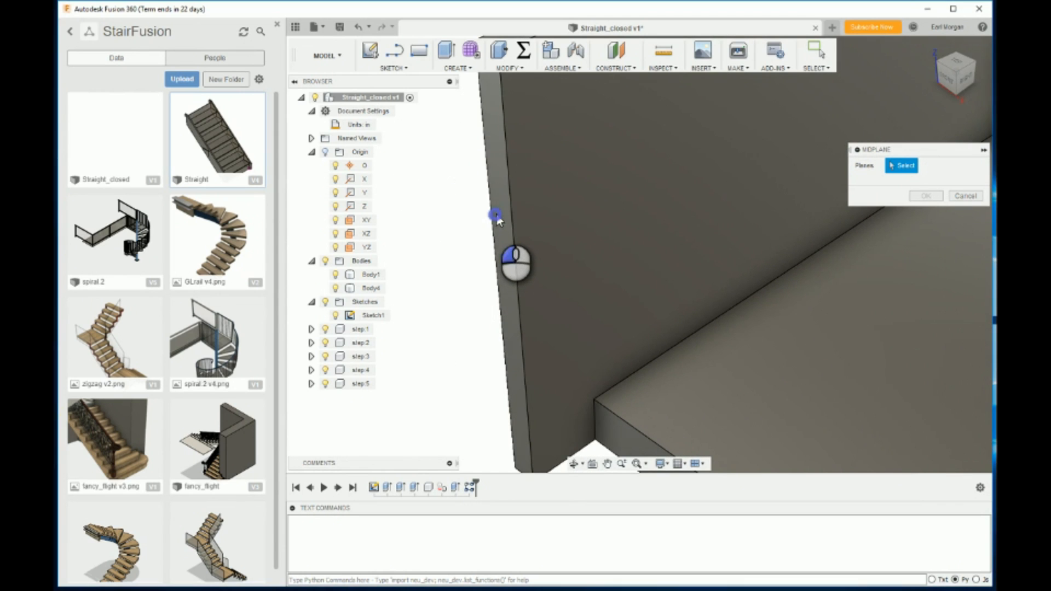
left_click(497, 215)
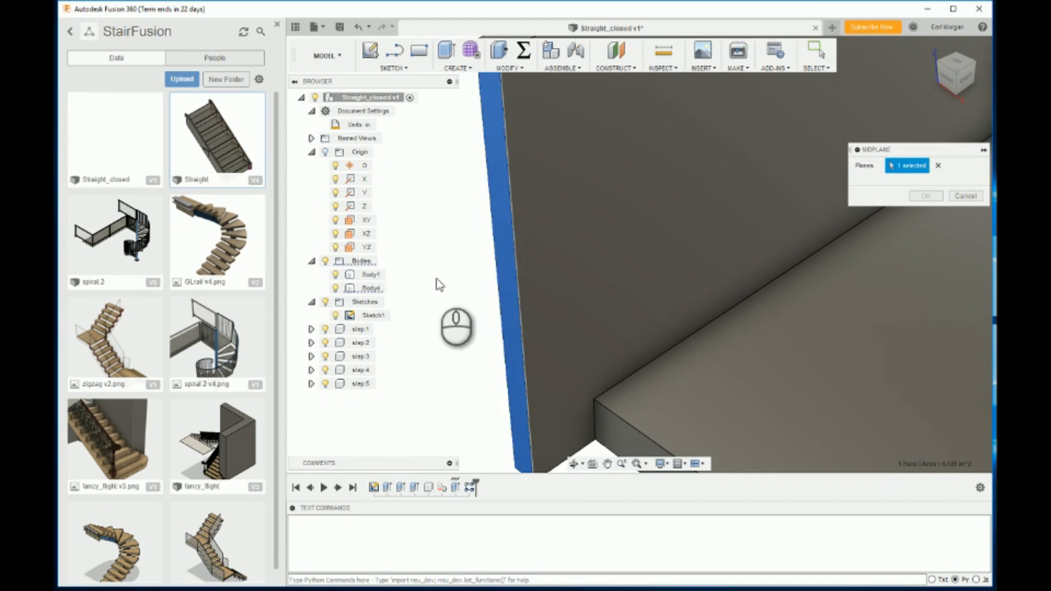
scroll(440, 273, "down", 4)
middle_click_drag(439, 273, 684, 241, "shift")
scroll(651, 262, "down", 4)
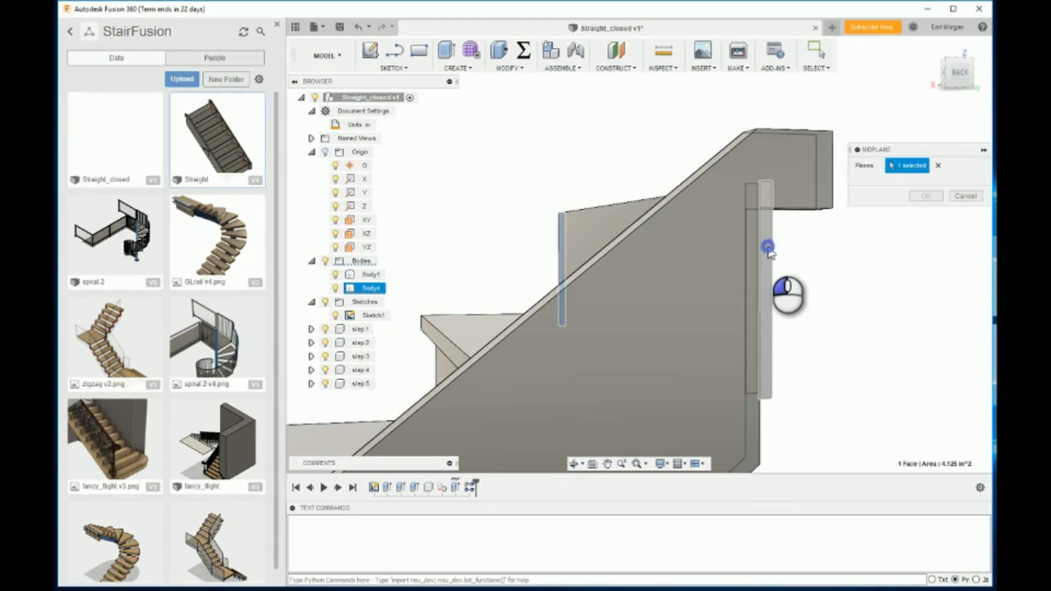
left_click(768, 250)
left_click(926, 196)
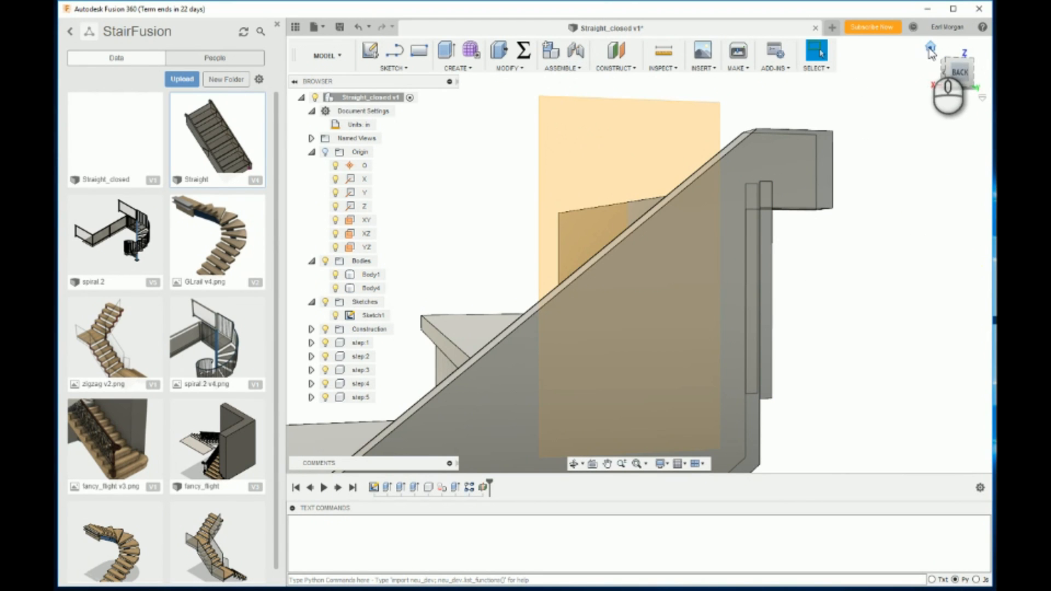
Mirror the stringer body across the new midplane to form the opposite stringer.
left_click(931, 48)
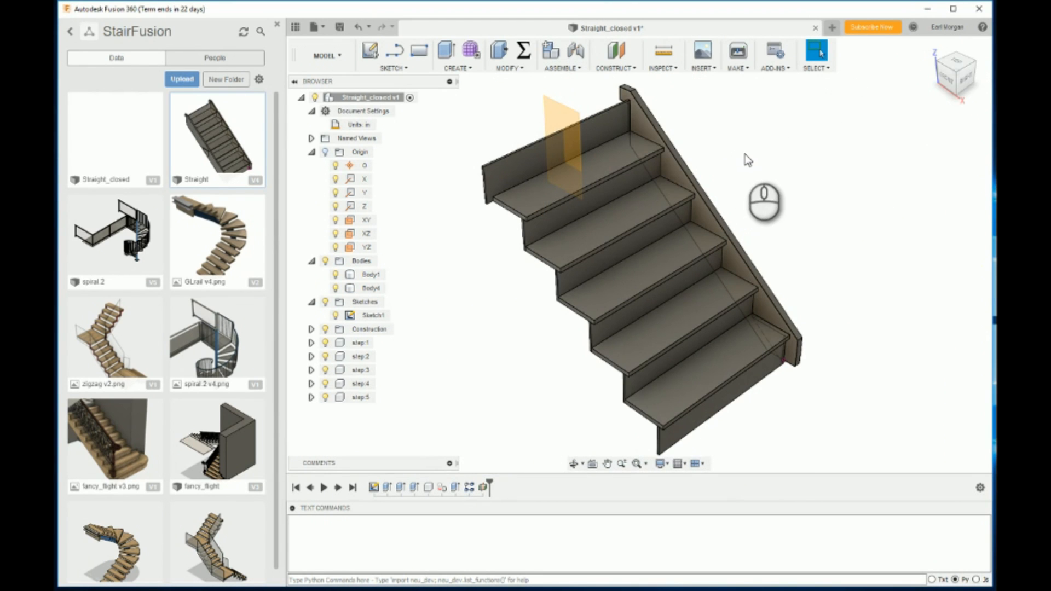
left_click(460, 67)
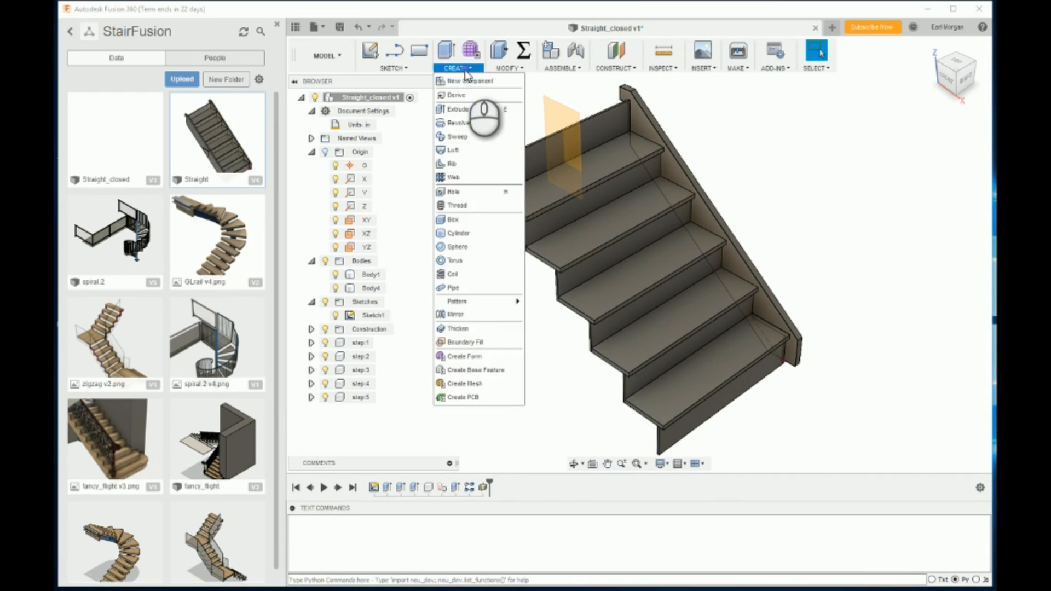
left_click(457, 314)
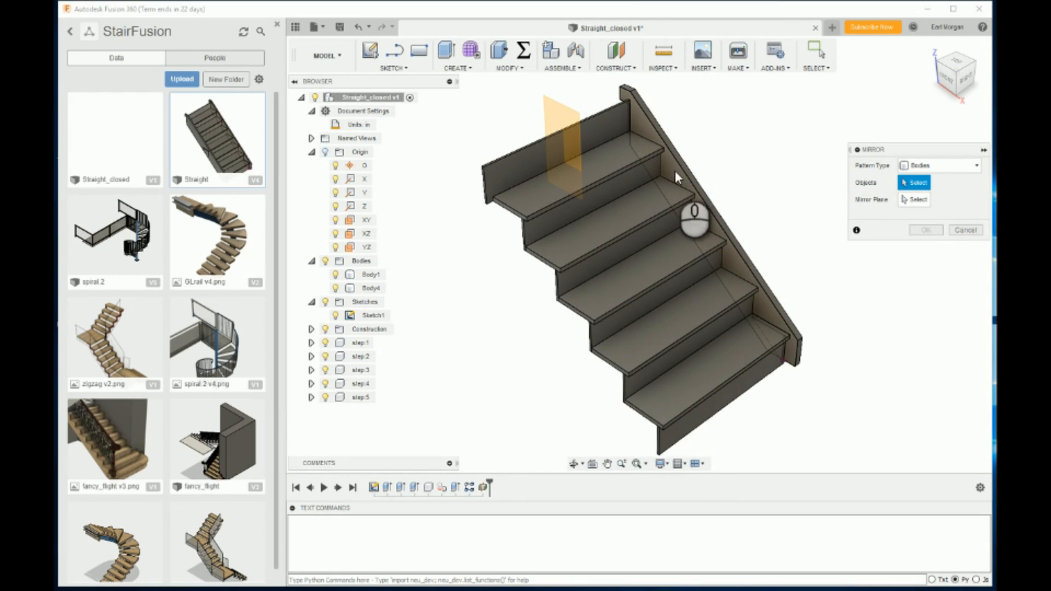
left_click(913, 182)
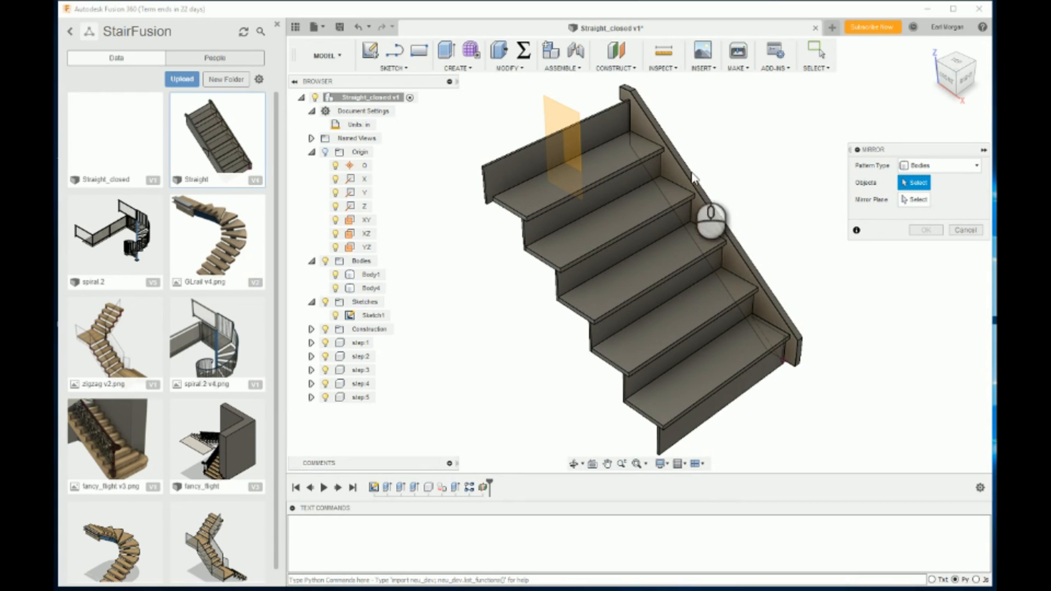
left_click(712, 216)
left_click(904, 201)
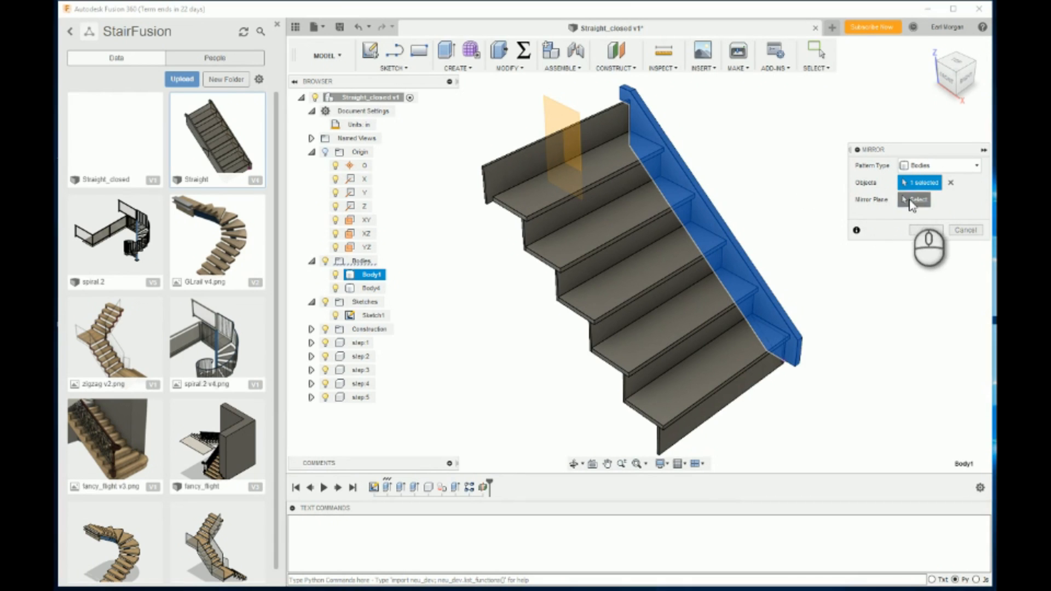
left_click(561, 129)
left_click(928, 230)
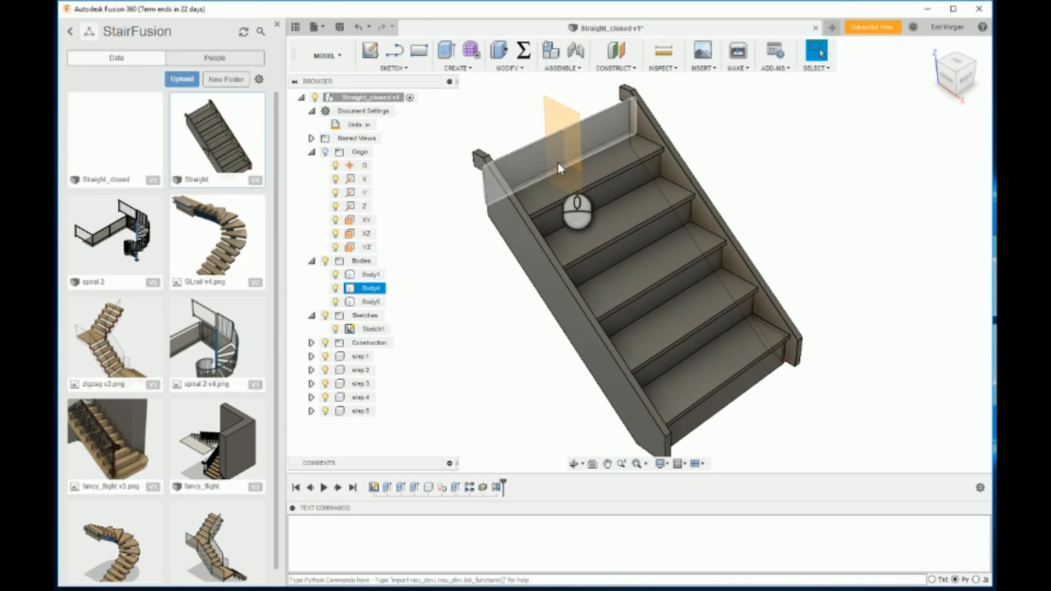
Set the user parameters rise to 7.5 in, run to 8.5 in and count to 8.
left_click(523, 50)
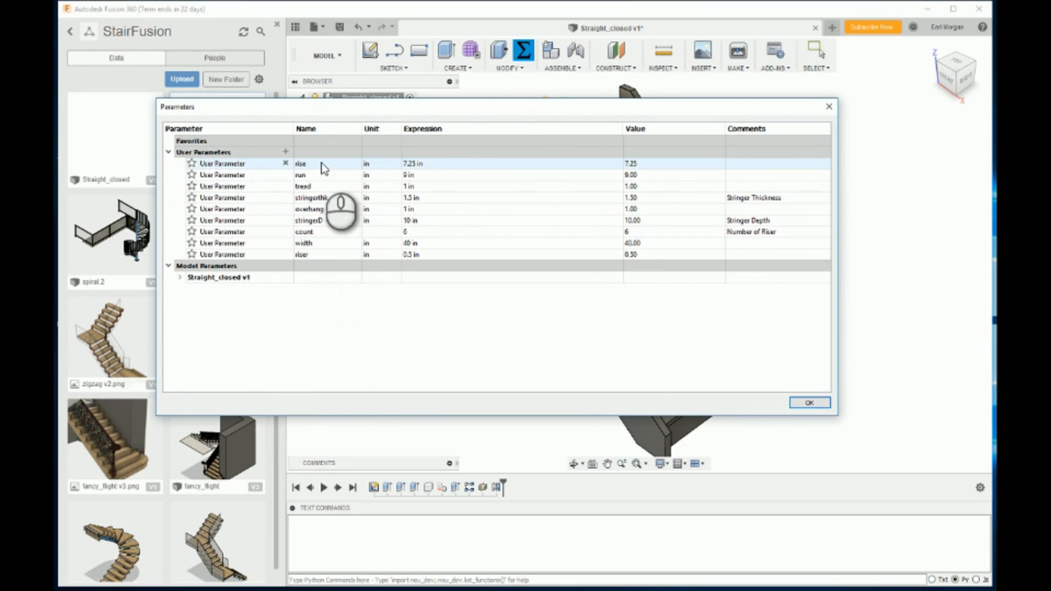
left_click(430, 163)
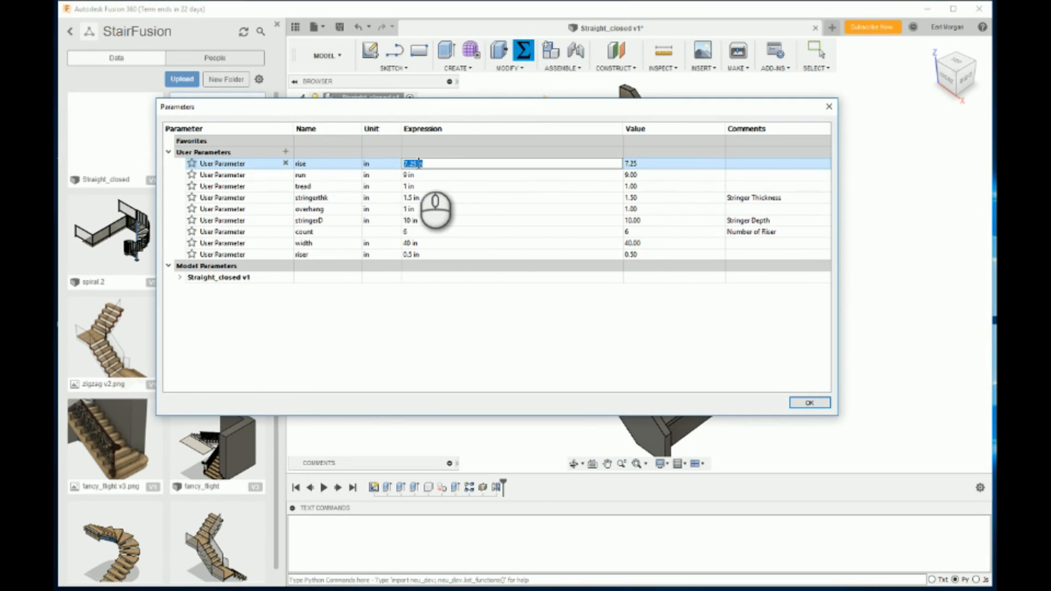
type("7.5")
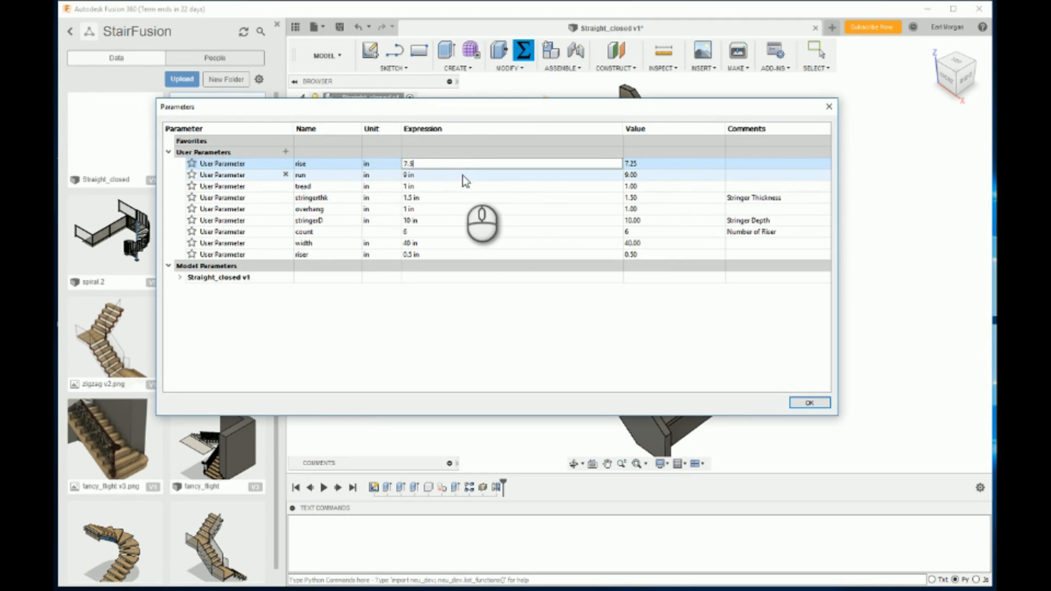
left_click(463, 175)
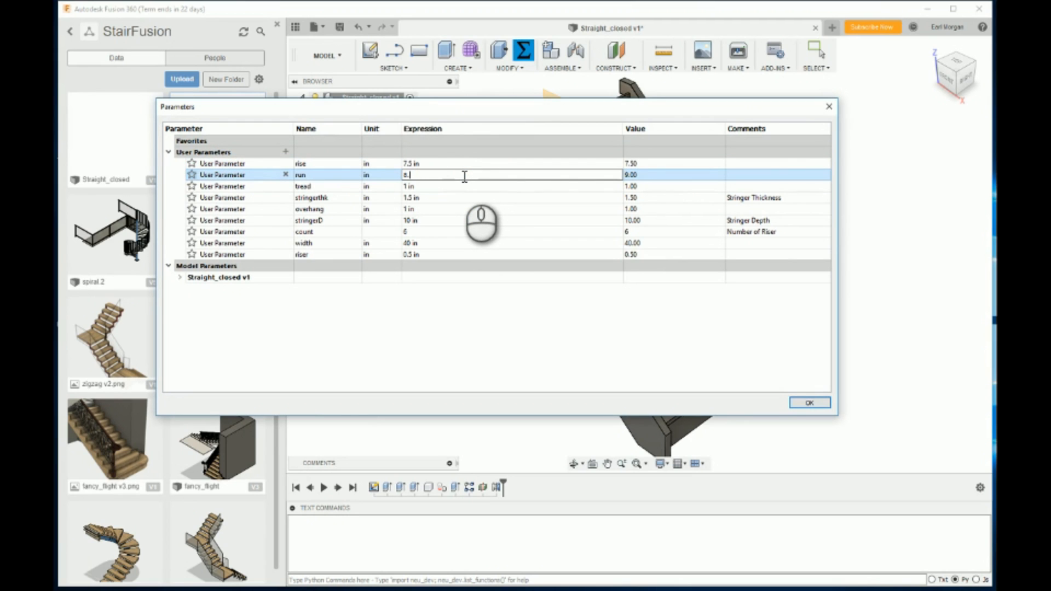
type("8.5")
left_click(434, 234)
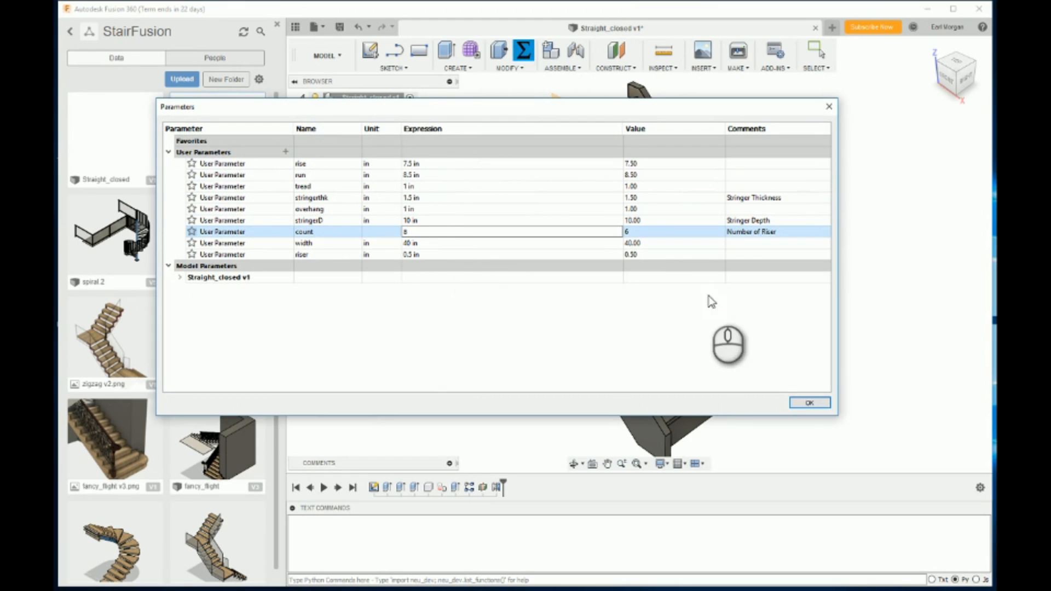
left_click(802, 403)
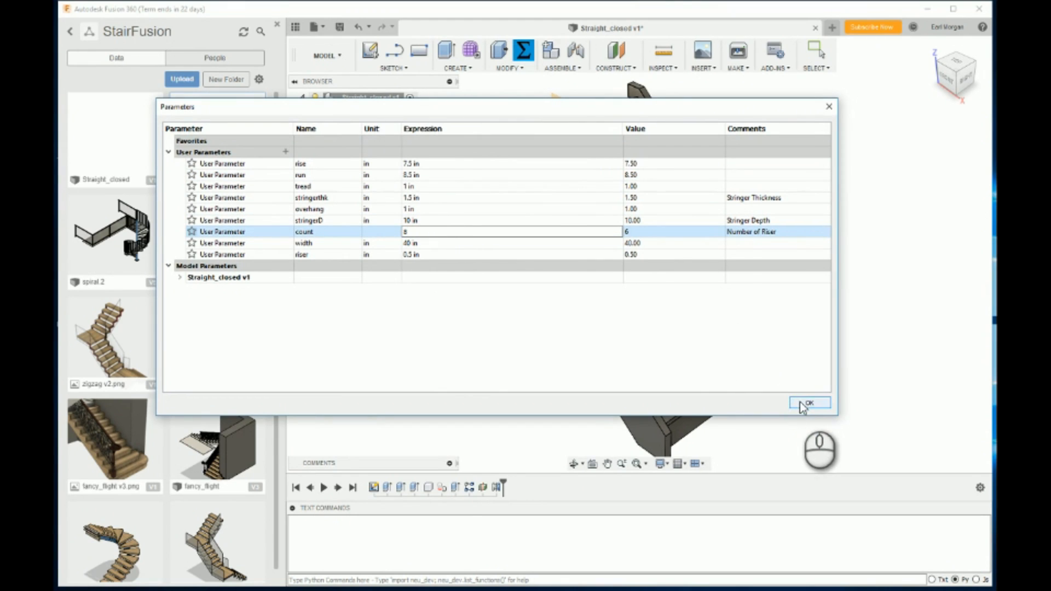
Examine from below how the patterned treads and risers meet beside the stringer.
scroll(522, 420, "up", 3)
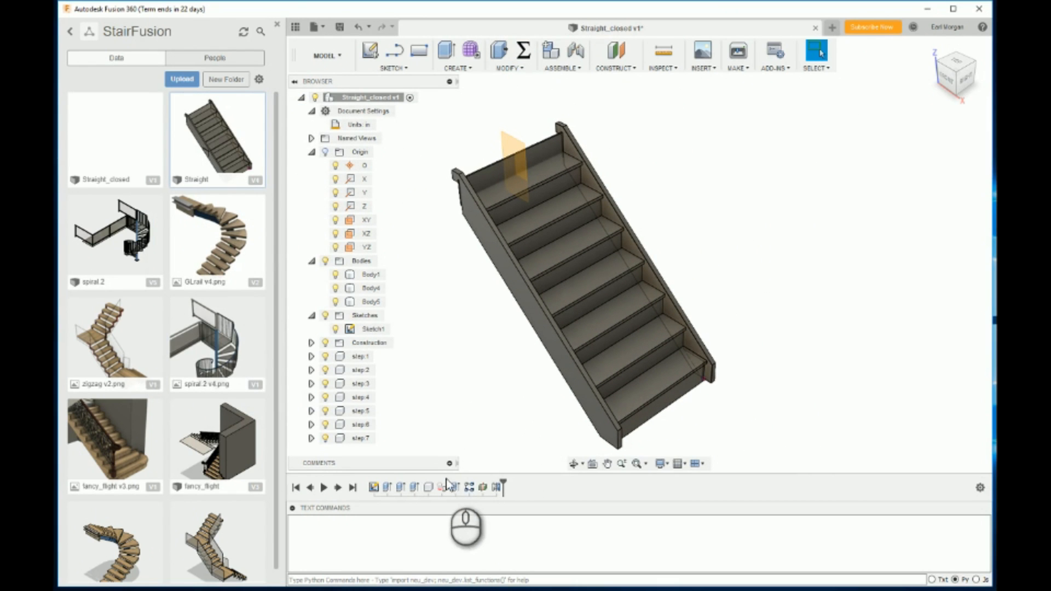
right_click(469, 488)
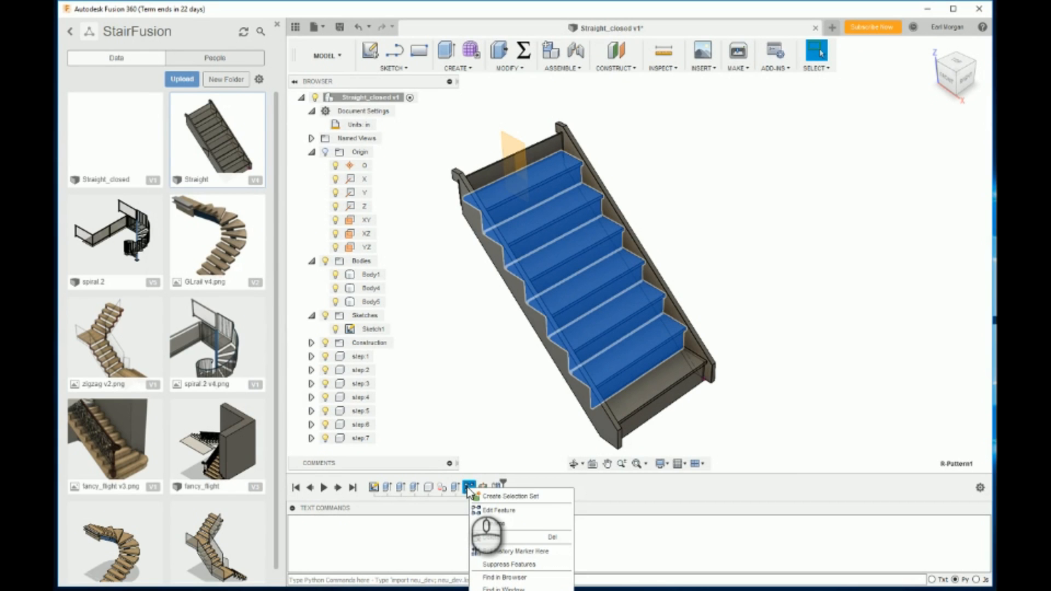
left_click(475, 392)
middle_click_drag(475, 357, 534, 261, "shift")
scroll(533, 253, "up", 3)
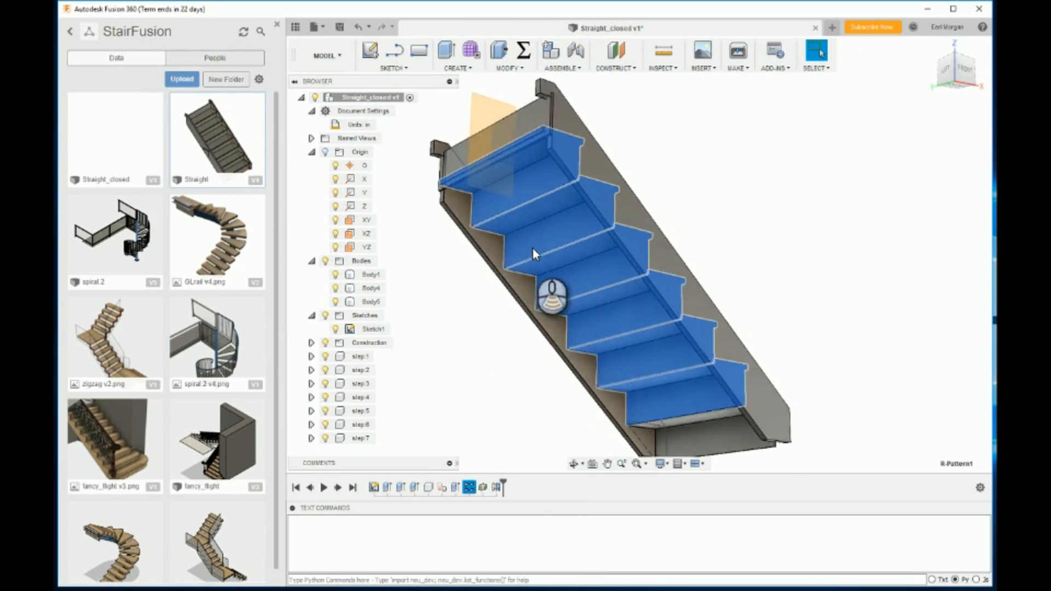
scroll(533, 248, "up", 10)
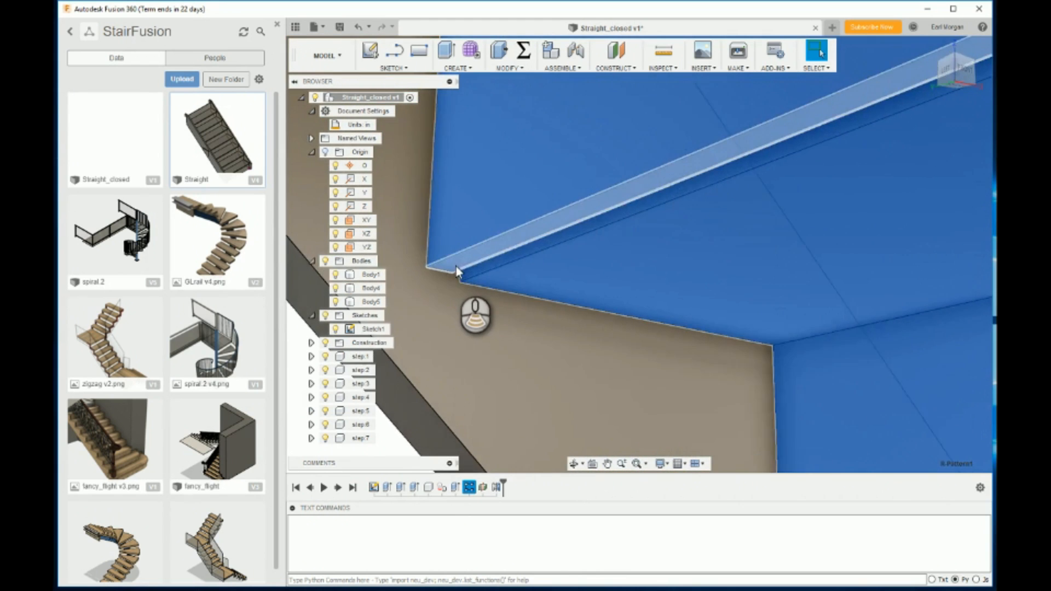
scroll(457, 268, "down", 1)
scroll(461, 275, "up", 2)
middle_click_drag(461, 271, 427, 200)
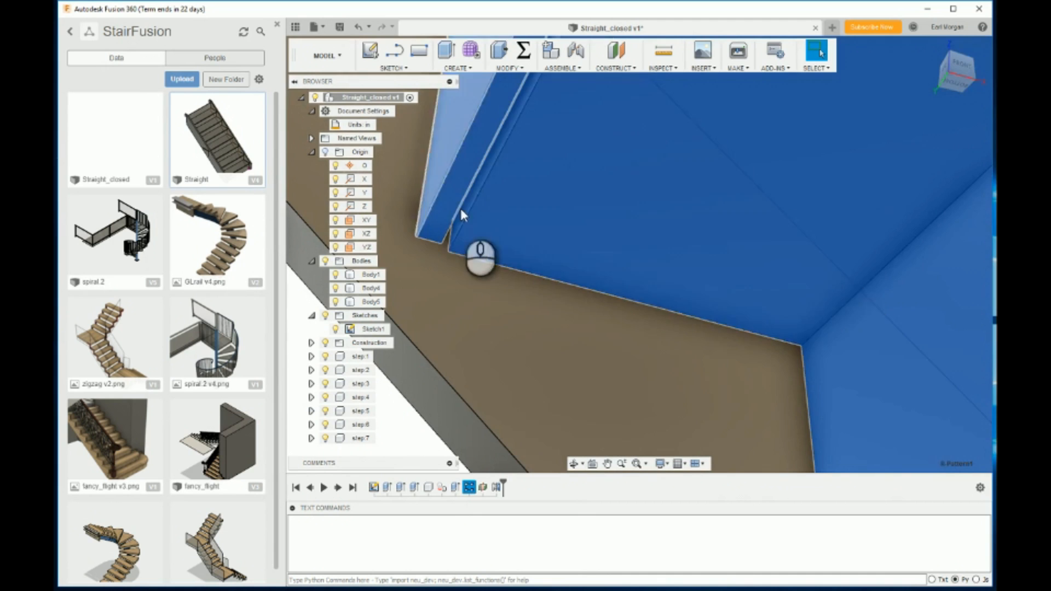
left_click(929, 47)
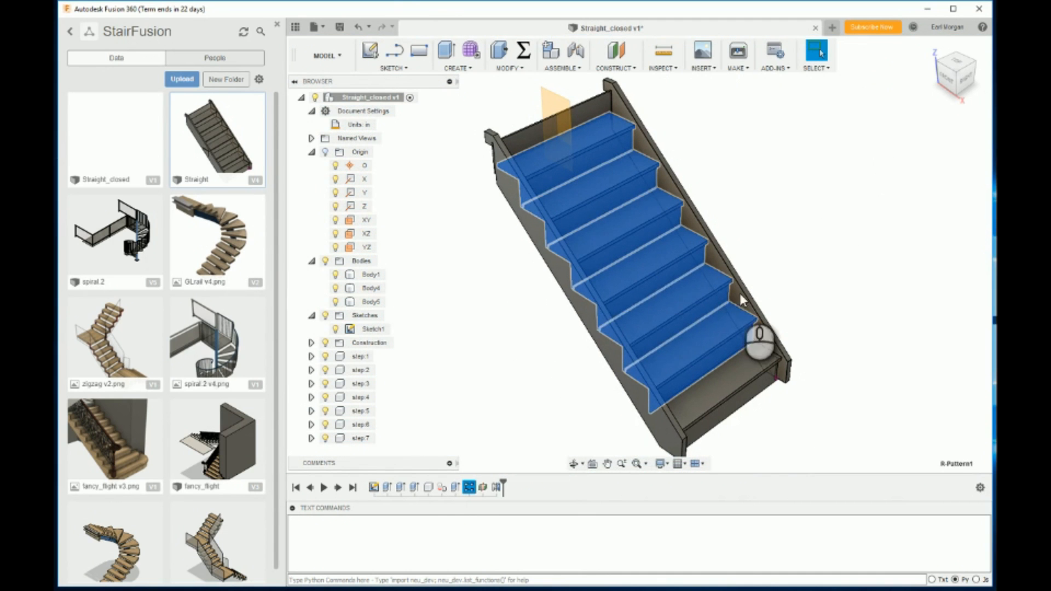
Edit the step pattern to take its spacing distance from a measurement in the model and apply the change.
right_click(469, 488)
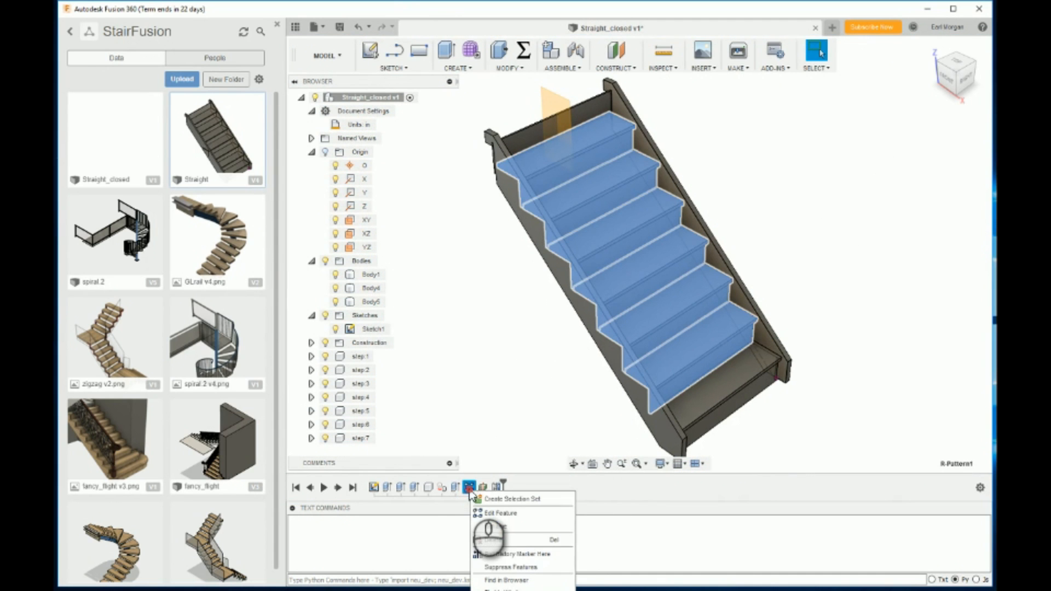
left_click(501, 513)
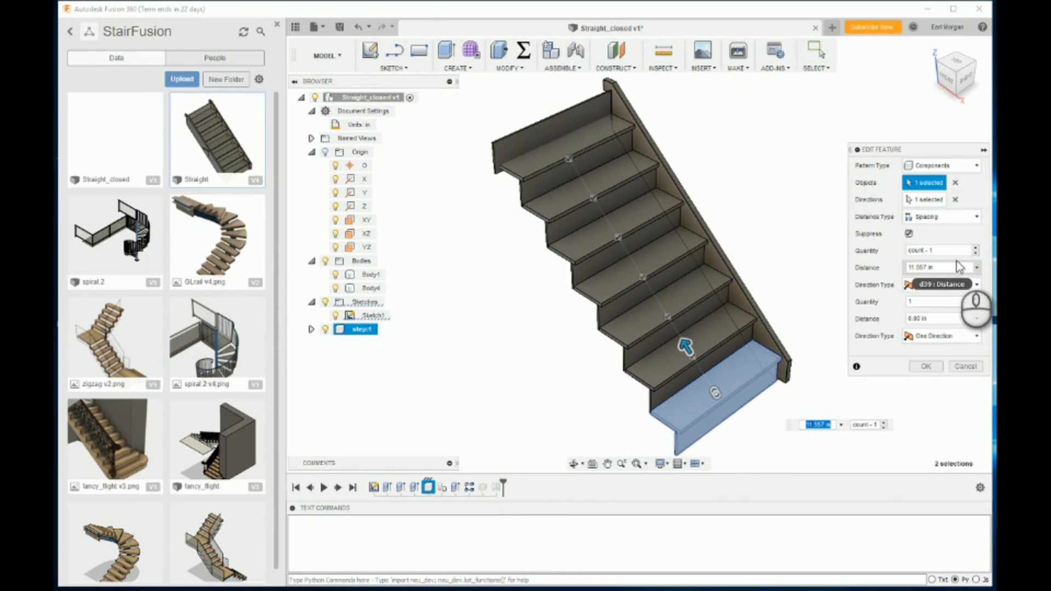
left_click(976, 267)
left_click(936, 311)
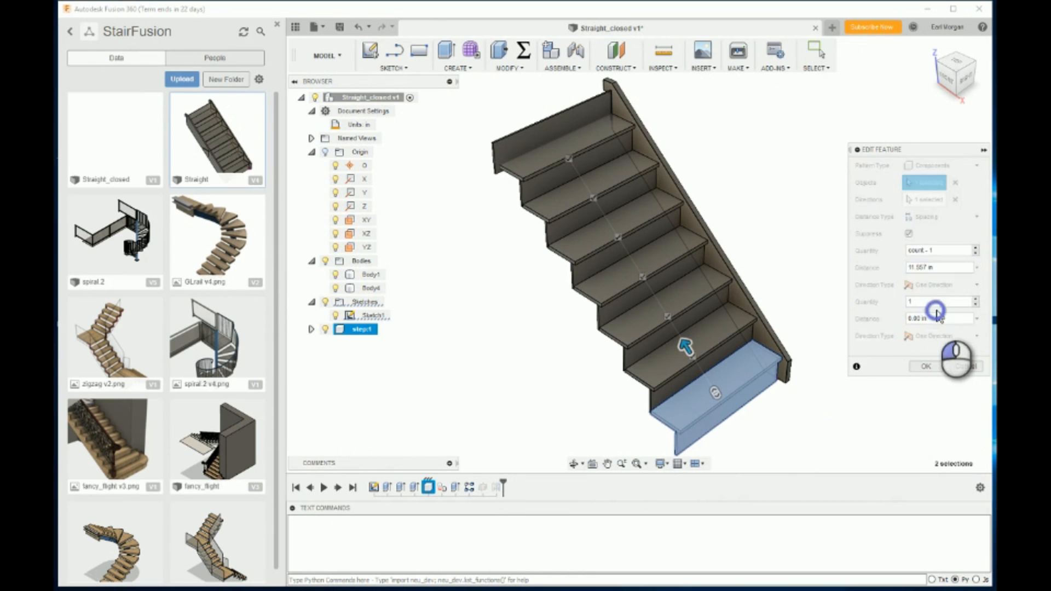
left_click(926, 366)
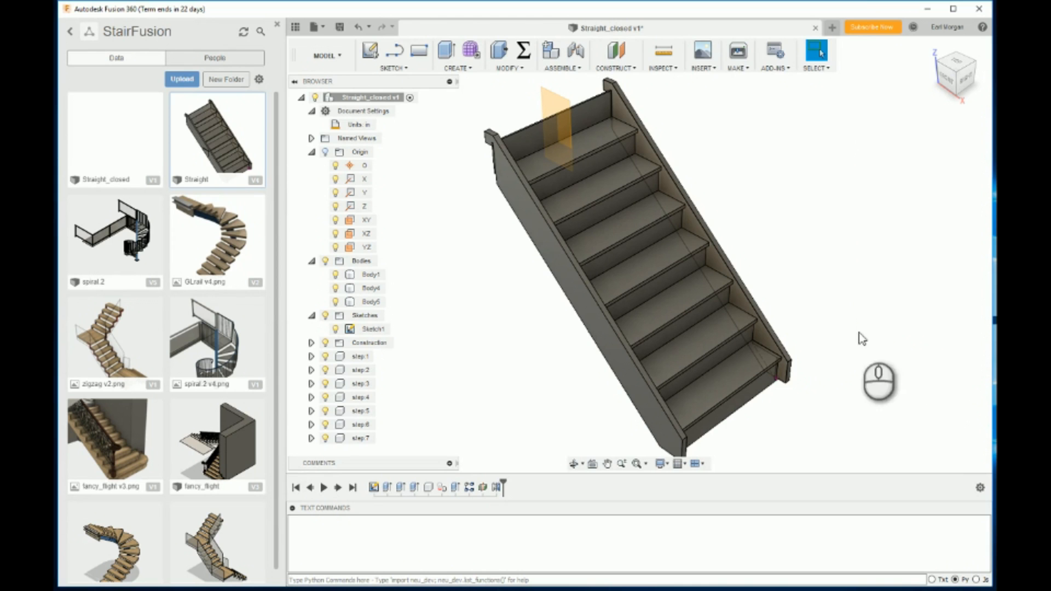
Save the updated staircase design as a new version.
mouse_move(742, 180)
middle_mouse_down("shift")
mouse_move(636, 157)
mouse_move(717, 159)
mouse_move(661, 169)
mouse_move(633, 161)
mouse_move(746, 188)
mouse_move(749, 173)
middle_mouse_up("shift")
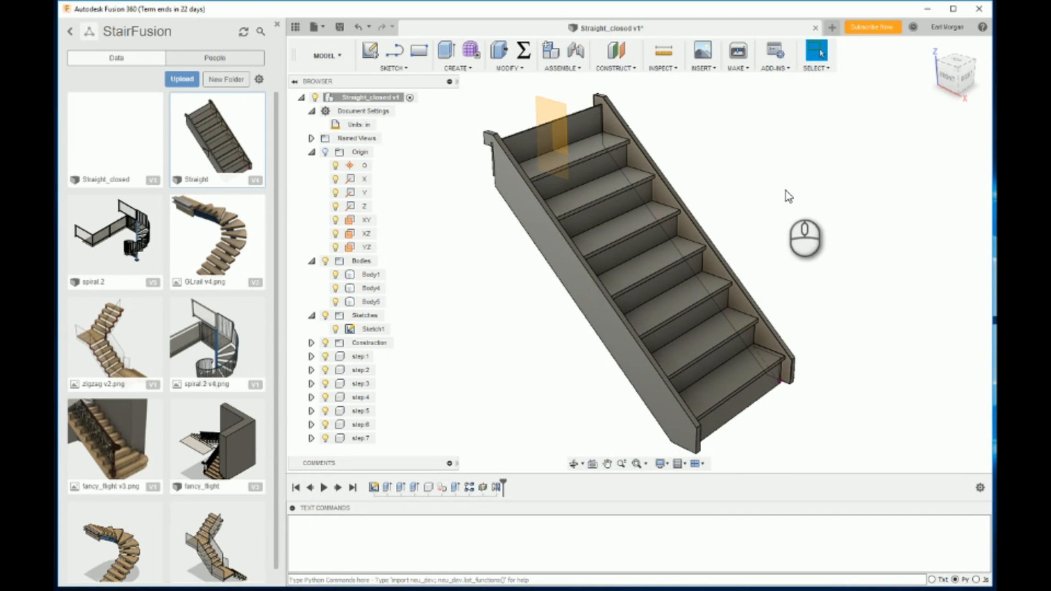
key("ctrl+s")
left_click(522, 311)
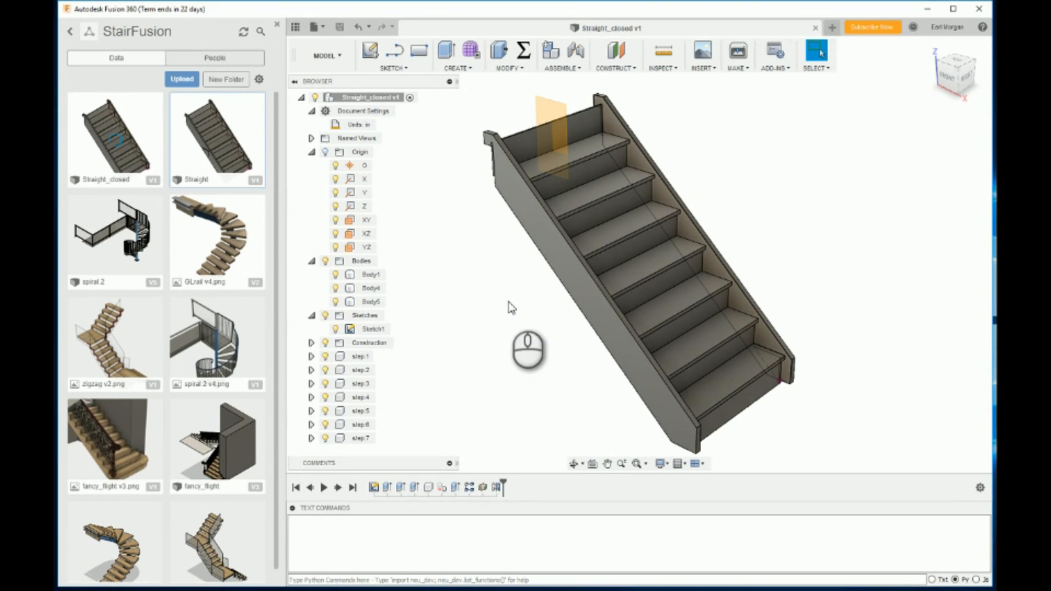
Switch the staircase design to the Render workspace and collapse the text commands area.
left_click(339, 58)
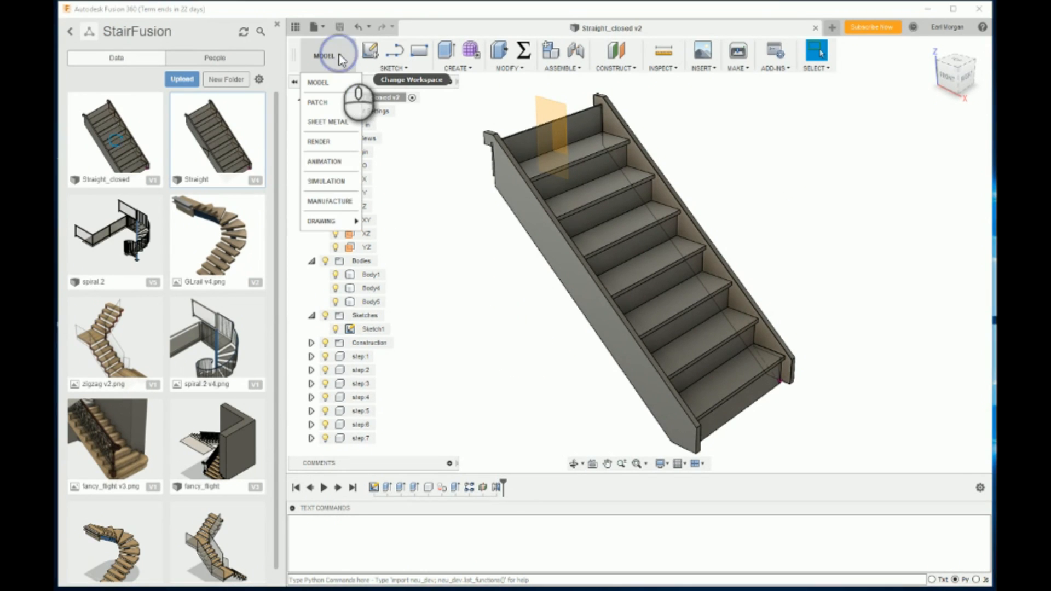
left_click(321, 142)
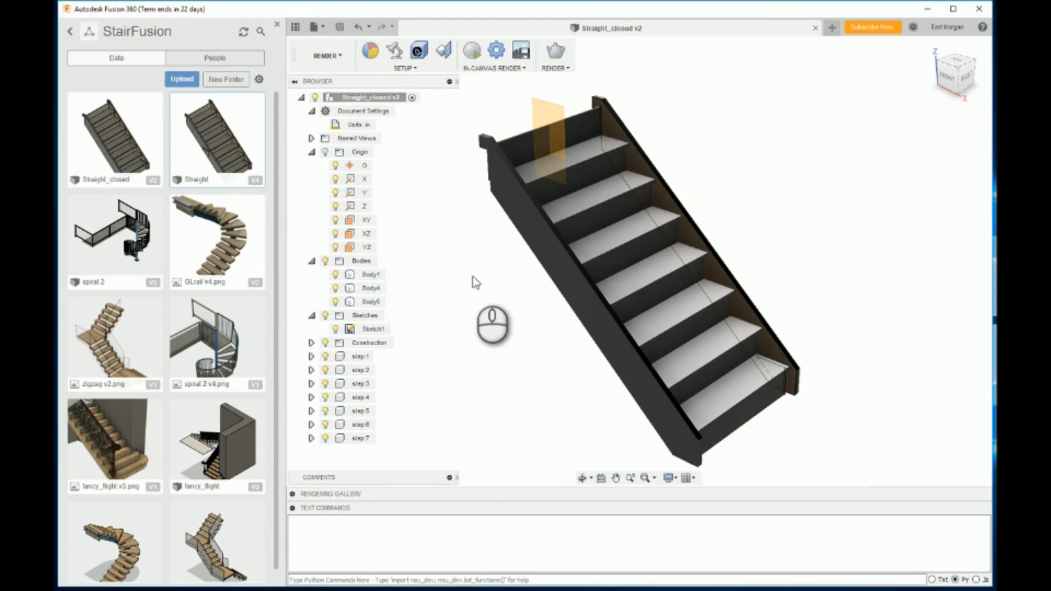
left_click(292, 508)
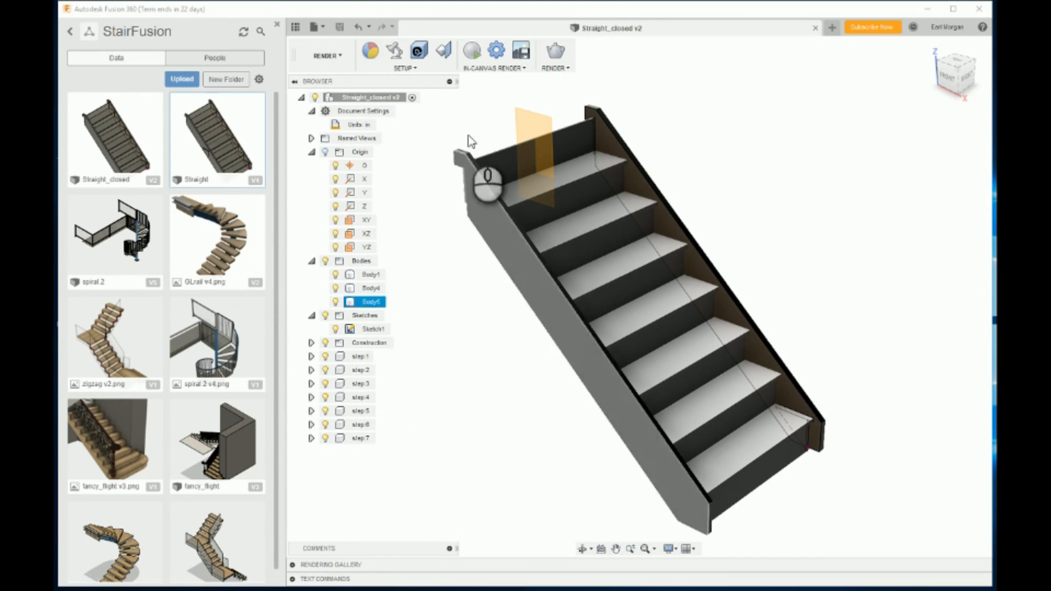
Apply the Oak appearance from the Wood library to the near outer stringer.
left_click(376, 54)
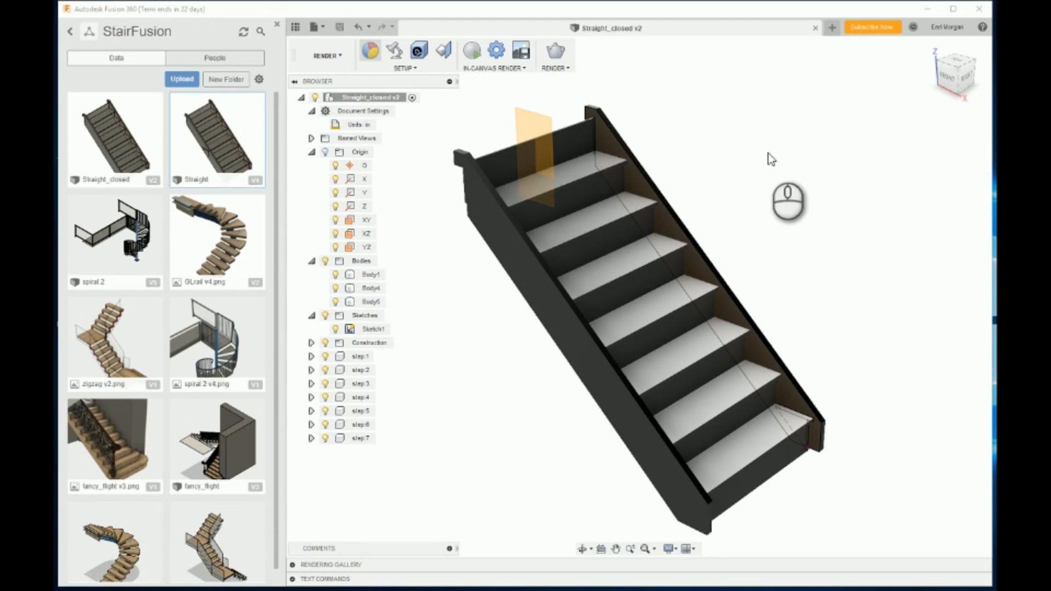
key("a")
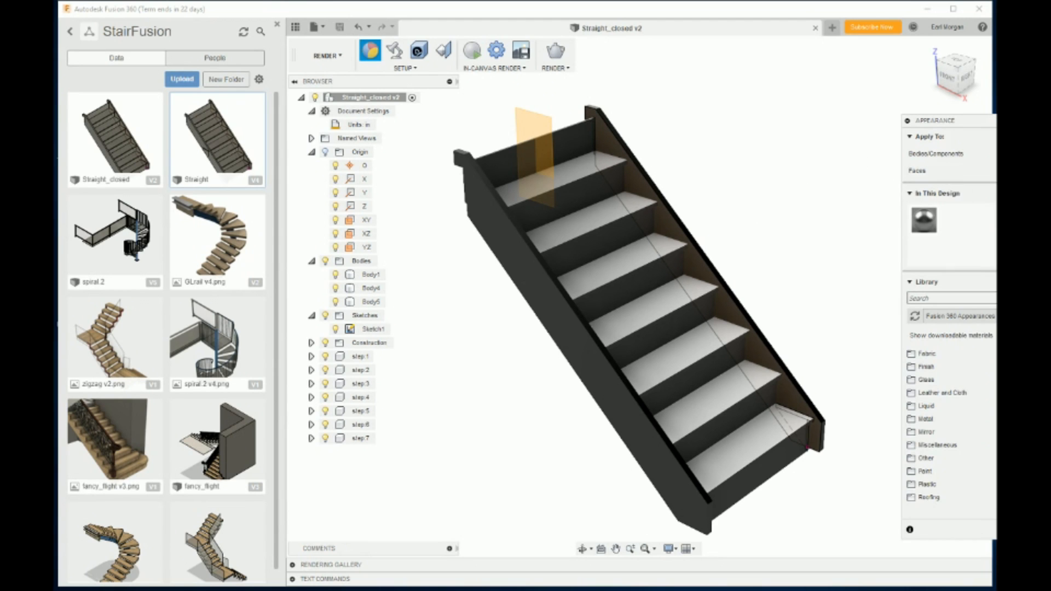
left_click_drag(973, 123, 833, 76)
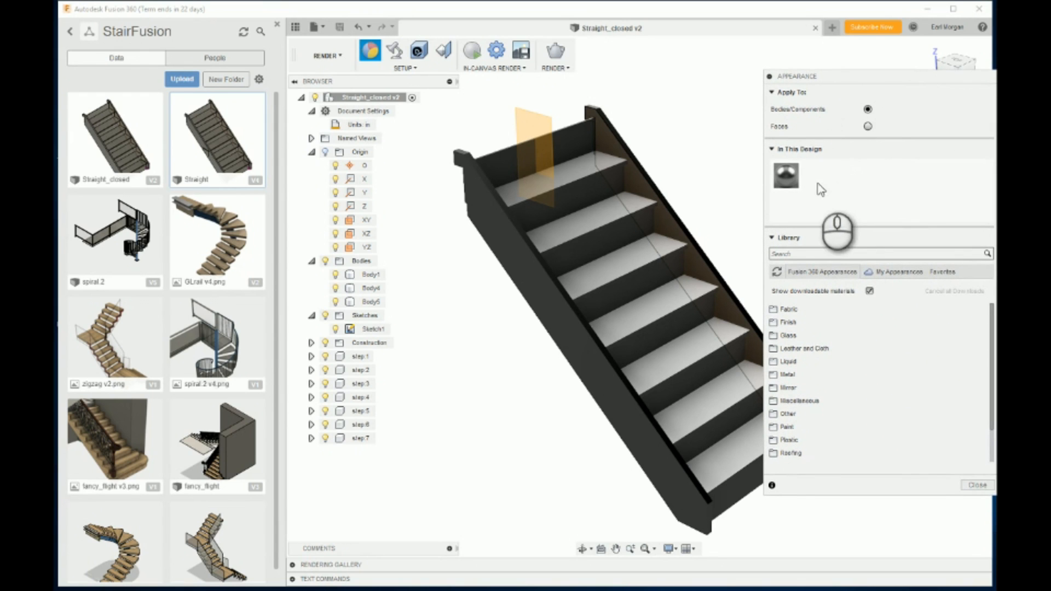
scroll(771, 433, "down", 3)
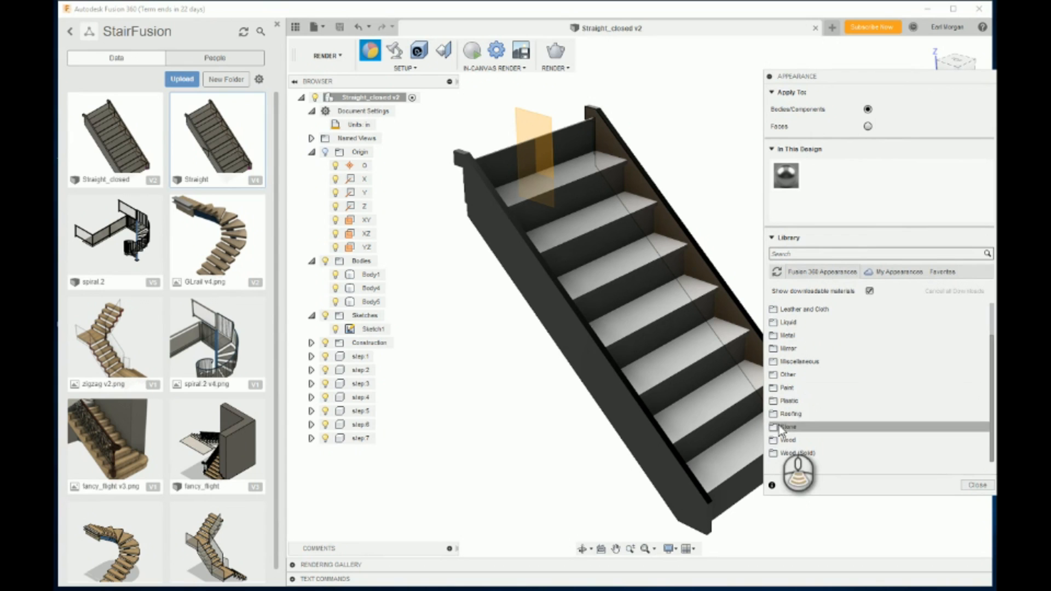
left_click(774, 440)
scroll(793, 415, "down", 3)
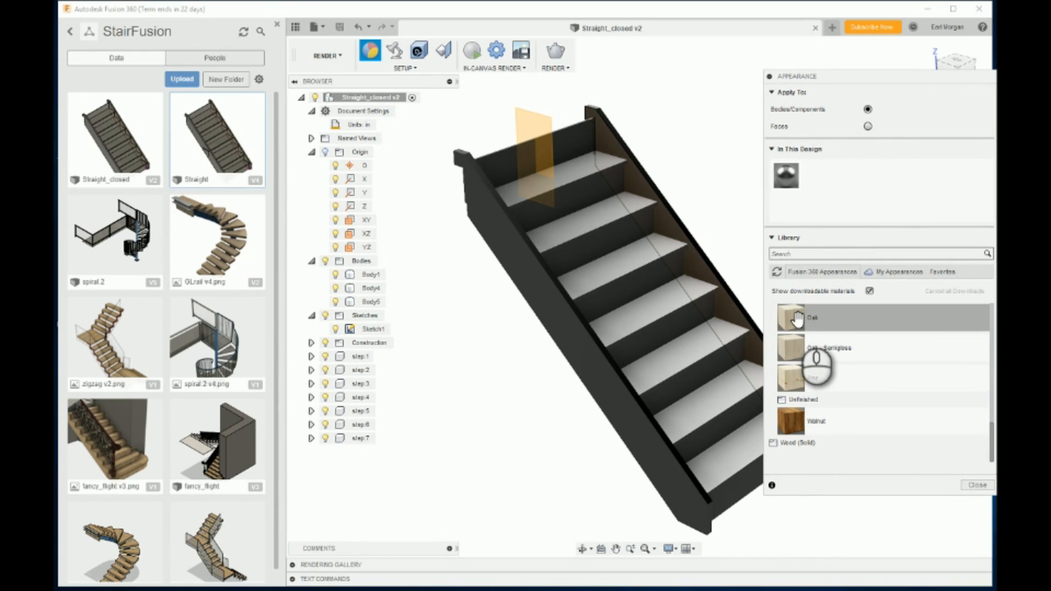
left_click_drag(796, 319, 622, 428)
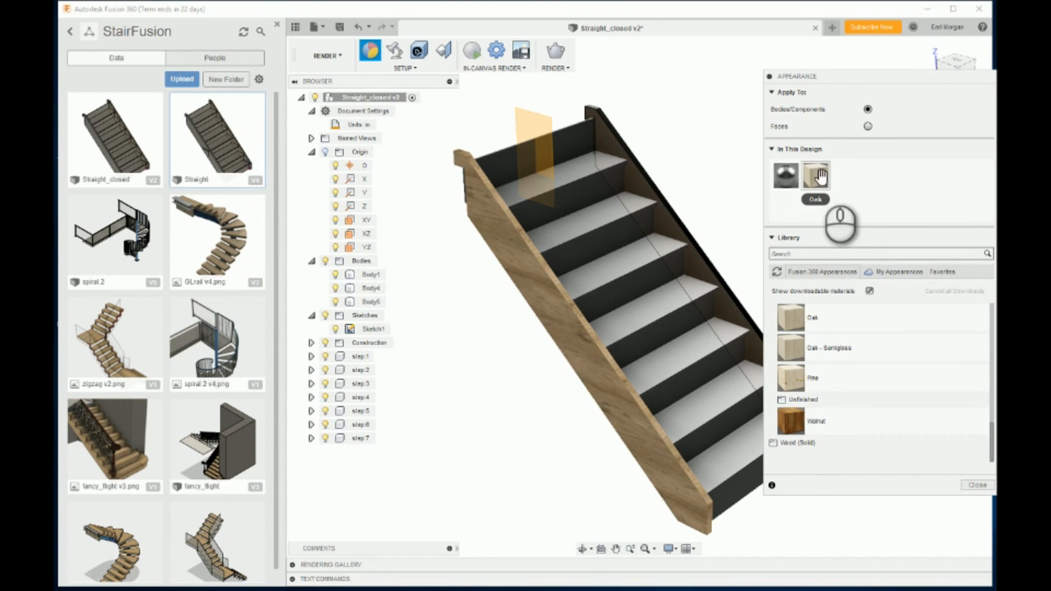
Apply Oak to the whole staircase, removing the appearances already applied to bodies, and finish assigning appearances.
left_click_drag(822, 177, 702, 258)
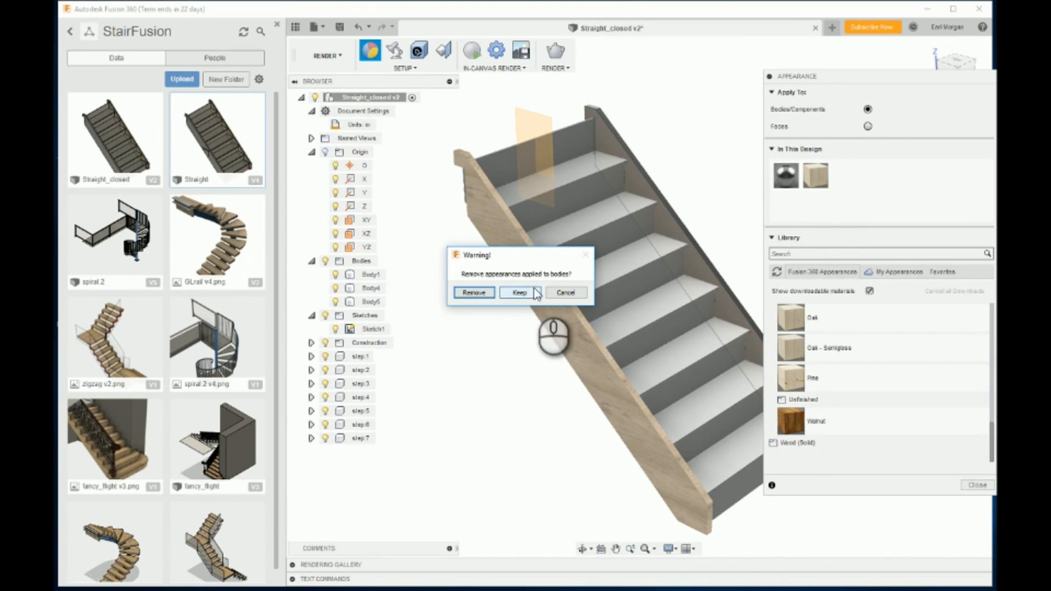
left_click(474, 293)
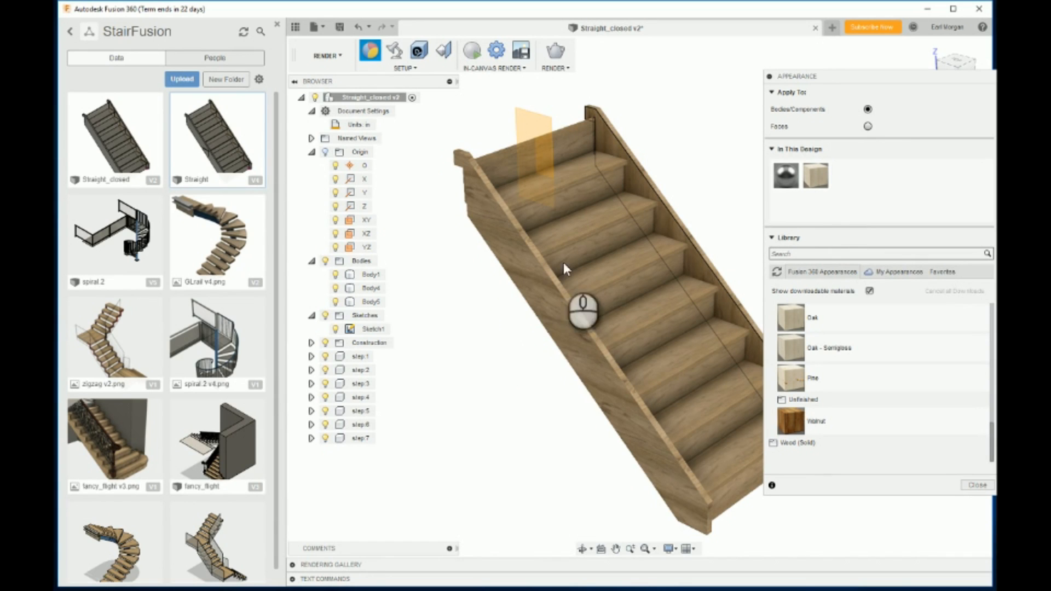
left_click_drag(819, 180, 520, 219)
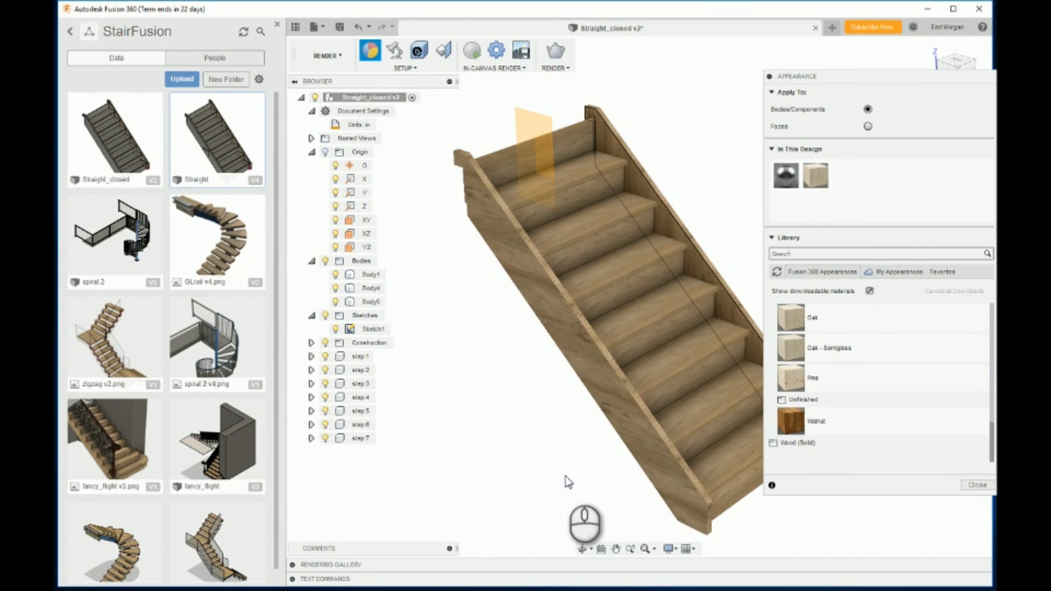
left_click(977, 486)
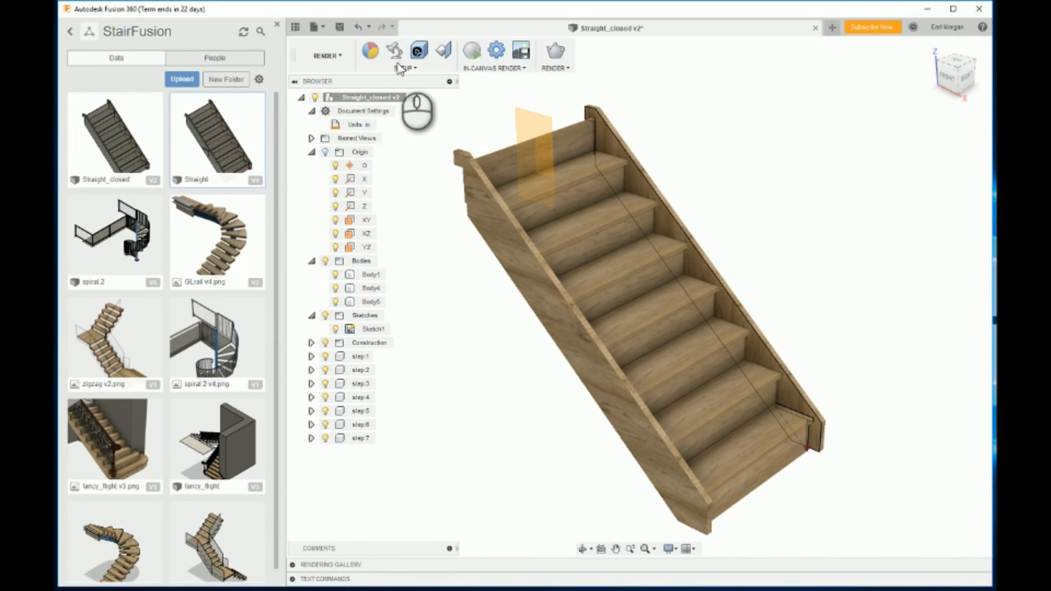
Set the near stringer's texture mapping to Cylindrical projection with its axis along the stringer's sloping edge.
left_click(442, 50)
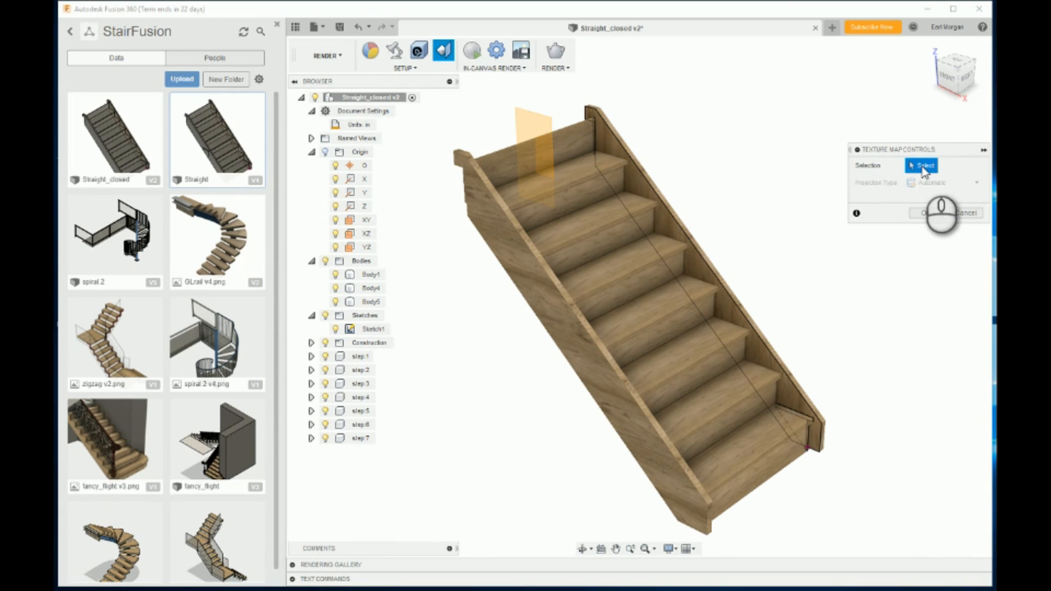
left_click(579, 356)
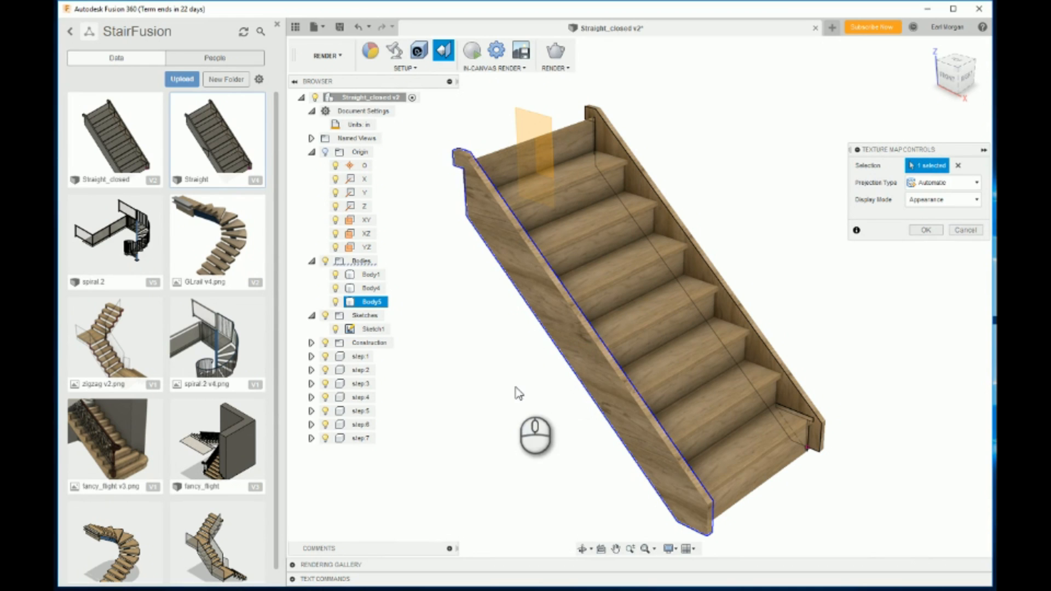
left_click(976, 185)
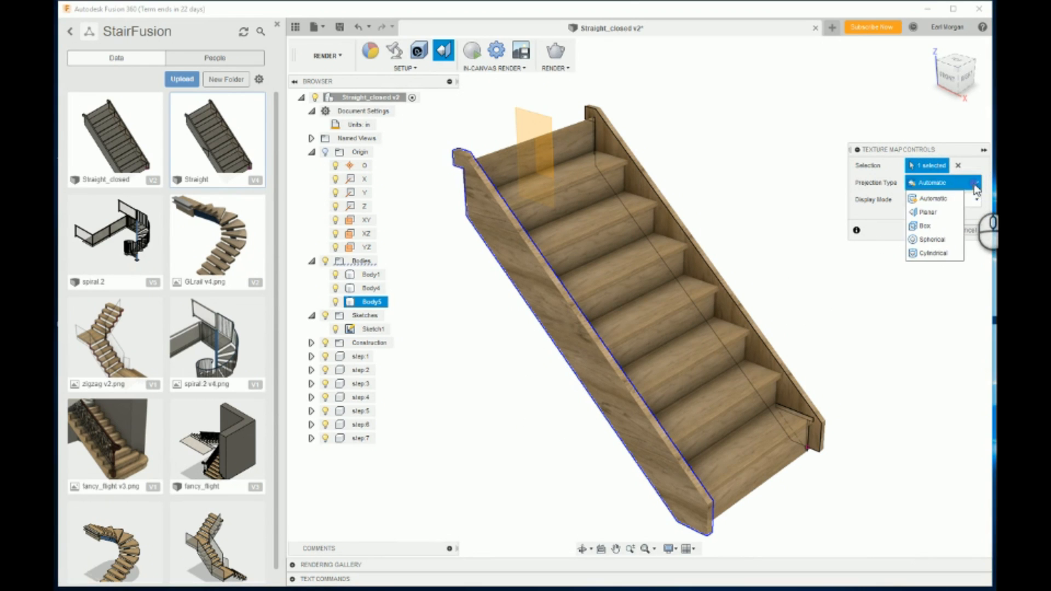
left_click(937, 254)
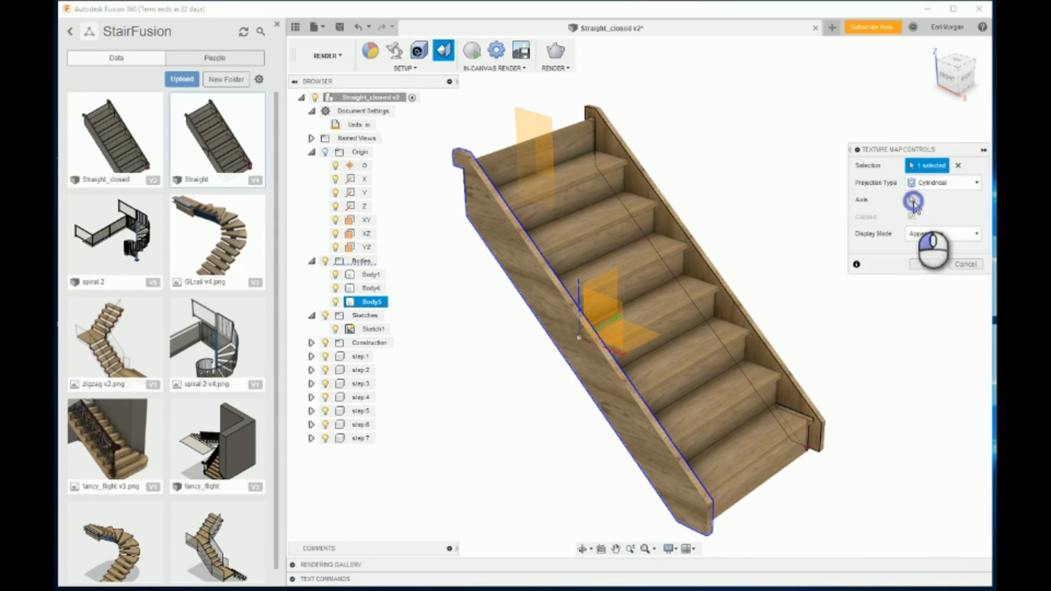
left_click(635, 396)
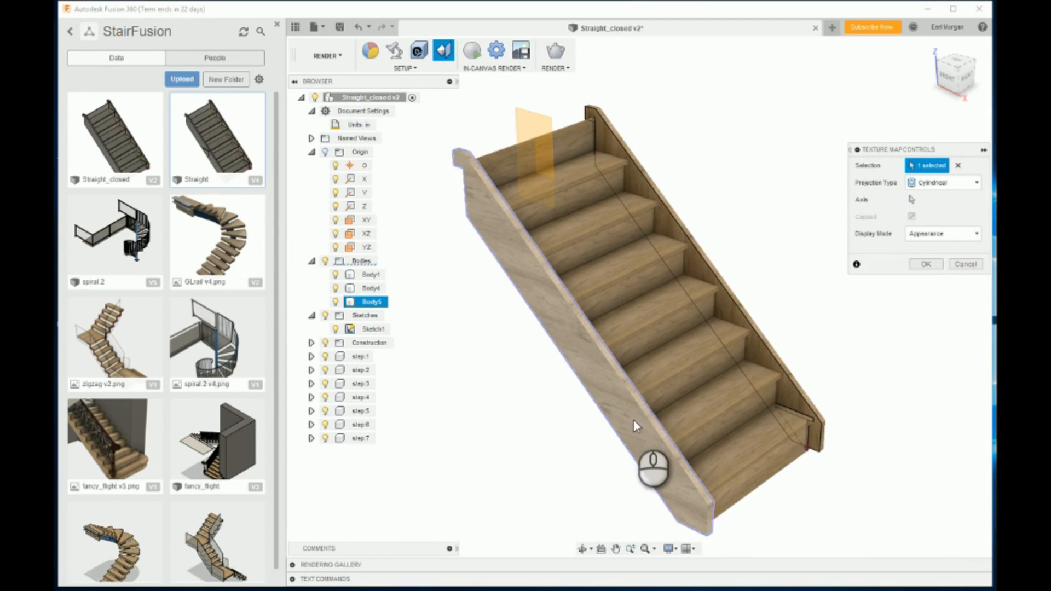
left_click(912, 200)
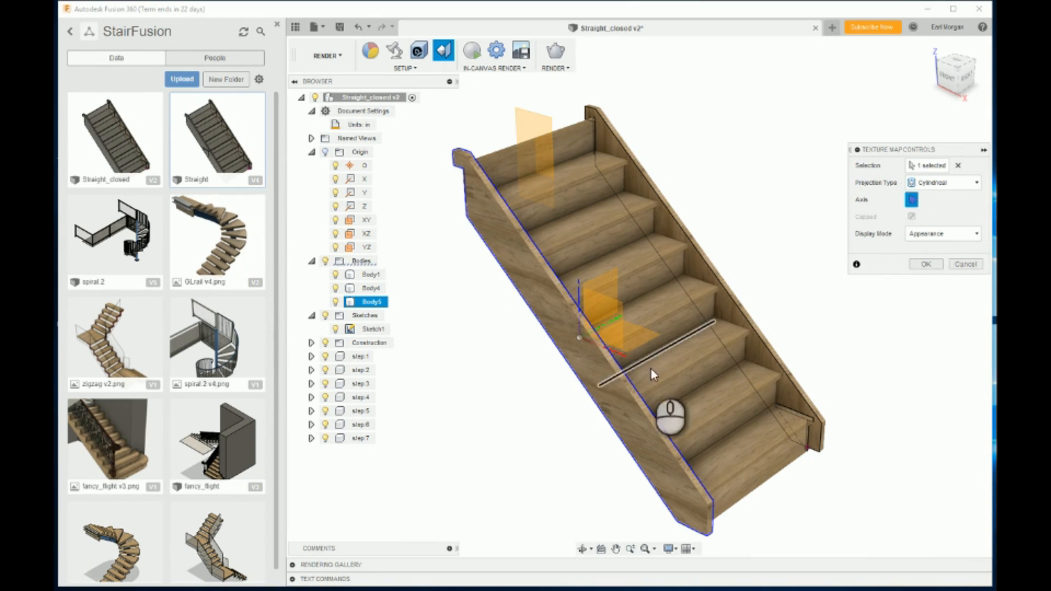
left_click(632, 398)
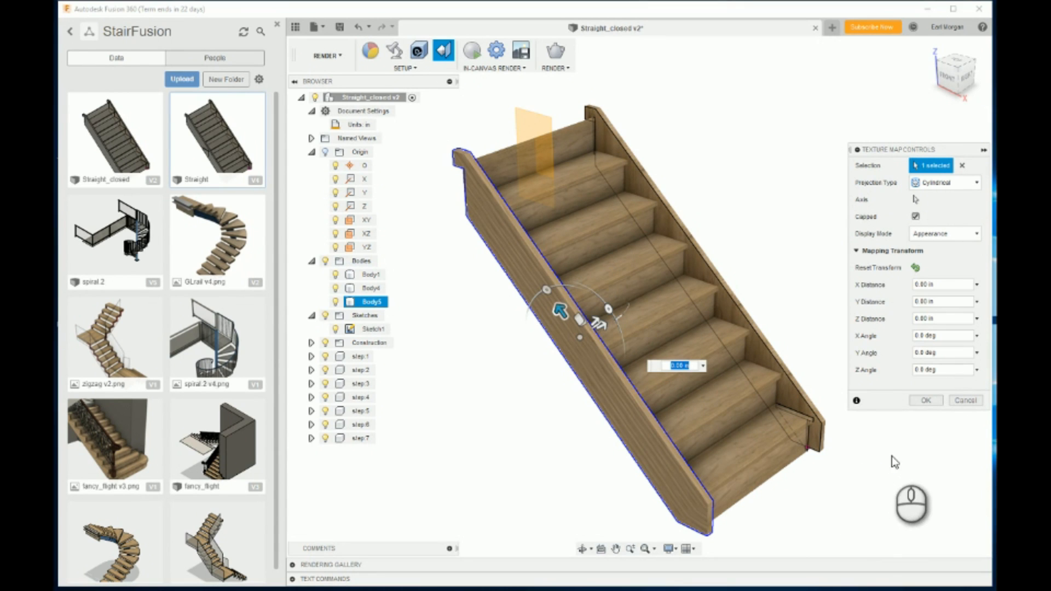
left_click(928, 400)
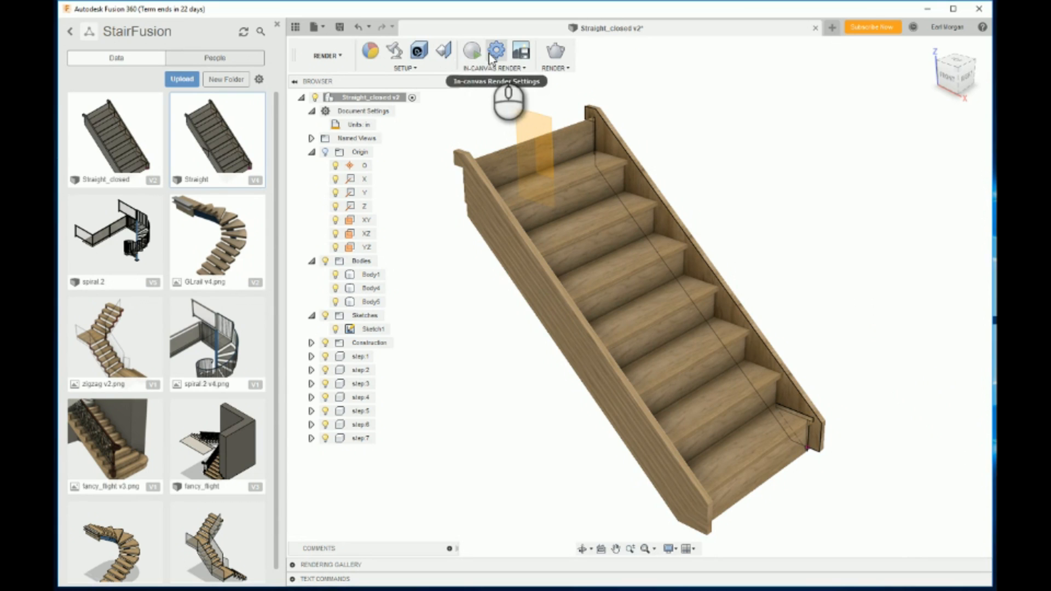
Give the far stringer a Cylindrical texture projection with its axis along that stringer's sloping edge.
left_click(443, 51)
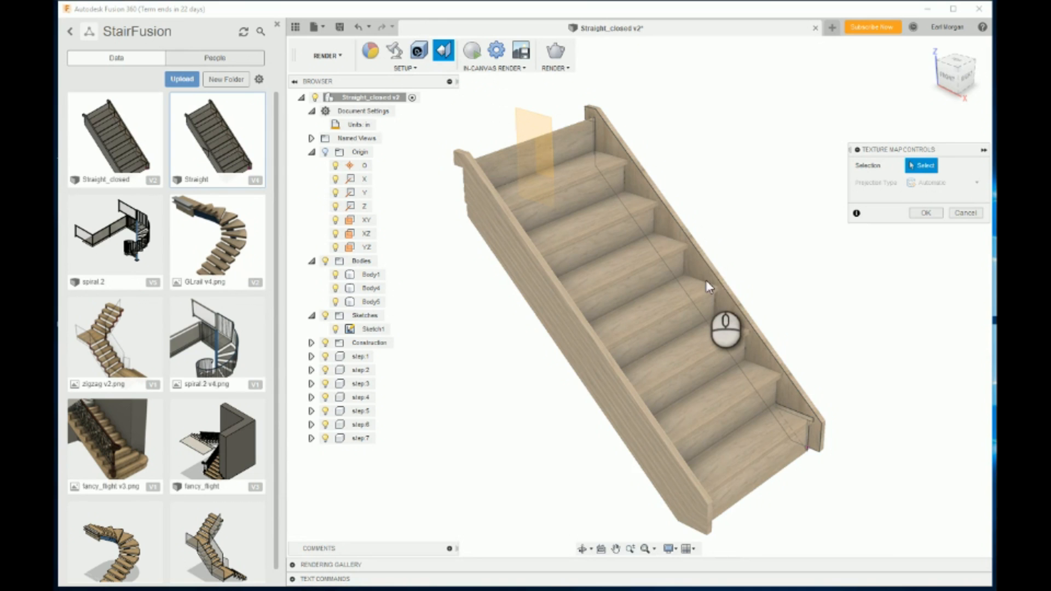
key("Escape")
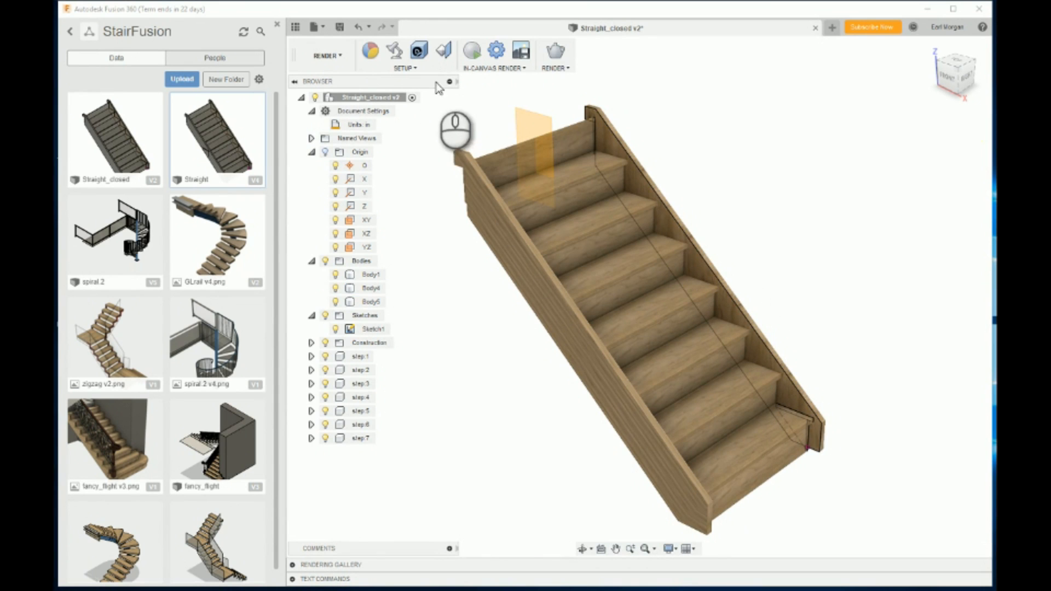
left_click(443, 50)
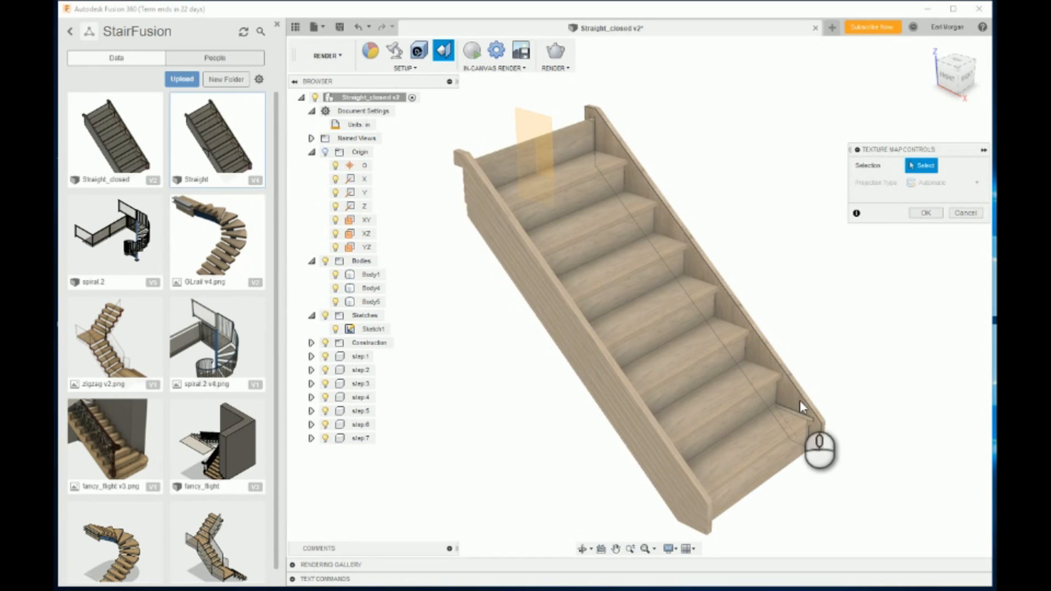
left_click(806, 401)
left_click(813, 404)
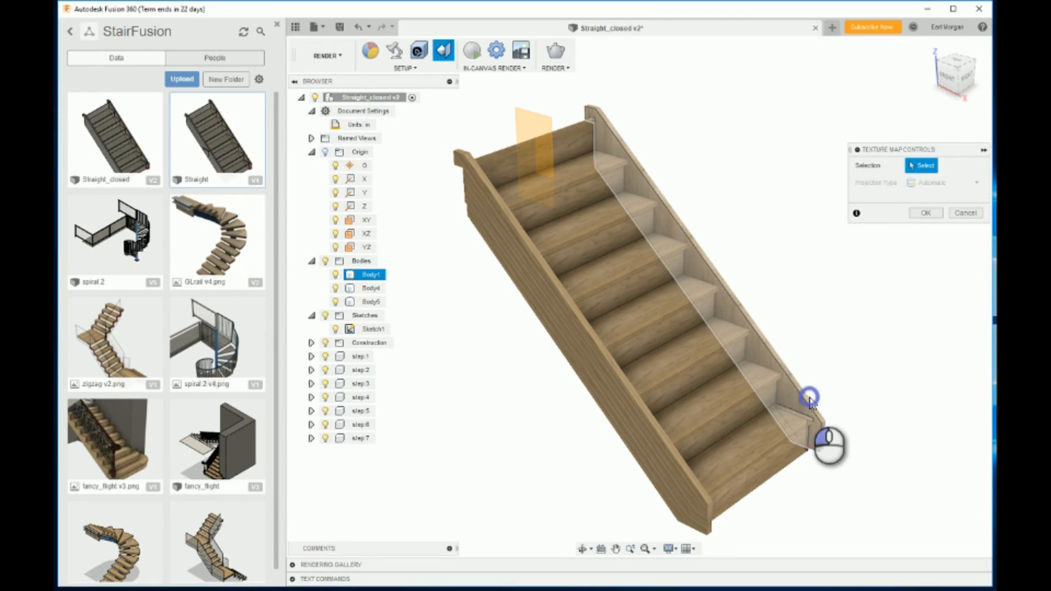
left_click(975, 201)
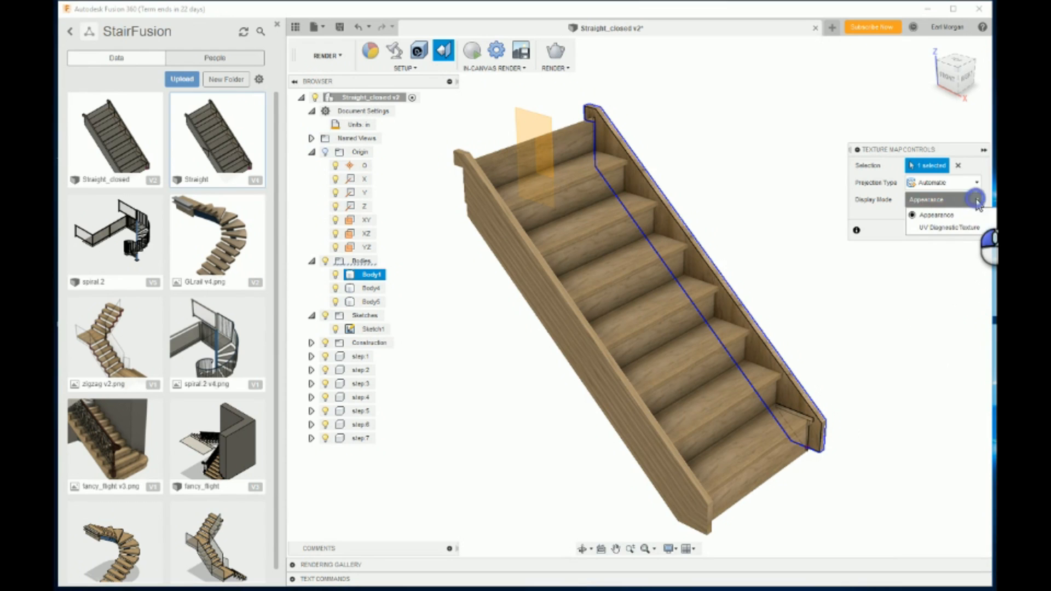
left_click(977, 186)
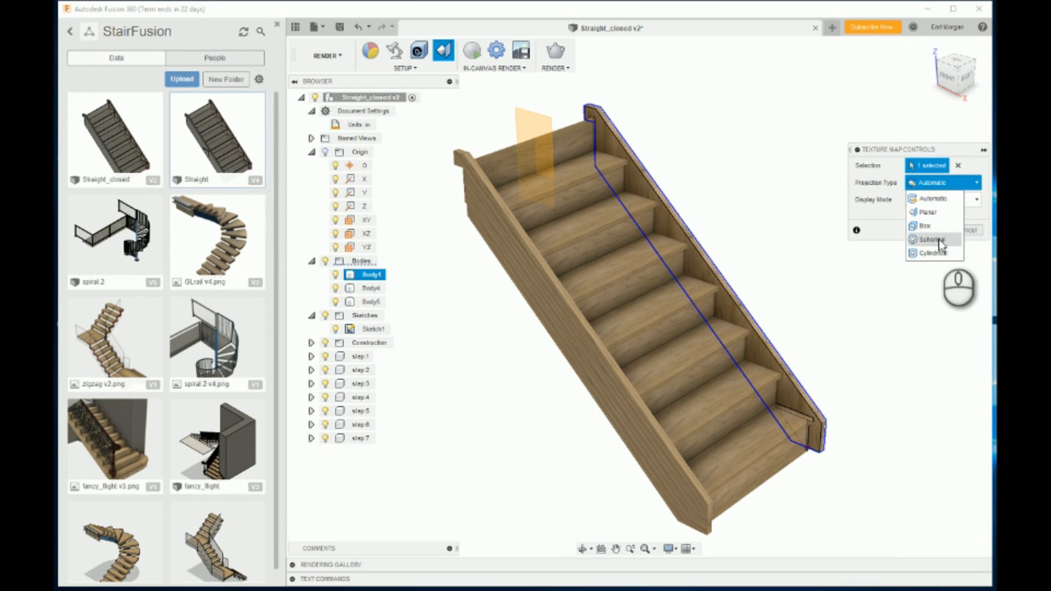
left_click(933, 253)
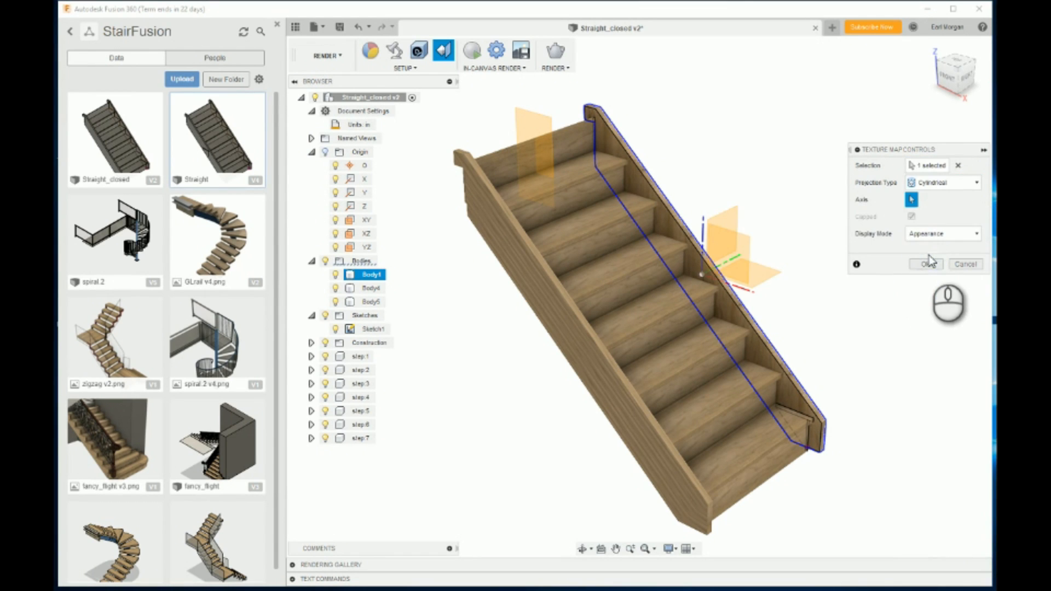
left_click(912, 198)
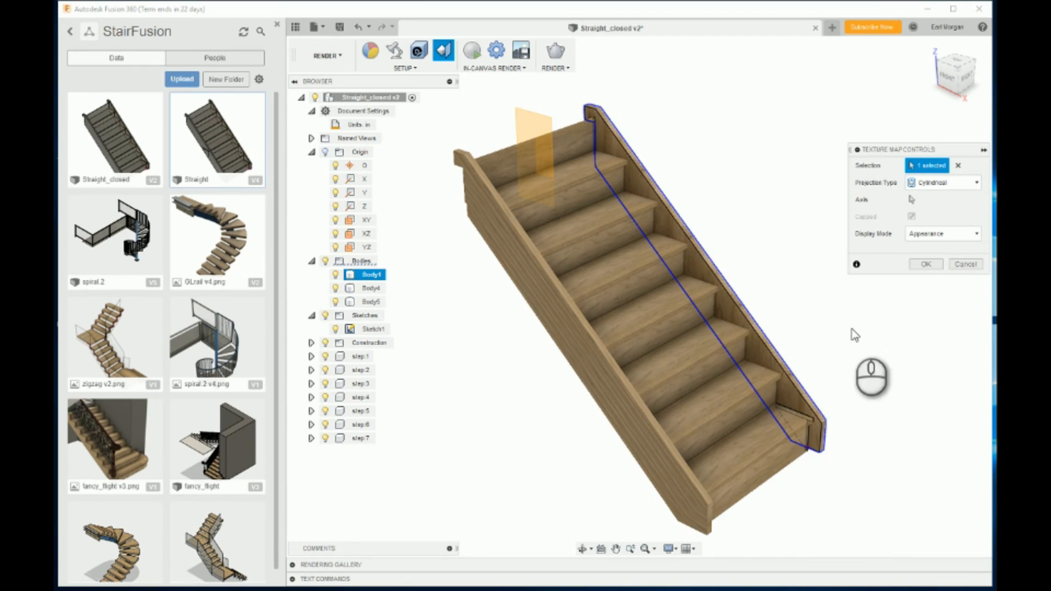
left_click(913, 200)
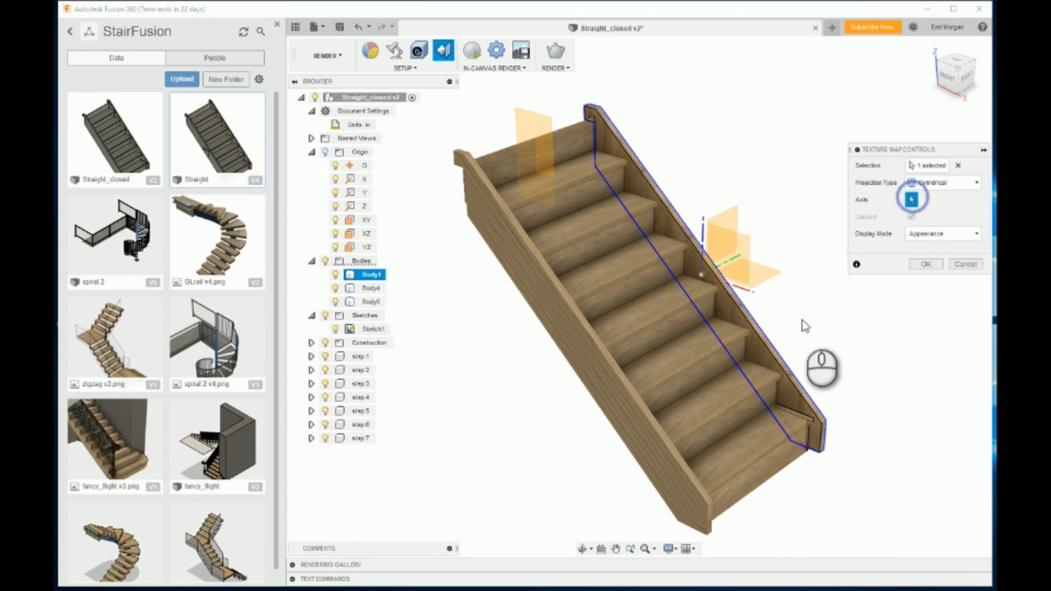
left_click(787, 382)
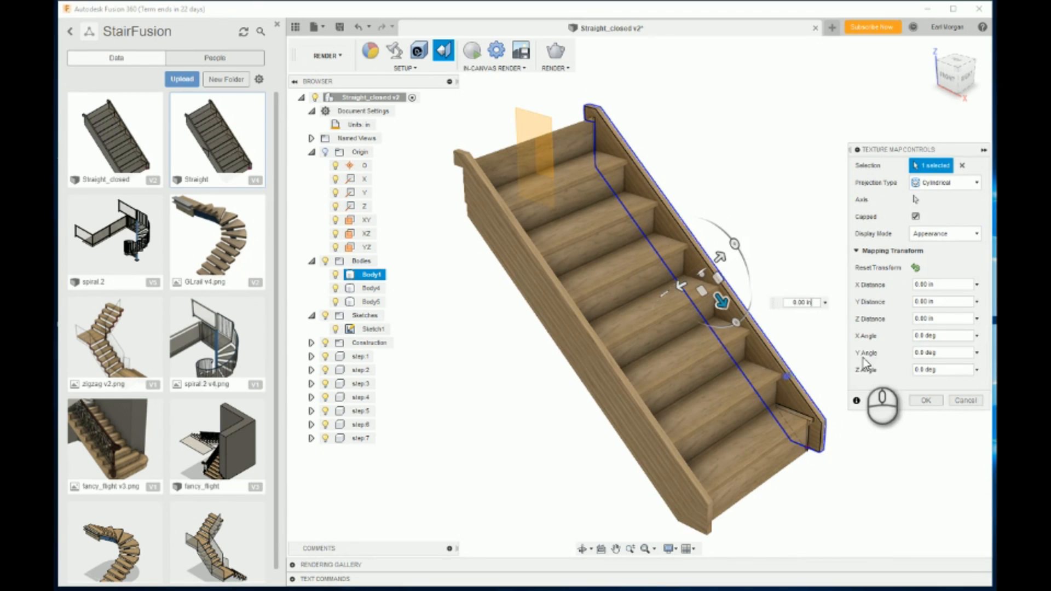
left_click(922, 401)
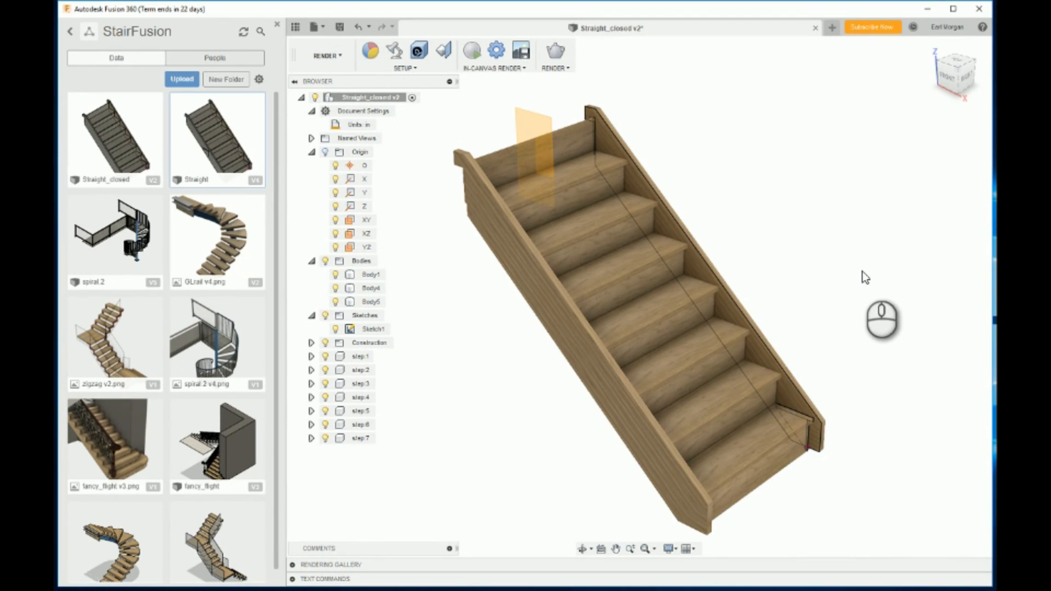
scroll(734, 219, "down", 3)
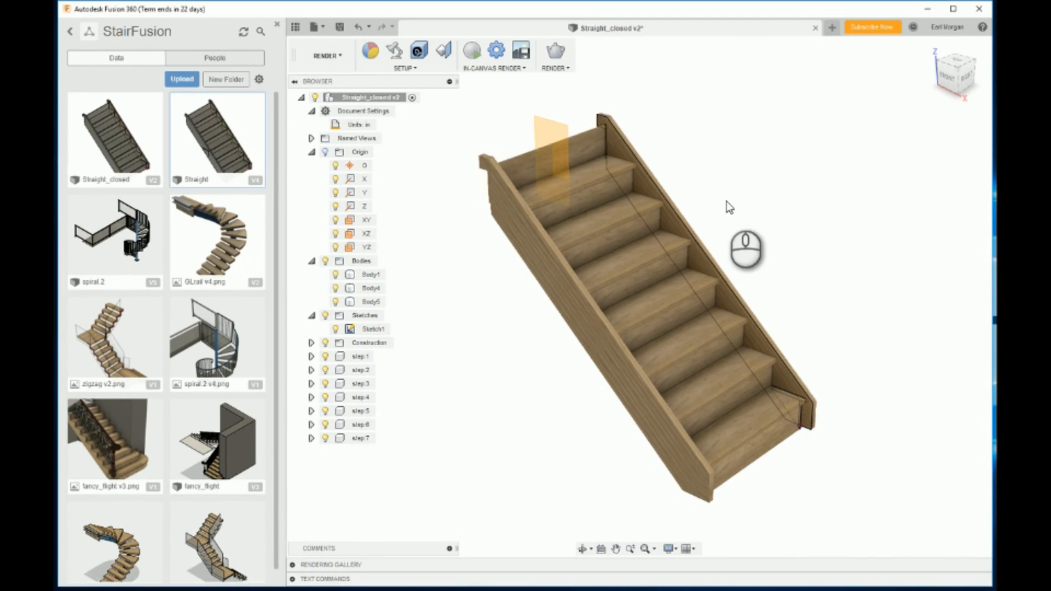
scroll(736, 228, "up", 3)
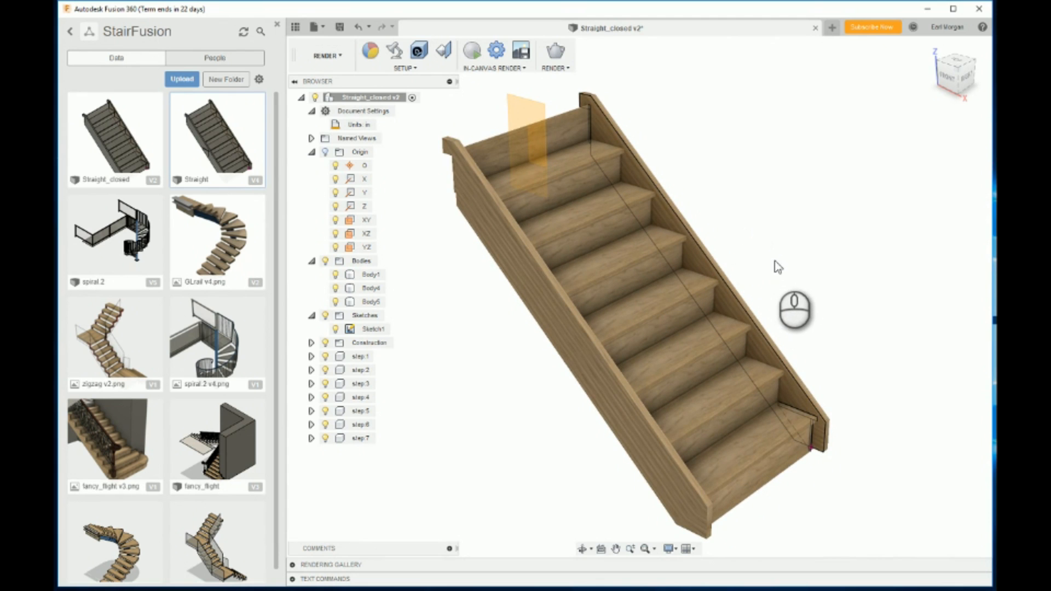
left_click(492, 160)
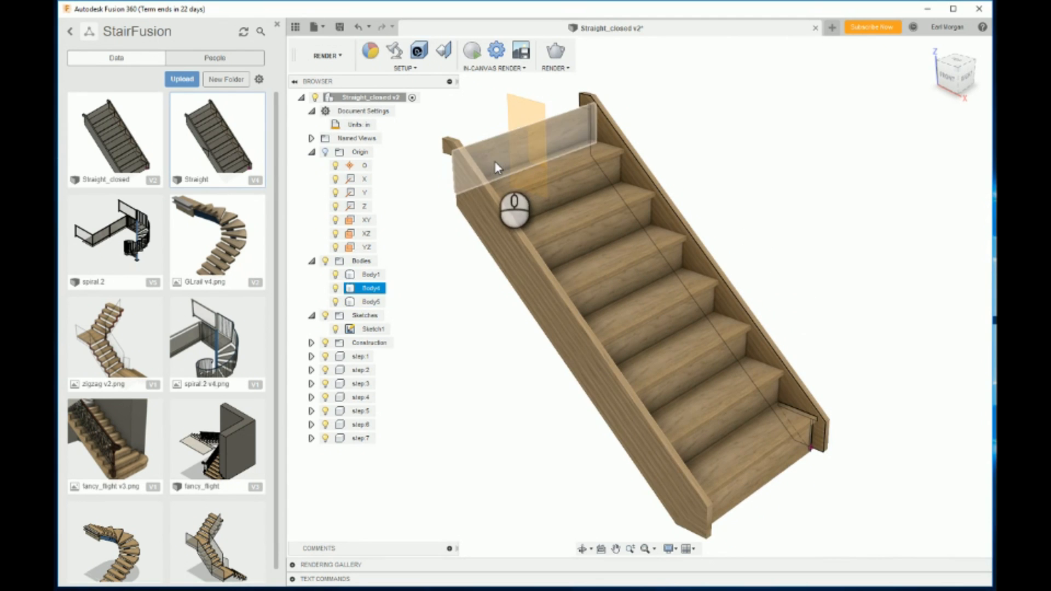
scroll(458, 153, "up", 5)
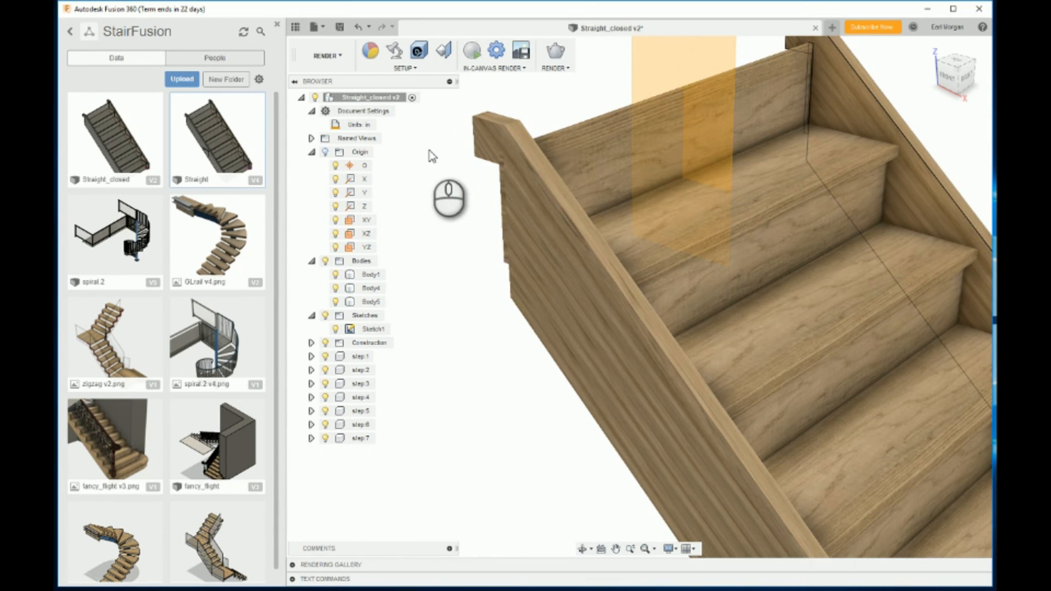
left_click(447, 58)
left_click(577, 156)
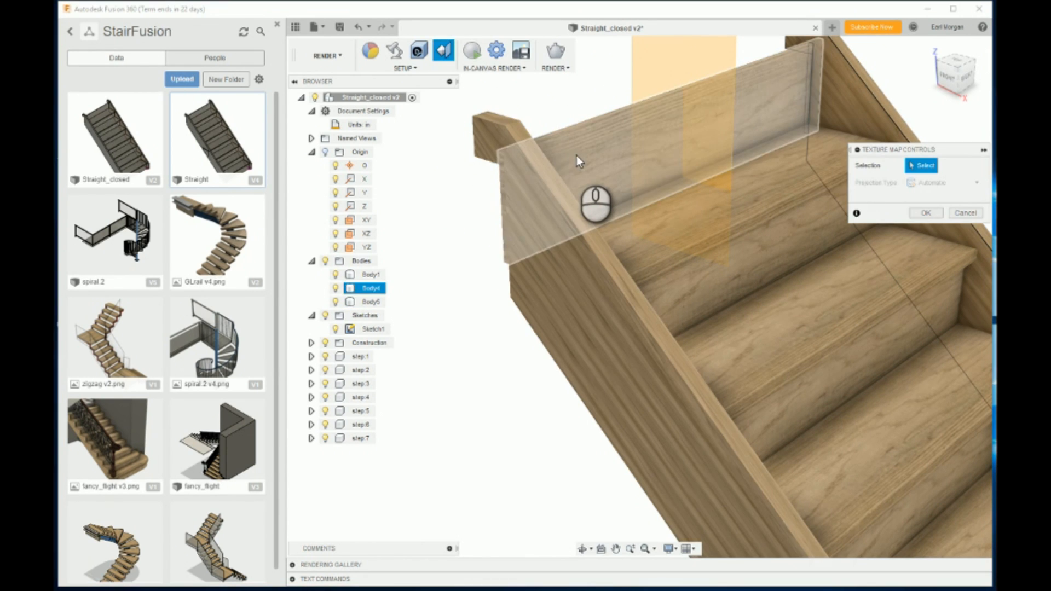
Add the Pine appearance from the Wood library to the appearances in this design.
left_click(373, 53)
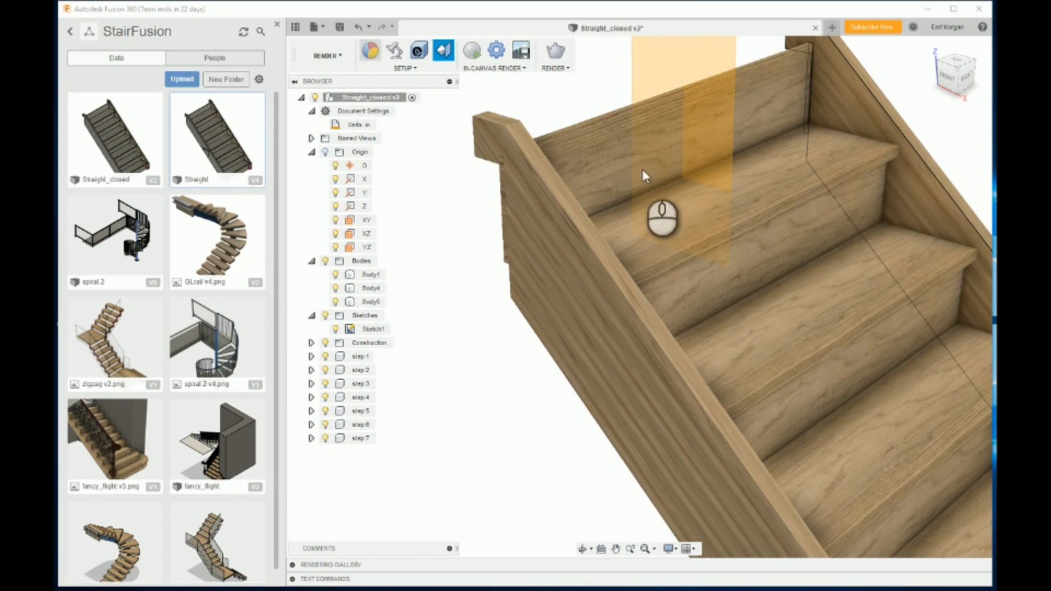
left_click(587, 138)
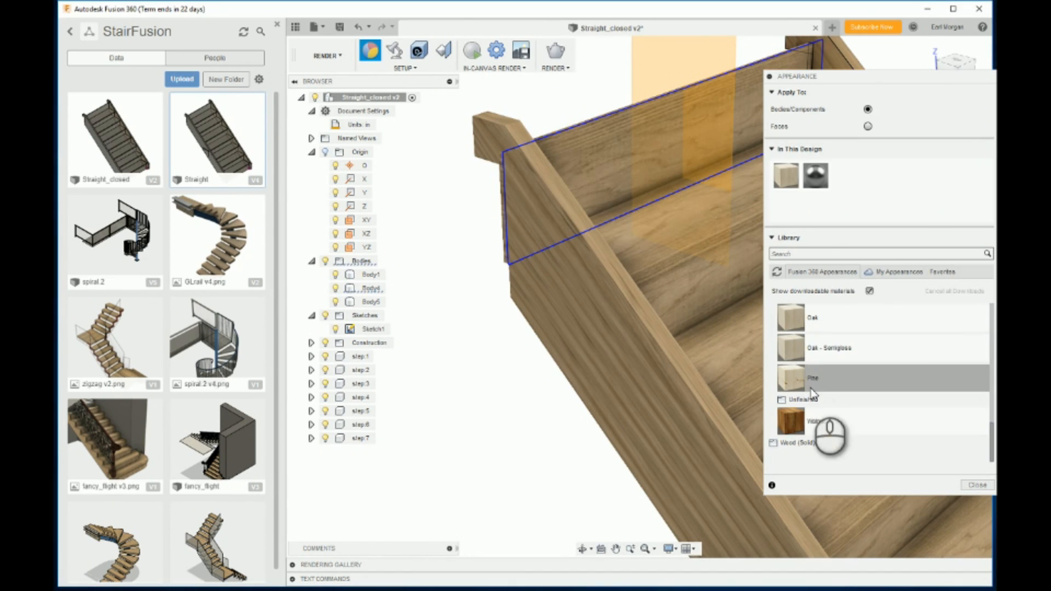
scroll(808, 390, "up", 6)
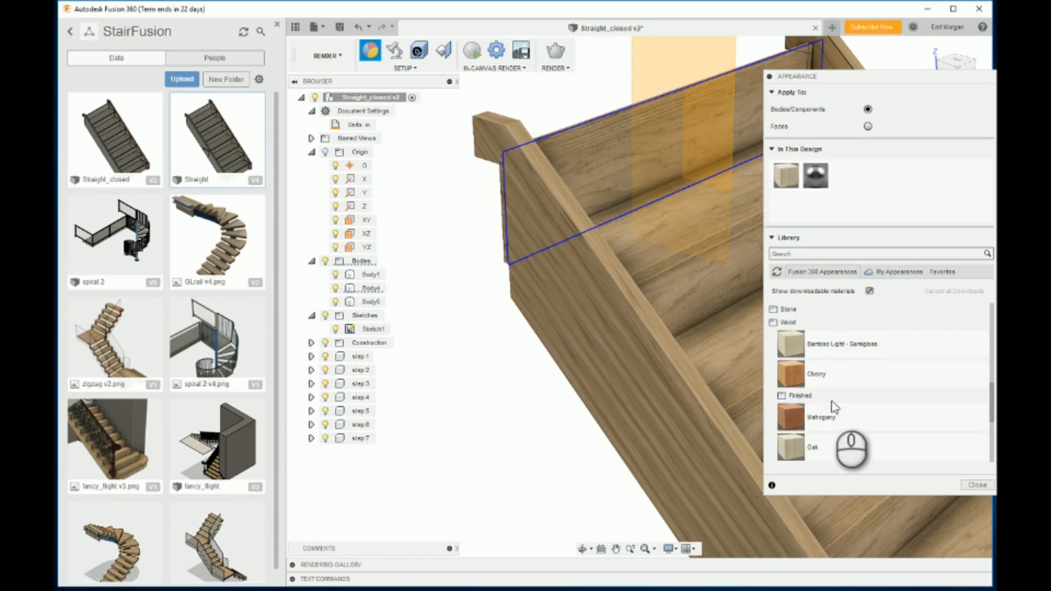
scroll(794, 367, "up", 3)
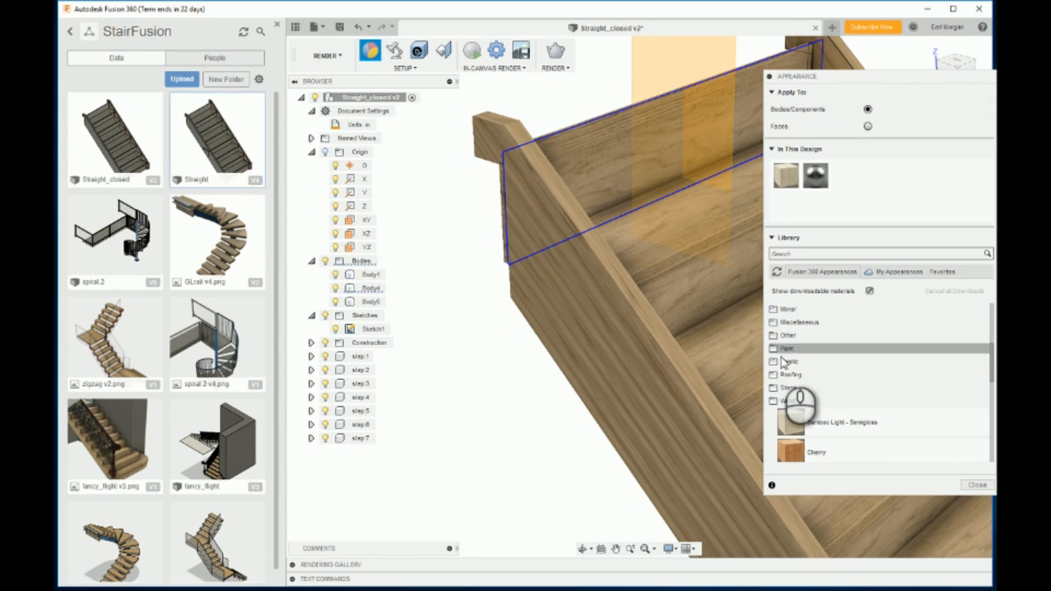
scroll(797, 399, "down", 5)
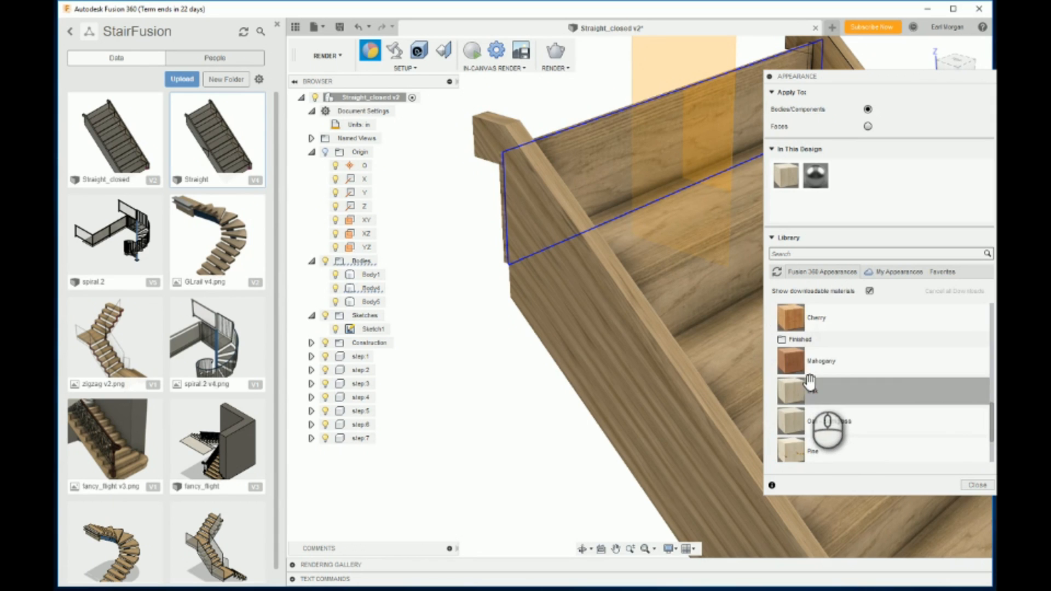
scroll(810, 377, "down", 3)
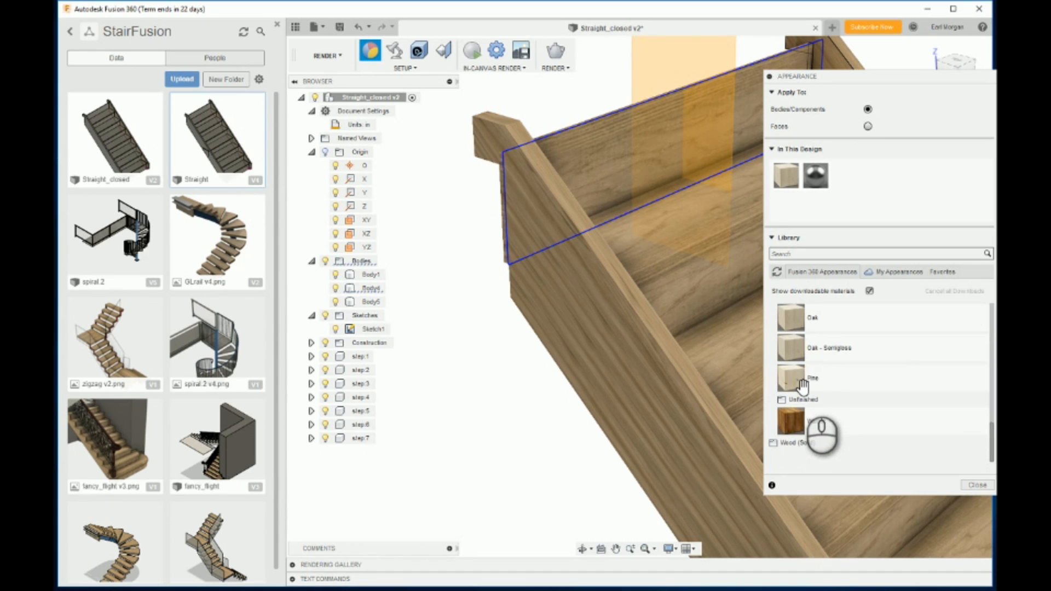
left_click(772, 442)
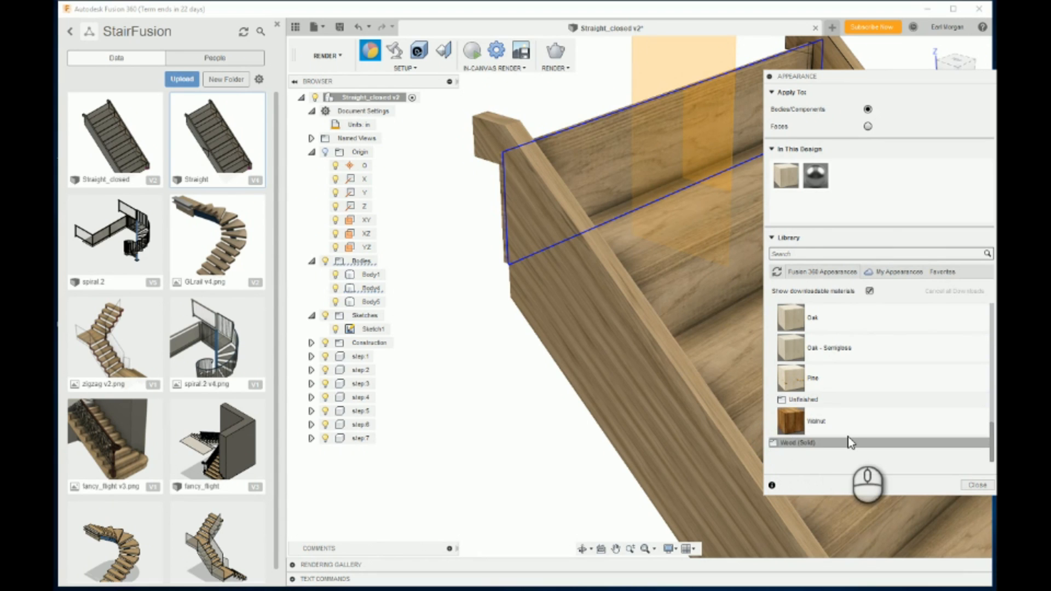
scroll(849, 437, "up", 3)
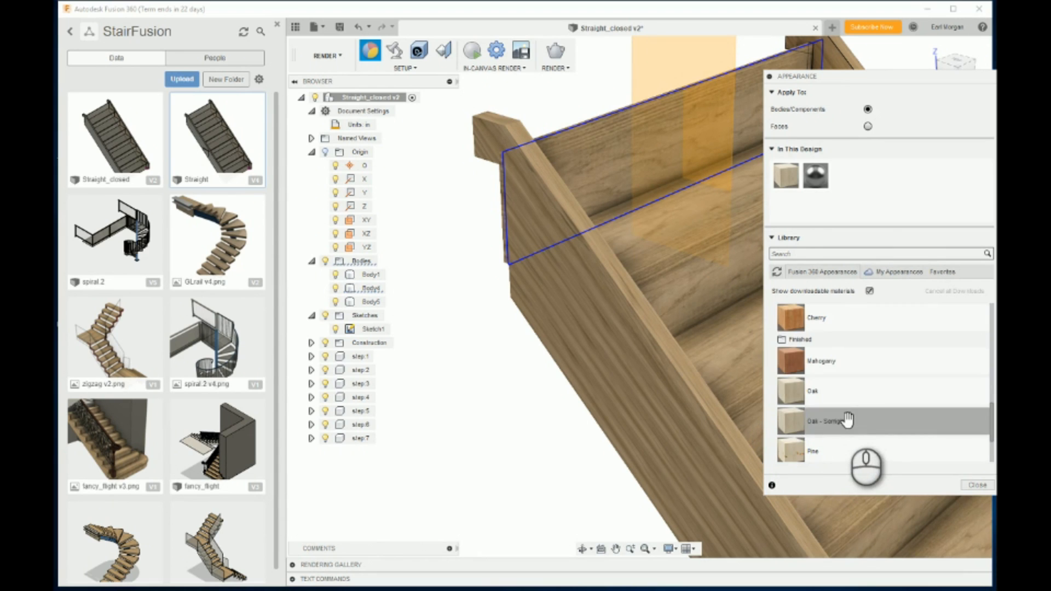
scroll(849, 421, "down", 3)
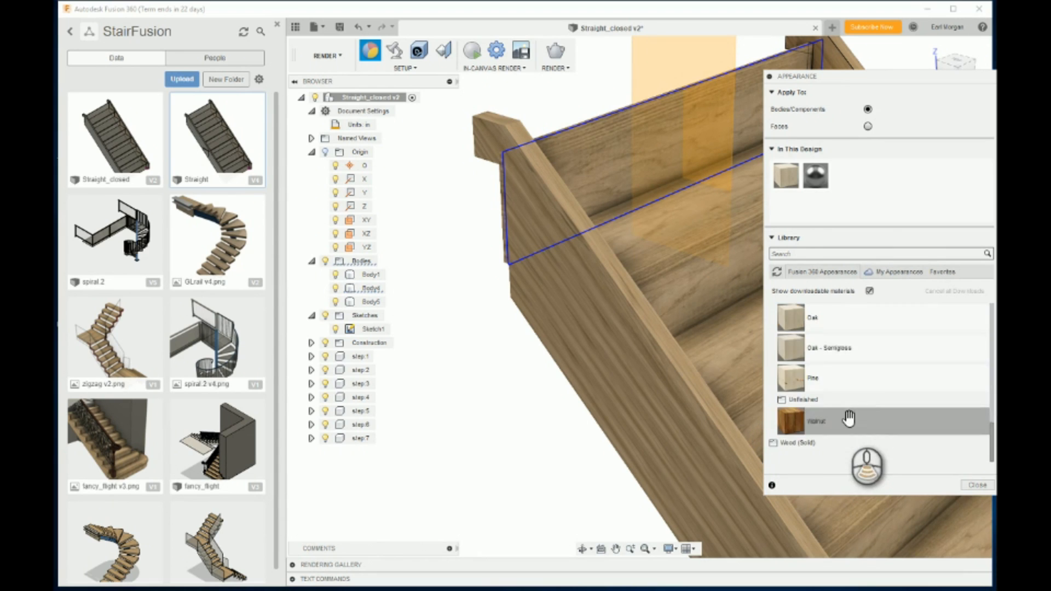
left_click(800, 377)
left_click_drag(794, 378, 855, 187)
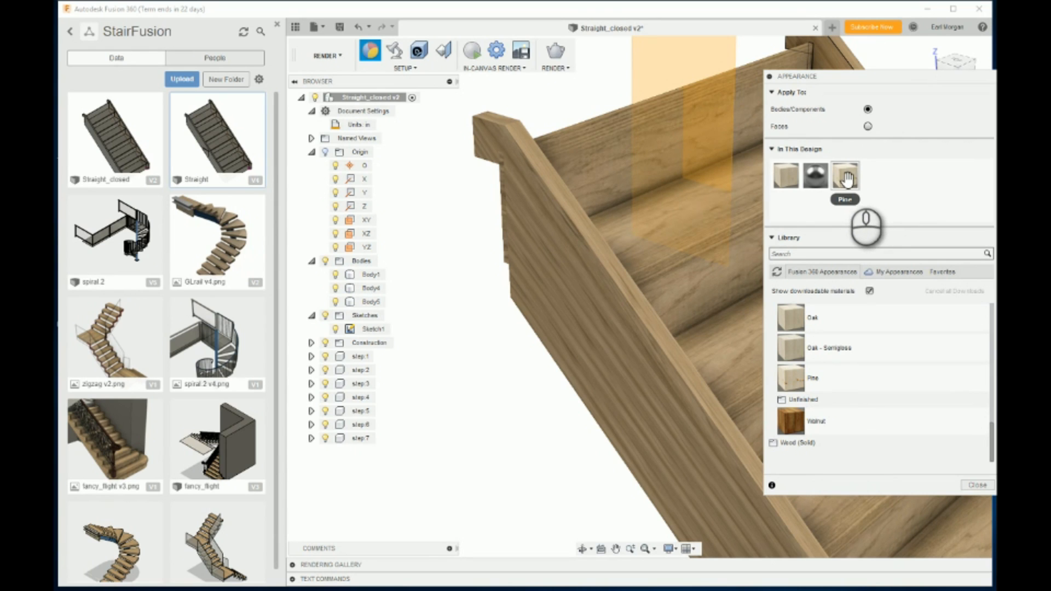
Apply the Pine appearance to the riser board at the head of the staircase and finish assigning appearances.
left_click_drag(847, 178, 624, 177)
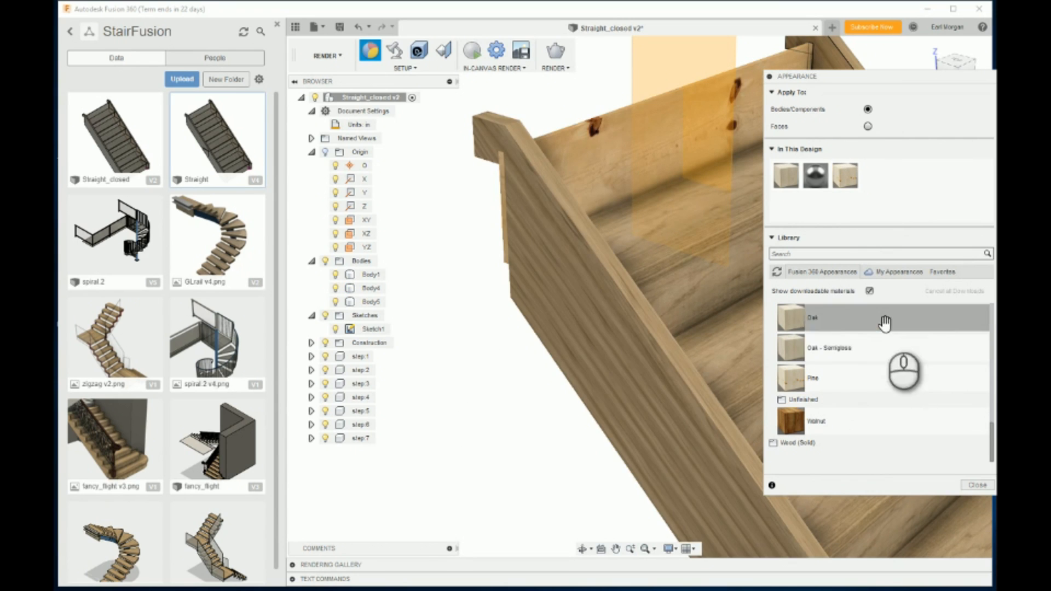
scroll(833, 343, "up", 8)
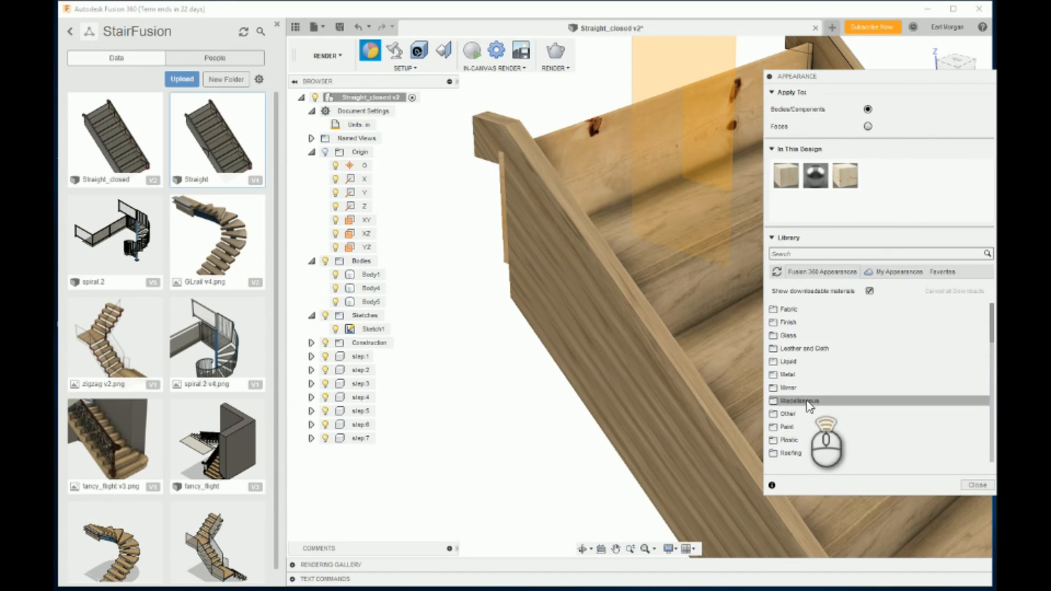
left_click(977, 485)
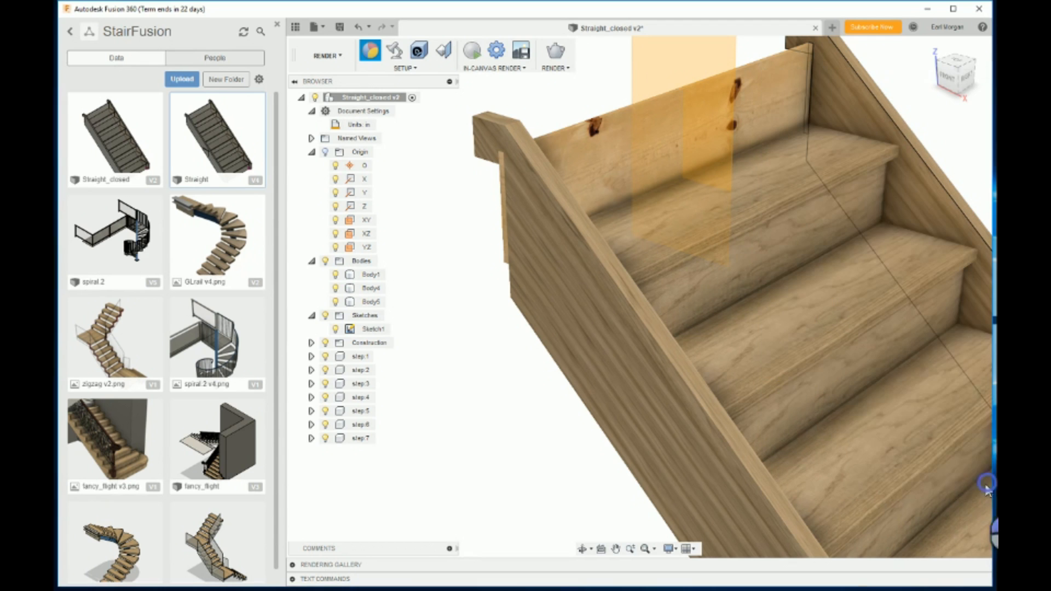
left_click(547, 244)
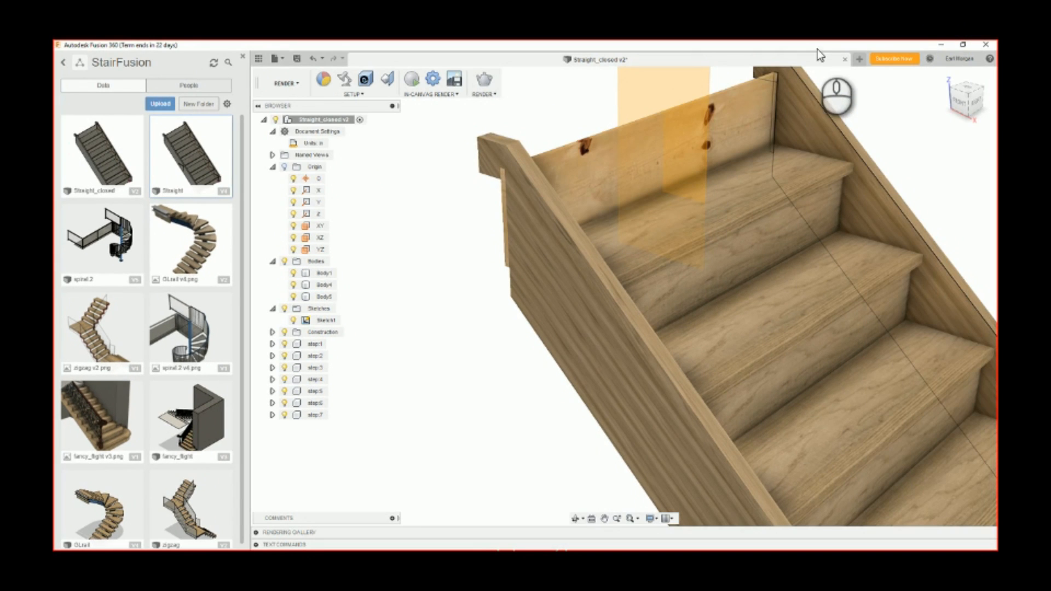
left_click(962, 43)
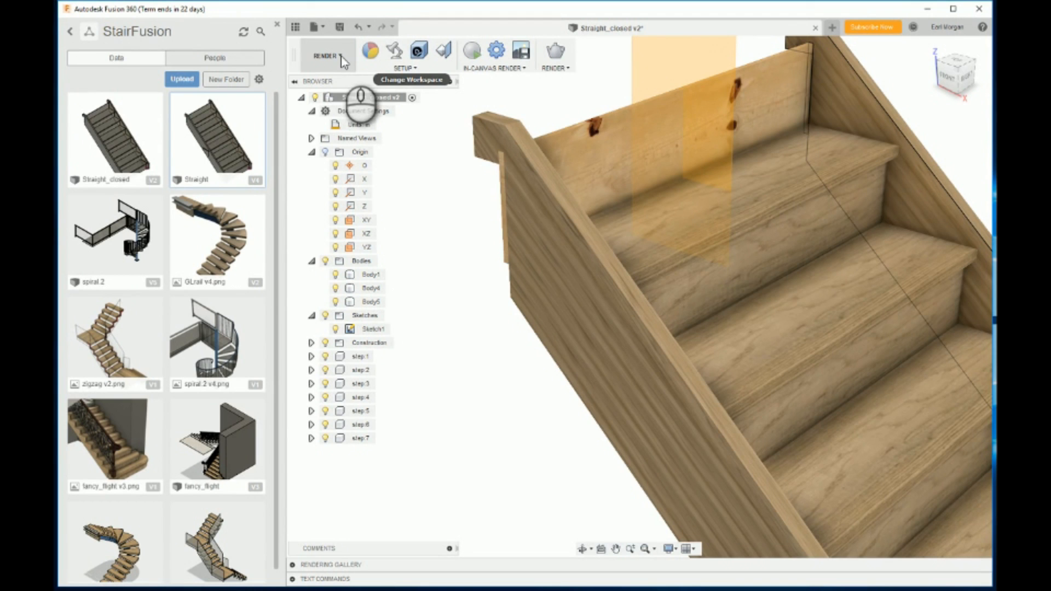
left_click(936, 48)
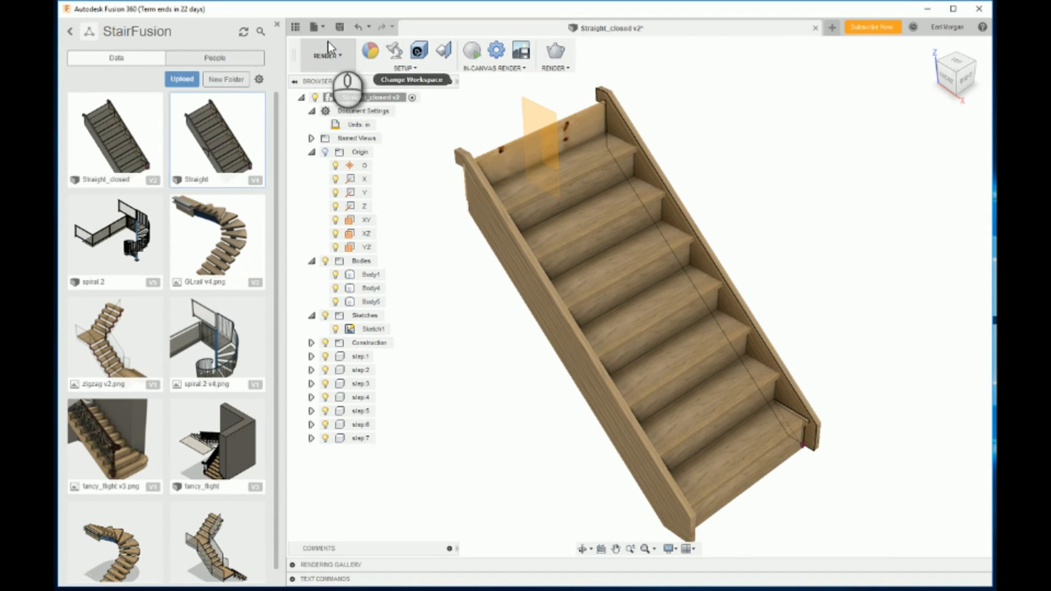
Hide all sketches and construction geometry so only the staircase bodies and steps are displayed.
left_click(326, 316)
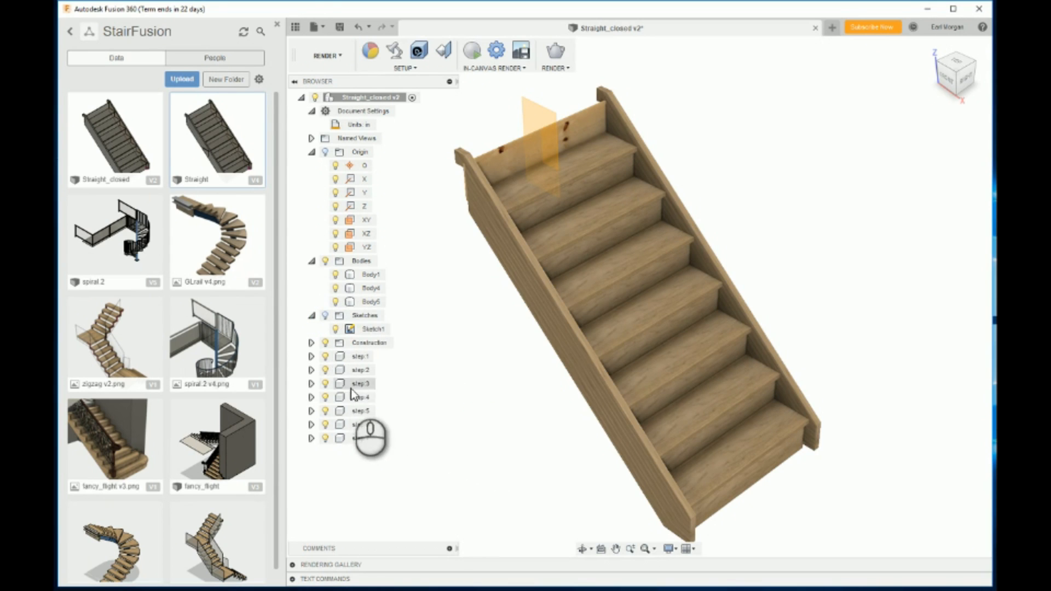
left_click(331, 343)
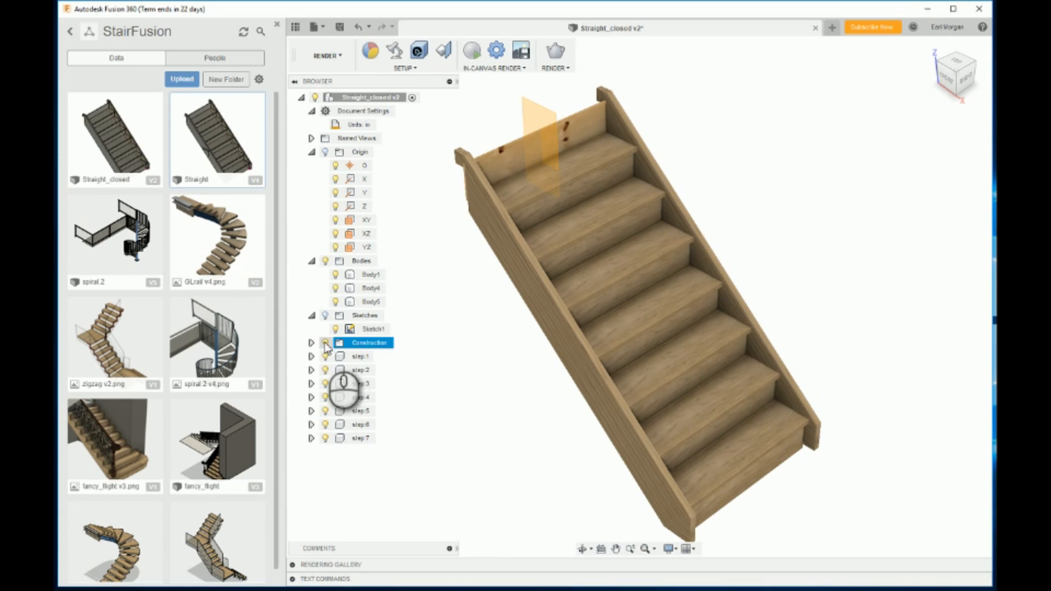
left_click(325, 342)
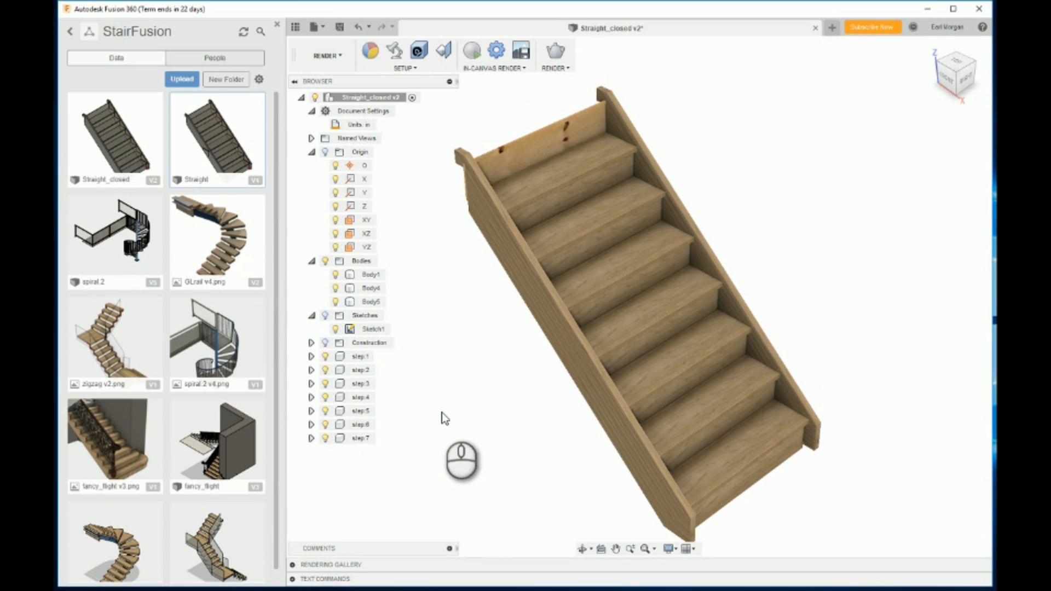
Orient the staircase to show its treads and risers, and save the design as a new version.
mouse_move(455, 430)
middle_mouse_down("shift")
mouse_move(343, 416)
mouse_move(467, 413)
mouse_move(450, 418)
middle_mouse_up("shift")
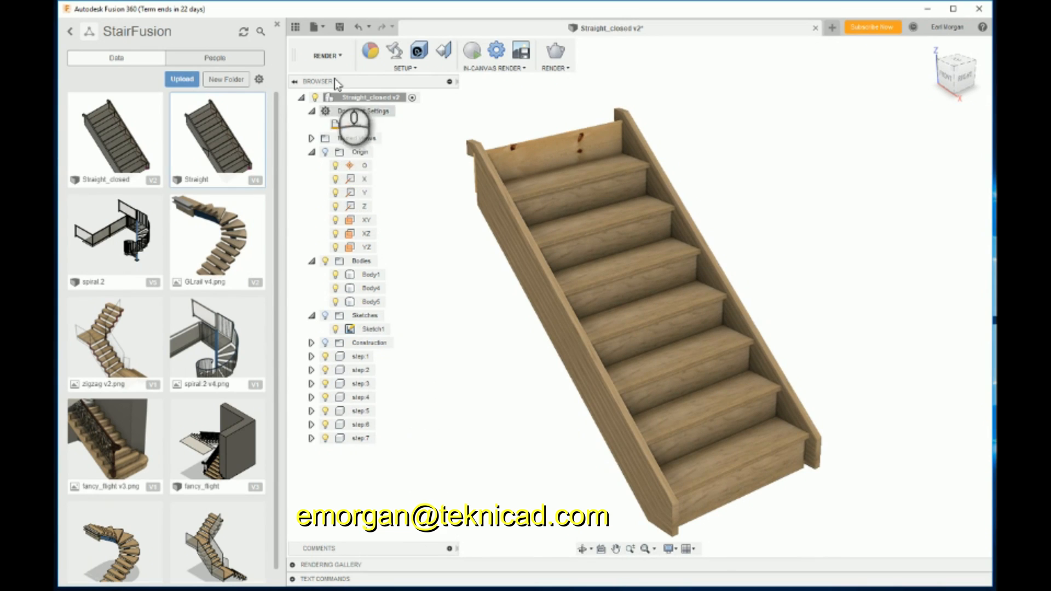
left_click(338, 29)
left_click(517, 295)
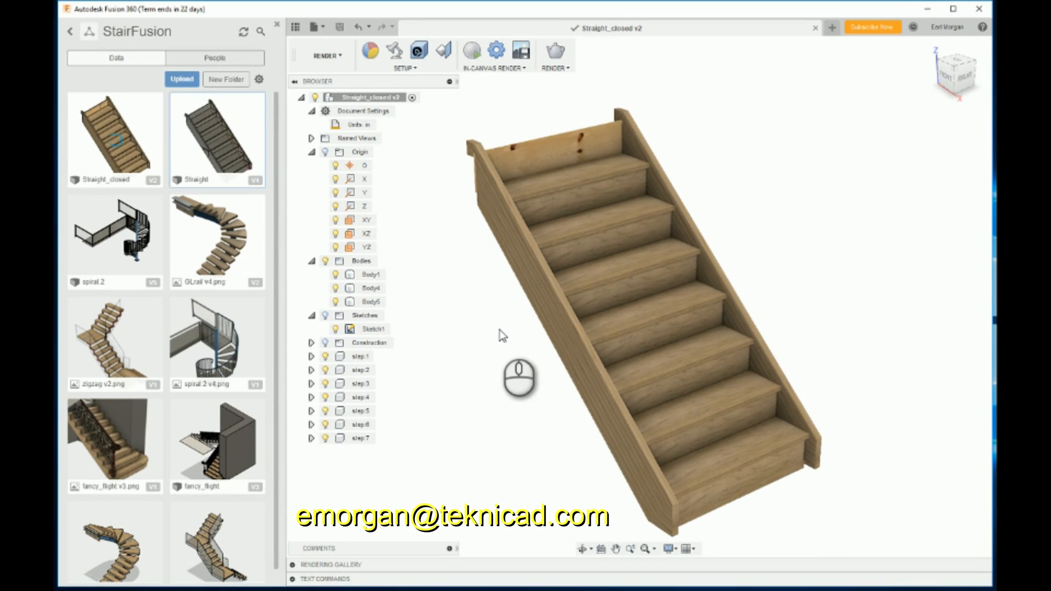